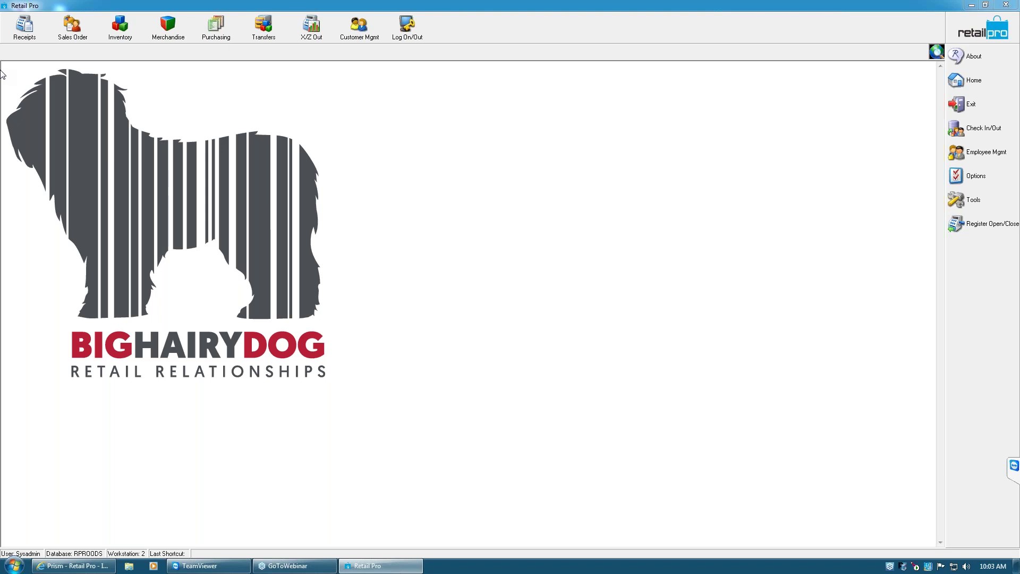
Return to Retail Pro and exit the Drawer Manager without closing the register
left_click(72, 565)
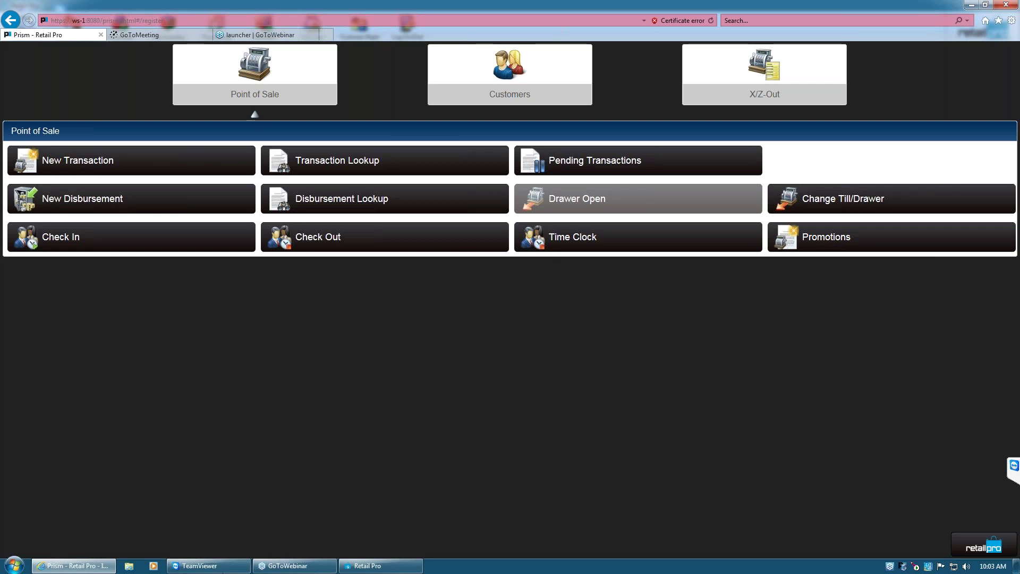
left_click(379, 567)
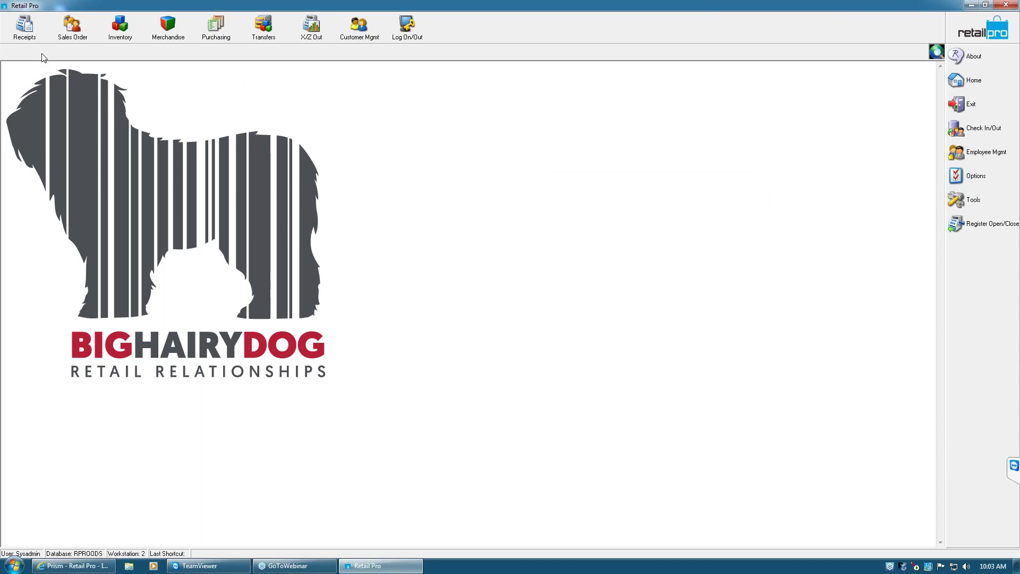
left_click(975, 228)
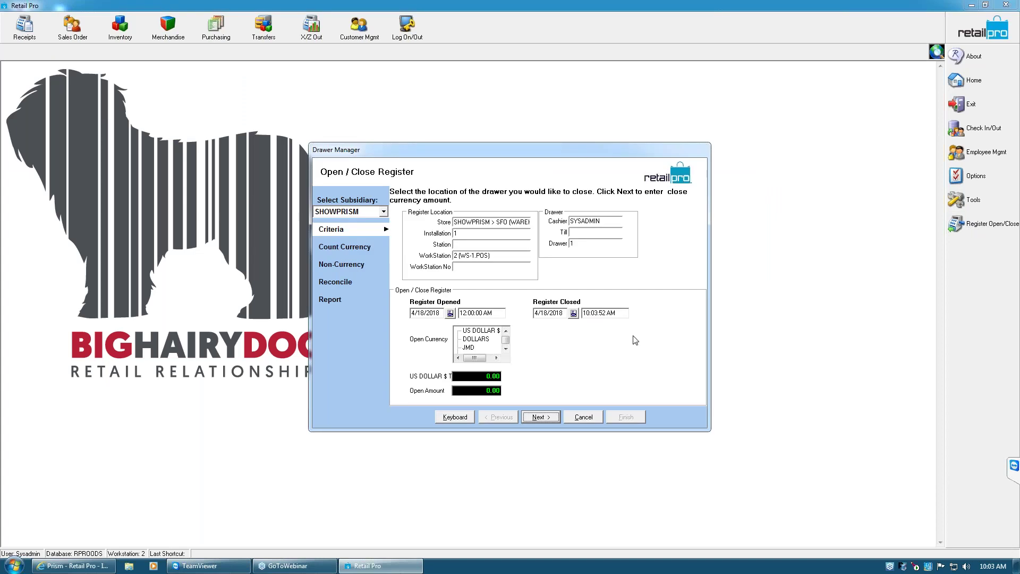
left_click(581, 416)
left_click(475, 307)
Go to the X/Z-Out page under System Preferences > Local Preferences > Point of Sale
left_click(956, 175)
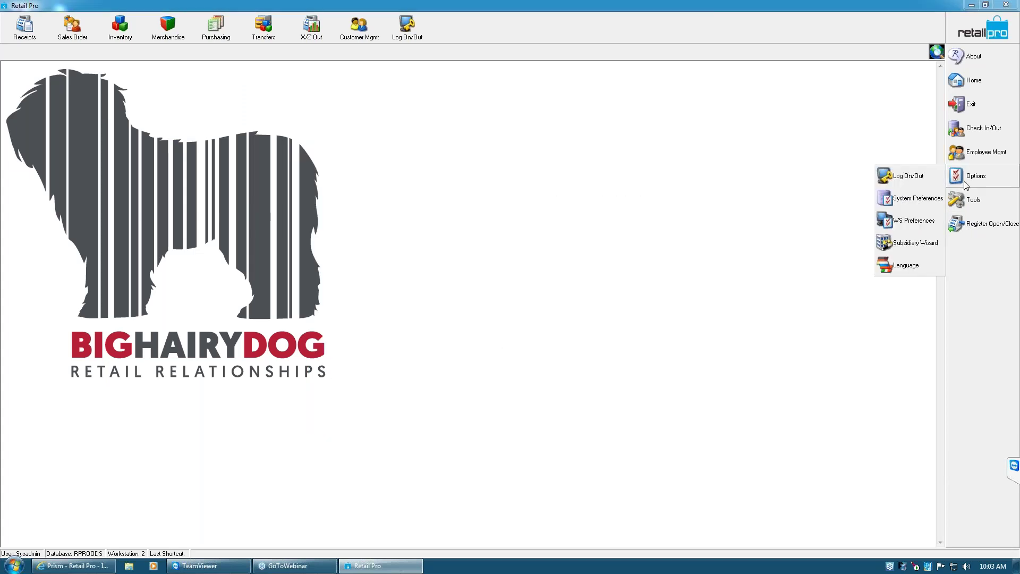
left_click(914, 200)
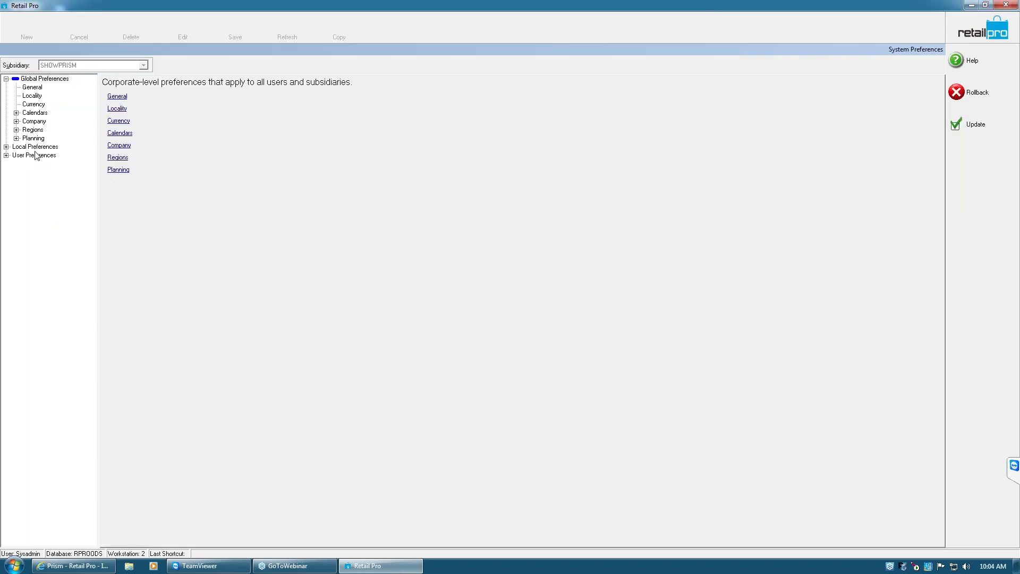
left_click(6, 147)
left_click(17, 198)
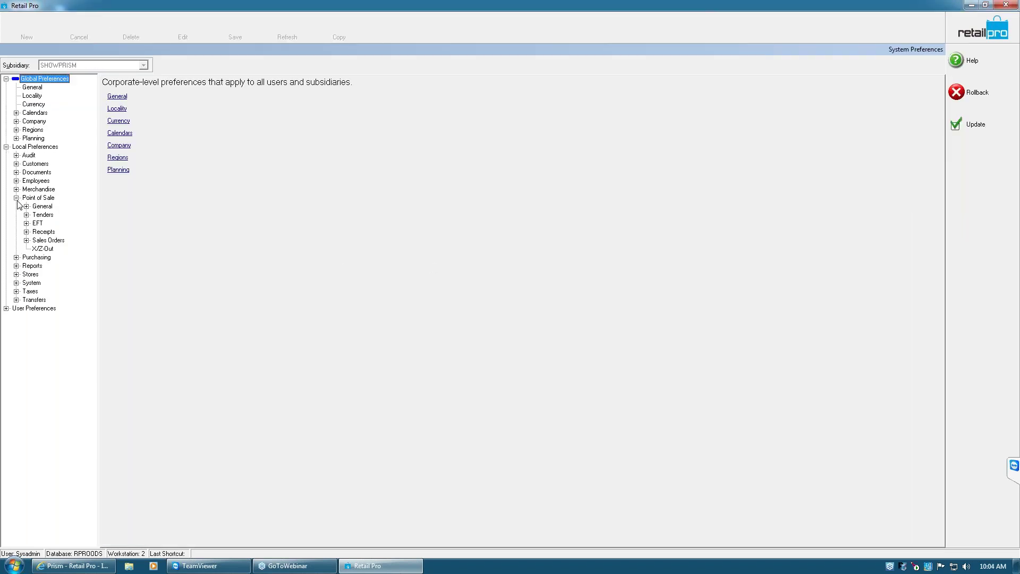
left_click(43, 249)
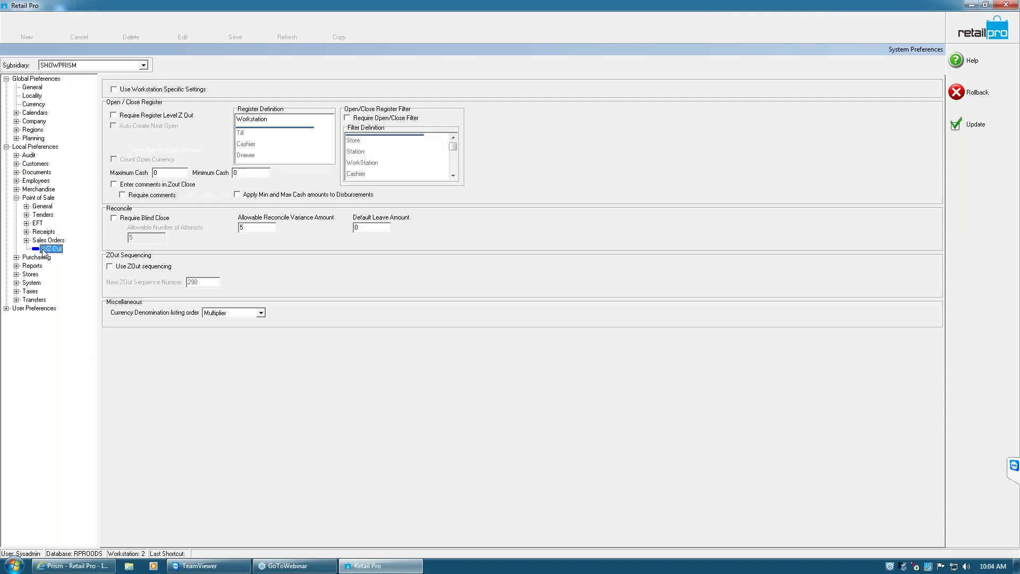
Enable register-level Z Out, open/close amounts, opening-currency count and Z-Out comments, then save
left_click(114, 115)
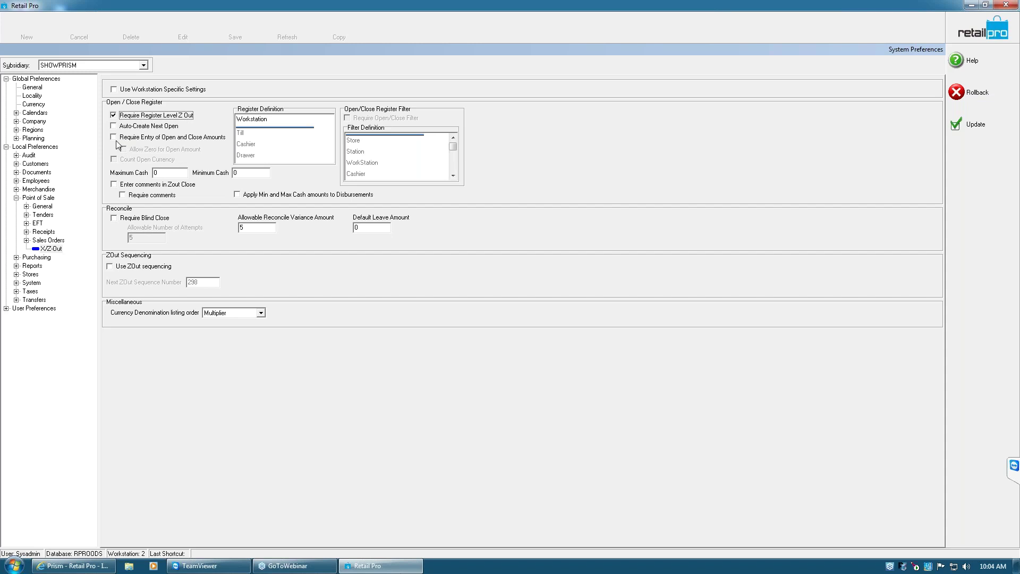
left_click(115, 137)
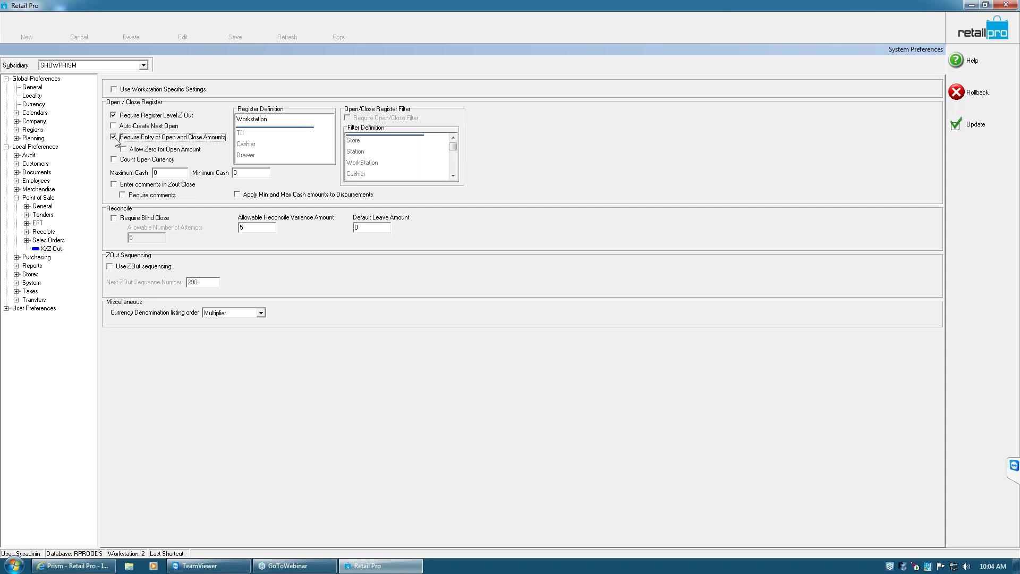
left_click(114, 161)
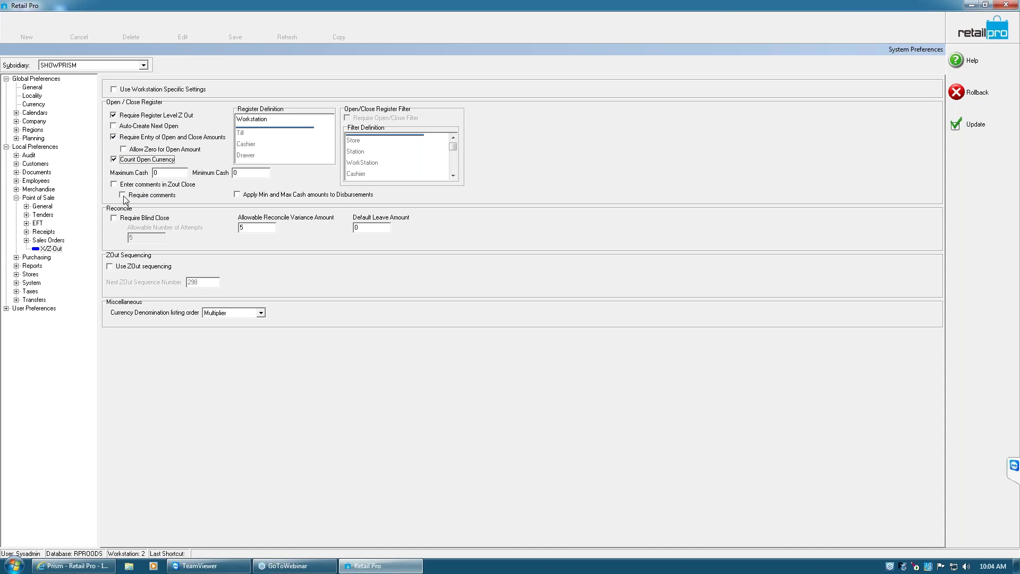
left_click(122, 195)
left_click(114, 185)
left_click(982, 130)
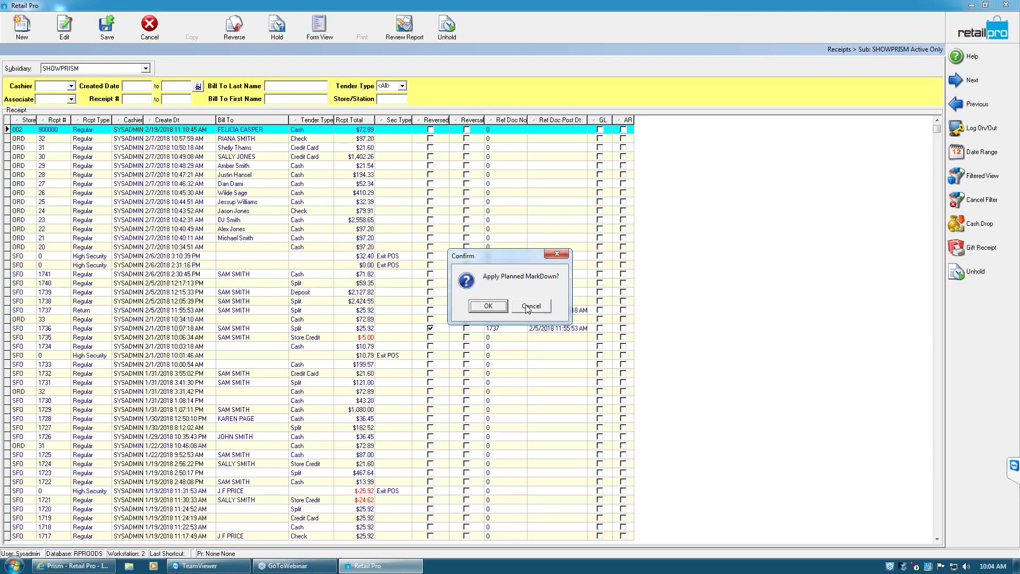
left_click(527, 306)
double_click(334, 235)
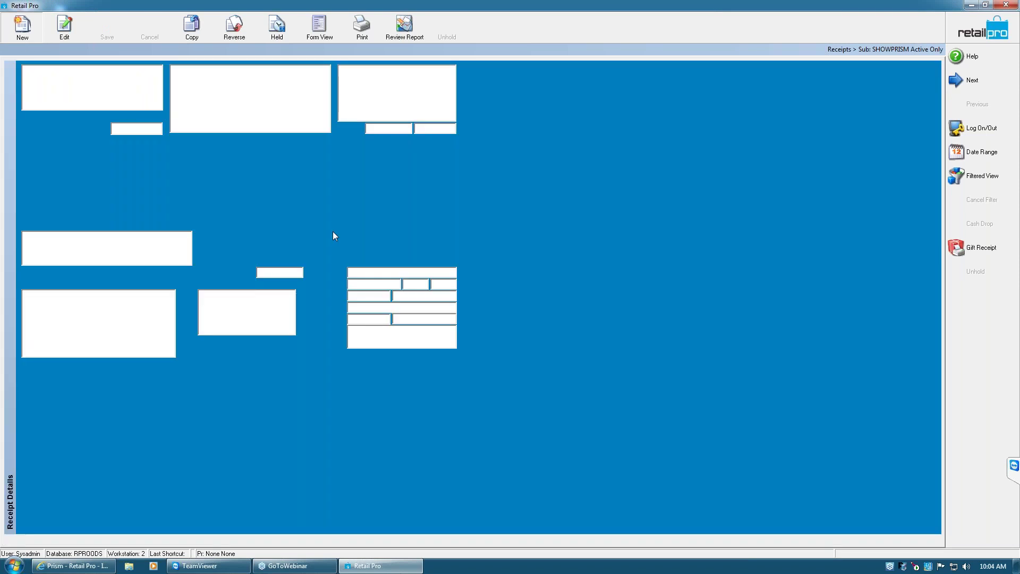
left_click(461, 235)
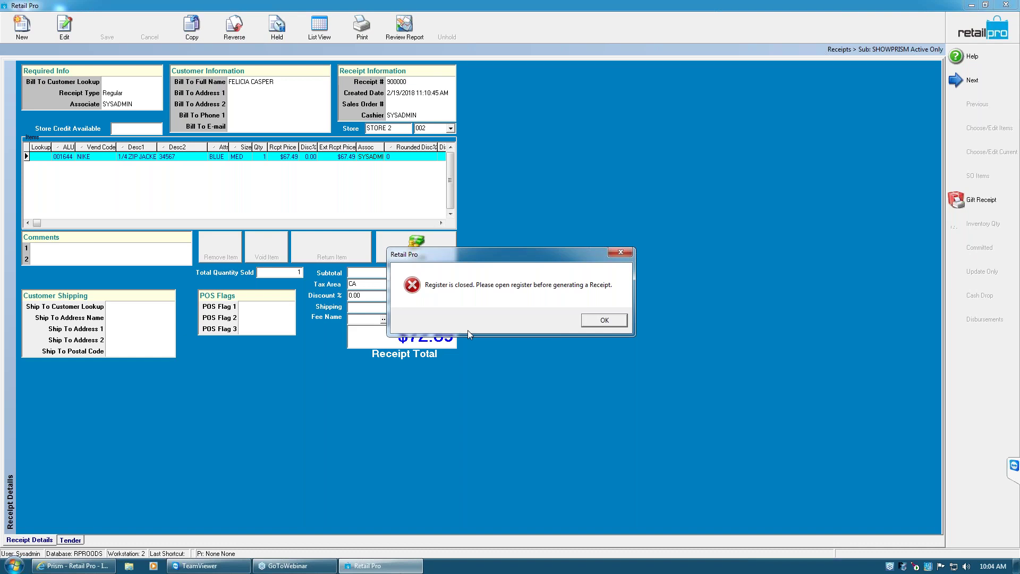
left_click(604, 320)
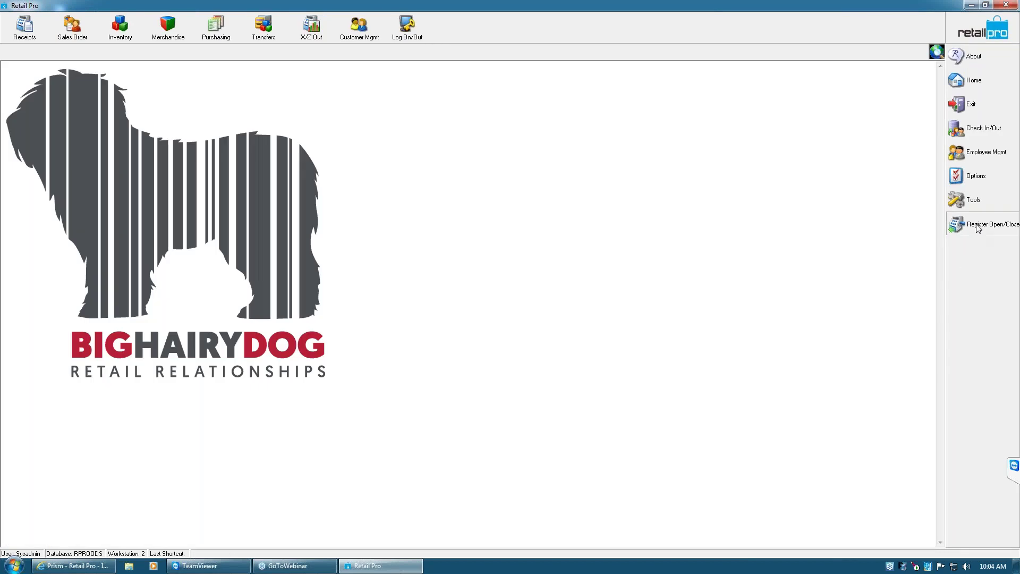
Open the cash drawer with an opening count of 2 hundreds, totalling $200.00
left_click(978, 226)
left_click(444, 241)
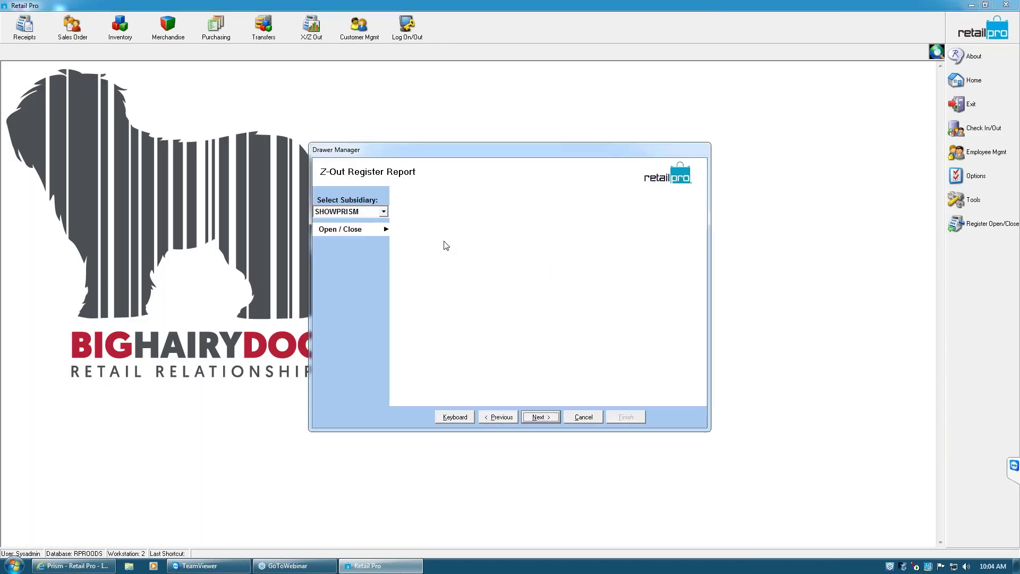
left_click(537, 417)
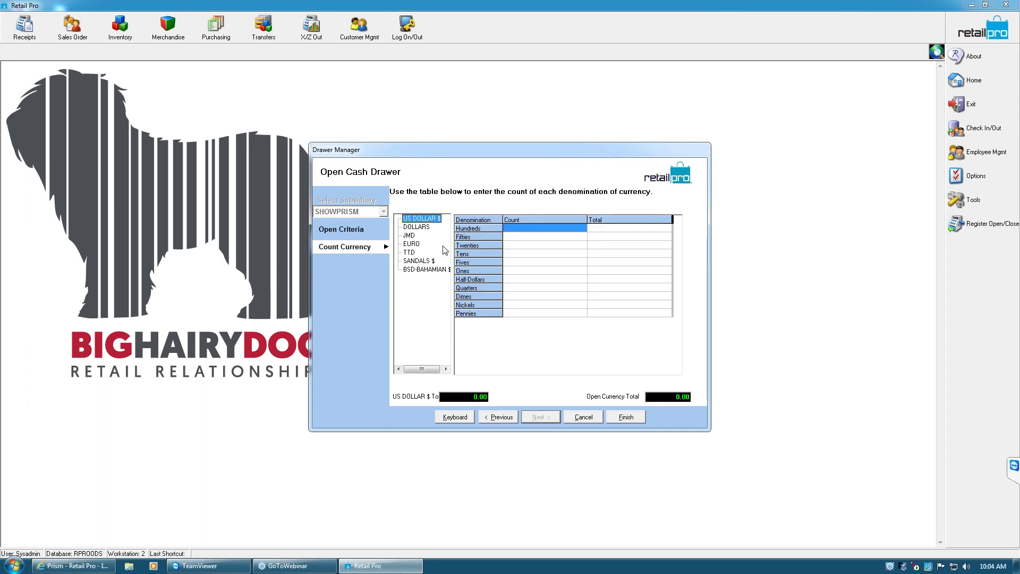
left_click(525, 231)
type("2")
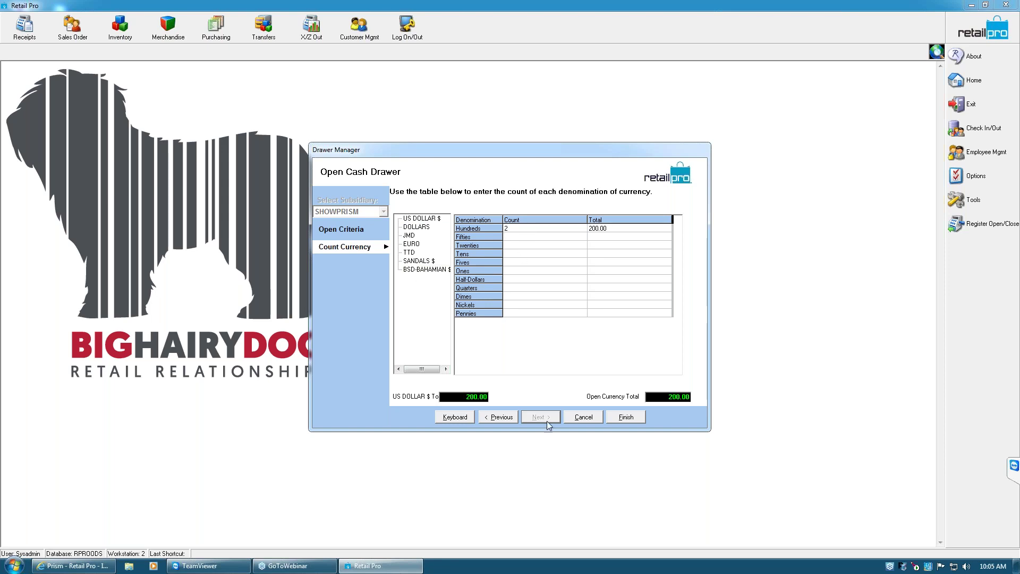
left_click(636, 418)
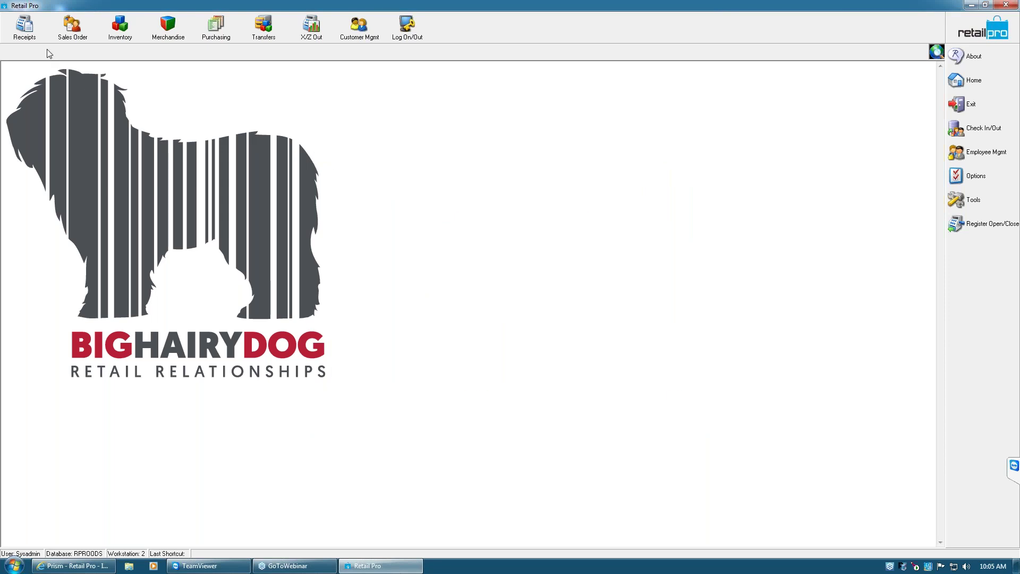
In Receipts, decline the markdown prompt and create a new blank Regular receipt with Ctrl+N
left_click(25, 29)
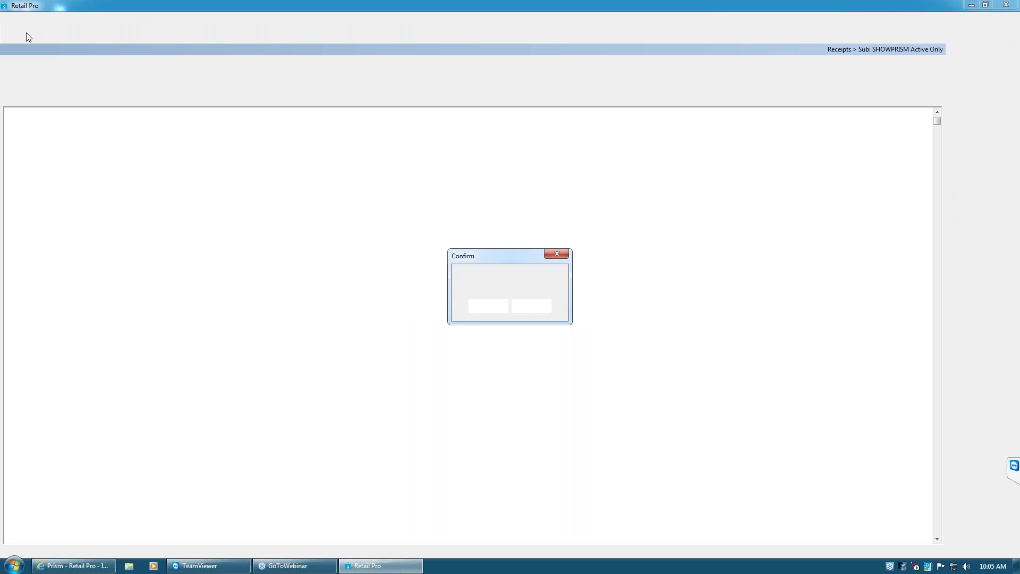
left_click(530, 311)
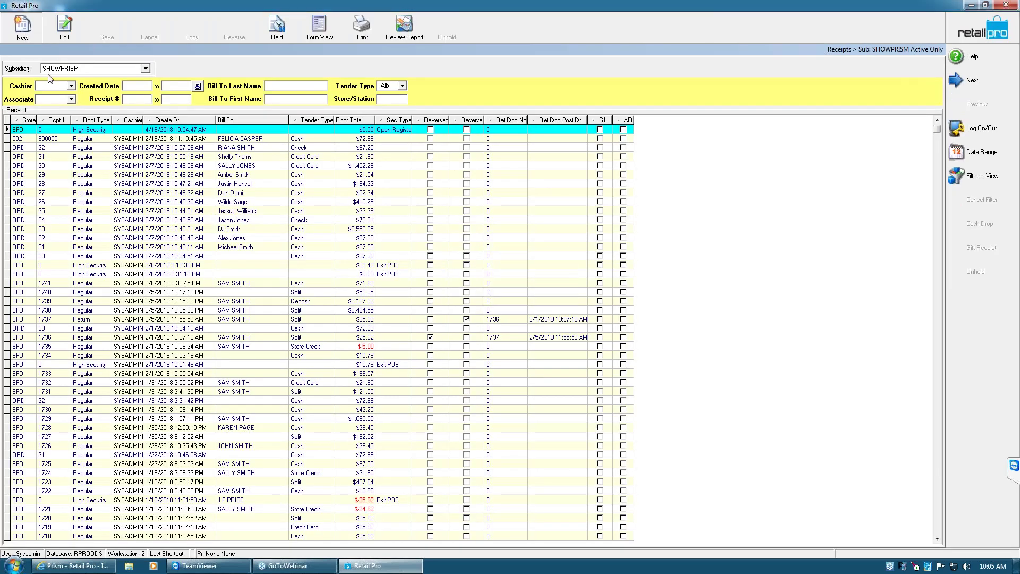
key("ctrl+n")
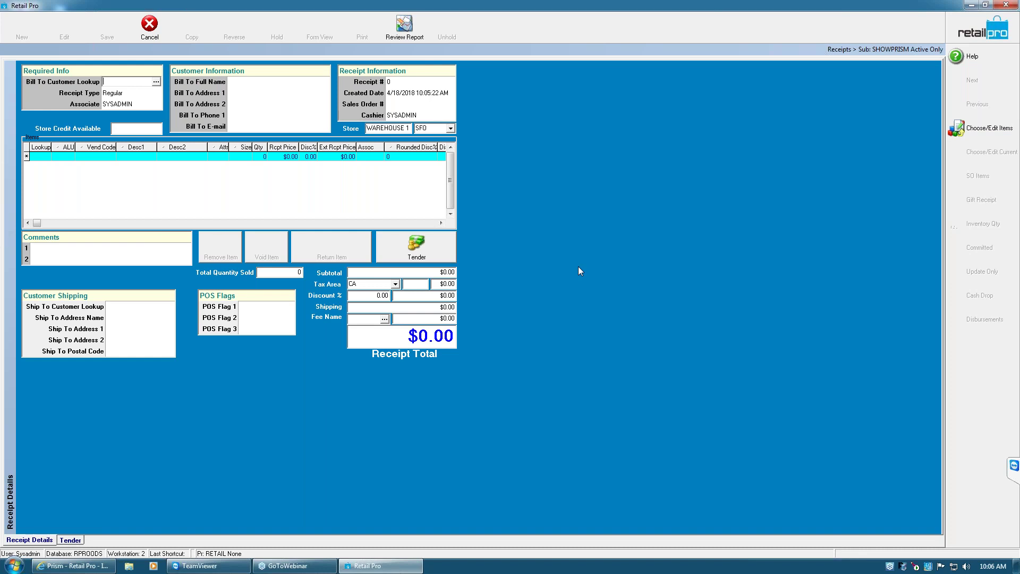
Add lookup items 31 (Nike jersey, $39.99) and 321 (Bright bootie, $125.00), then tender $178.19
left_click(45, 158)
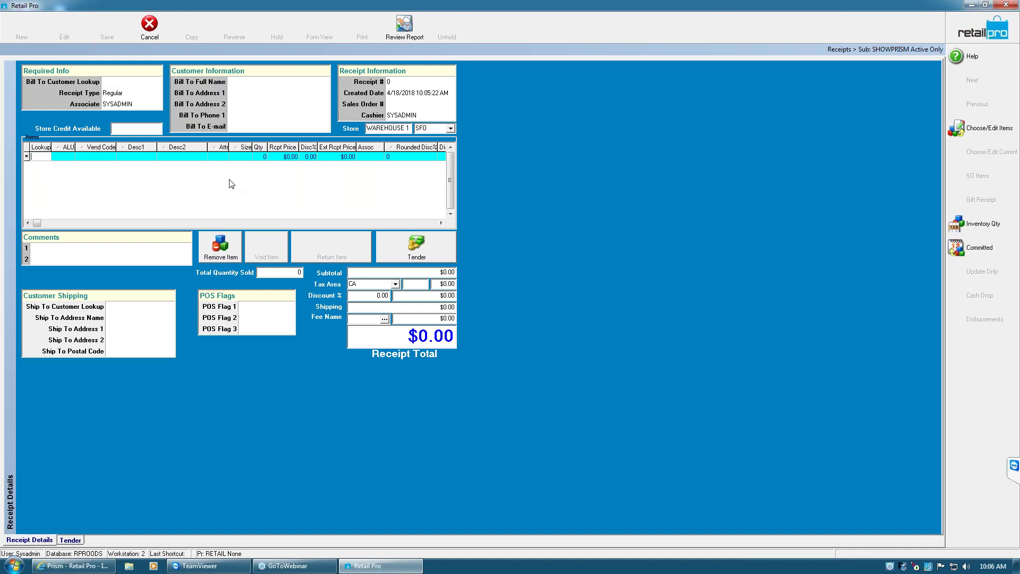
type("31")
key("Return")
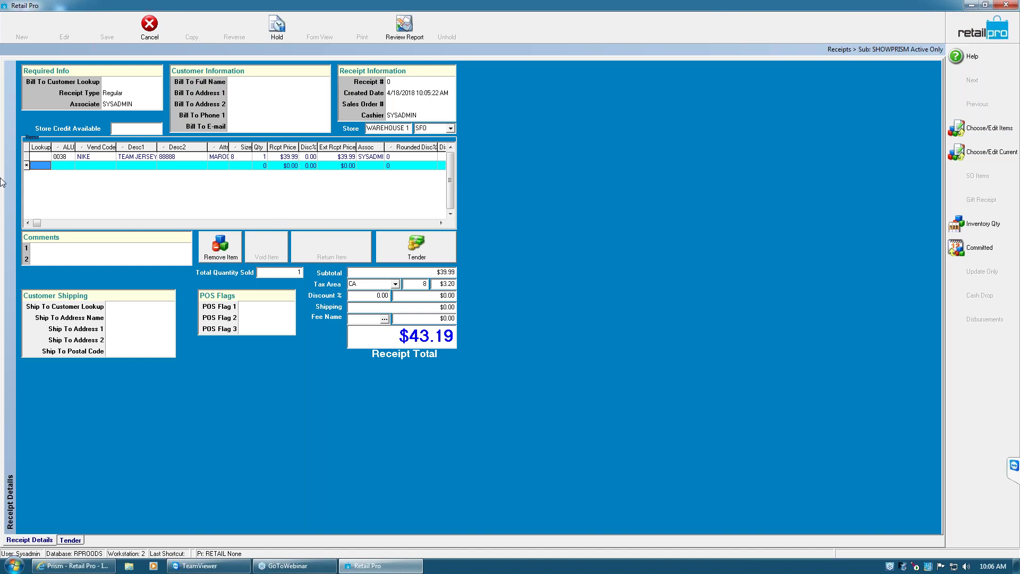
left_click(46, 166)
type("321")
key("Return")
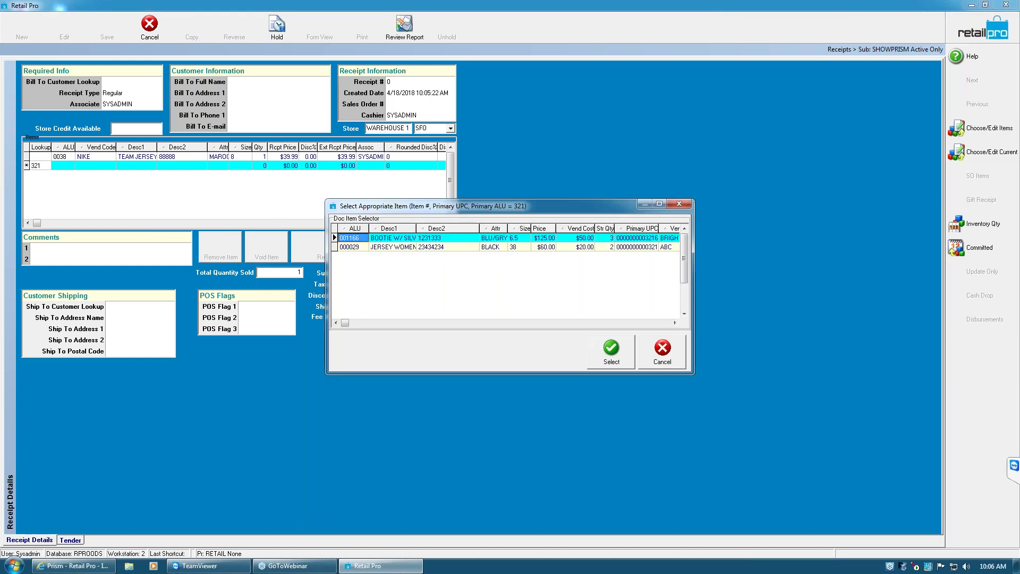
left_click(611, 349)
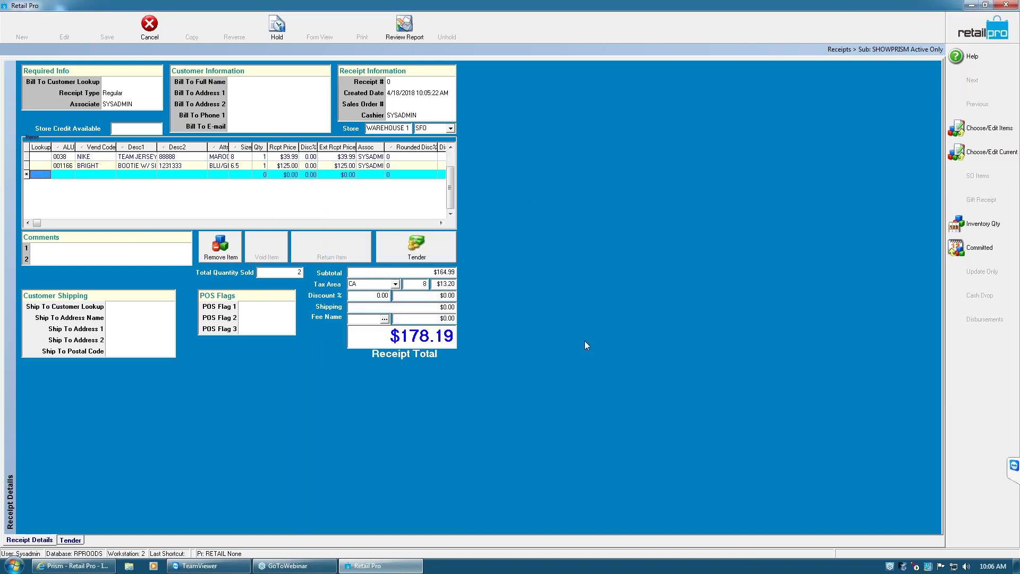
left_click(413, 256)
left_click(431, 252)
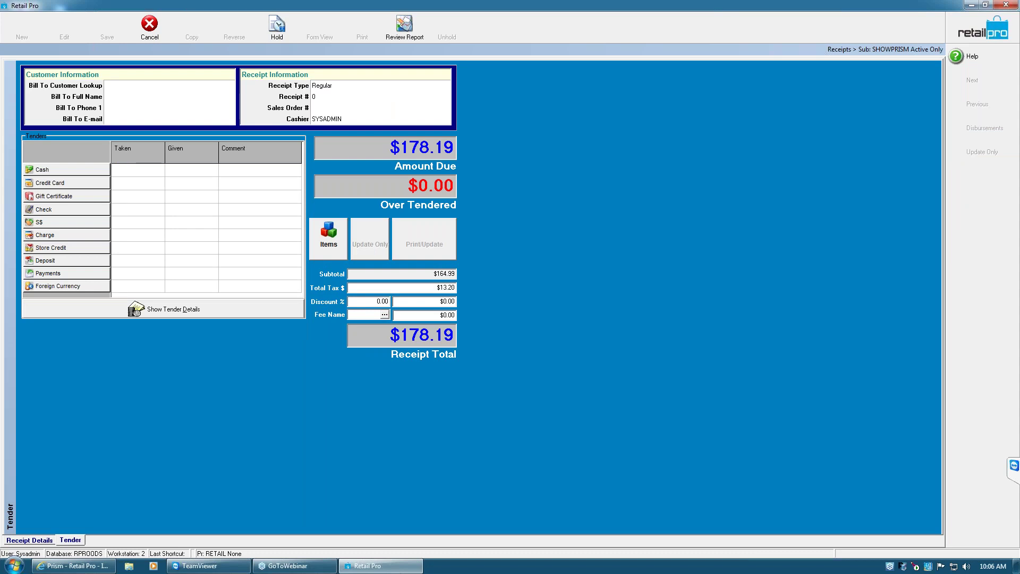
Take $180.00 cash for the $178.19 receipt, leaving $1.81 over-tendered
left_click(80, 170)
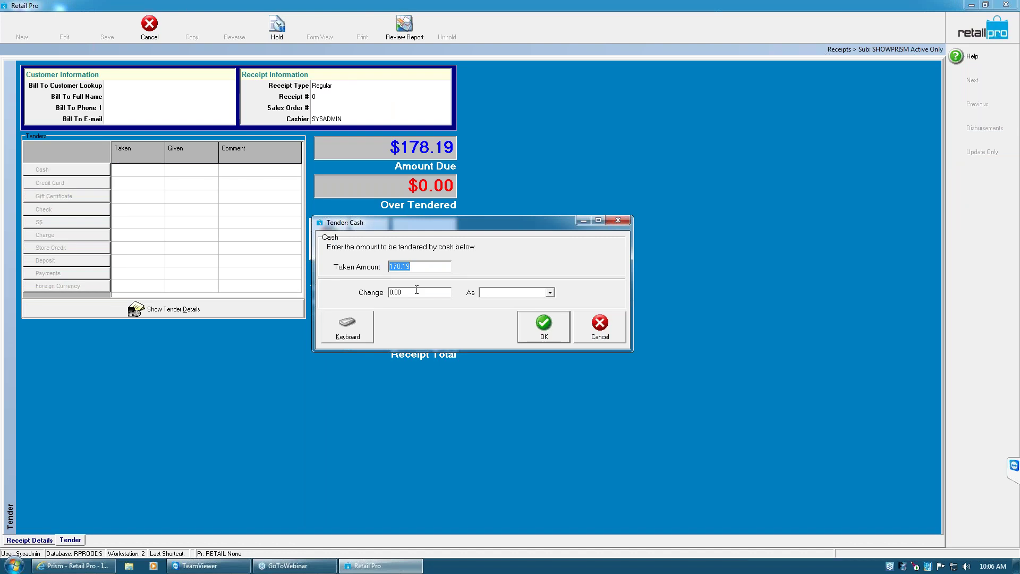
type("180")
key("Return")
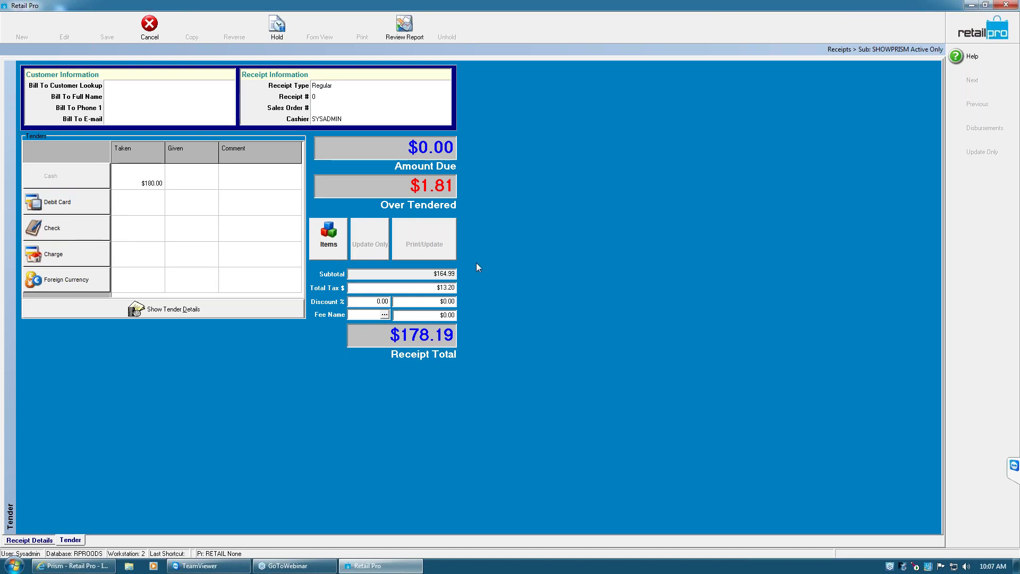
Try to discard the receipt, dismiss both void-tenders errors, and return to the tender screen
left_click(40, 539)
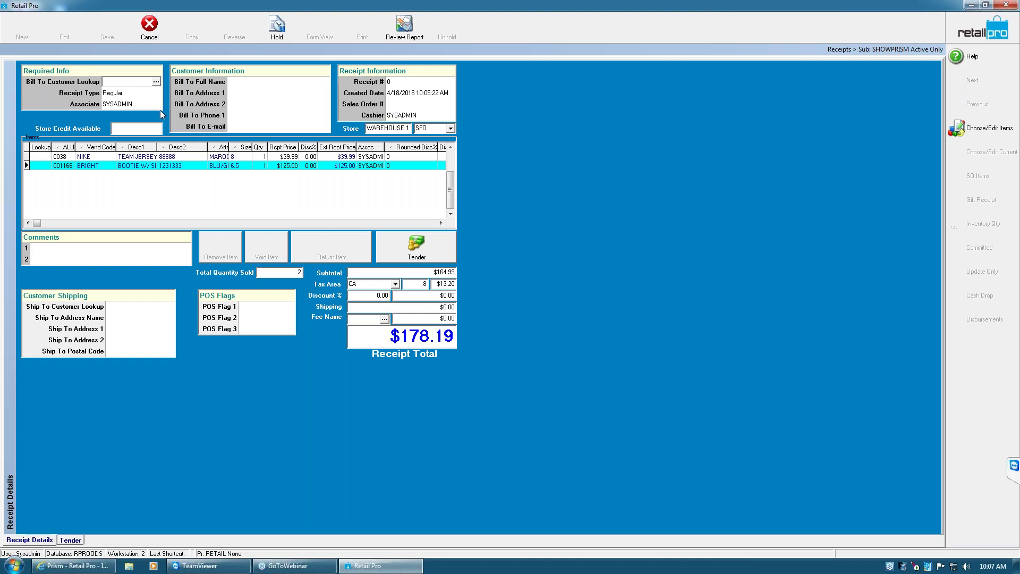
left_click(988, 29)
left_click(498, 305)
left_click(158, 42)
left_click(581, 322)
left_click(426, 245)
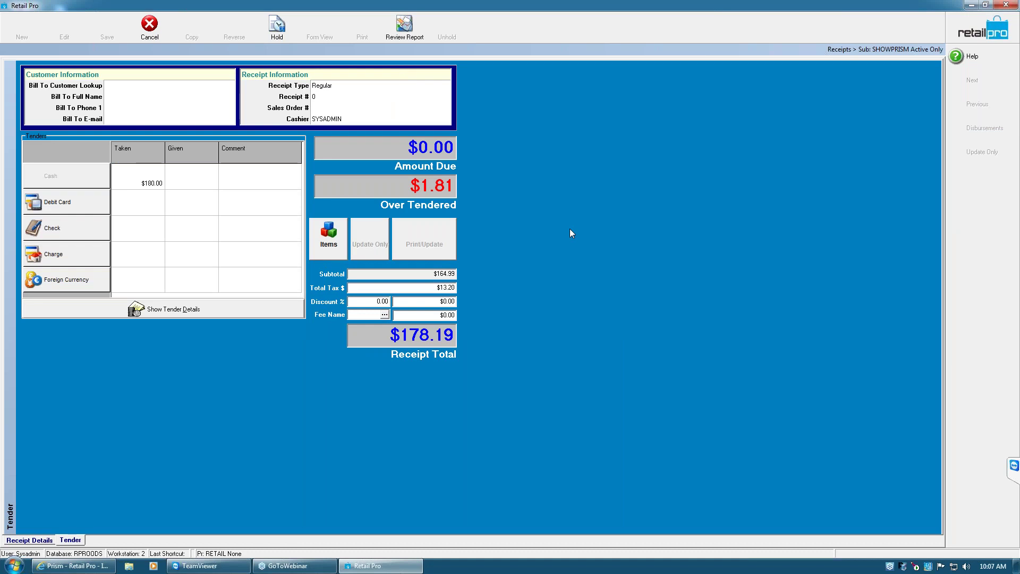
Delete all tenders, including the $180.00 cash, from tender details, then discard the receipt
left_click(191, 309)
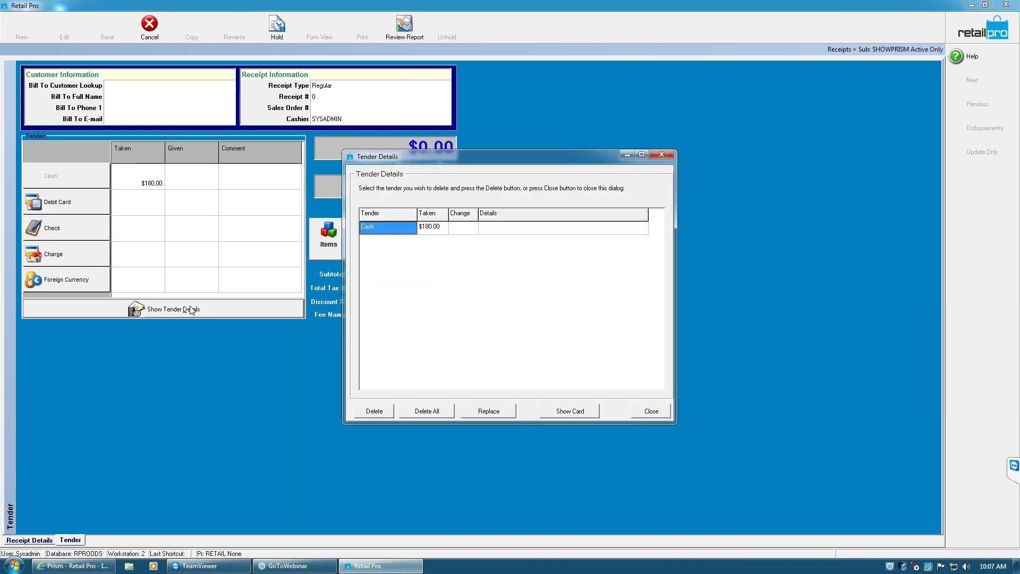
left_click(661, 154)
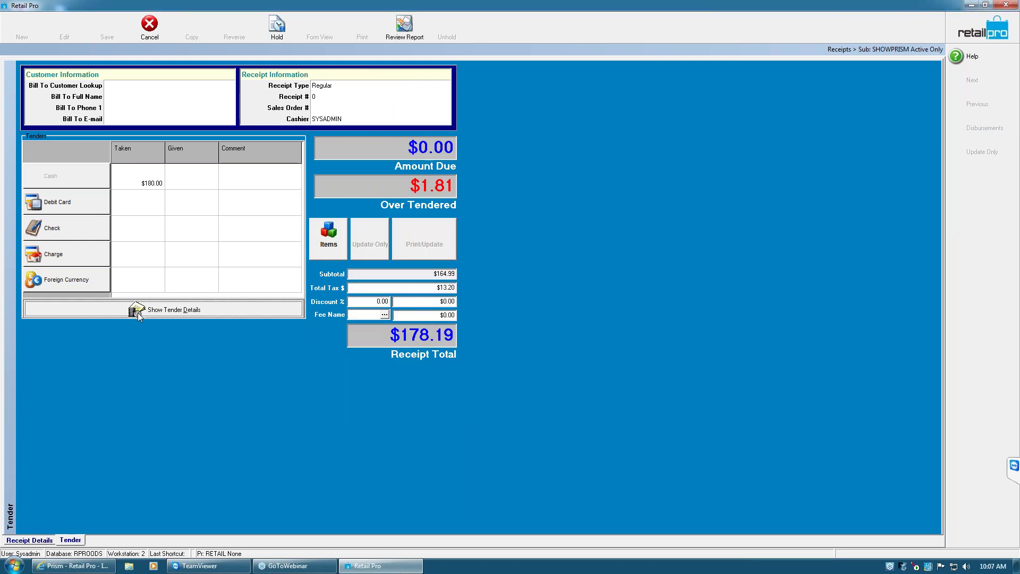
left_click(155, 311)
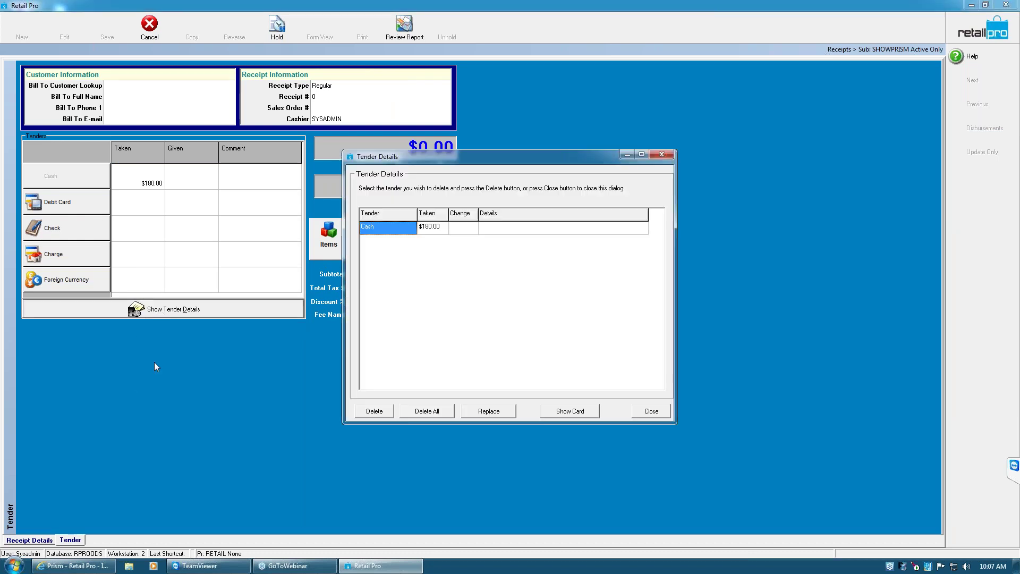
left_click(425, 411)
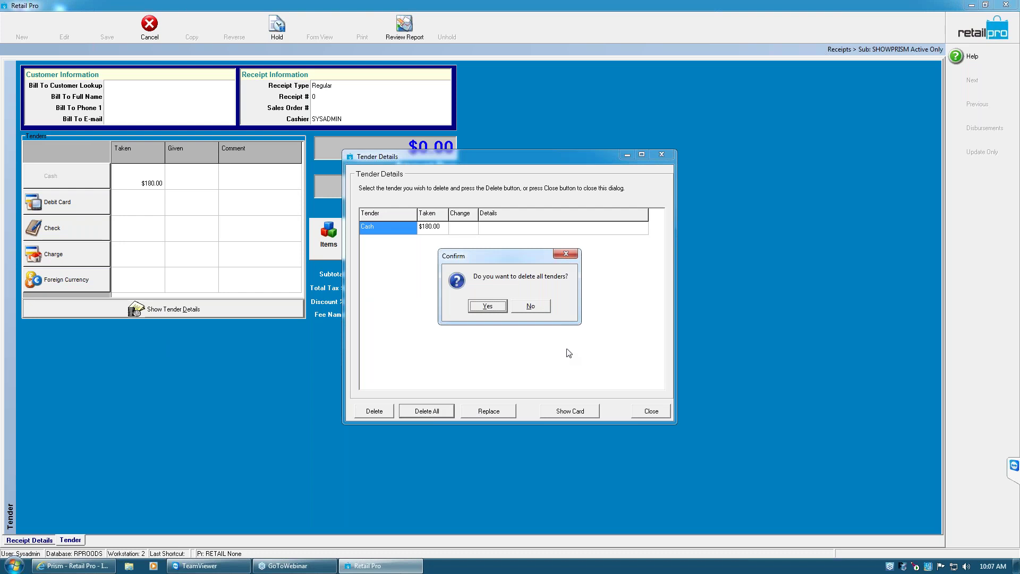
left_click(488, 306)
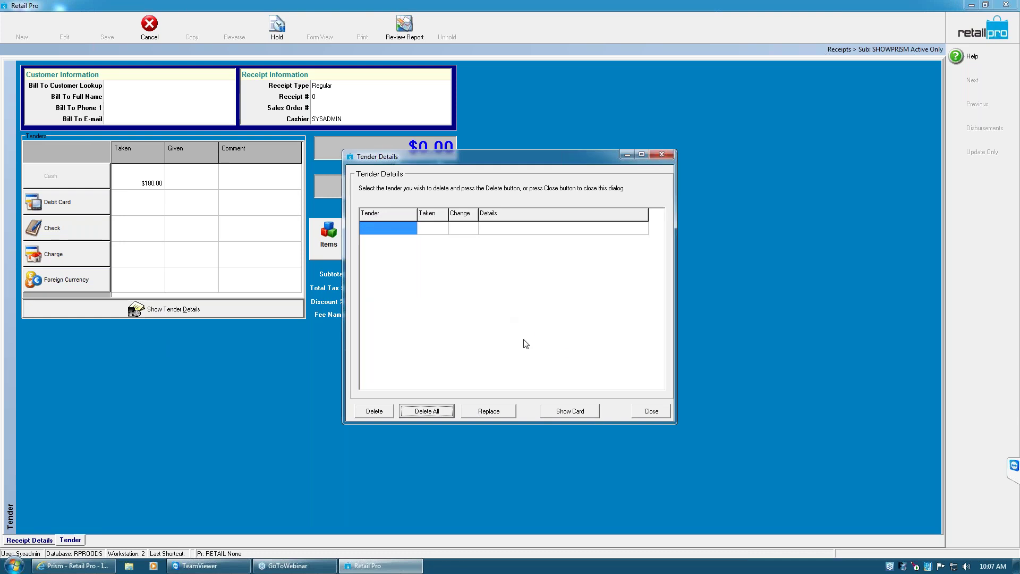
left_click(651, 413)
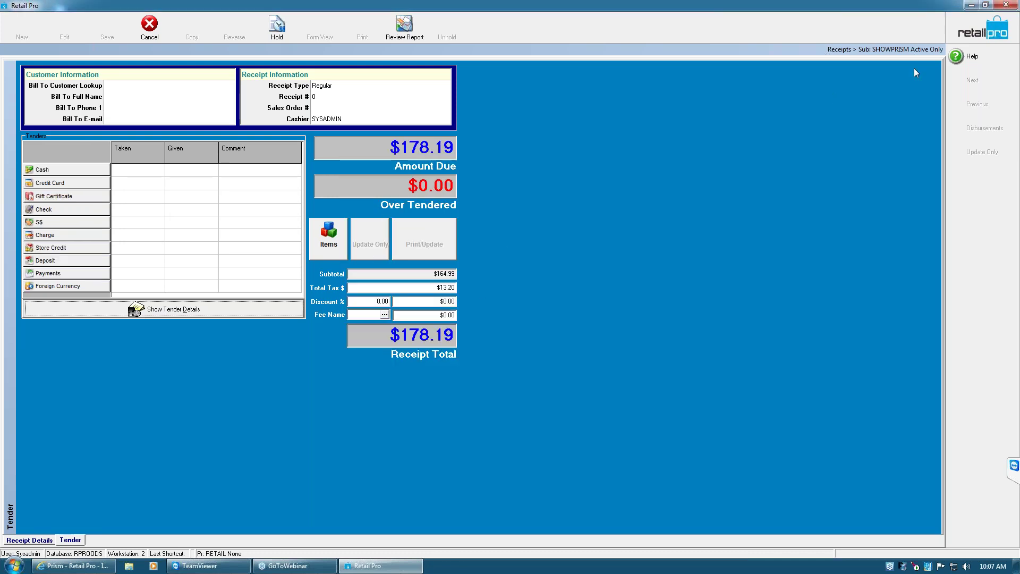
left_click(981, 30)
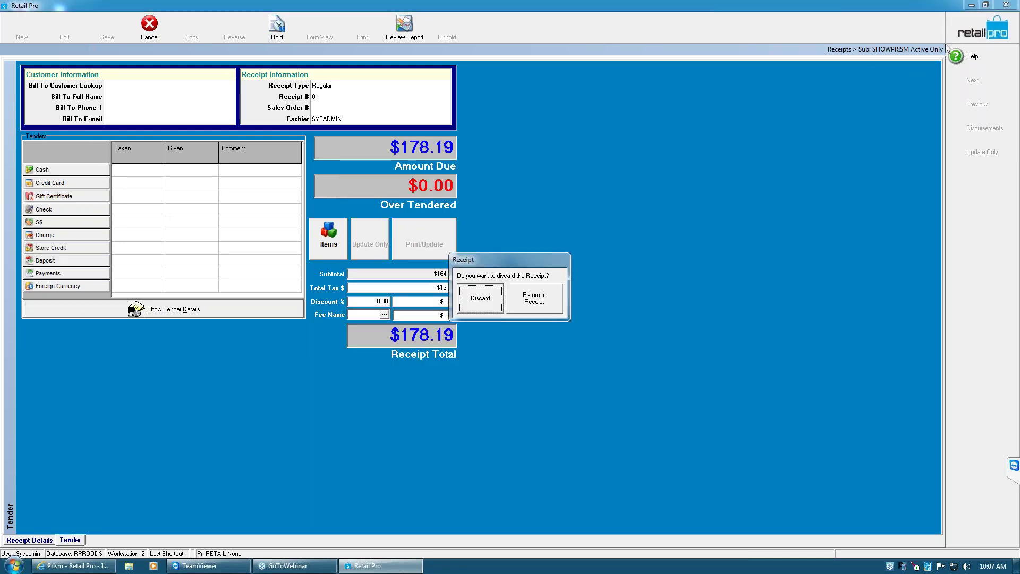
left_click(480, 299)
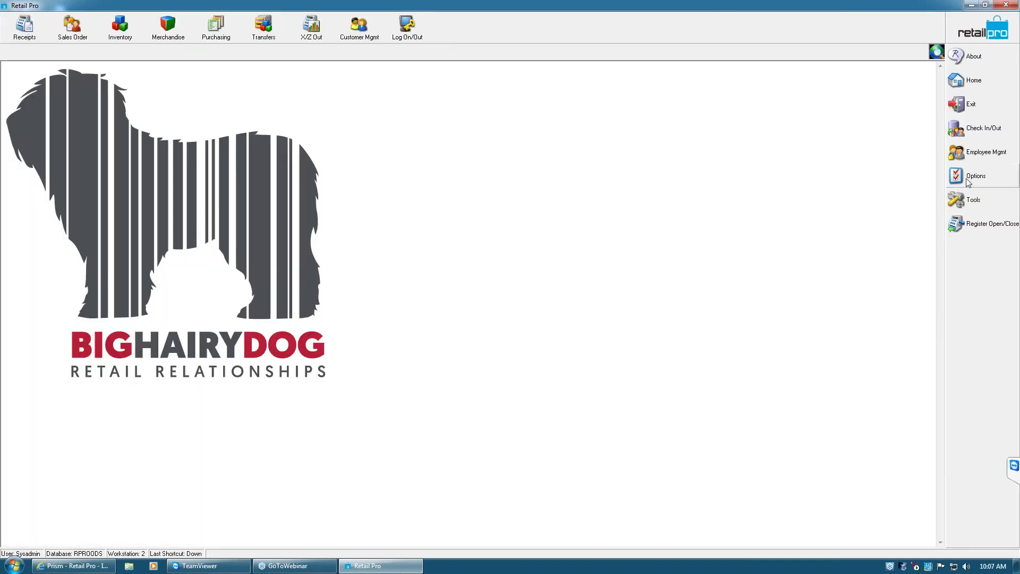
Browse the Currency preferences, stepping from DOLLARS back to EURO
left_click(968, 180)
left_click(914, 198)
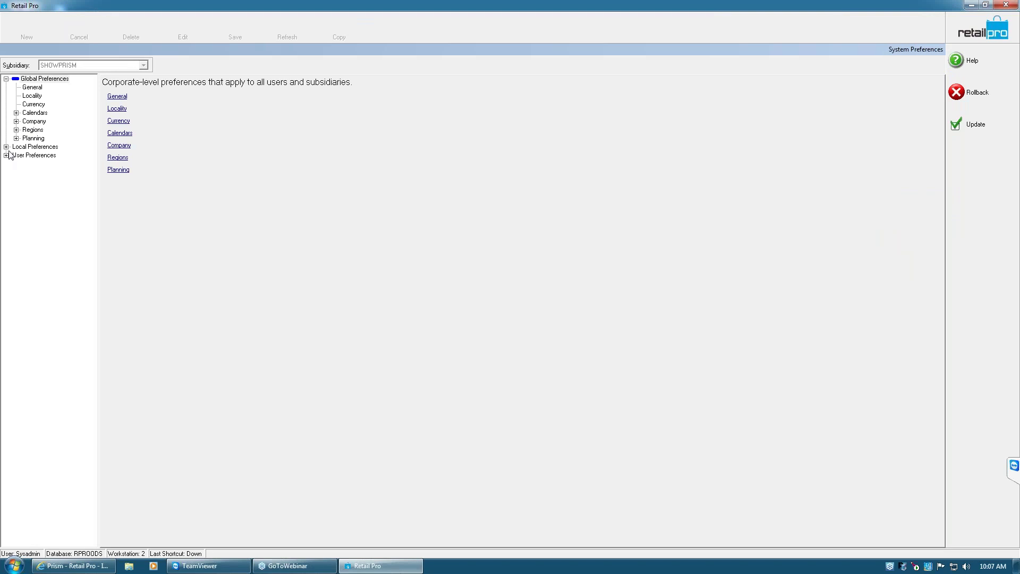
left_click(6, 147)
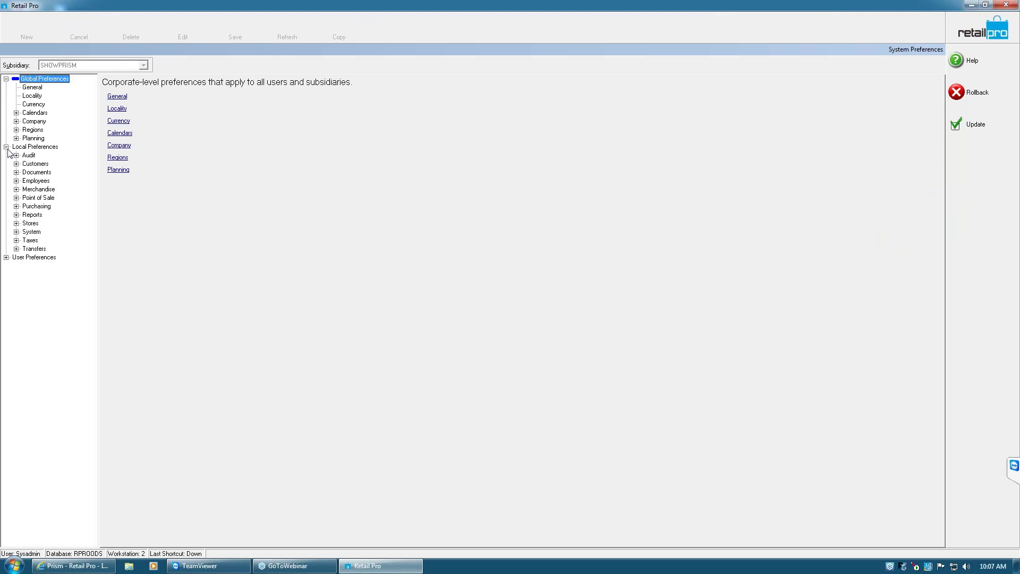
left_click(36, 110)
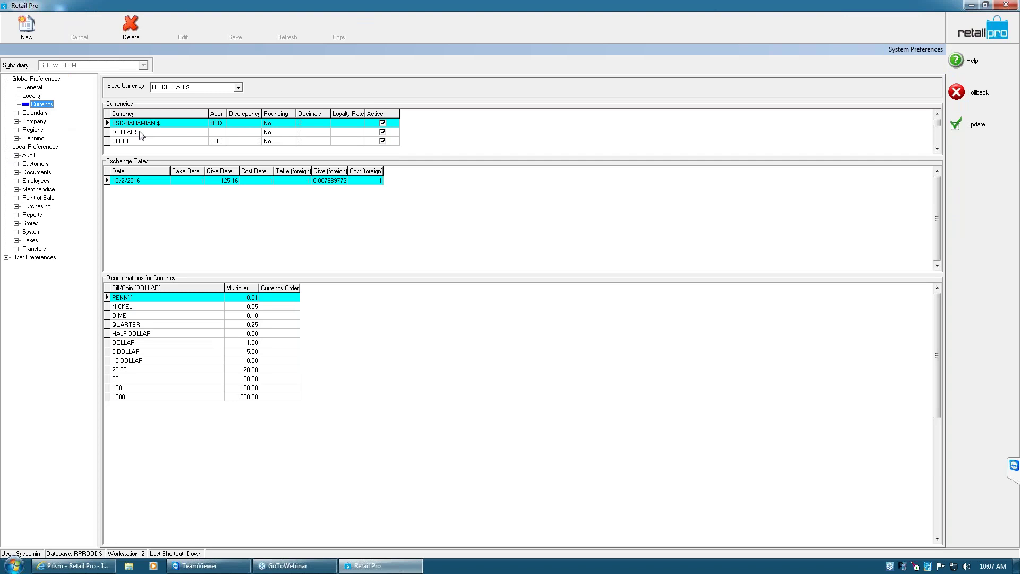
left_click(141, 133)
key("Down")
key("Down")
key("Down")
key("Down")
key("Down")
key("Down")
key("Down")
key("ctrl+Home")
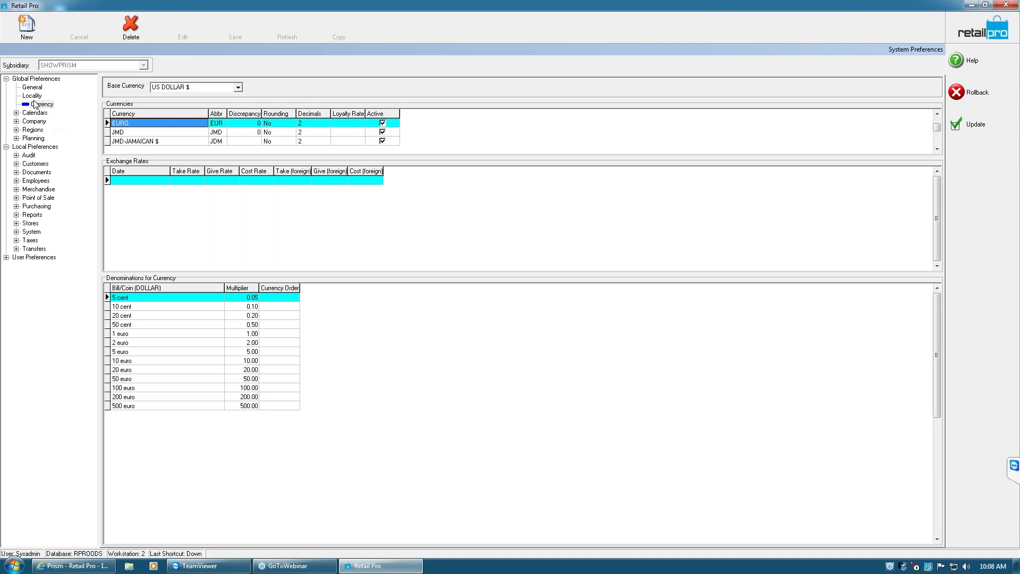
Review the Company General subsidiary settings, apply the preferences, and open Receipts
left_click(16, 122)
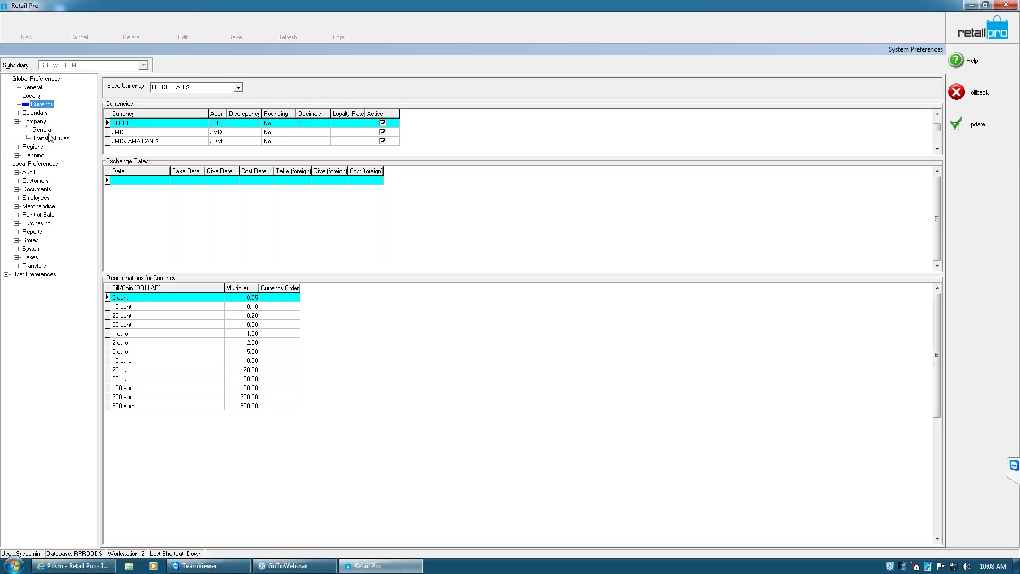
left_click(49, 130)
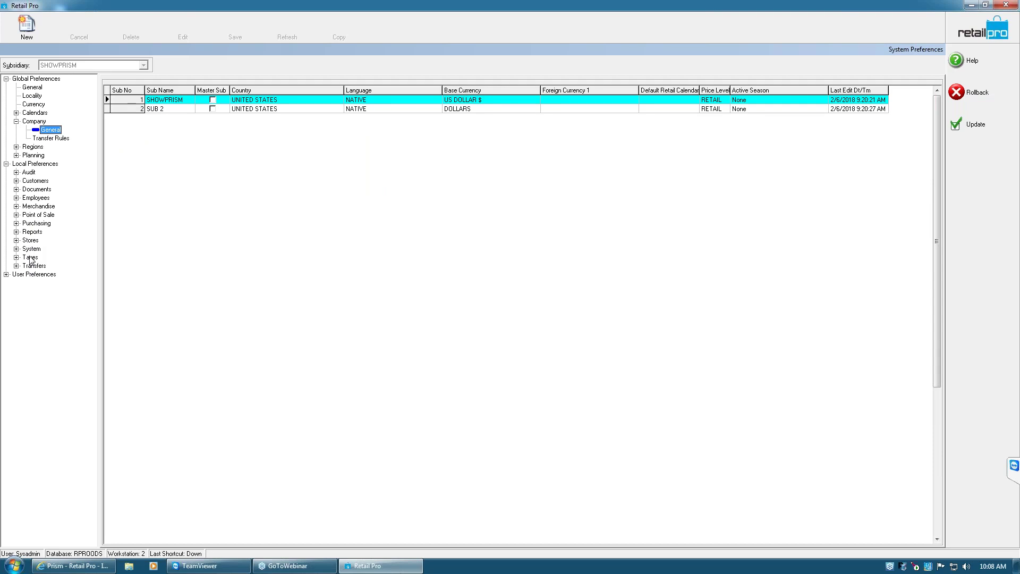
left_click(976, 124)
left_click(24, 26)
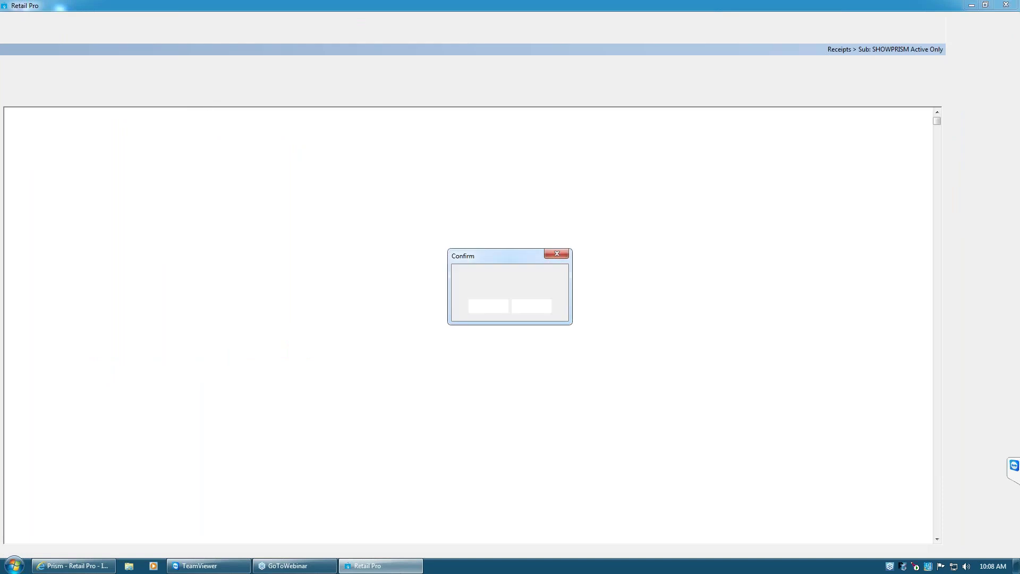
Decline the planned markdown and acknowledge the maximum cash amount warning
left_click(537, 310)
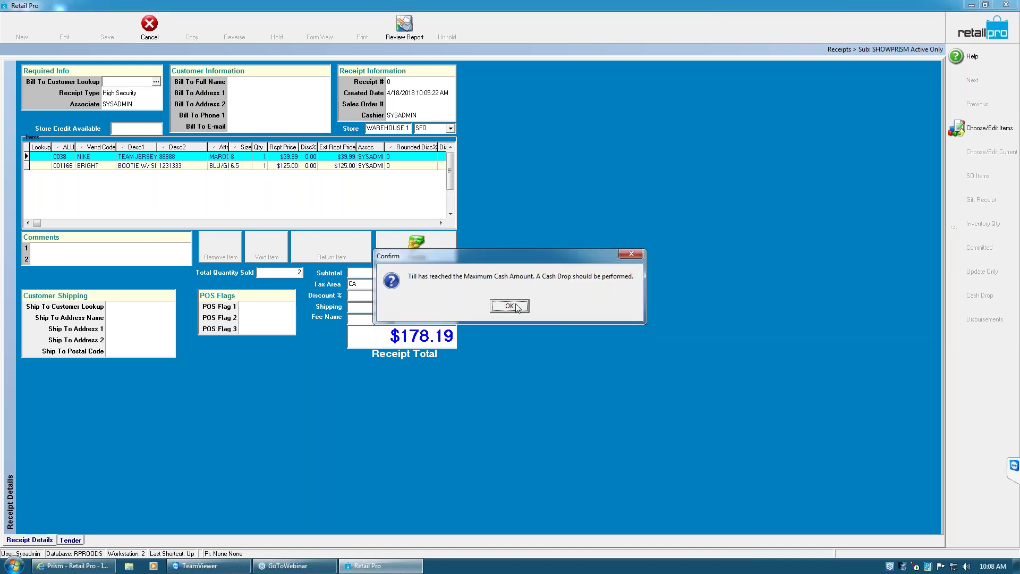
left_click(516, 307)
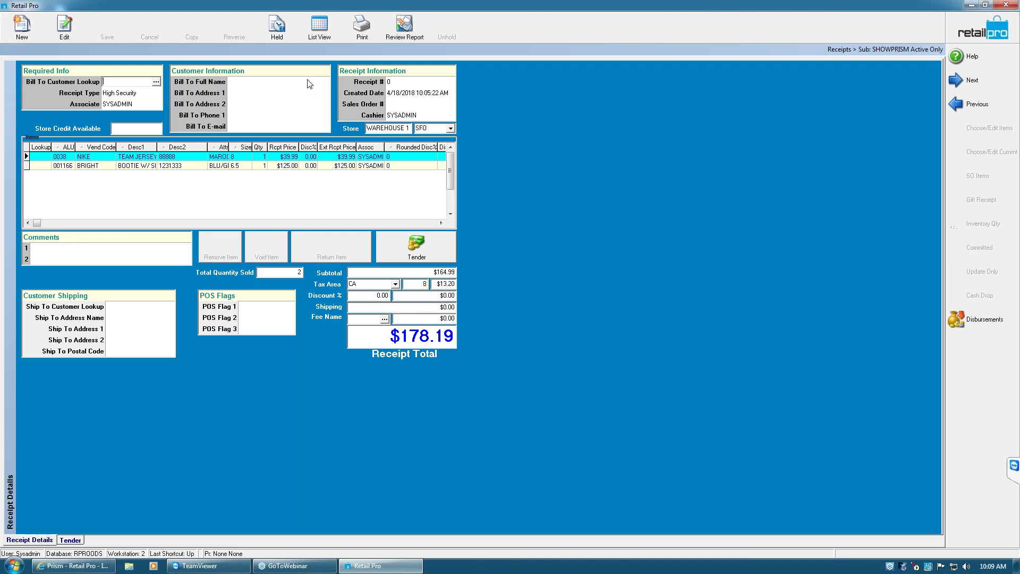
right_click(480, 145)
mouse_move(525, 152)
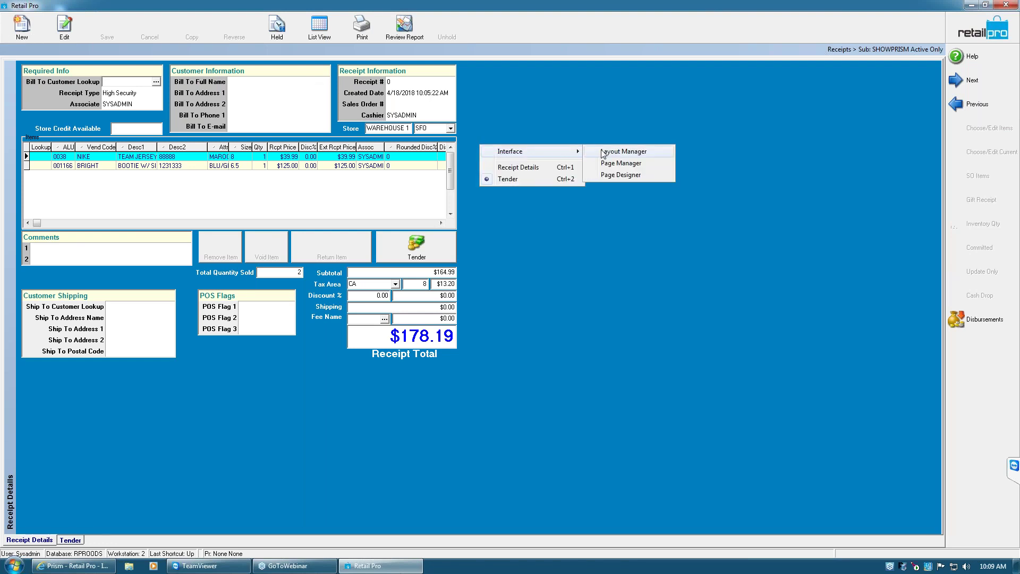
left_click(623, 177)
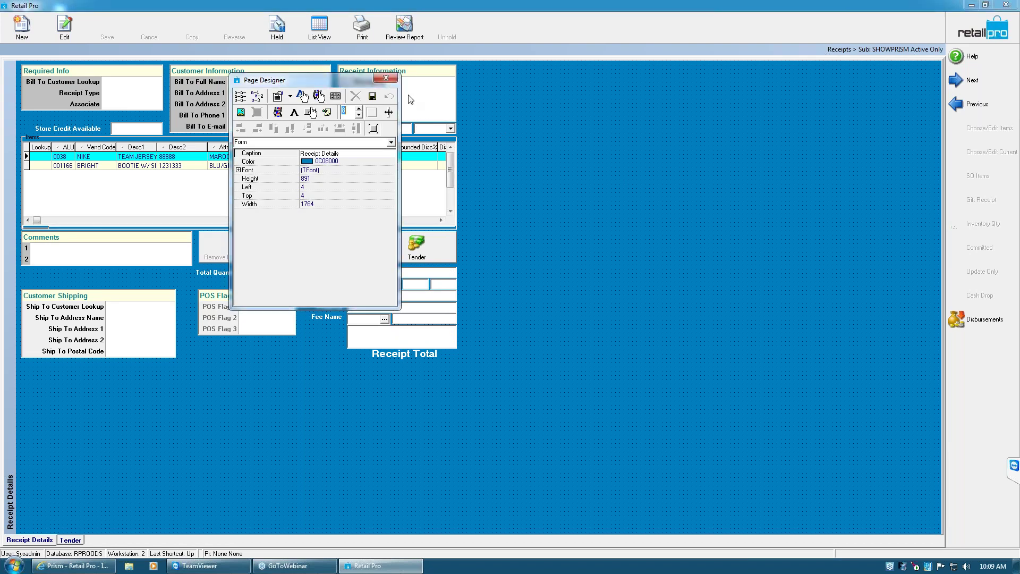
left_click_drag(122, 99, 349, 374)
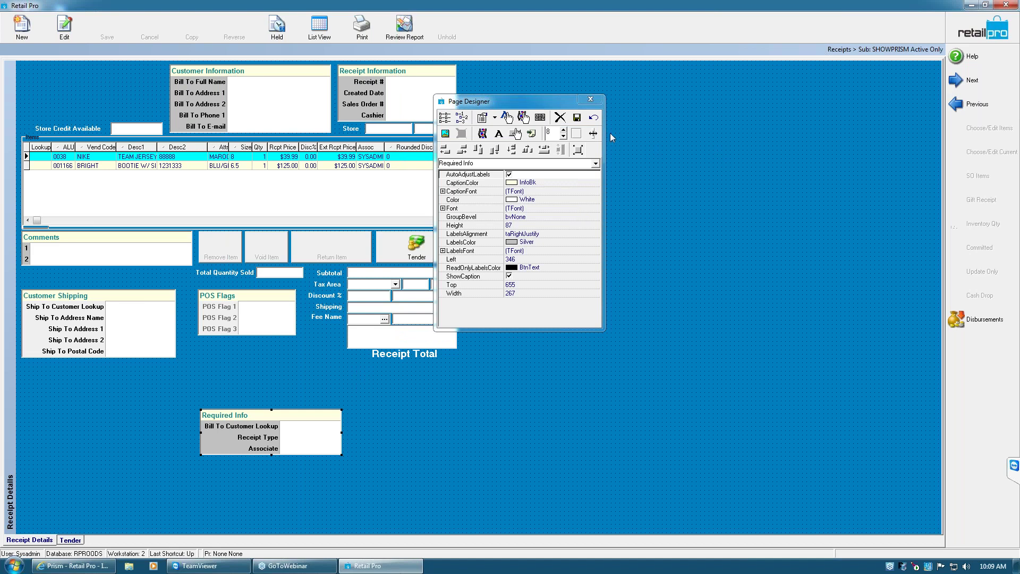
left_click(594, 118)
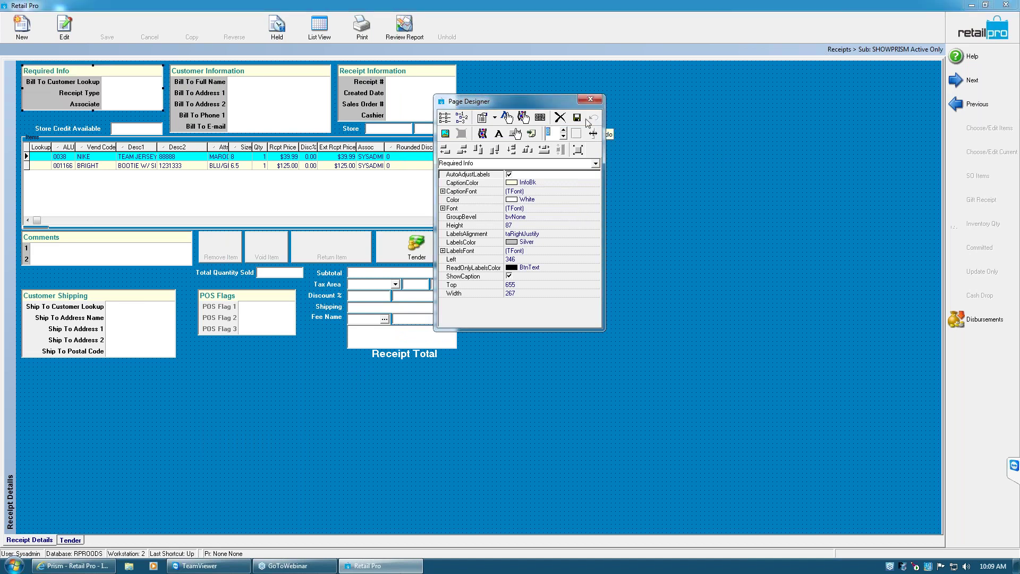
left_click(578, 118)
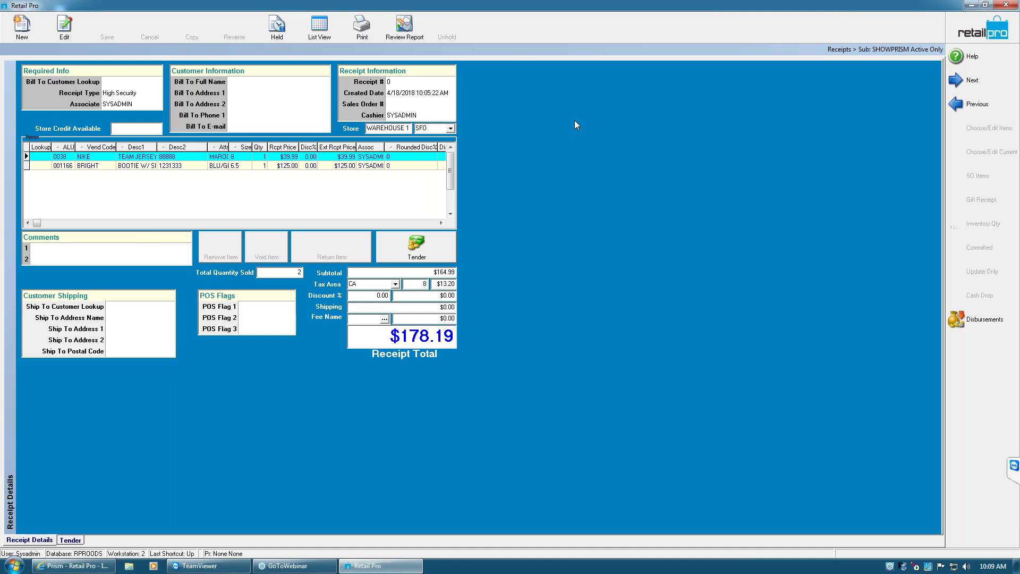
Start a new receipt and look up the bill-to customer by the customer's surname
left_click(21, 25)
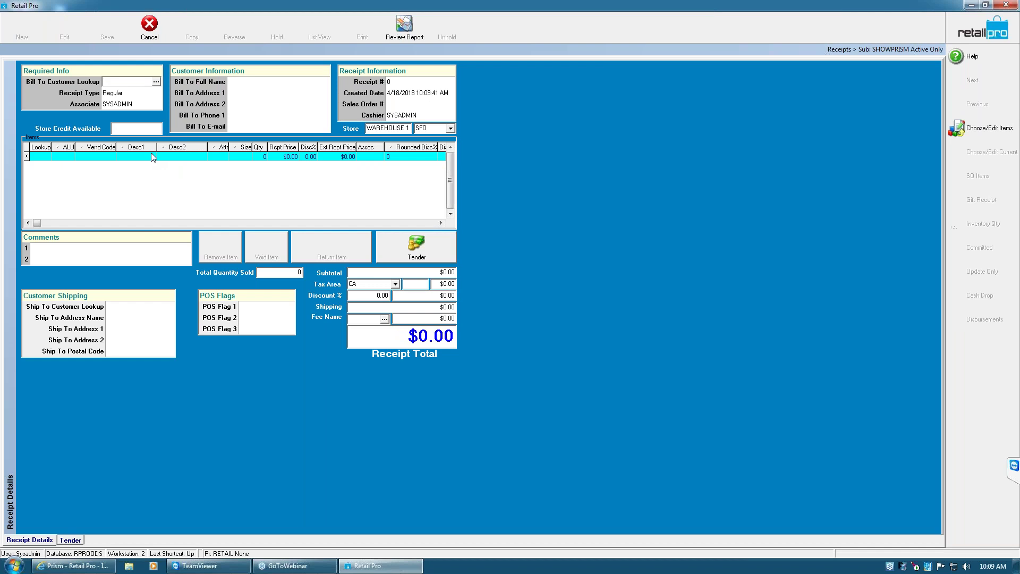
key("Tab")
key("Tab")
key("Tab")
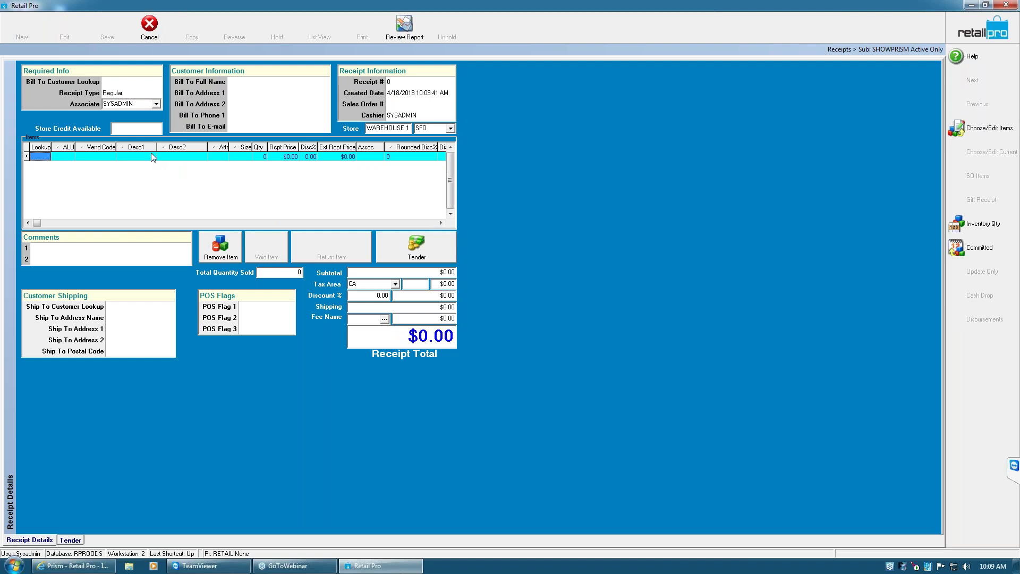
left_click(130, 82)
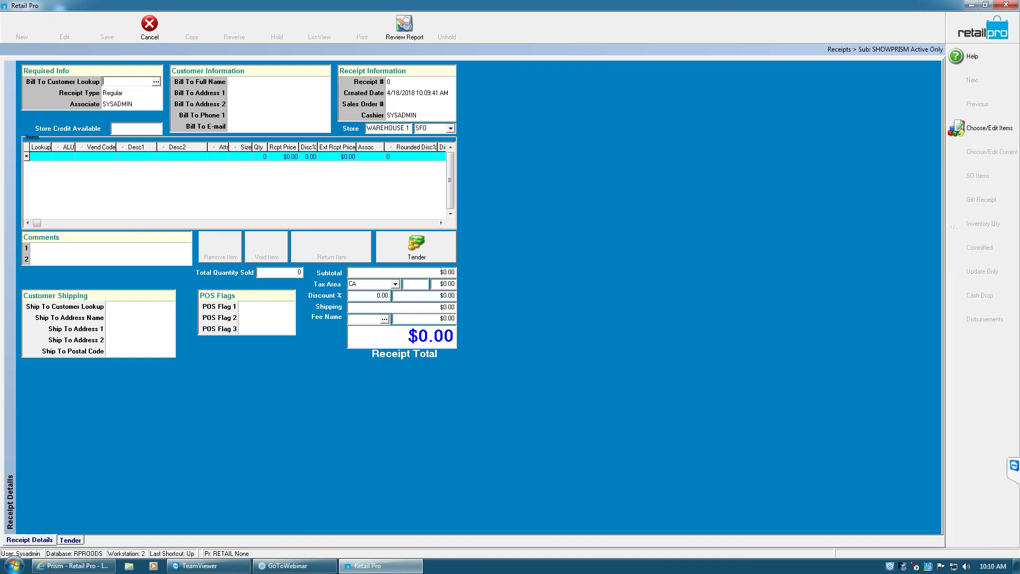
type("smith")
key("Tab")
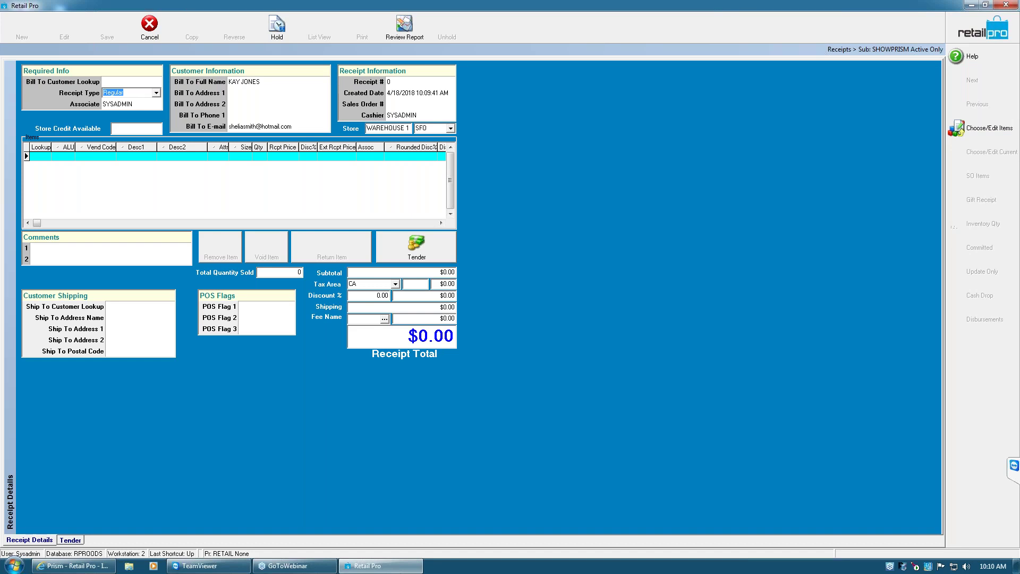
left_click(128, 81)
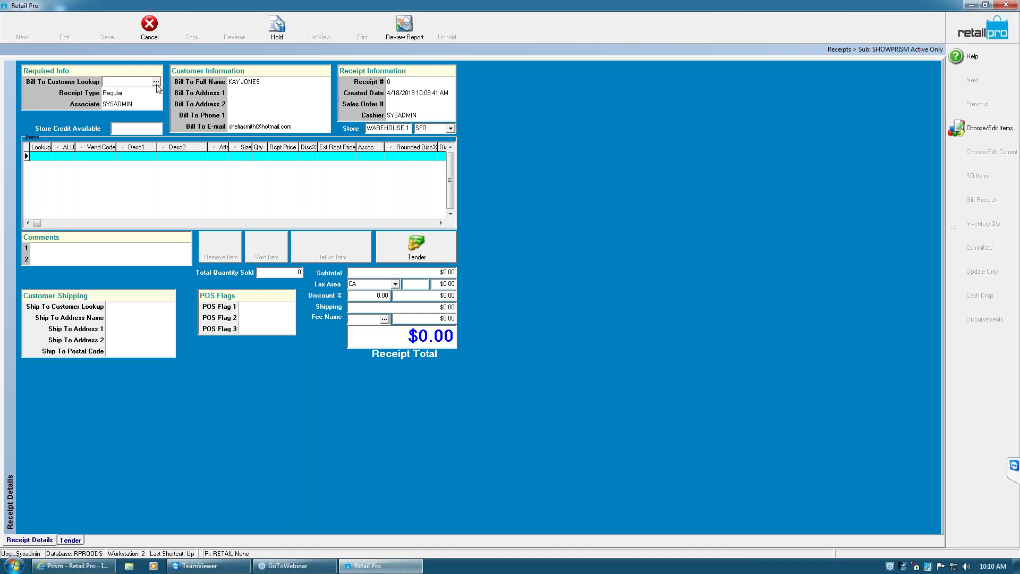
Discard that receipt and acknowledge the maximum cash amount warning
left_click(151, 28)
left_click(470, 290)
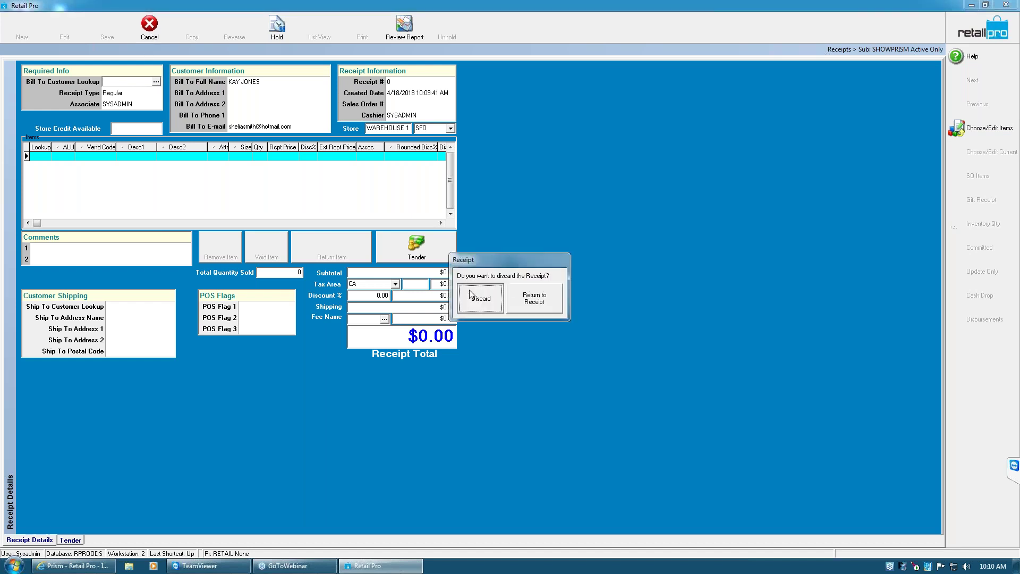
left_click(508, 307)
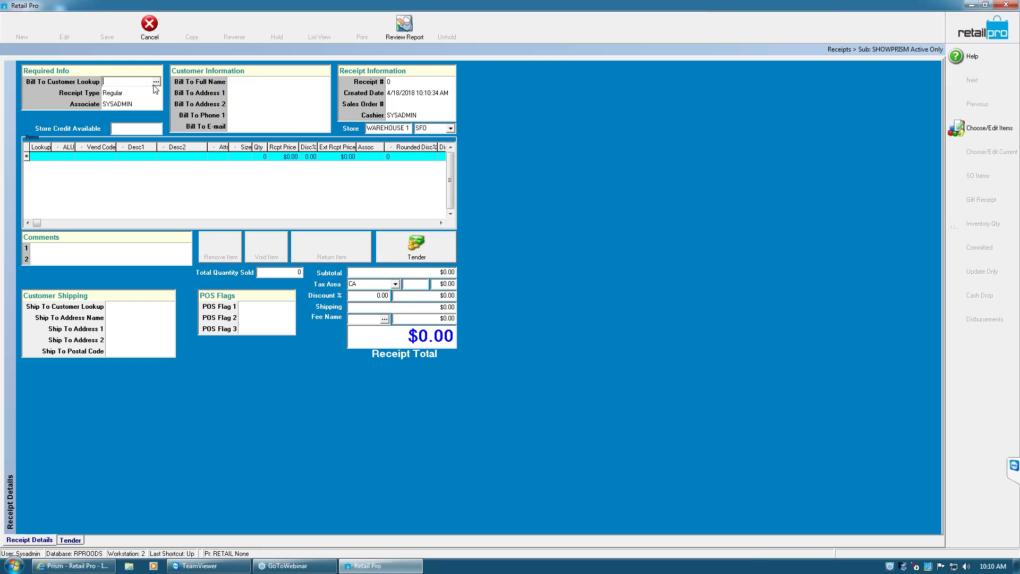
Browse customer rows in the search list, open a new receipt, then close it with Esc
left_click(157, 84)
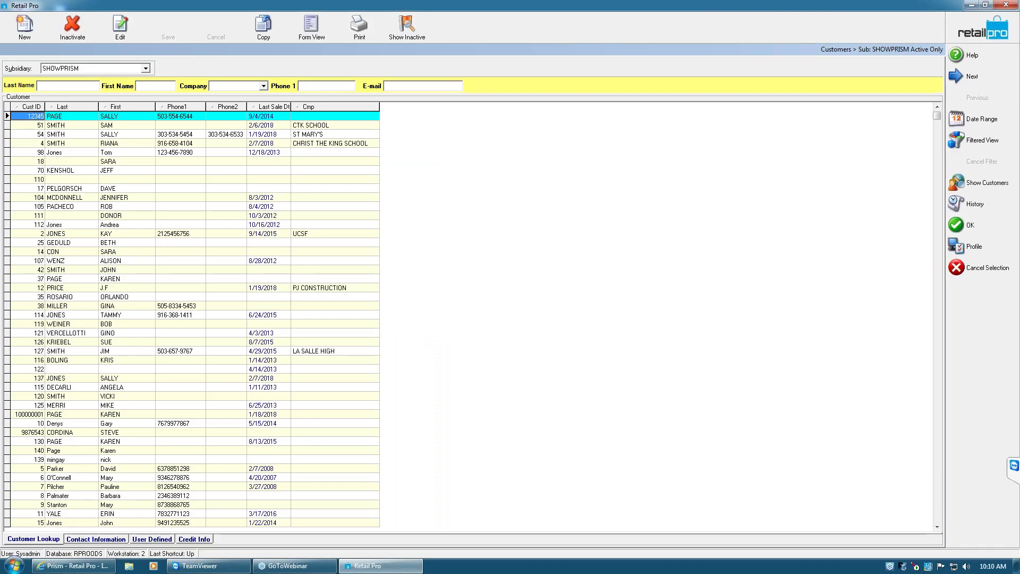
left_click(69, 133)
left_click(69, 123)
left_click(67, 134)
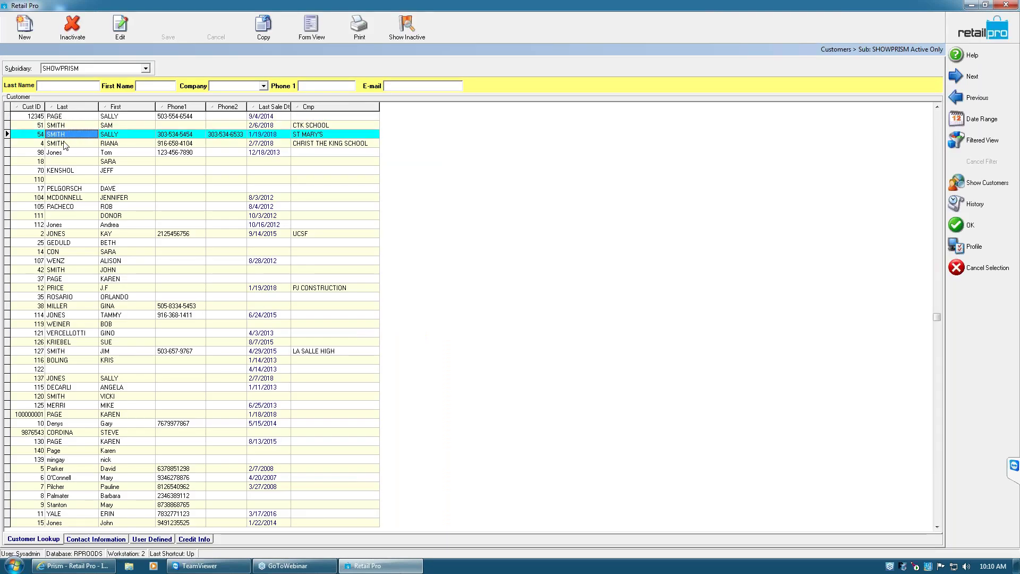
left_click(69, 125)
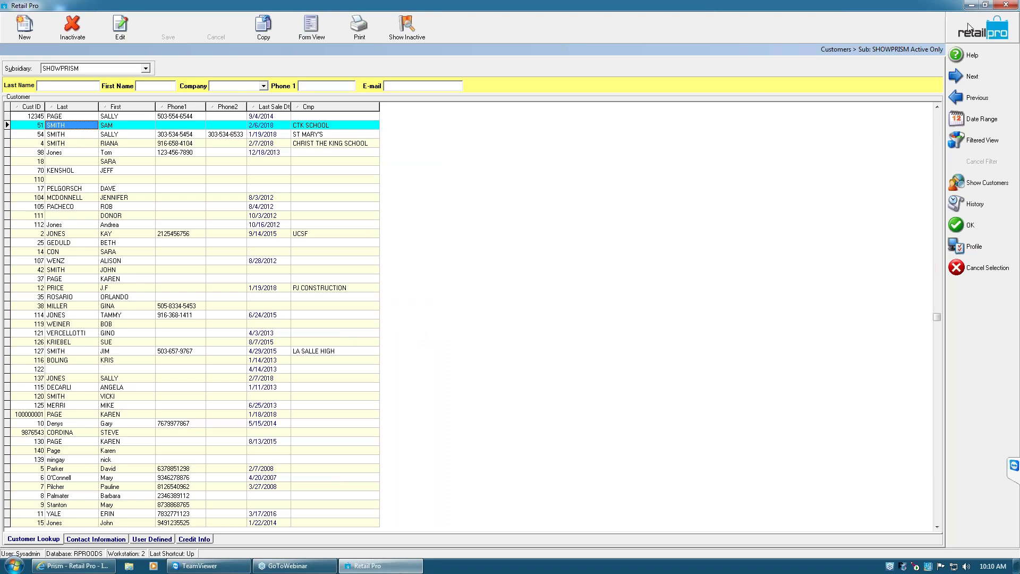
left_click(964, 75)
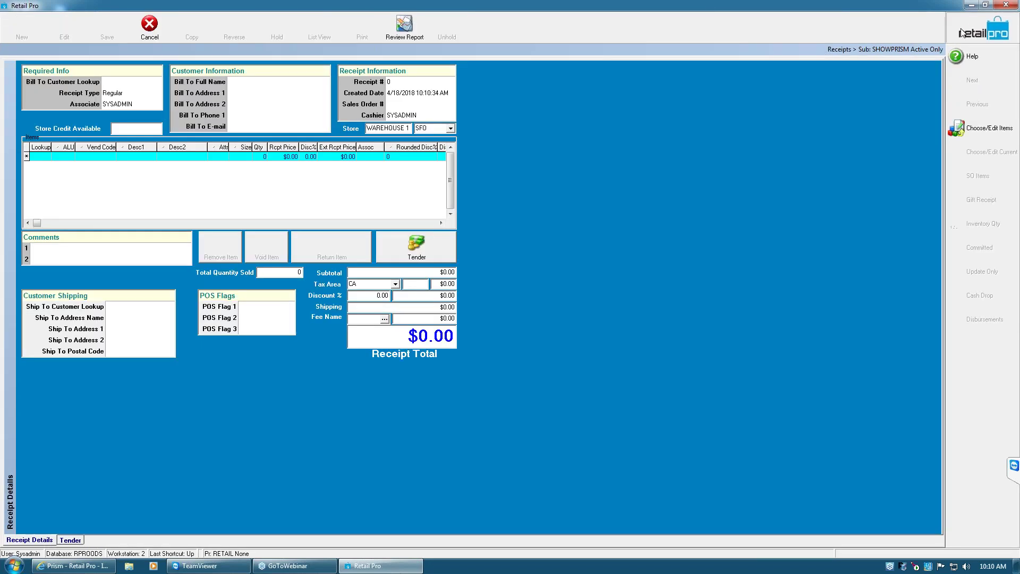
key("Escape")
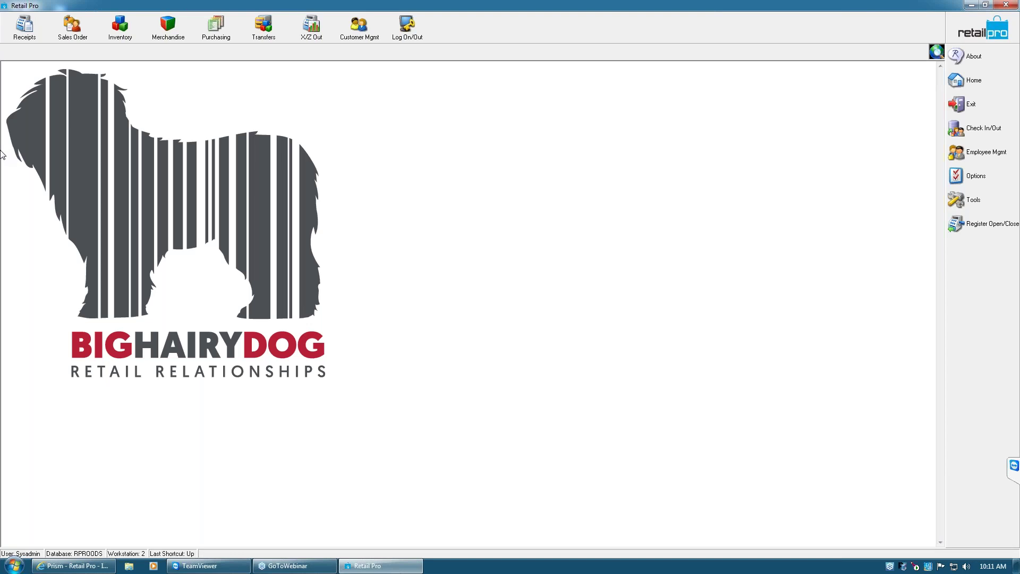
Move E-mail below the separator in Local Preferences > Customers > General lookup-by list, then update
left_click(954, 179)
left_click(898, 204)
left_click(6, 148)
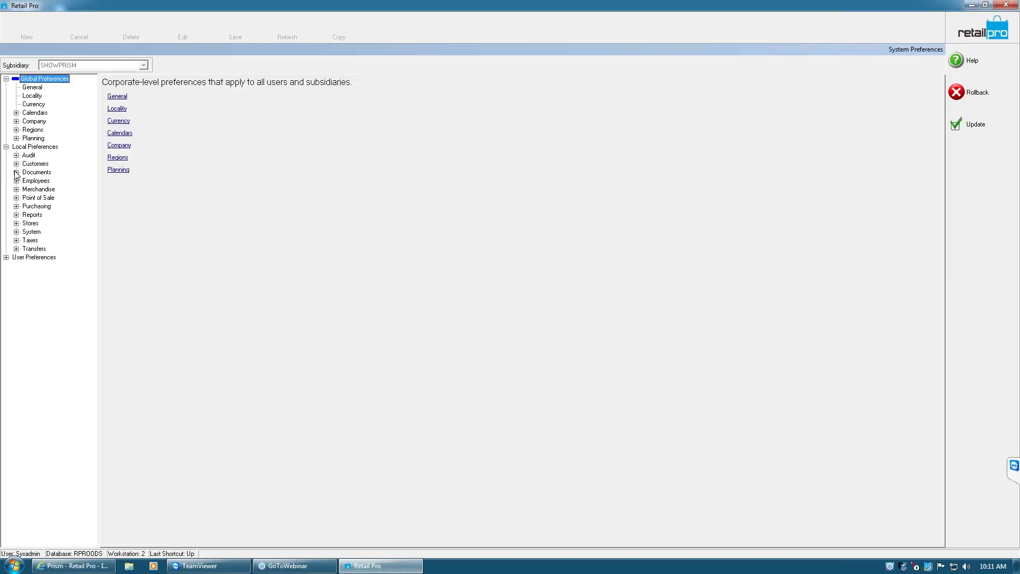
left_click(16, 163)
left_click(45, 172)
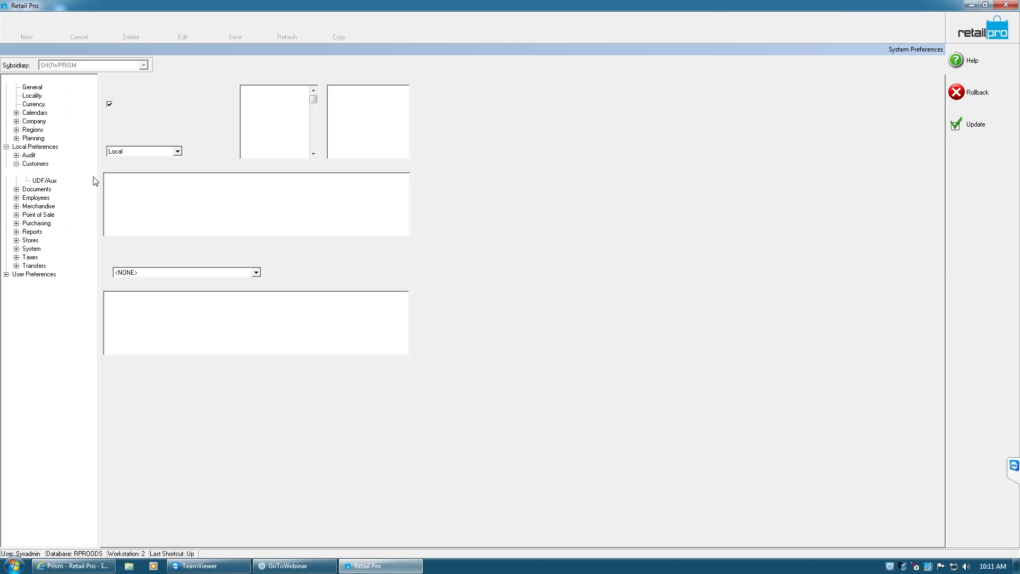
left_click(313, 101)
left_click_drag(262, 148, 262, 151)
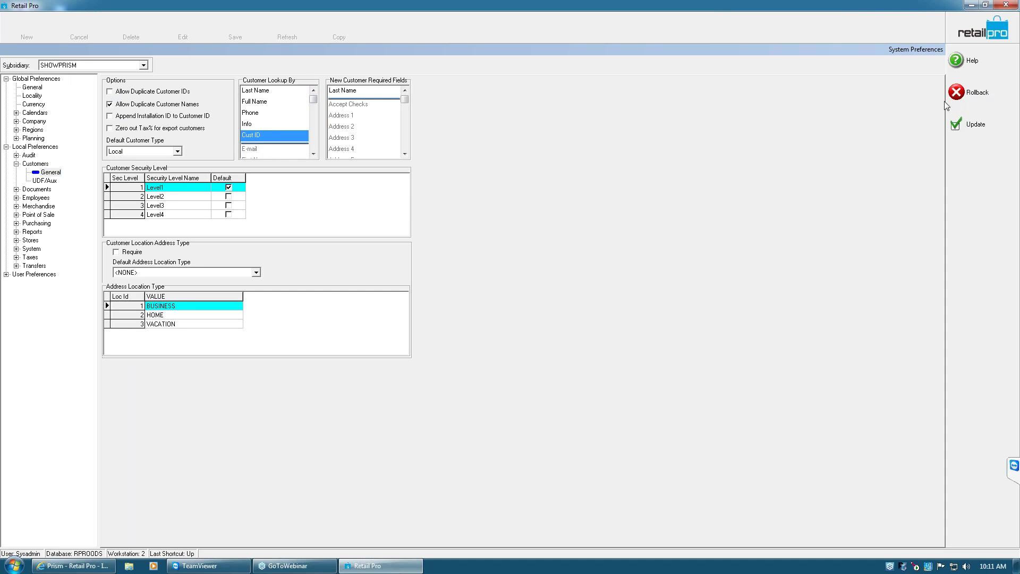
left_click(956, 124)
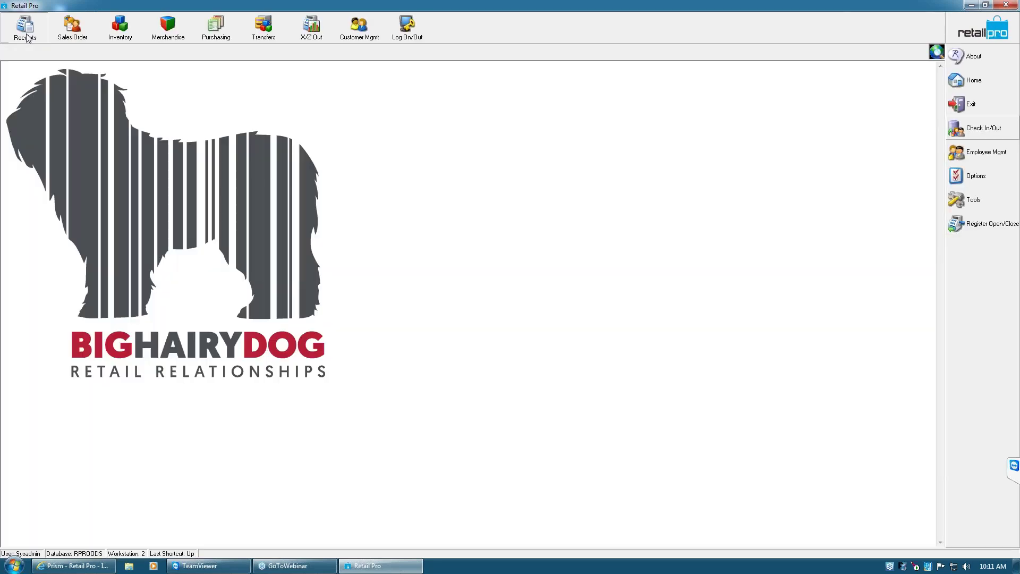
Start a new Regular receipt, declining the markdown, and look up bill-to customers by surname
left_click(23, 26)
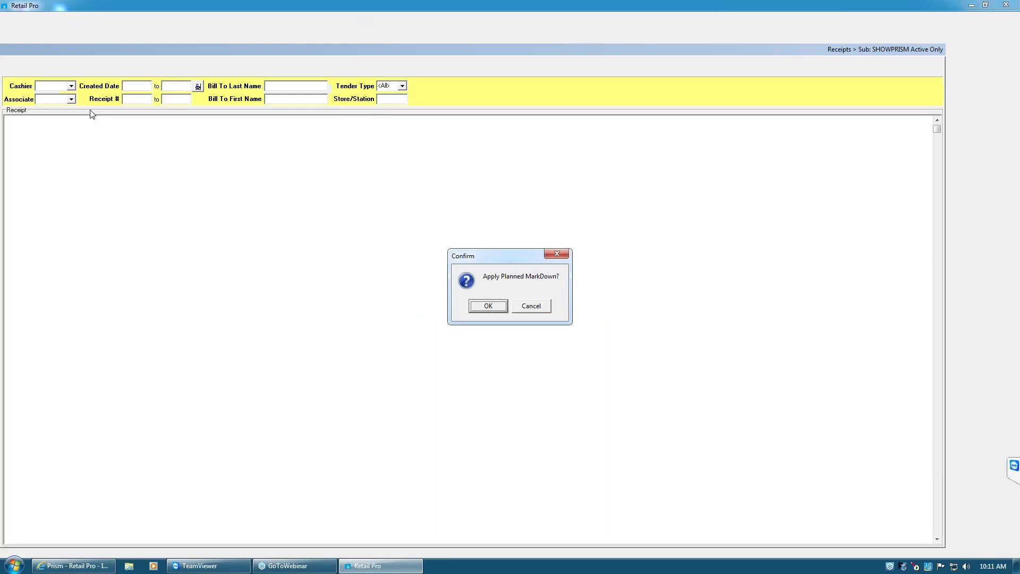
left_click(531, 306)
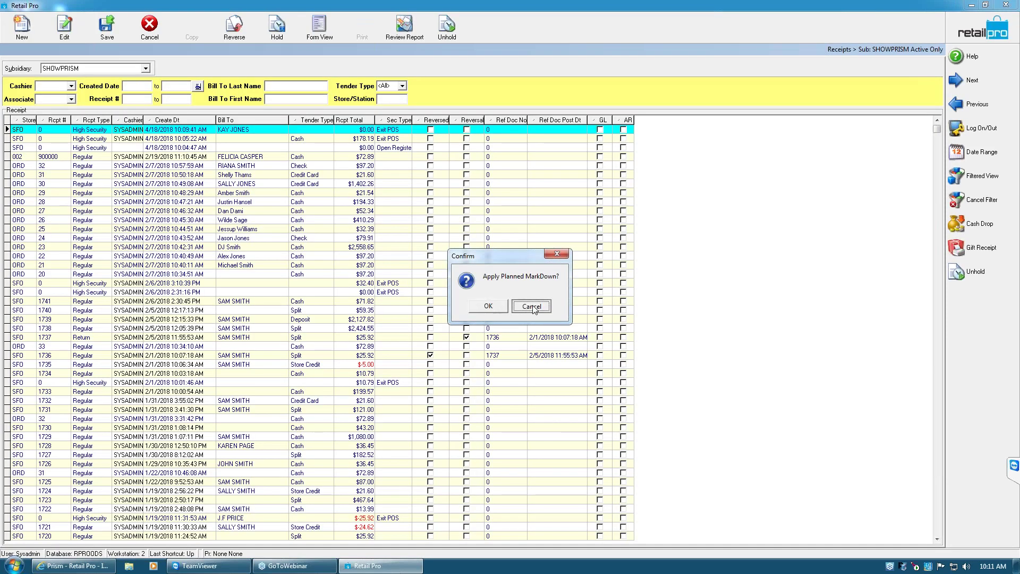
left_click(24, 41)
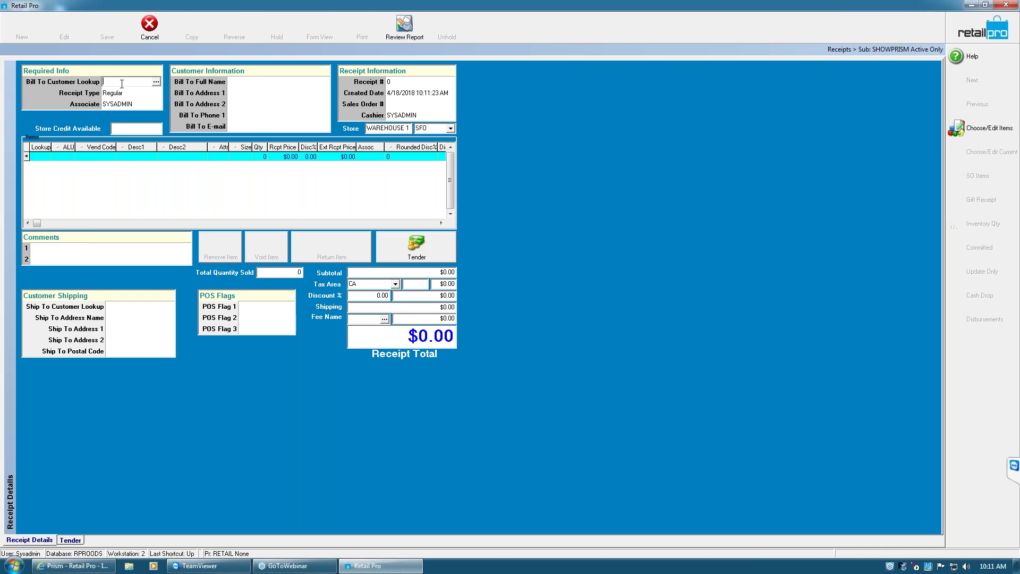
type("smith")
key("Return")
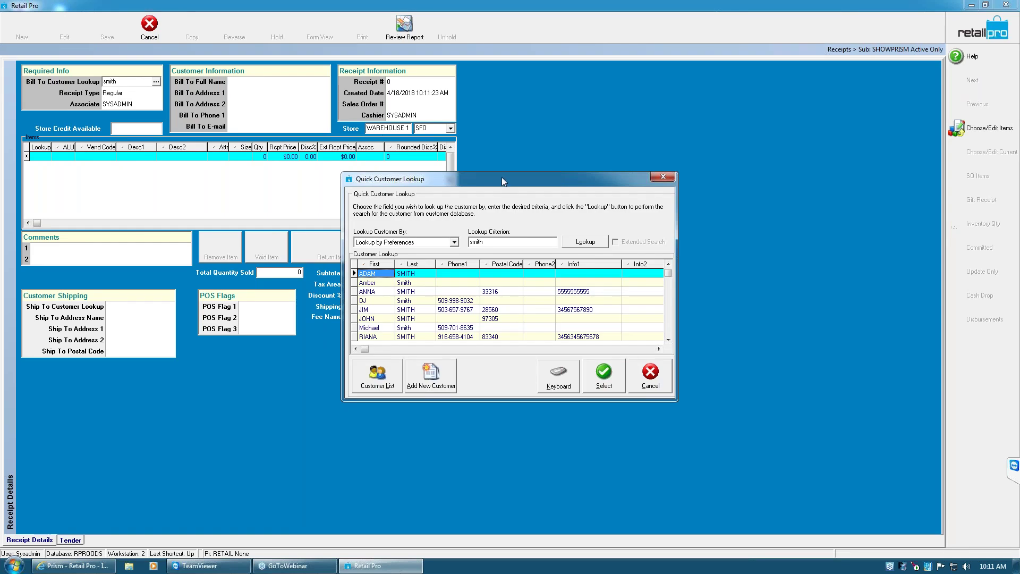
Move the Quick Customer Lookup window aside and select the third surname match
left_click_drag(503, 182, 258, 103)
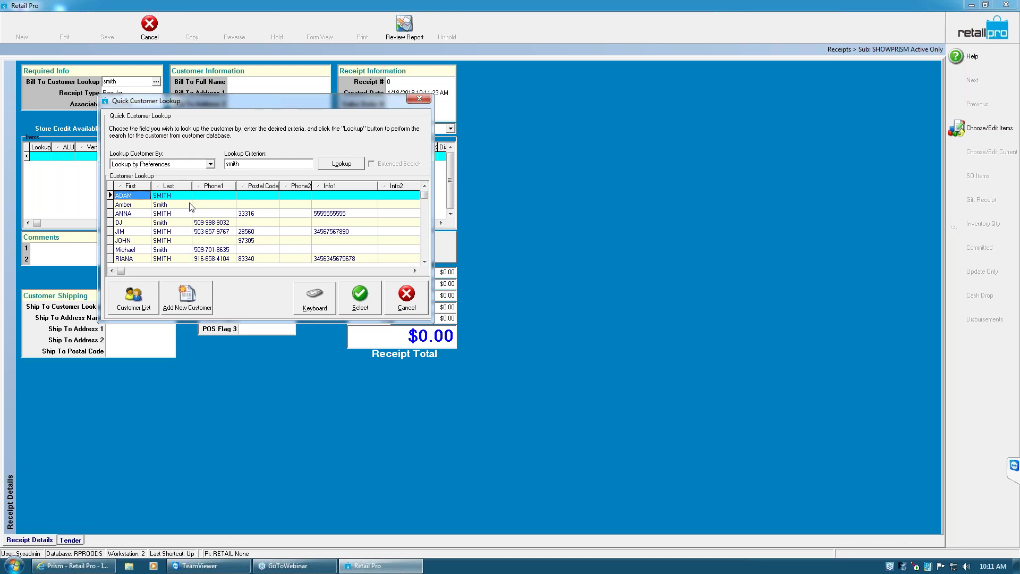
left_click(142, 301)
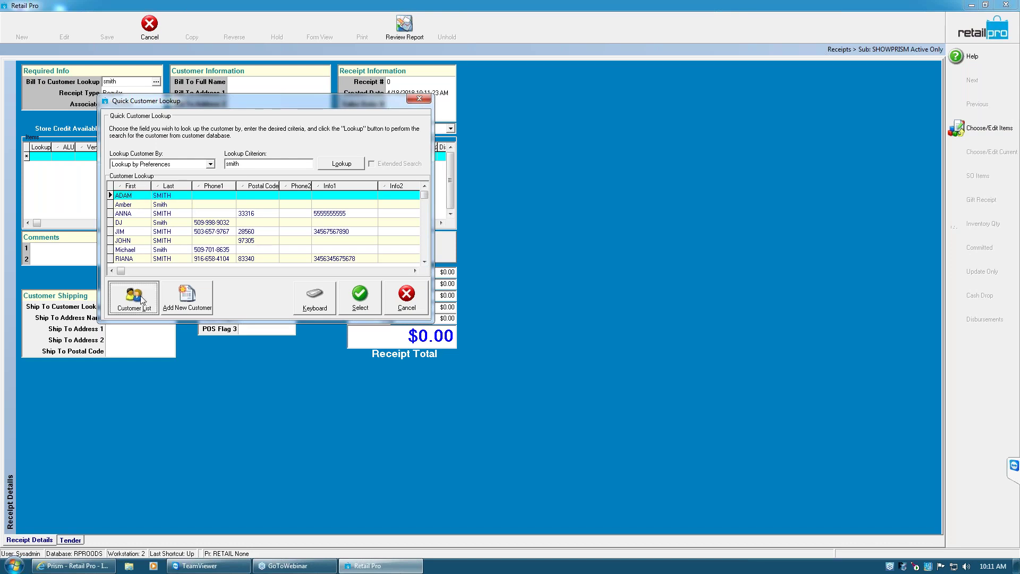
left_click(187, 306)
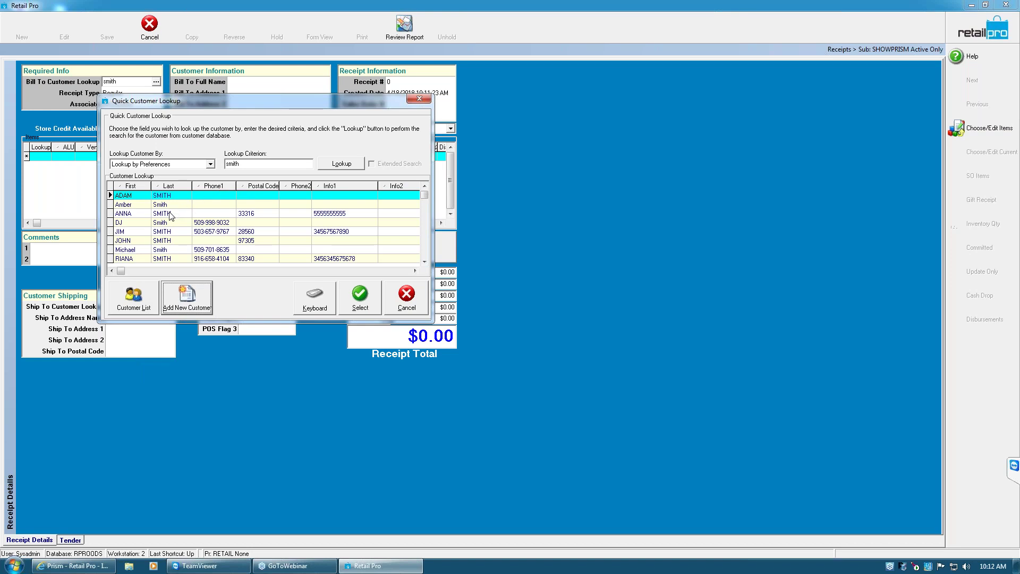
left_click(136, 215)
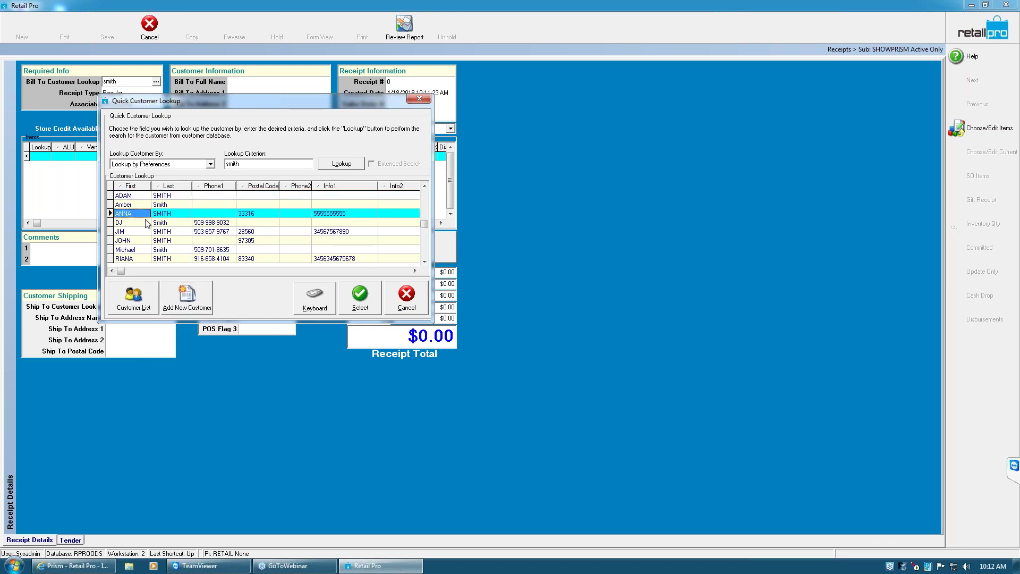
Re-run the lookup by First Name with the customer's first name and select the single match
double_click(272, 167)
type("anna")
left_click(210, 164)
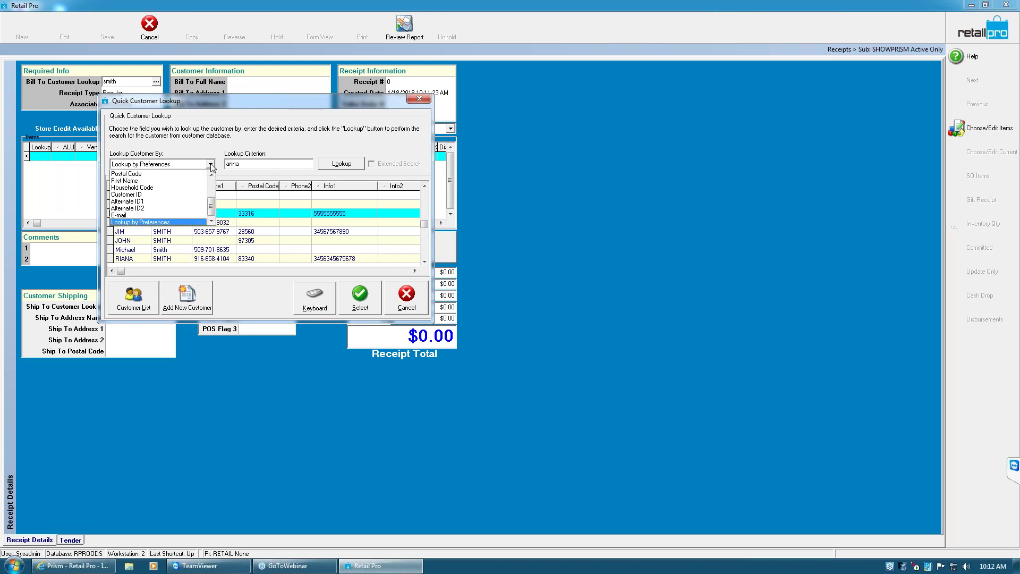
left_click(157, 180)
left_click(349, 167)
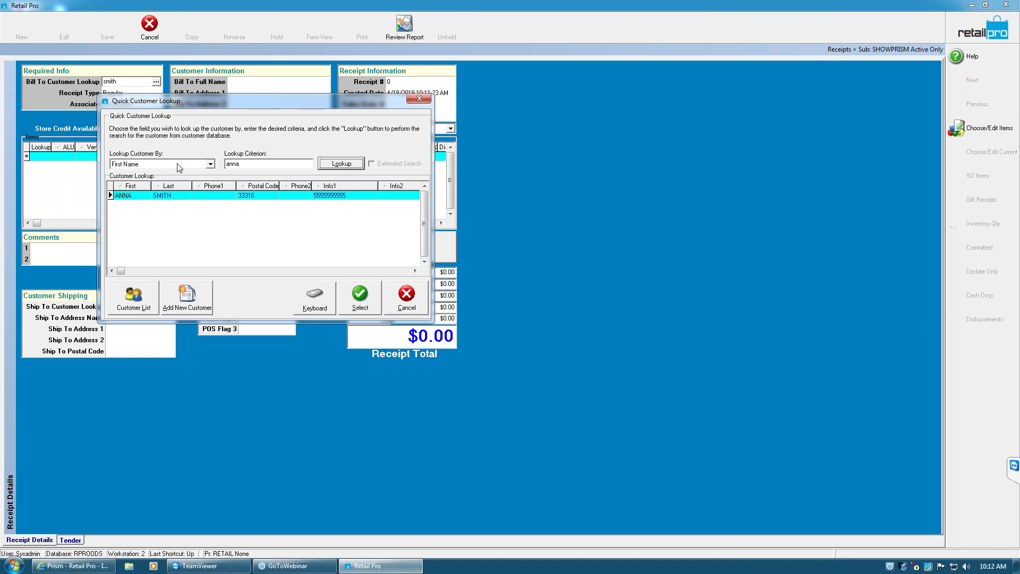
left_click(365, 301)
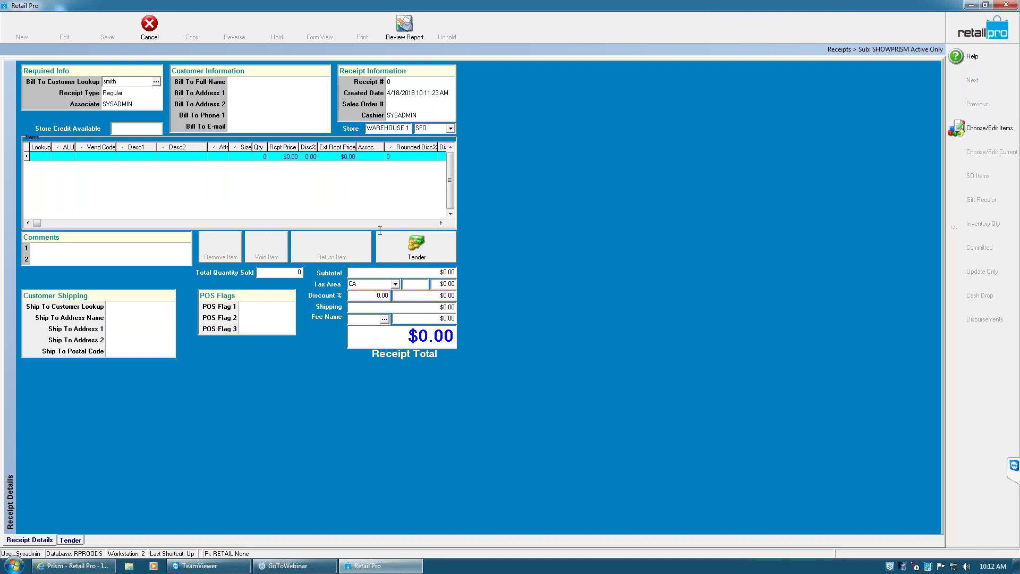
Discard the receipt past the till warning, start a new one, and open the SHOWPRISM customer list
left_click(149, 28)
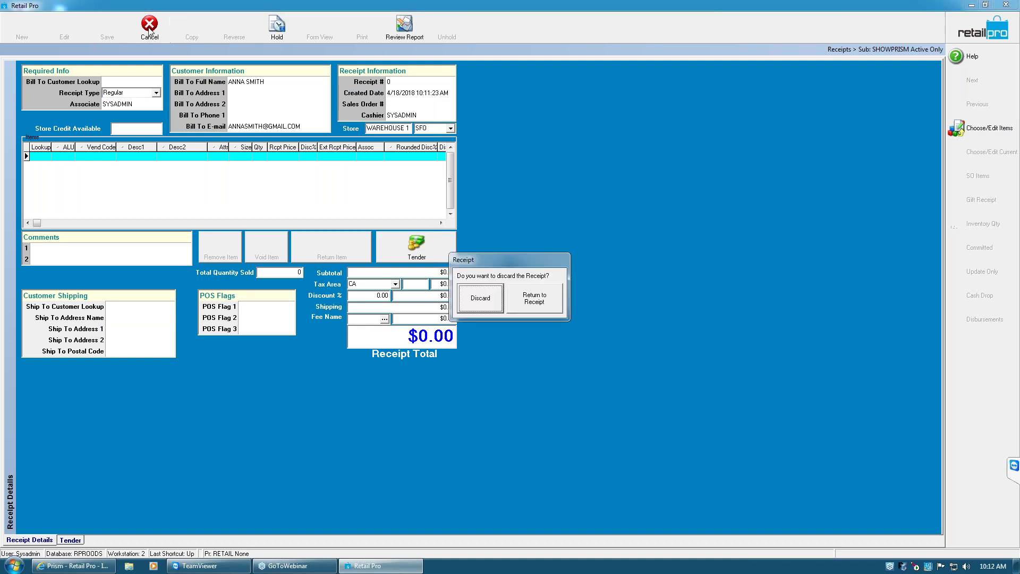
left_click(481, 298)
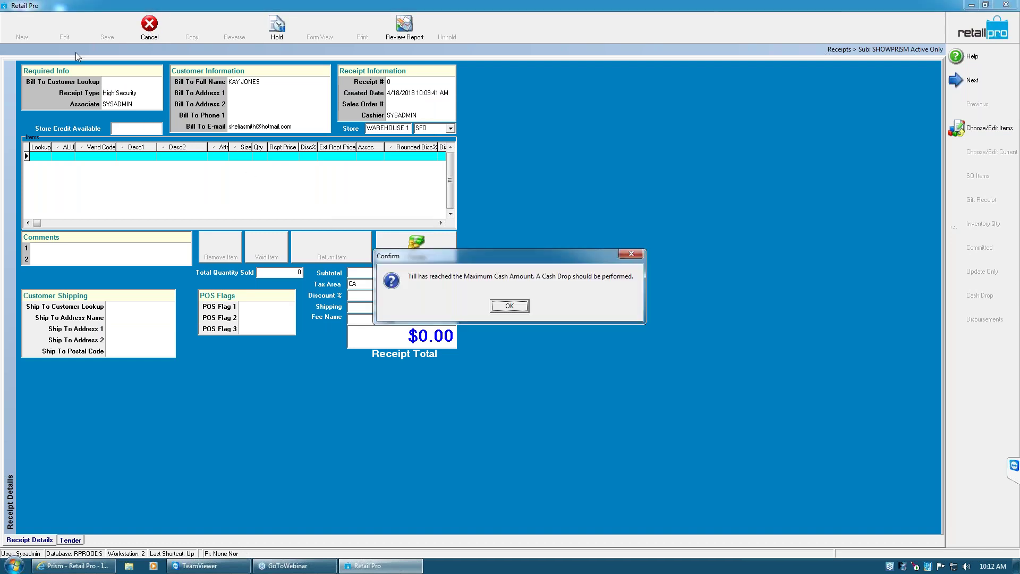
left_click(520, 312)
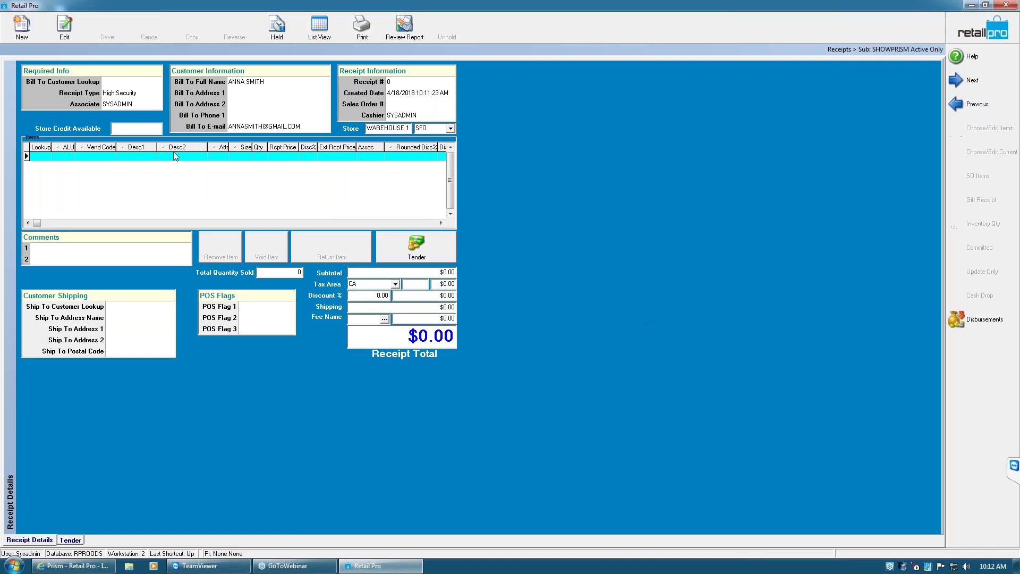
key("ctrl+n")
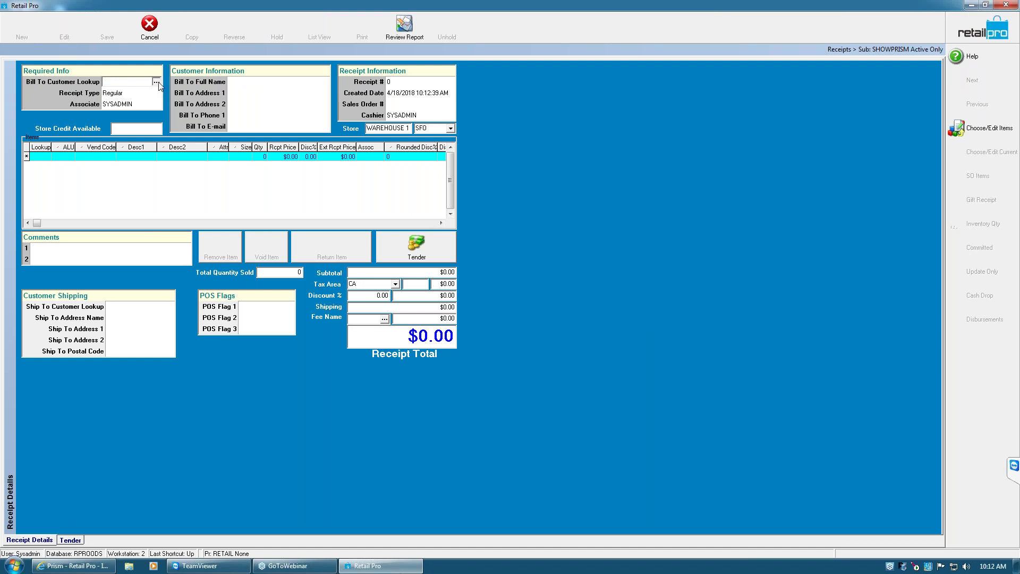
left_click(157, 84)
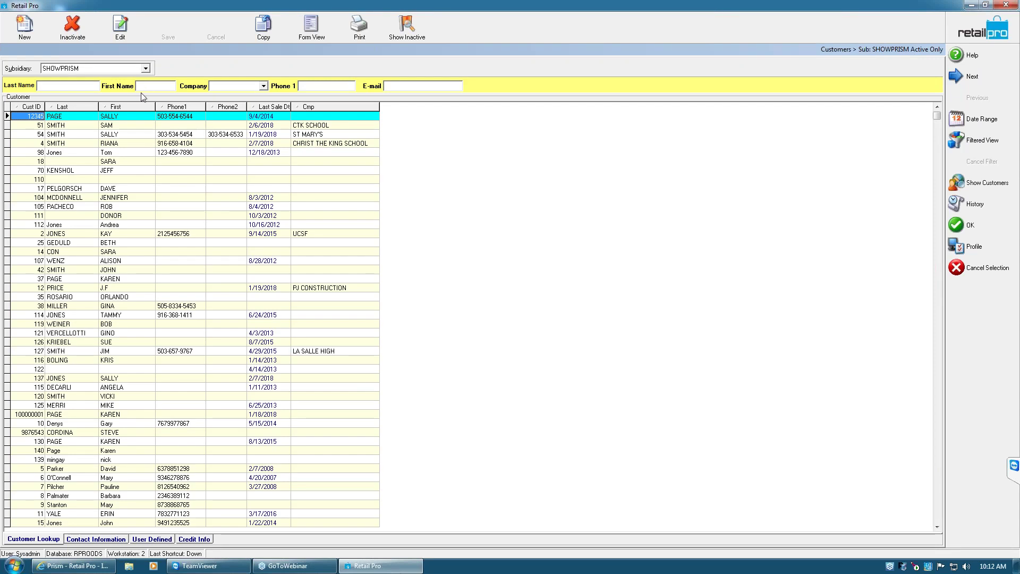
Quick-filter customers by the customer's last and first name to one record, then open Menu Designer
left_click(80, 86)
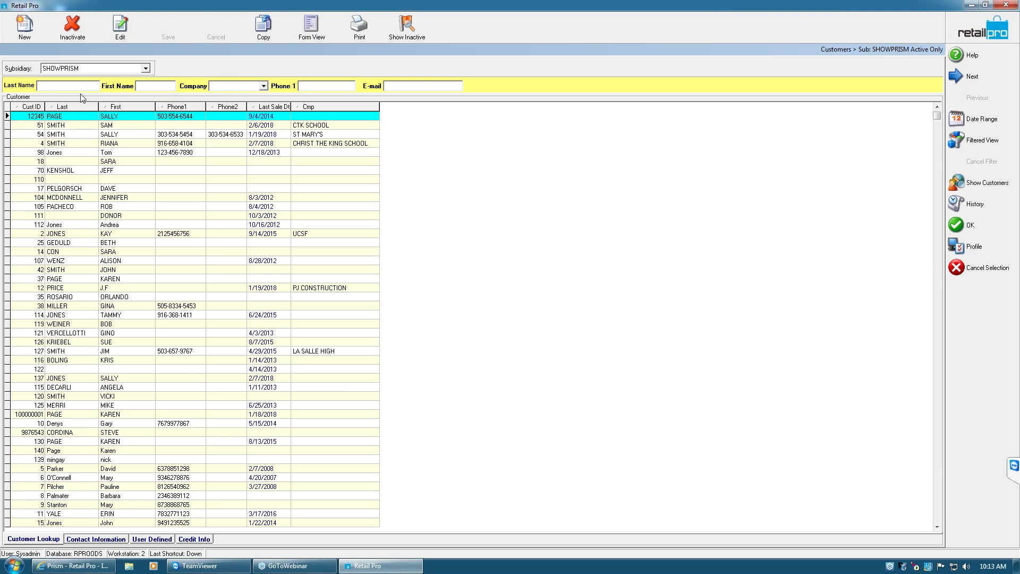
type("smith")
left_click(147, 88)
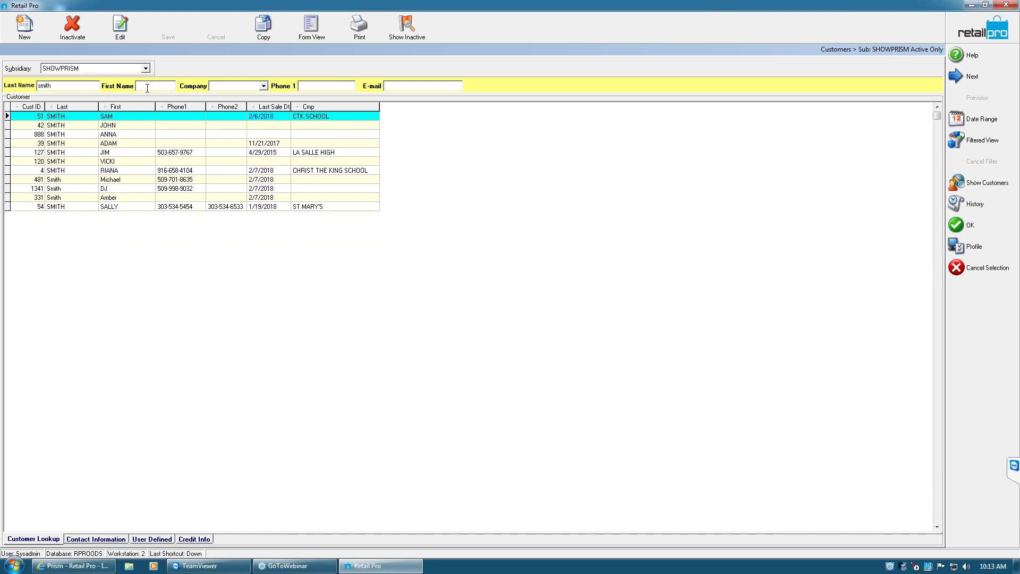
type("anna")
key("Return")
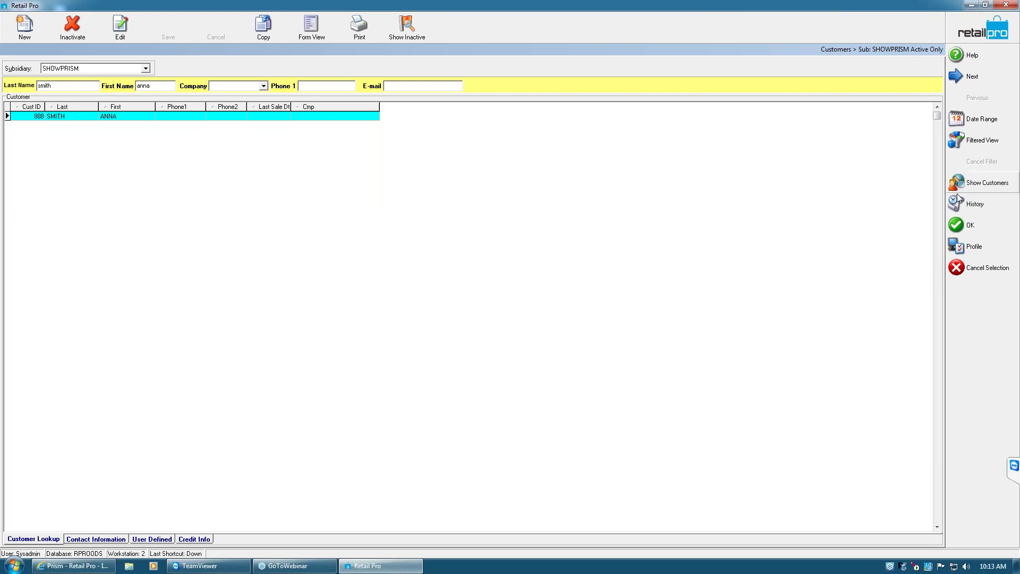
right_click(972, 298)
left_click(972, 301)
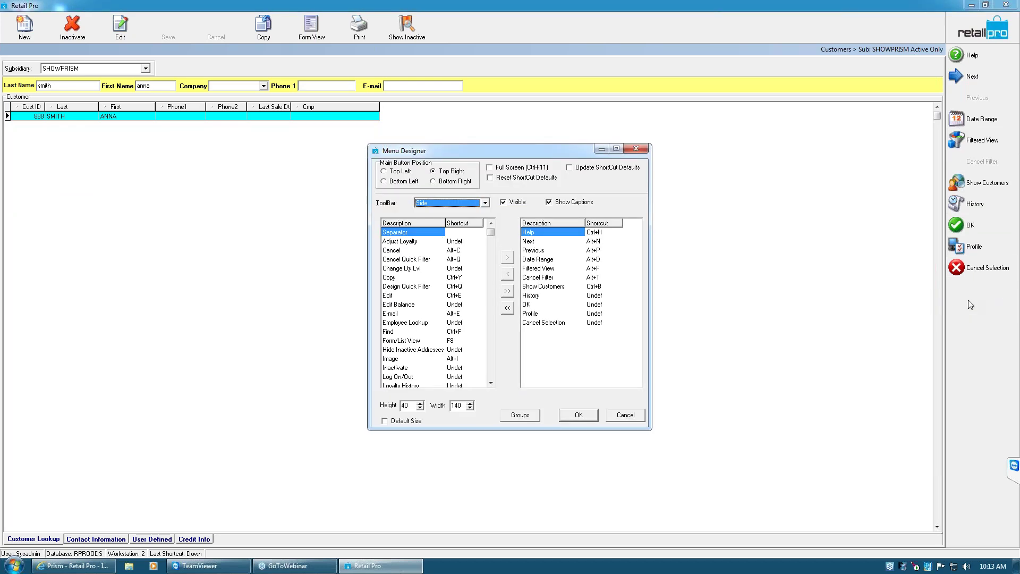
Add Cancel Quick Filter to the side toolbar directly after Date Range and confirm
double_click(415, 260)
left_click(567, 333)
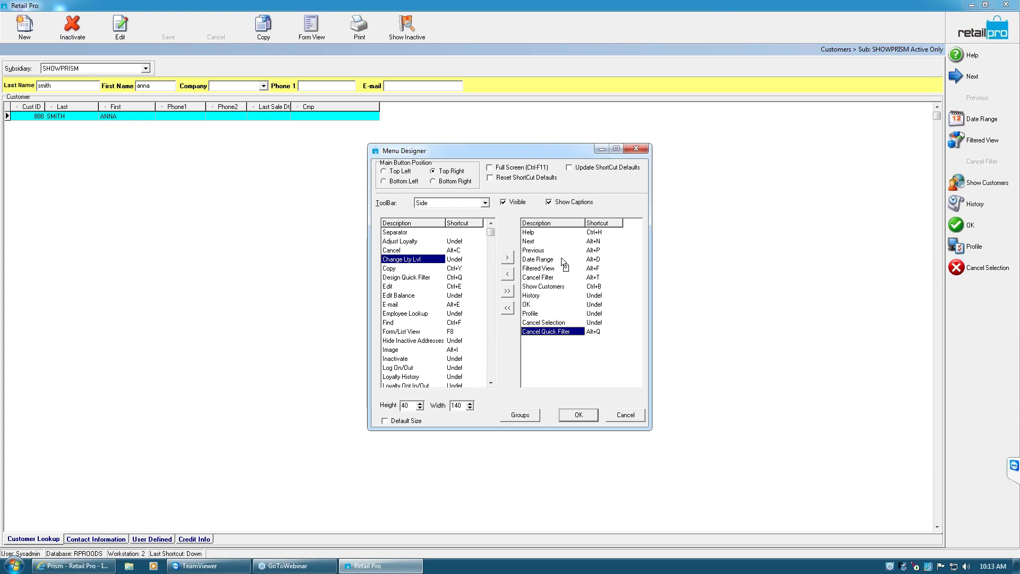
left_click_drag(558, 265, 559, 266)
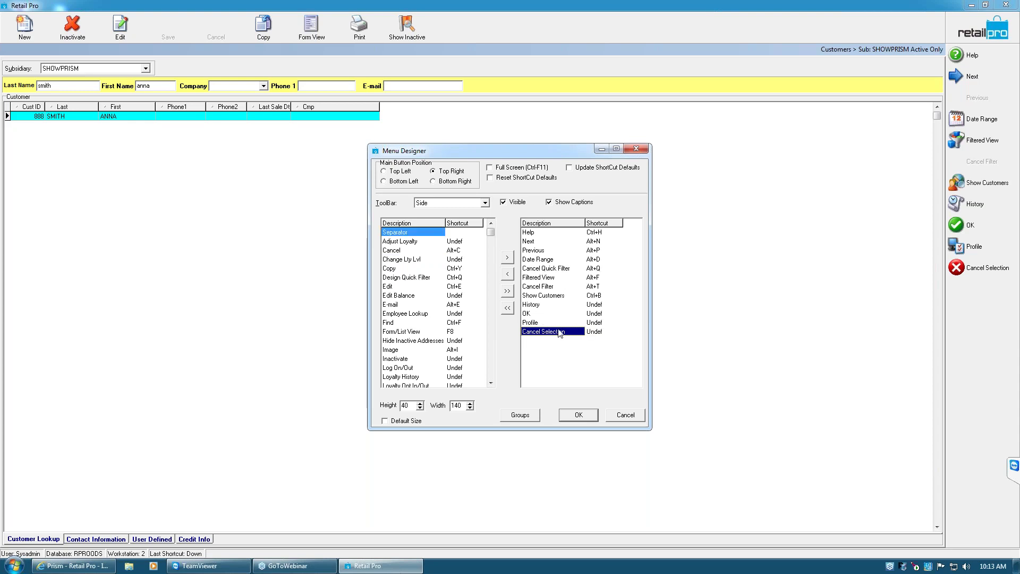
left_click(578, 415)
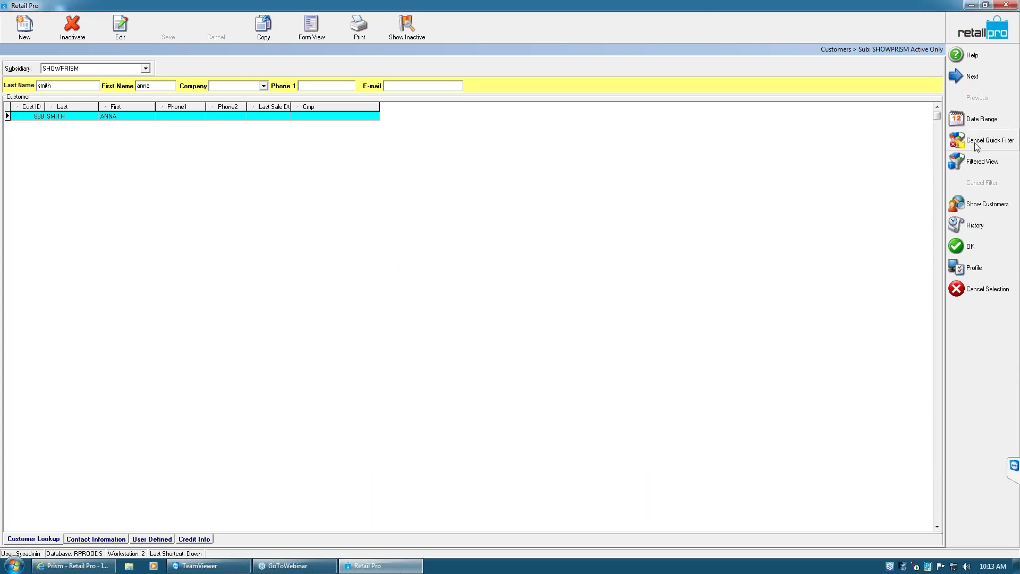
Clear the quick filter and set the filter view's Last Name criterion to the customer's surname
left_click(989, 140)
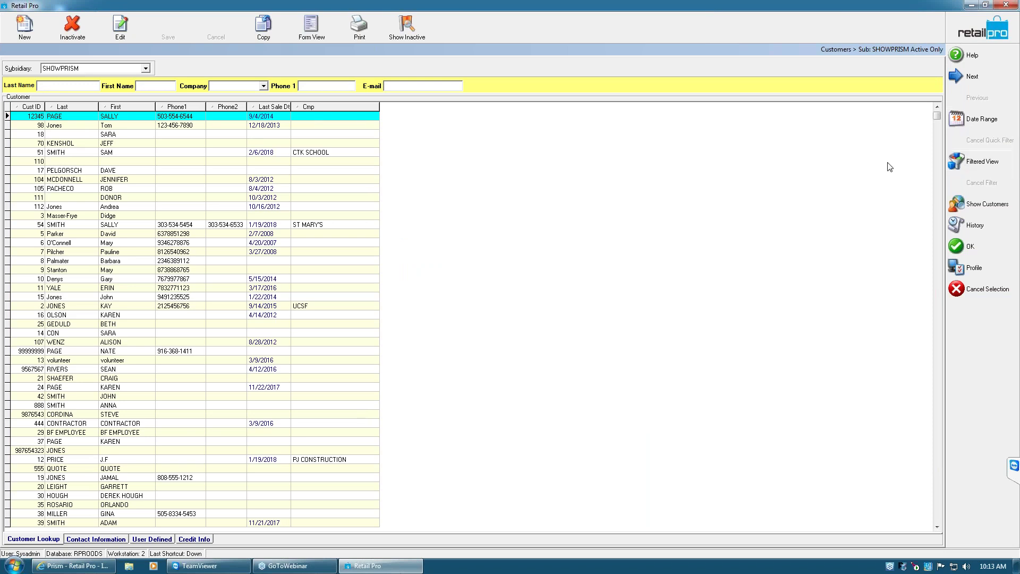
left_click(971, 164)
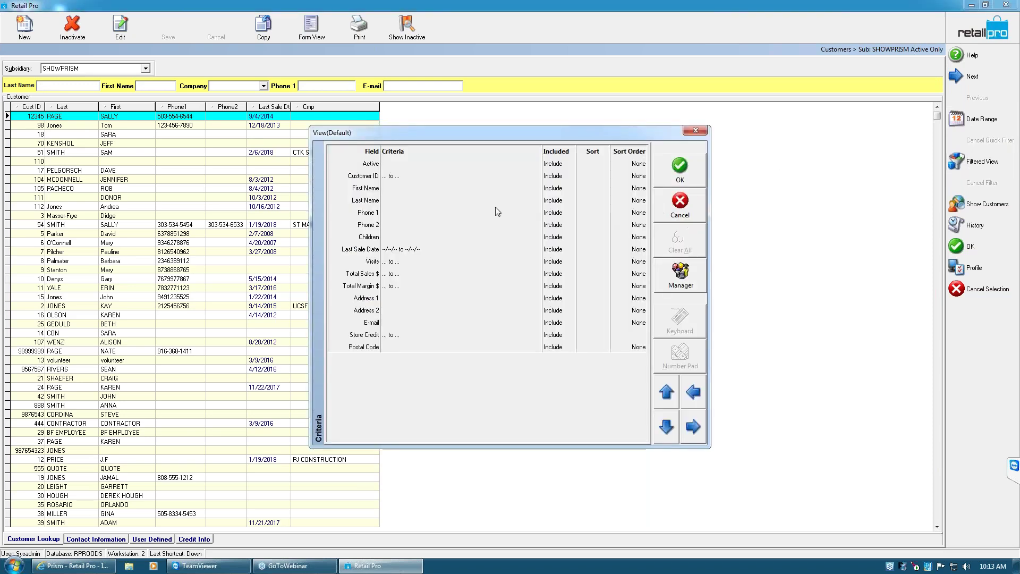
left_click(417, 194)
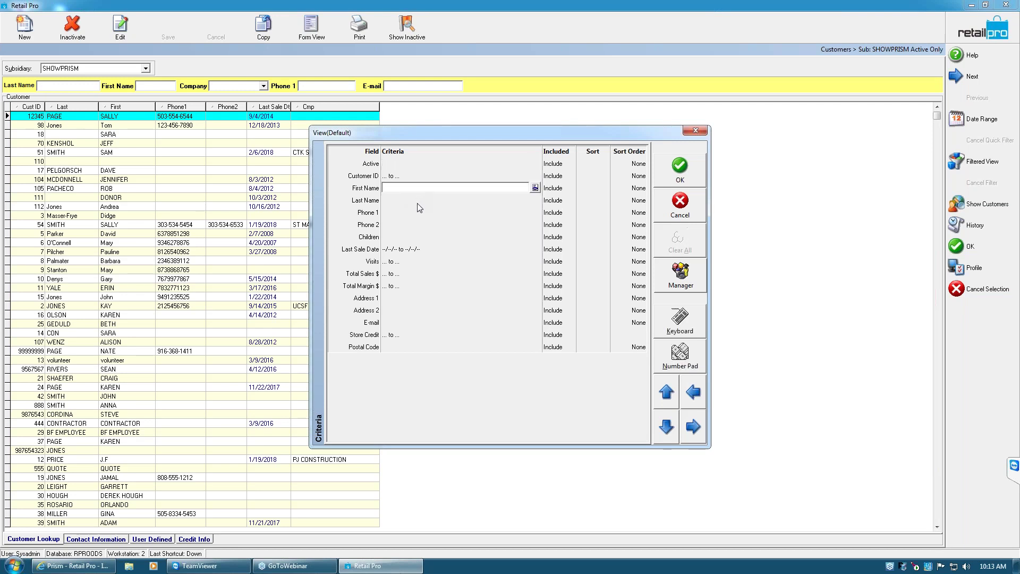
left_click(420, 202)
type("Smith")
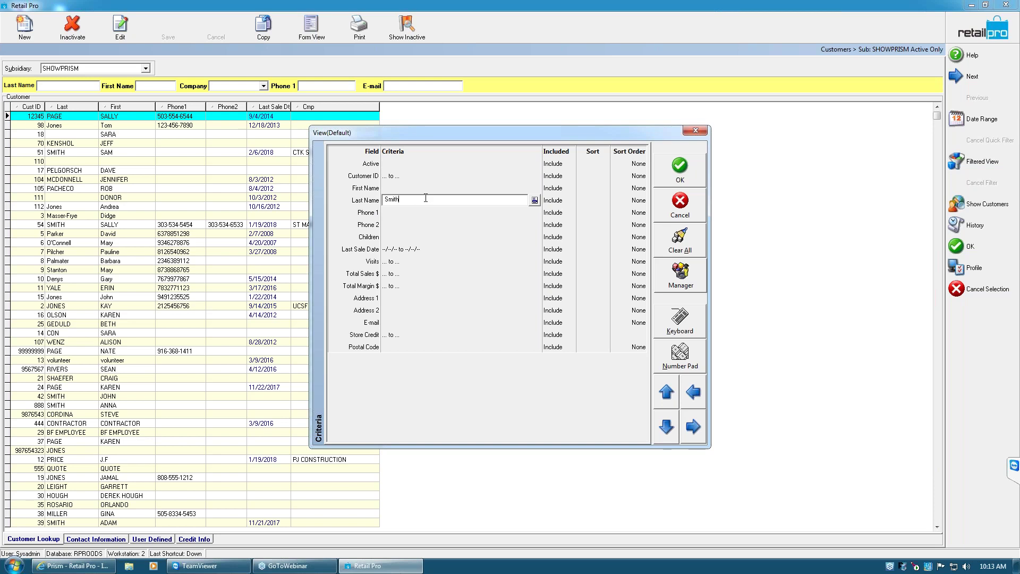
Add two first-name spelling variants to the First Name criterion and apply the filter
left_click(447, 189)
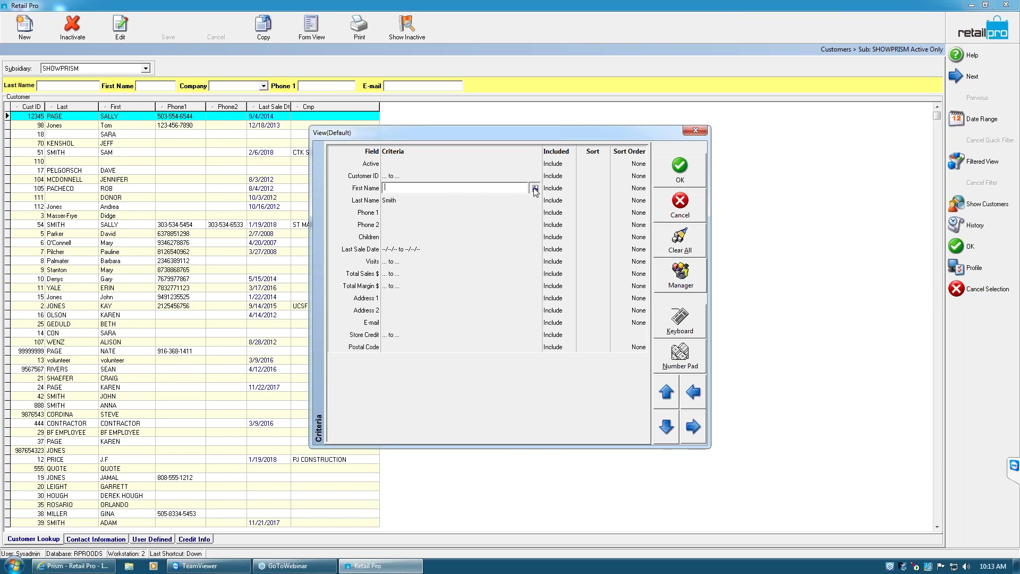
left_click(534, 188)
type("anna")
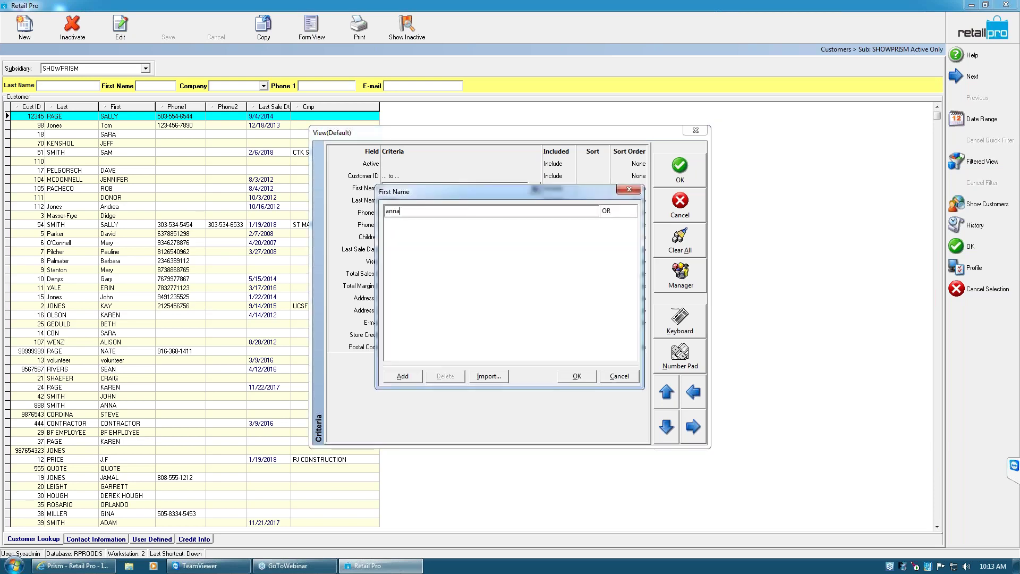
key("Return")
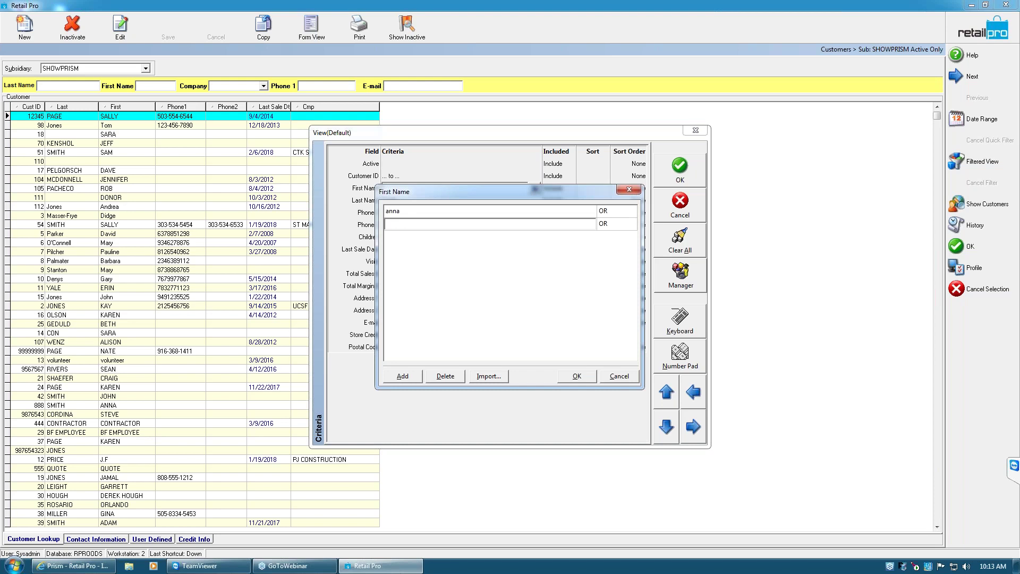
type("ana")
left_click(578, 377)
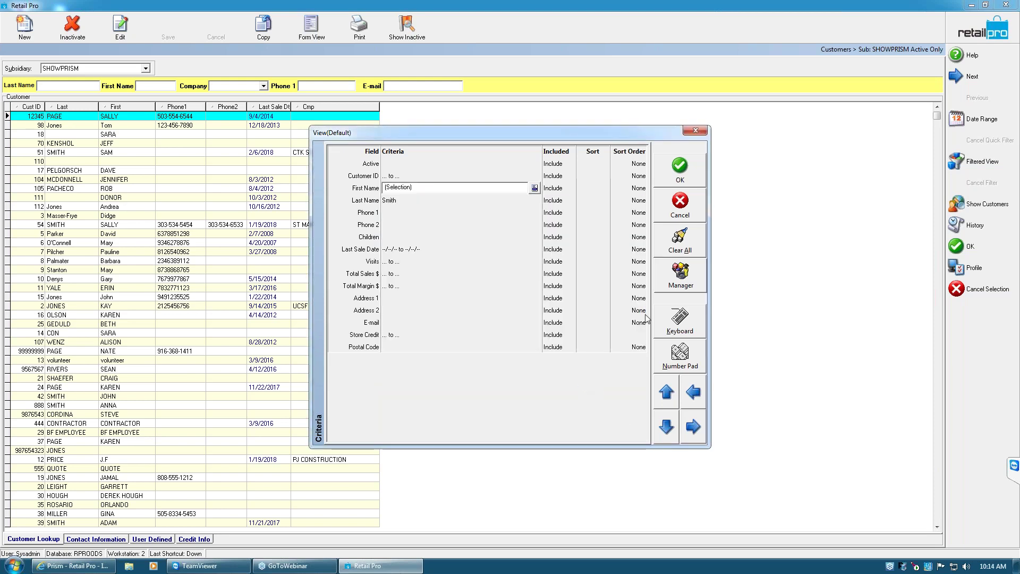
left_click(676, 167)
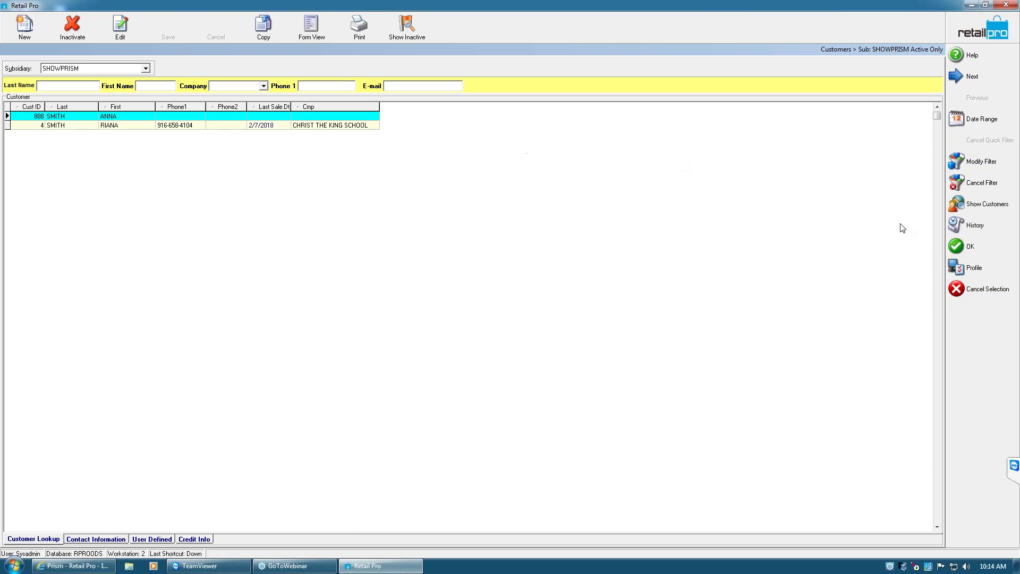
Start a receipt for the first matching customer, add jersey 0038 ($35.99), and look up TEAM items
left_click(59, 120)
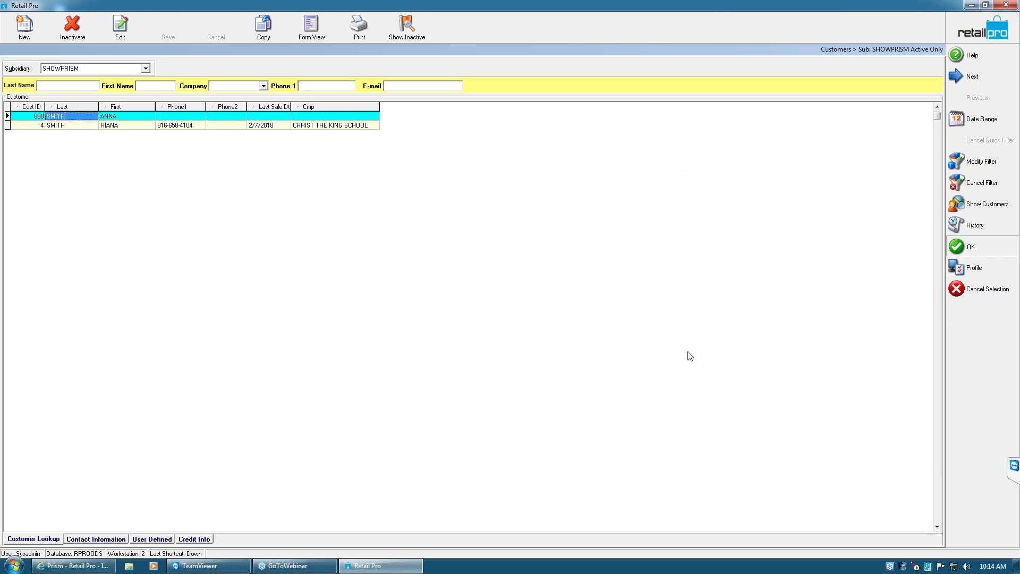
key("Return")
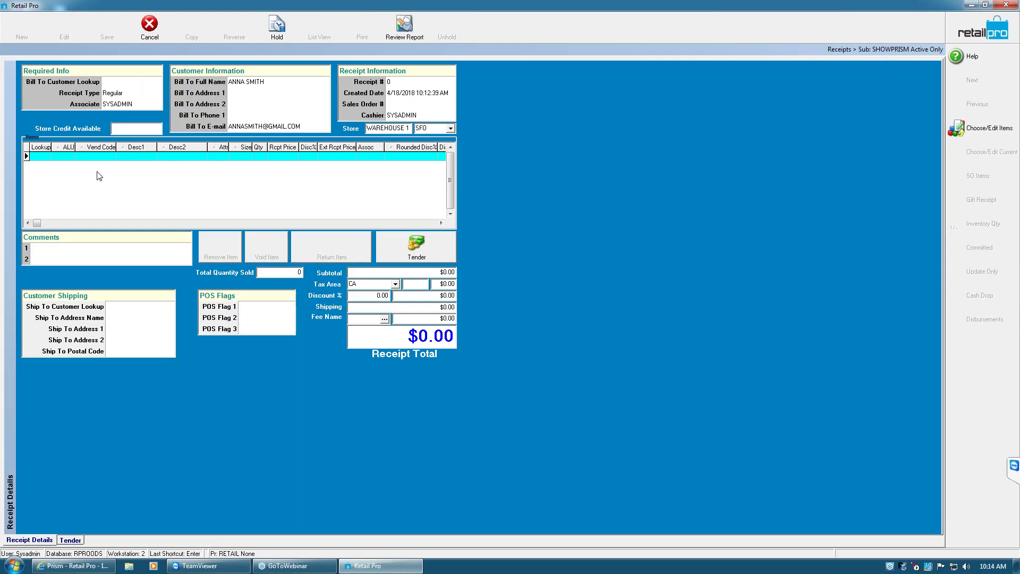
left_click(49, 166)
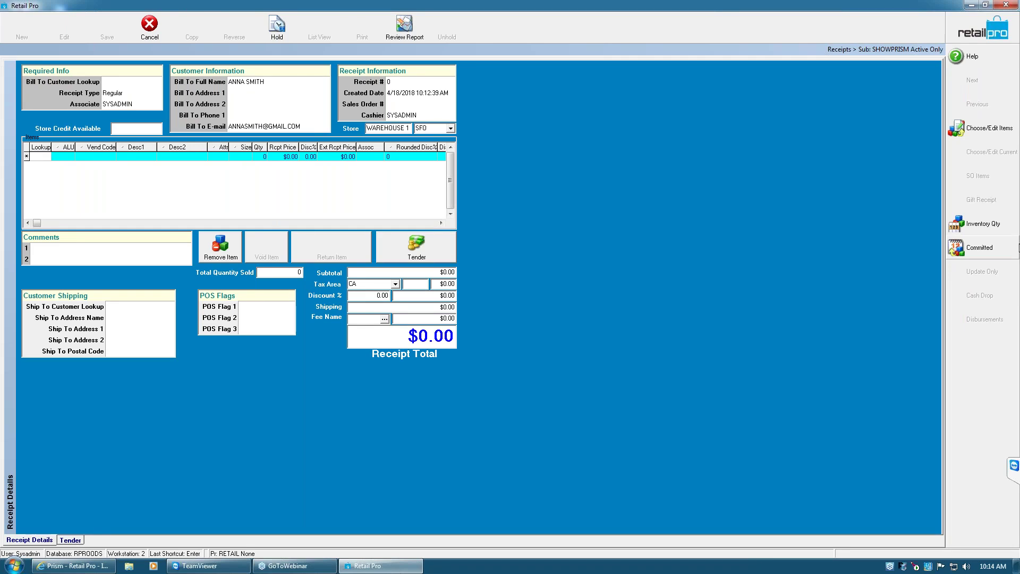
type("0038")
key("Return")
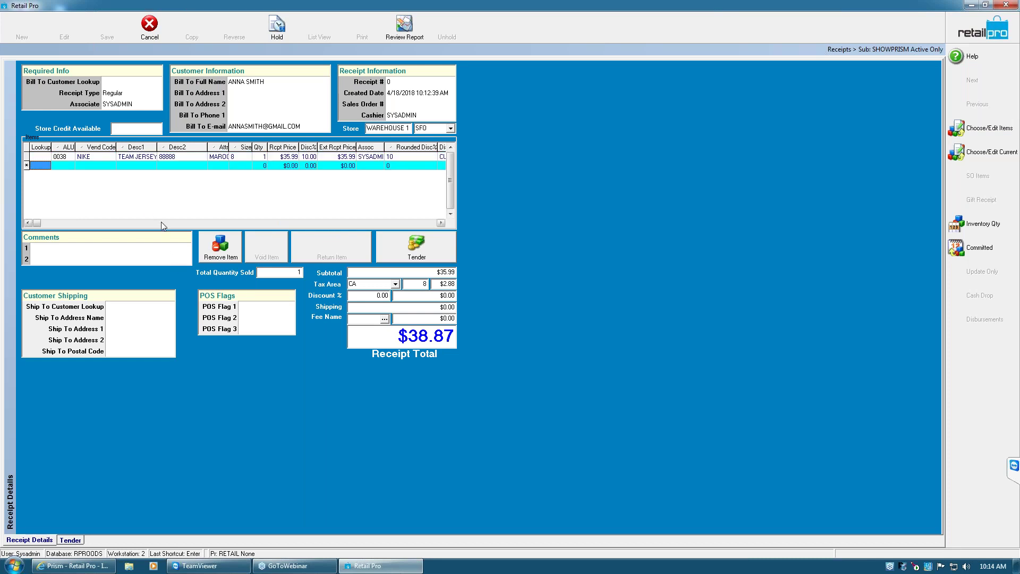
type("1")
type("1")
type("eam")
type("*")
key("Return")
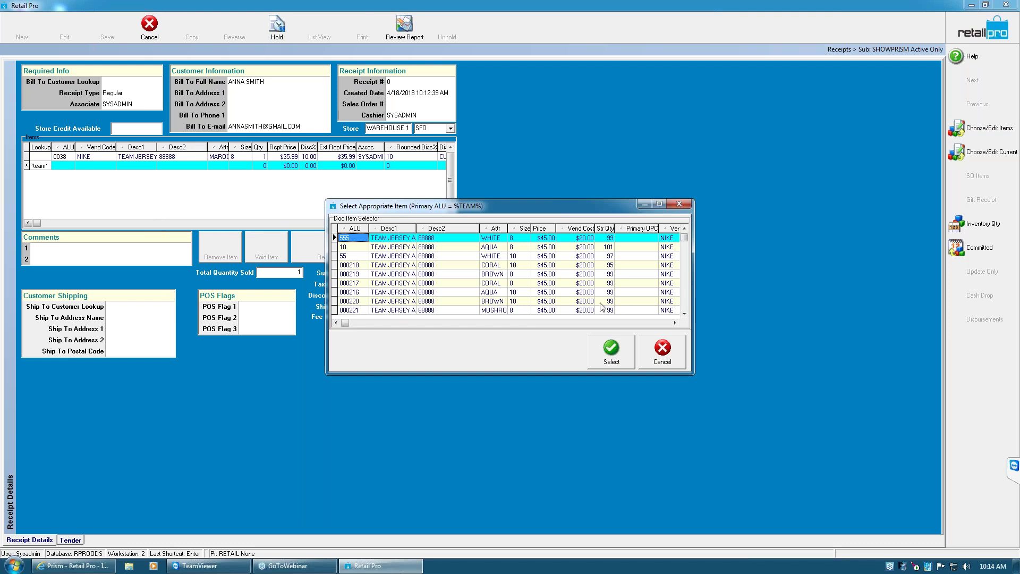
Browse the NIKE JERSEY items, widening the Desc1 column, then close the selector without choosing
left_click(684, 313)
key("Down")
key("Down")
key("Down")
key("Down")
key("Down")
key("Down")
key("Down")
key("Down")
key("Down")
key("Down")
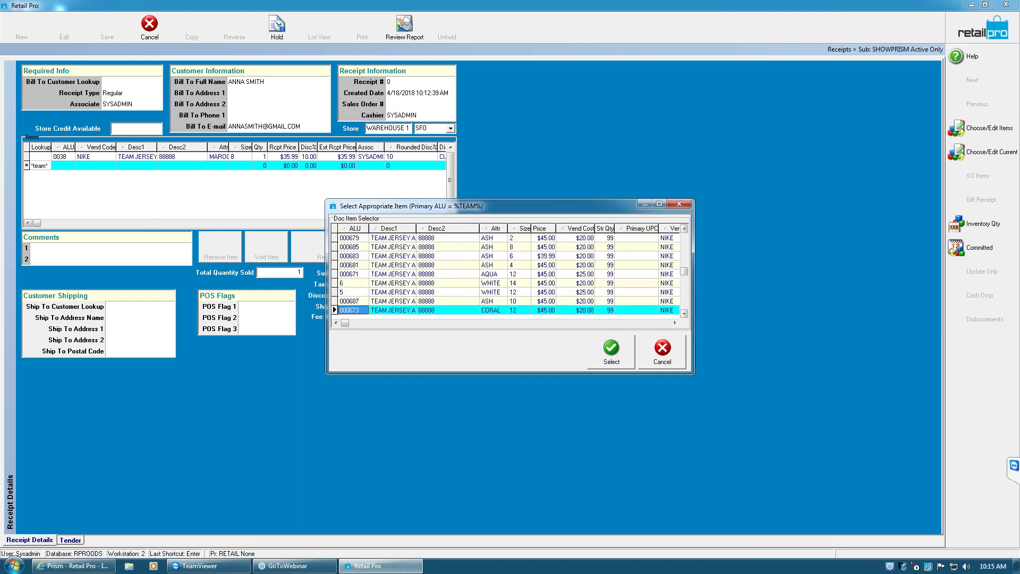
left_click(685, 253)
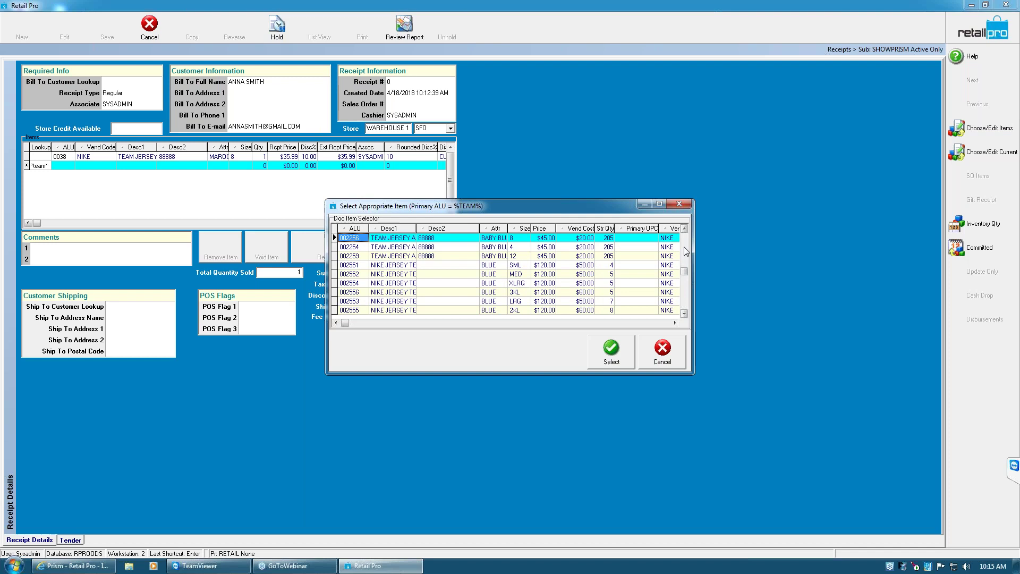
left_click(390, 267)
left_click_drag(415, 231, 451, 232)
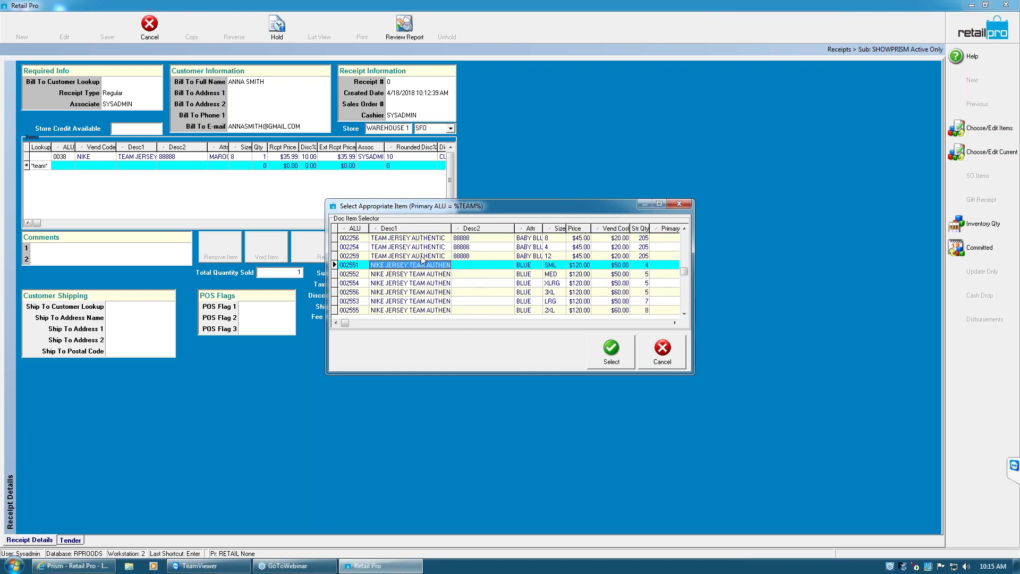
scroll(687, 251, "up", 3)
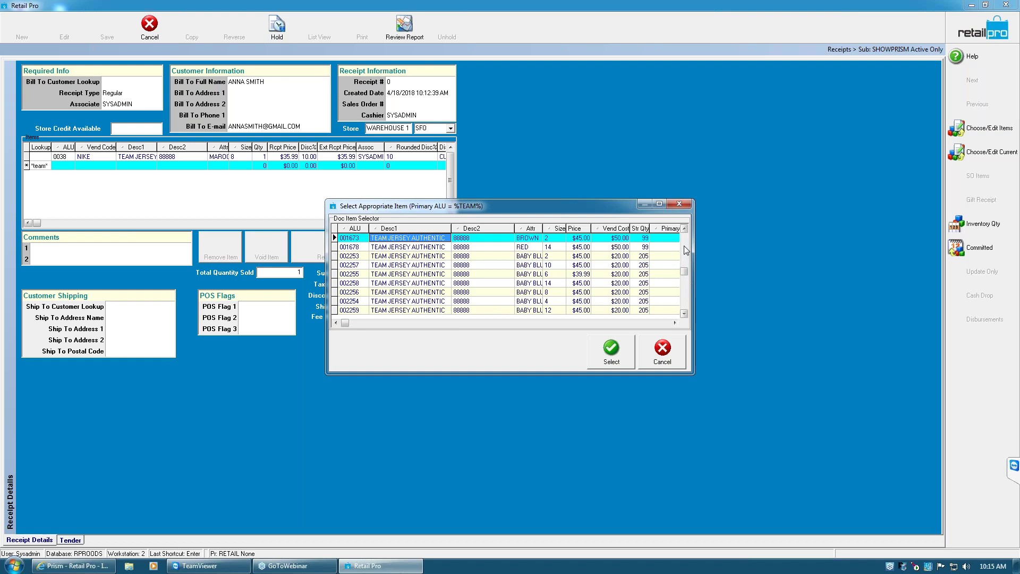
left_click(679, 205)
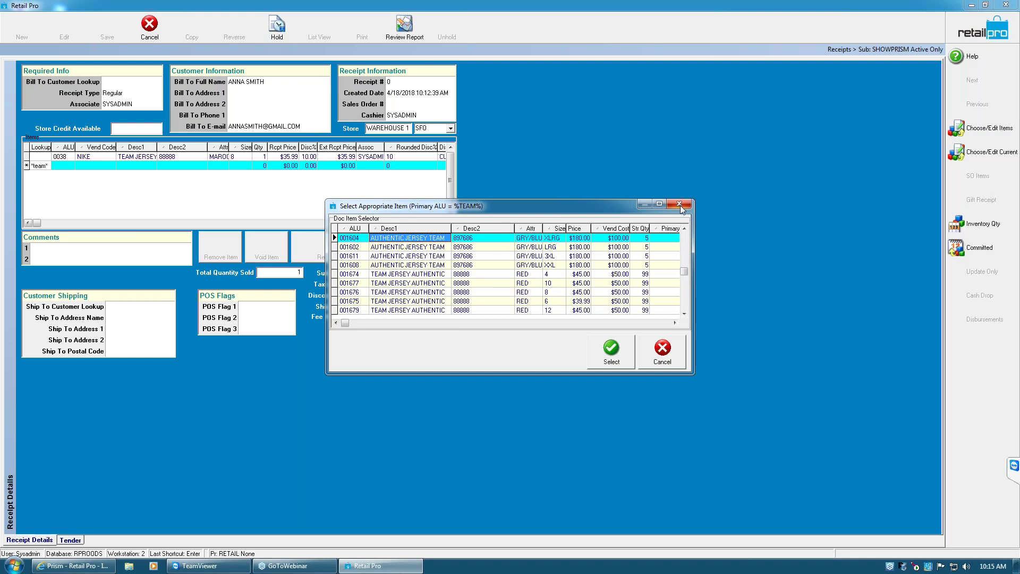
Look up TEAM items and select the 005553 FLAME size 6 jersey
type("te")
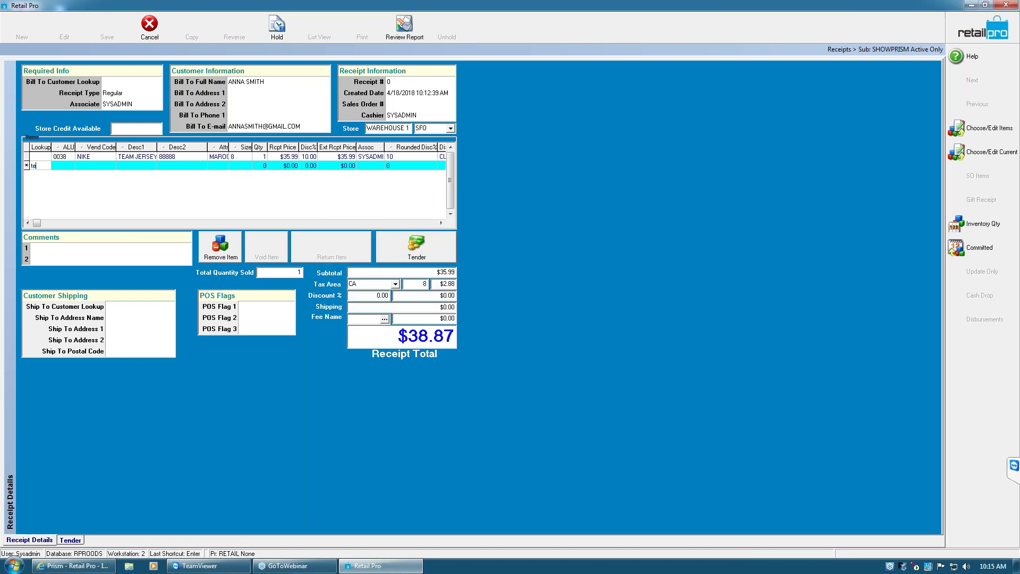
type("am*")
key("Return")
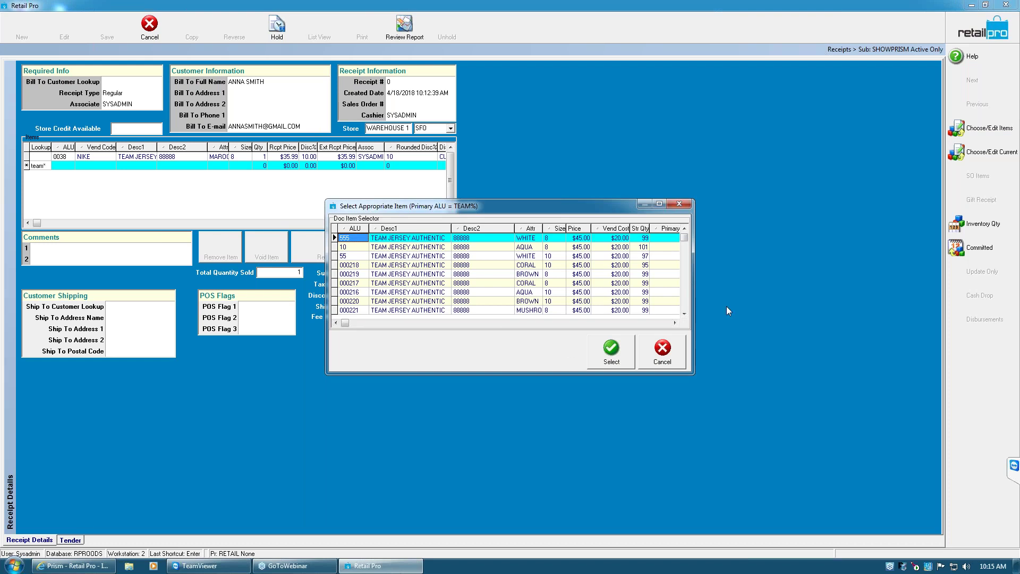
left_click(684, 313)
left_click(686, 311)
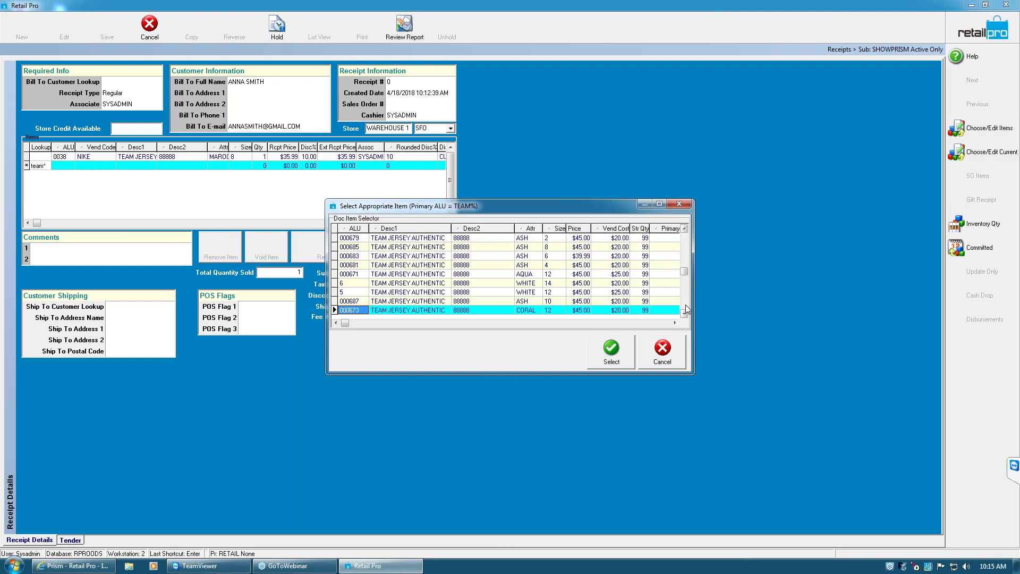
scroll(686, 310, "down", 10)
left_click(412, 274)
left_click(617, 352)
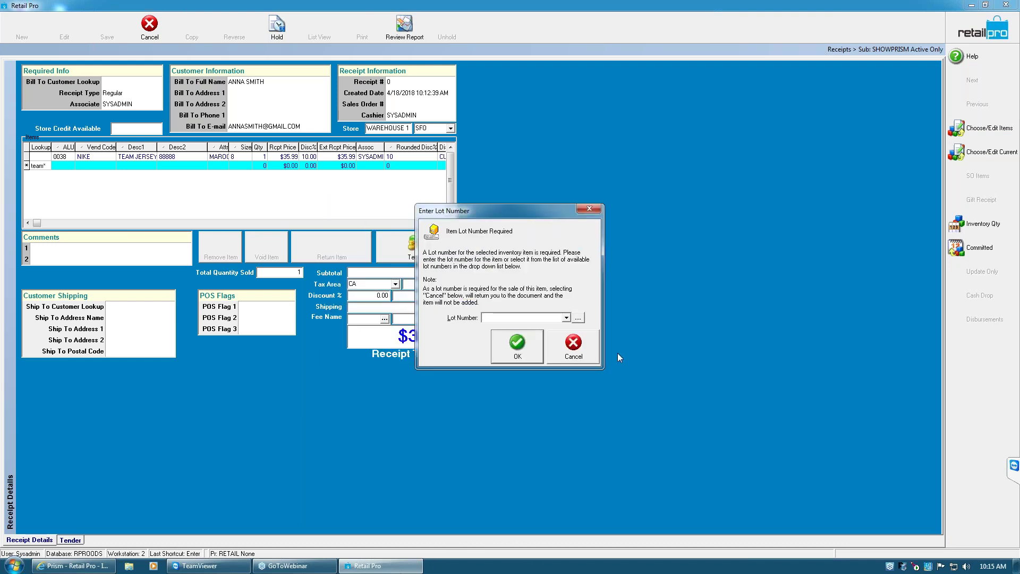
Assign lot number 123456 to the jersey, bringing the receipt to $163.84
left_click(566, 317)
left_click(567, 318)
type("123456")
key("Return")
key("Return")
left_click(533, 355)
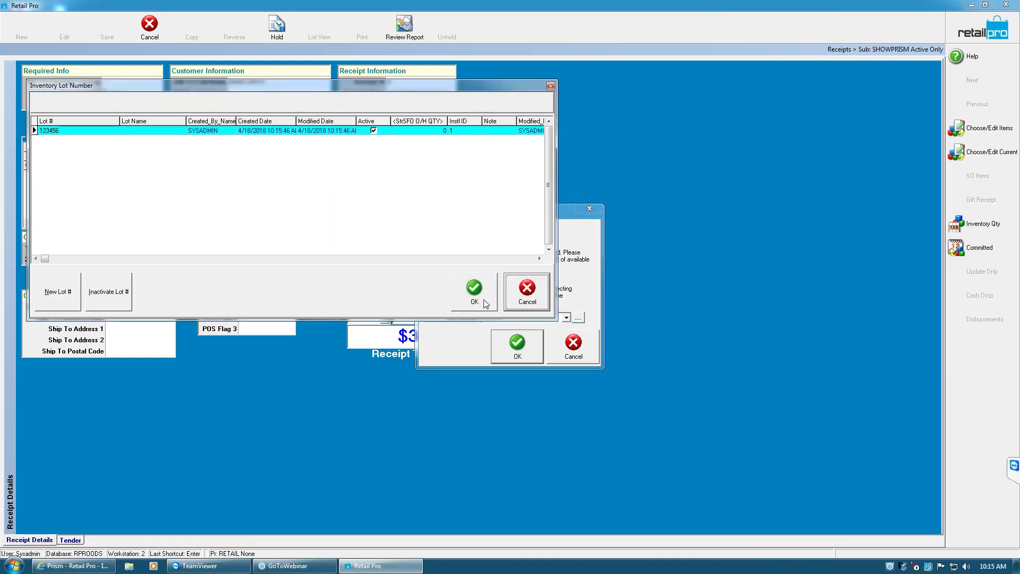
left_click(484, 302)
left_click(518, 353)
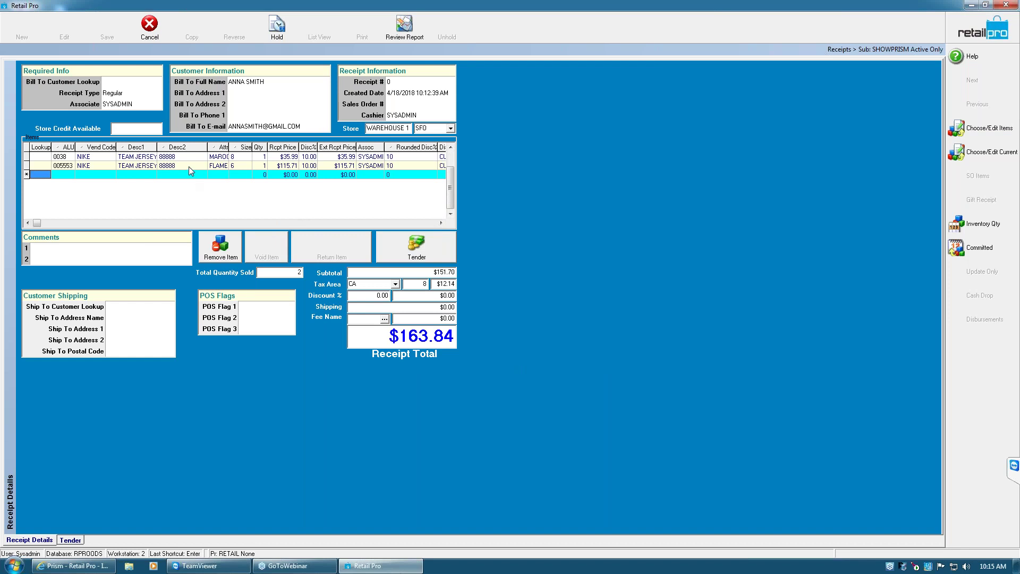
Add jersey 0038 again as a third receipt line
left_click(59, 157)
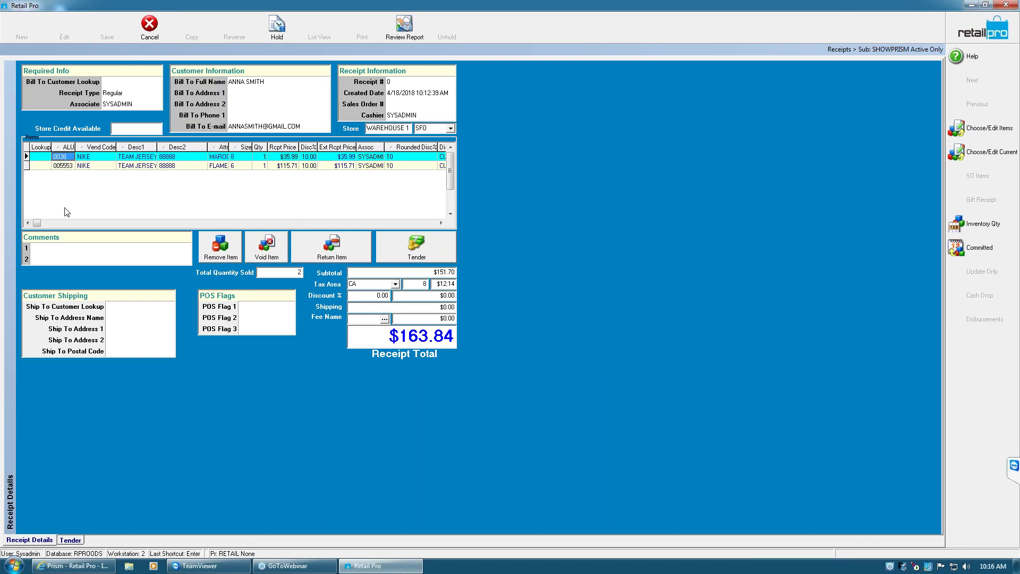
left_click(66, 184)
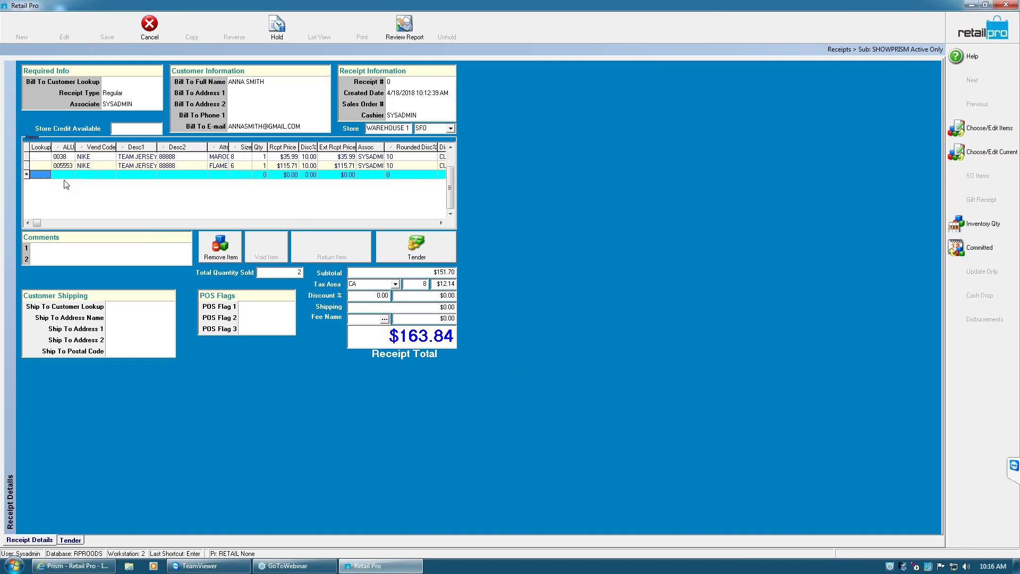
type("038")
key("Return")
left_click(611, 350)
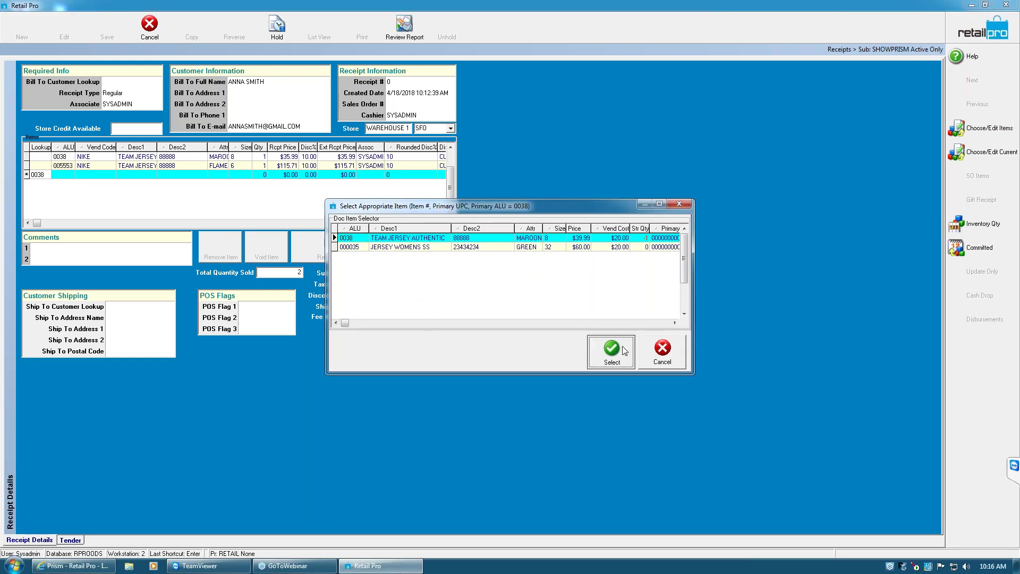
Void the extra 0038 line with reason Price, remove it, and show the $163.84 tender page
left_click(112, 176)
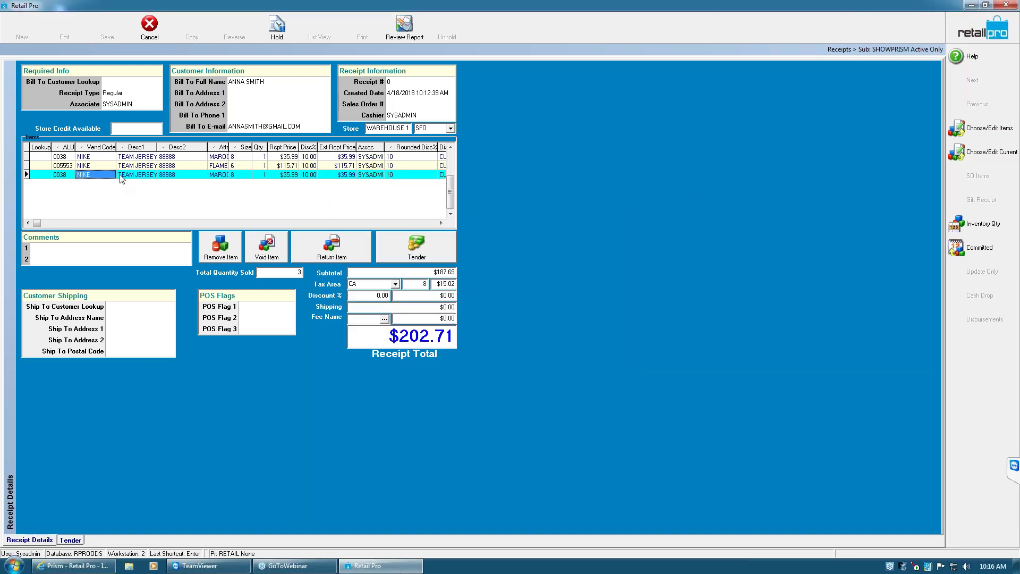
left_click(257, 257)
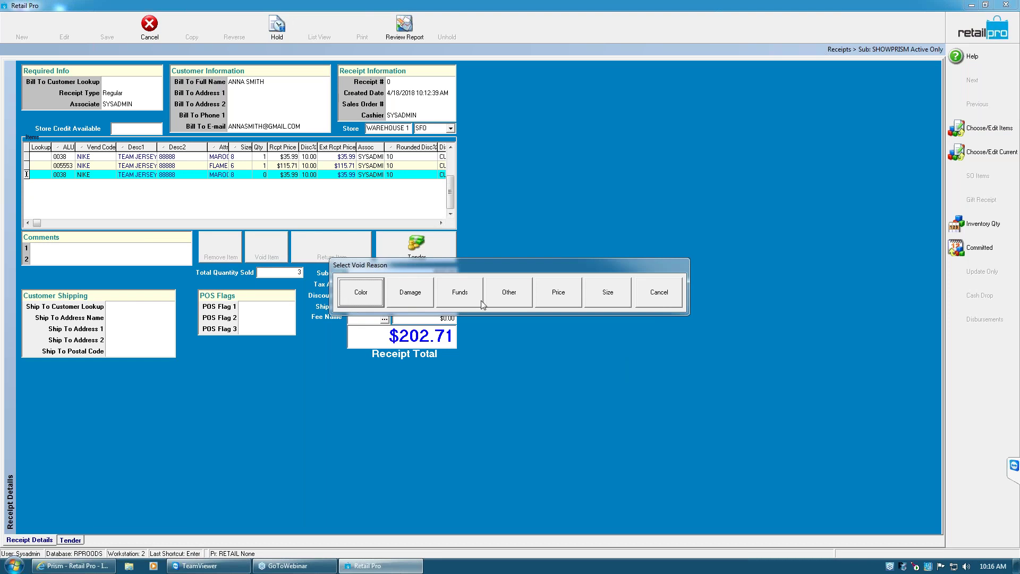
left_click(556, 296)
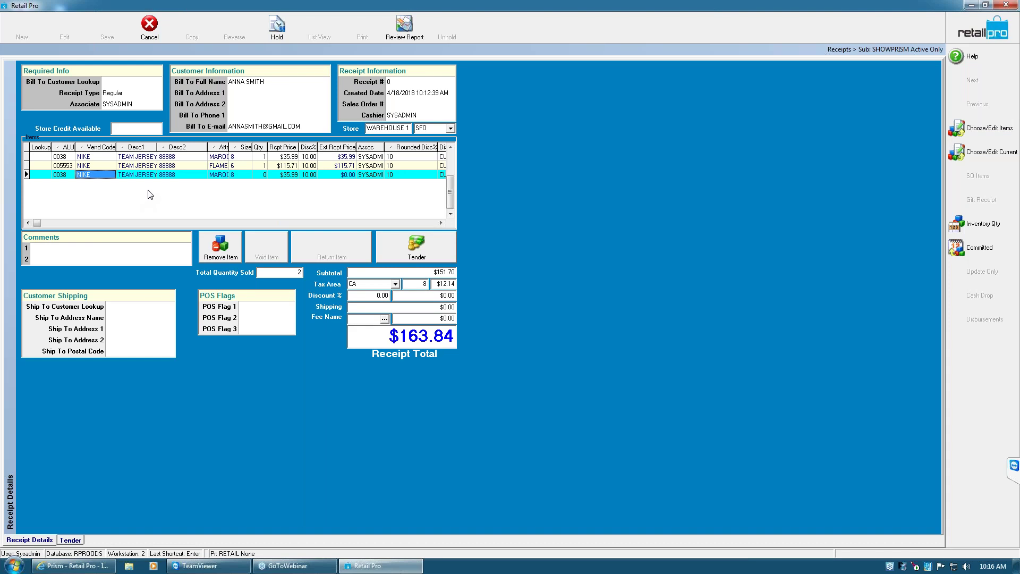
left_click(259, 176)
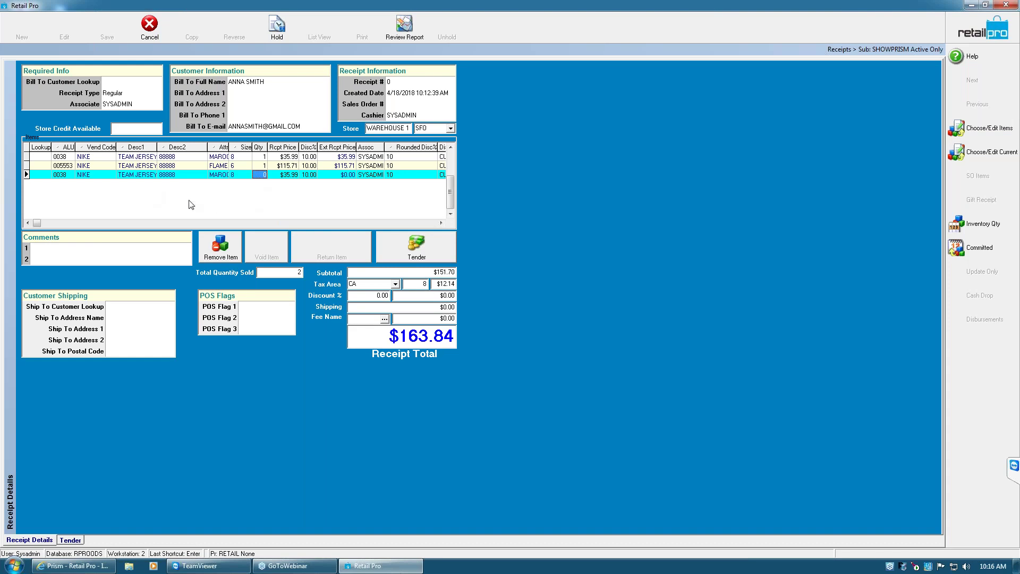
left_click(224, 257)
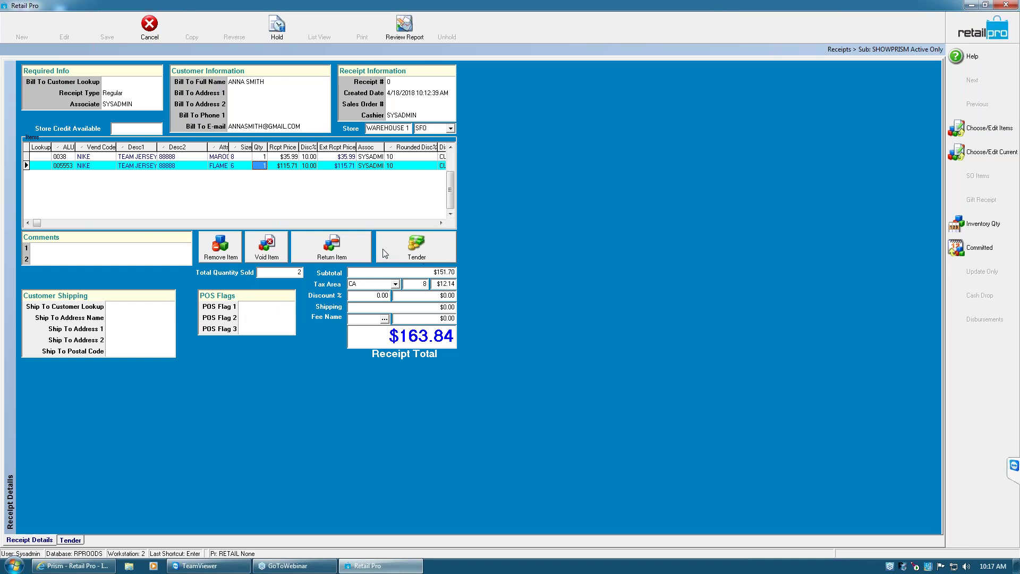
left_click(396, 252)
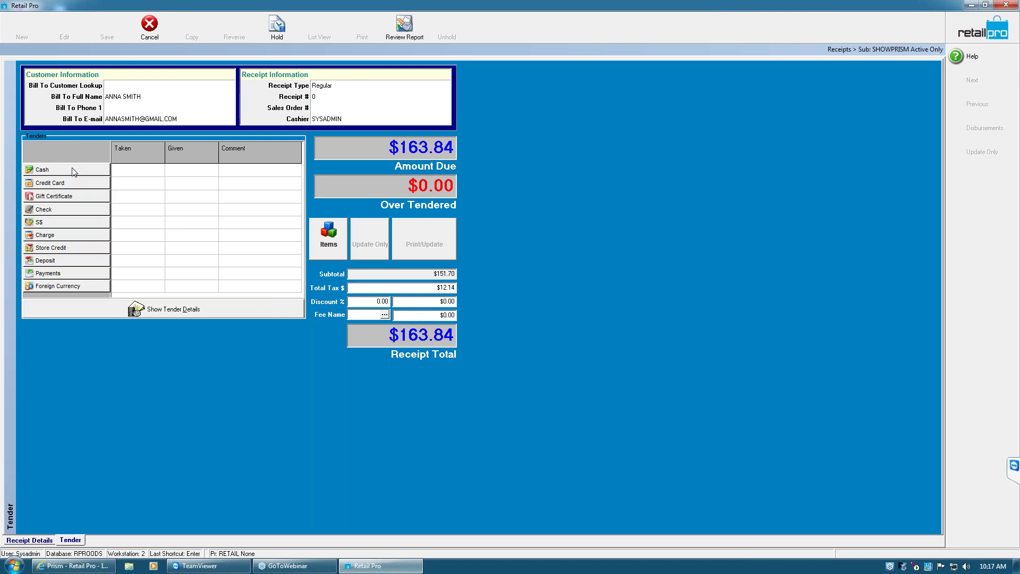
Tender $50.00 in cash and the remaining $113.84 on VISA
left_click(74, 171)
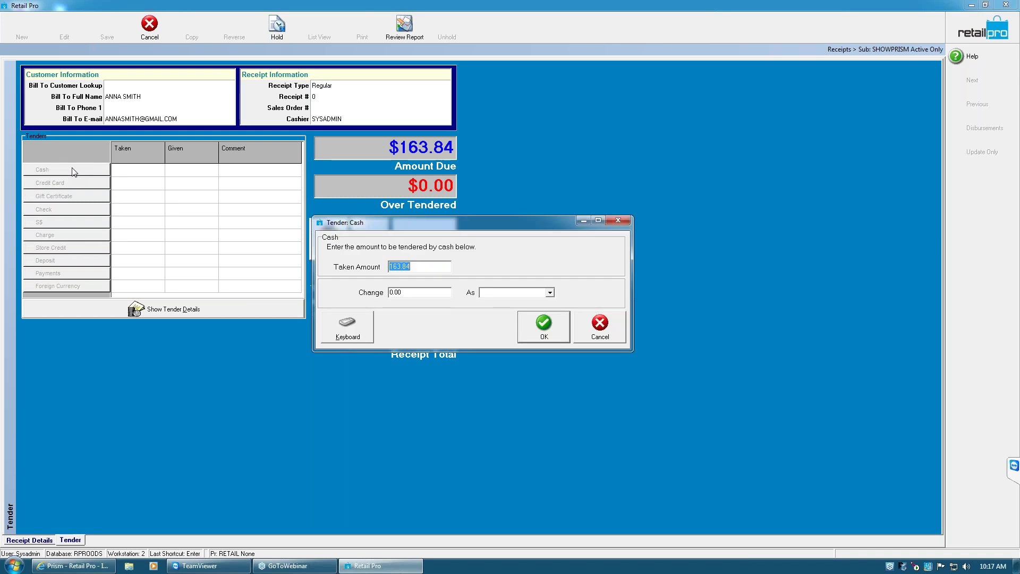
type("50")
left_click(556, 329)
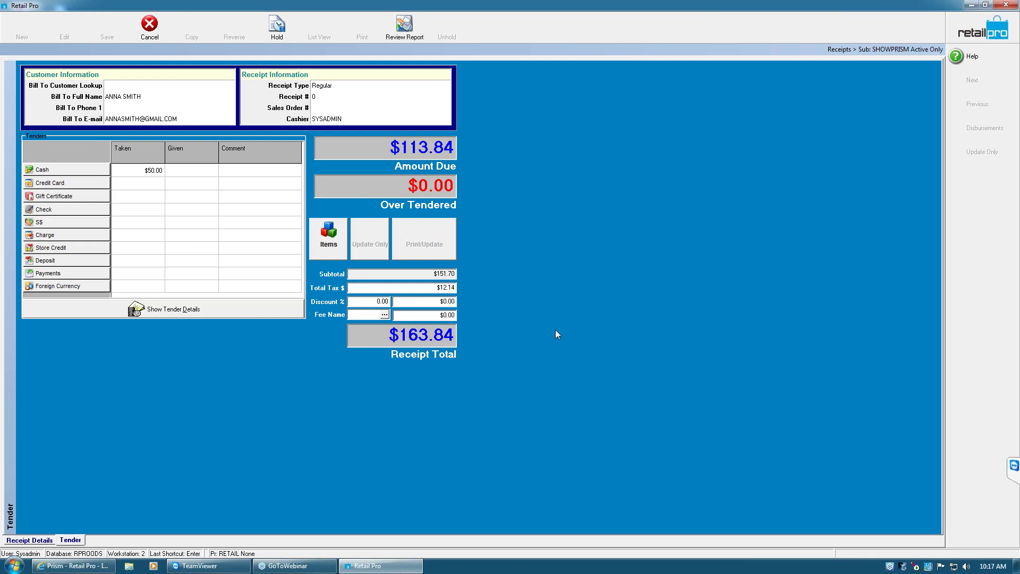
left_click(50, 182)
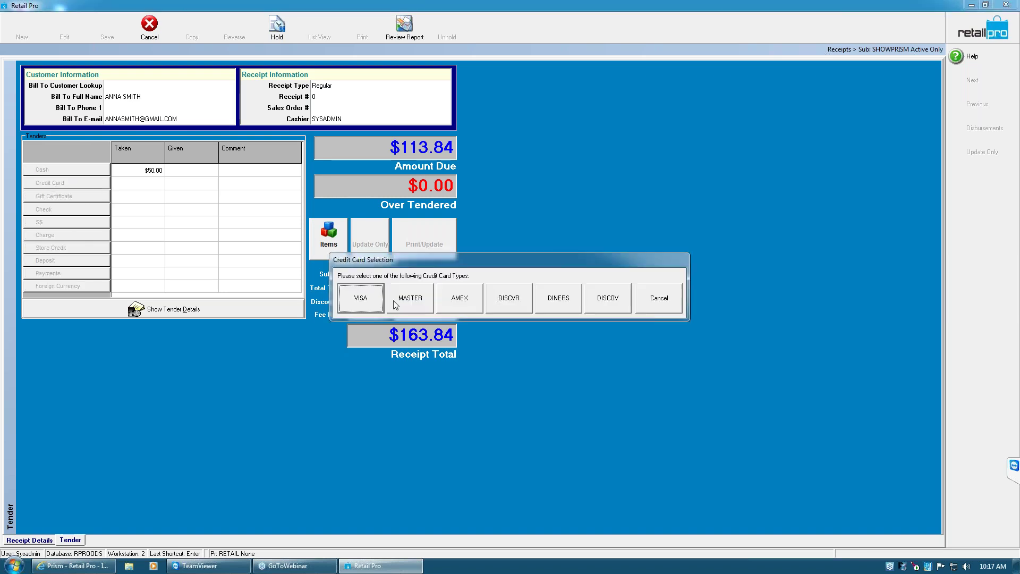
left_click(360, 297)
left_click_drag(445, 148, 388, 134)
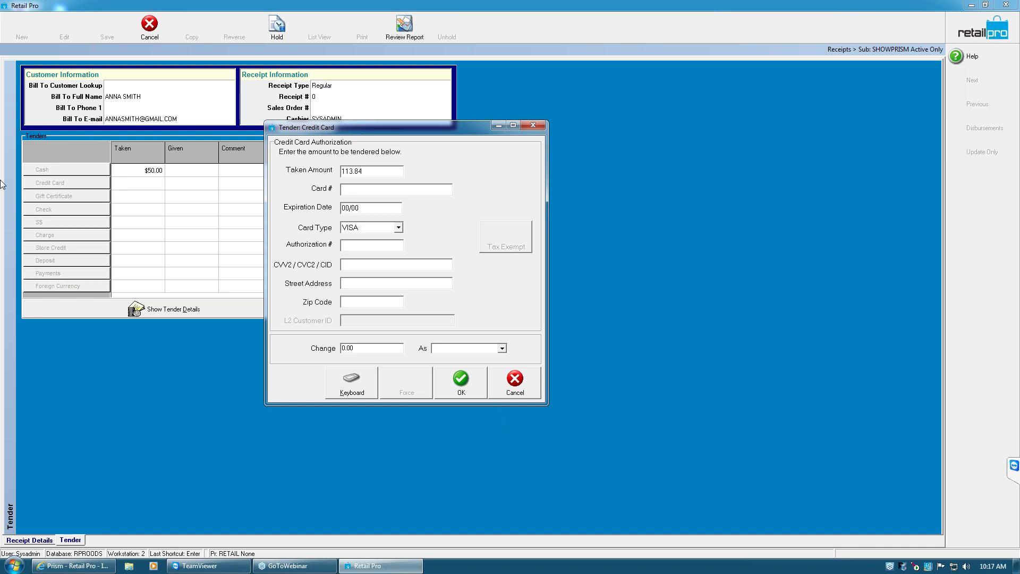
left_click(467, 382)
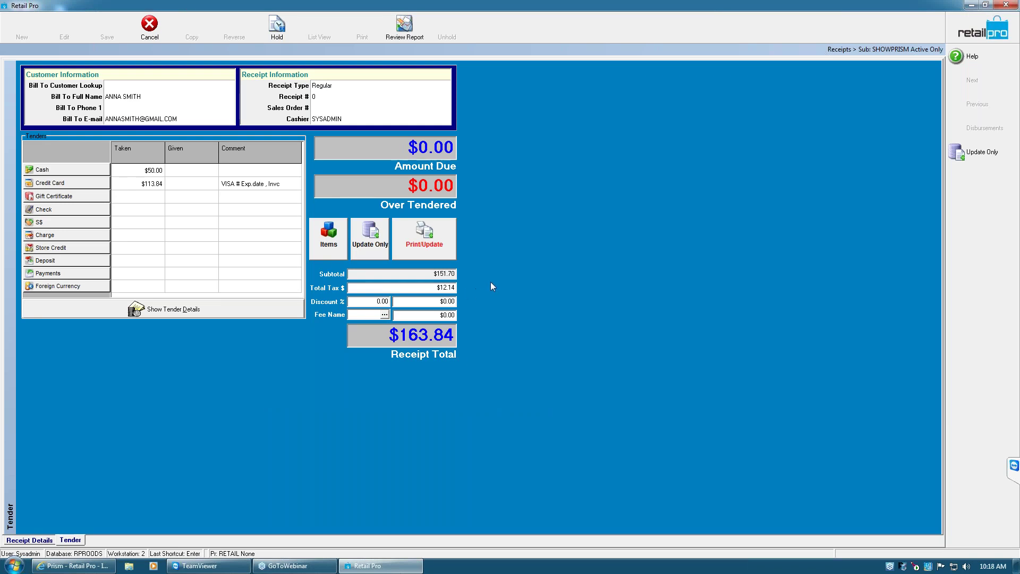
Print receipt 1742 in the 40 Col layout and preview it at 150%
left_click(434, 241)
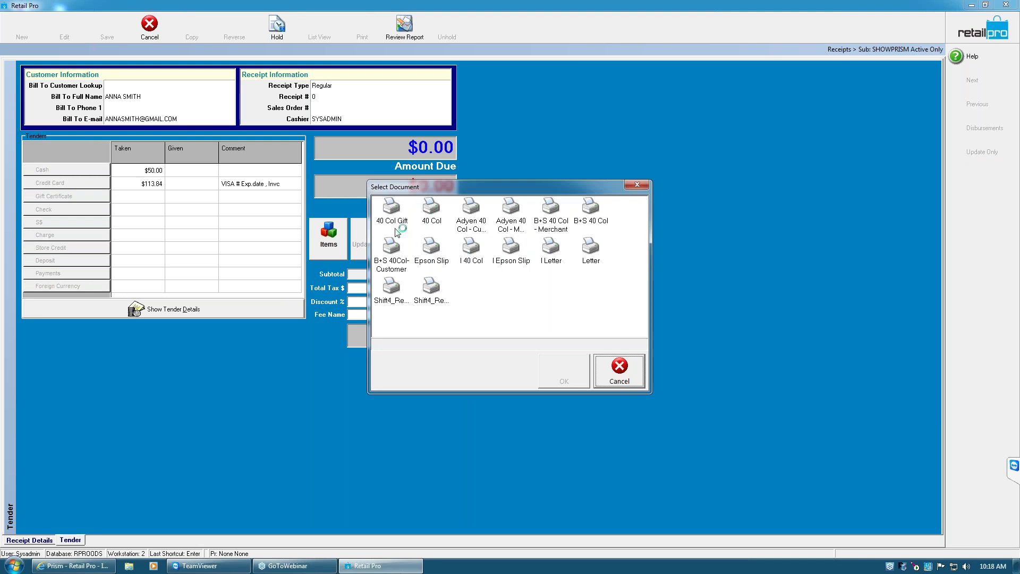
left_click(431, 210)
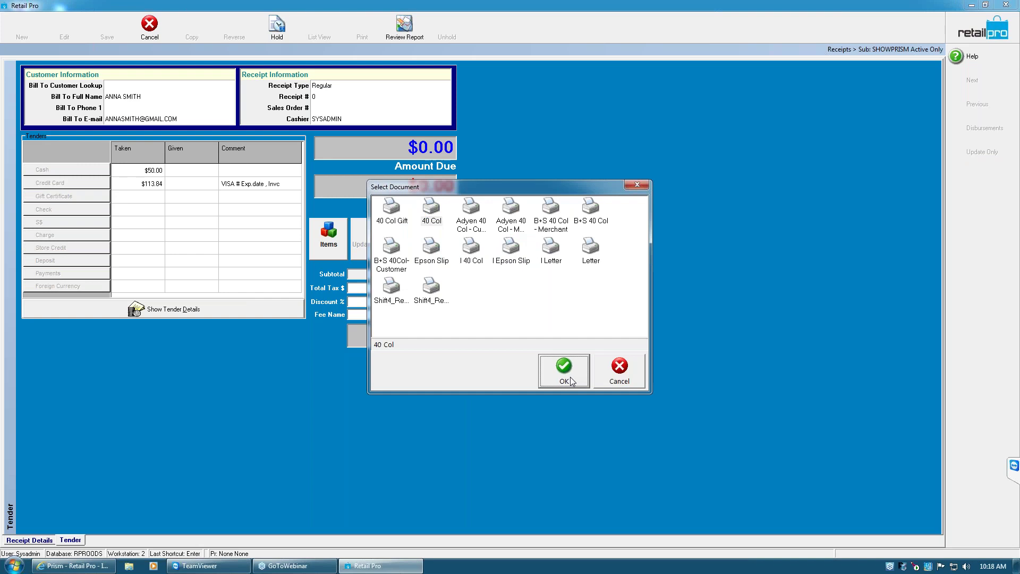
left_click(570, 377)
left_click(559, 399)
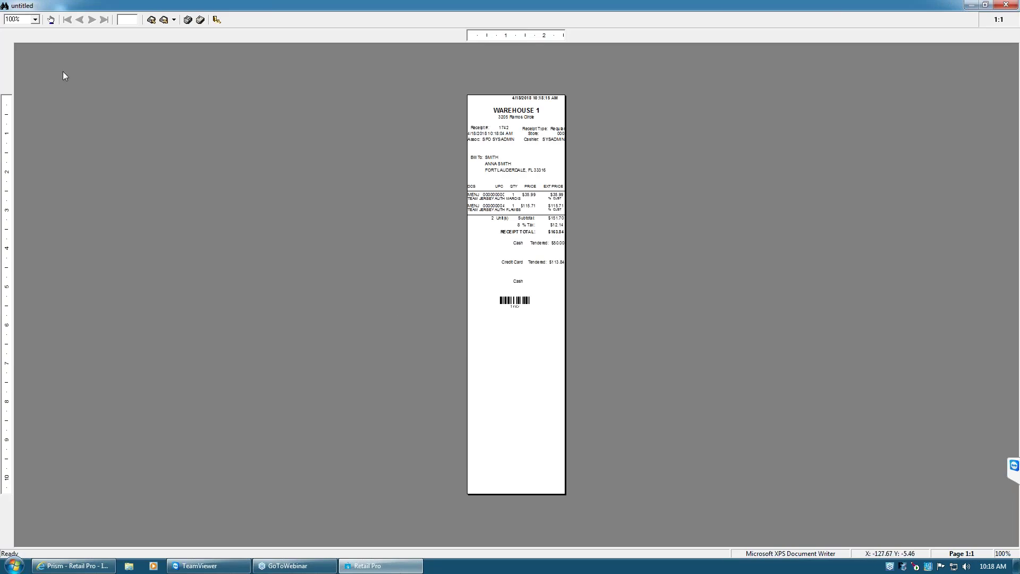
left_click(36, 19)
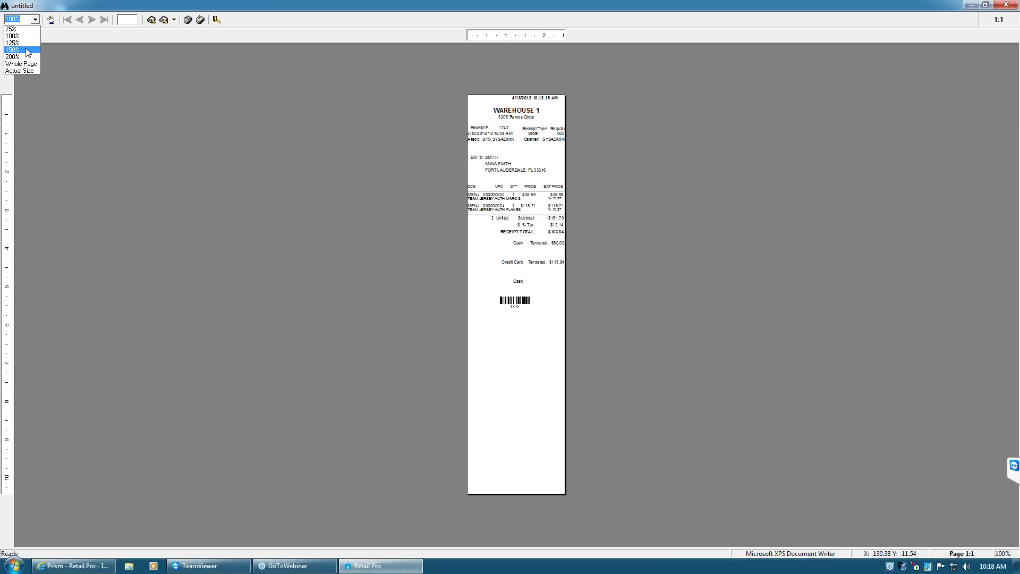
left_click(27, 49)
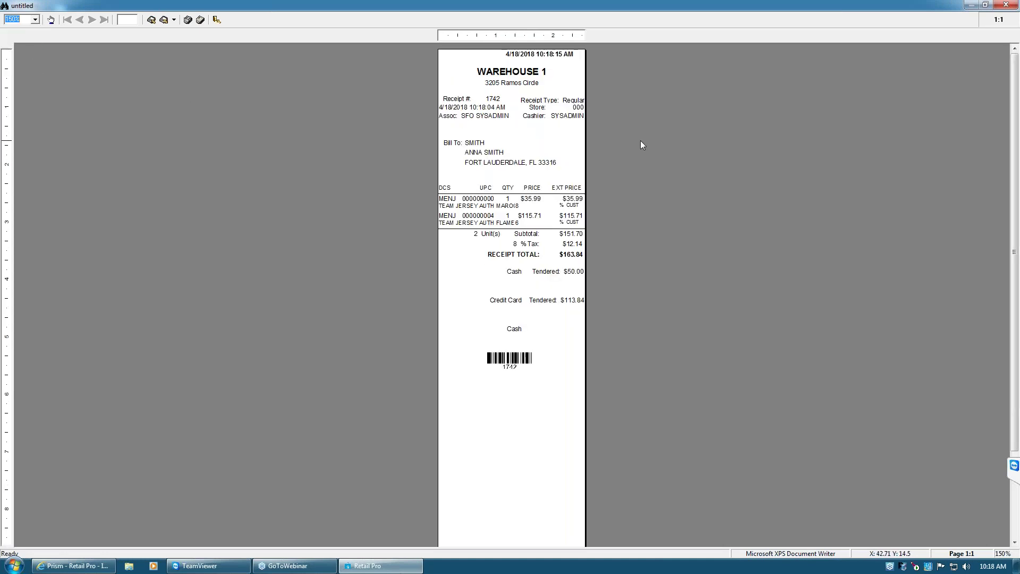
key("Escape")
Close the receipt preview, acknowledge the maximum cash warning, and bring Prism forward
left_click(595, 319)
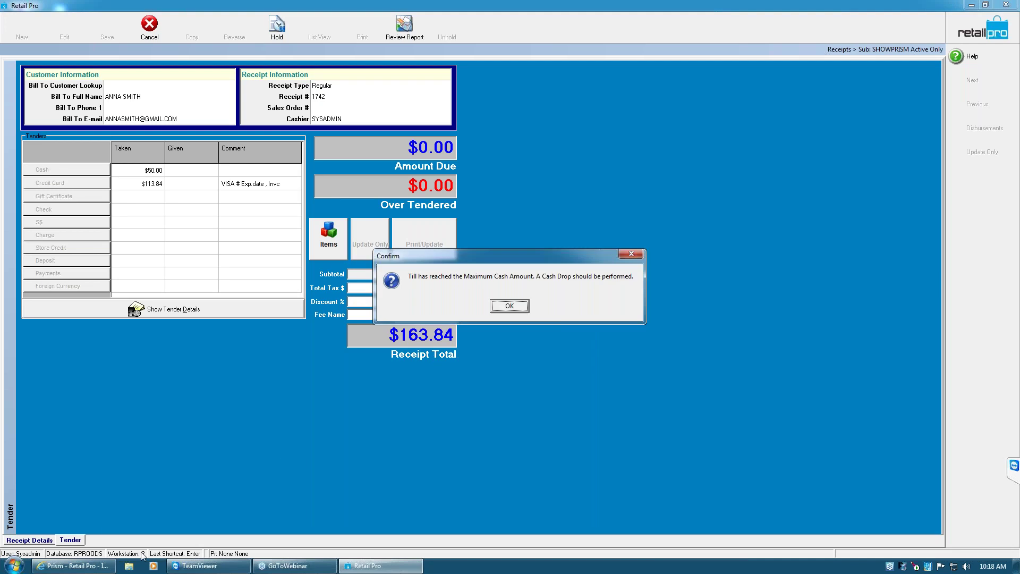
left_click(526, 307)
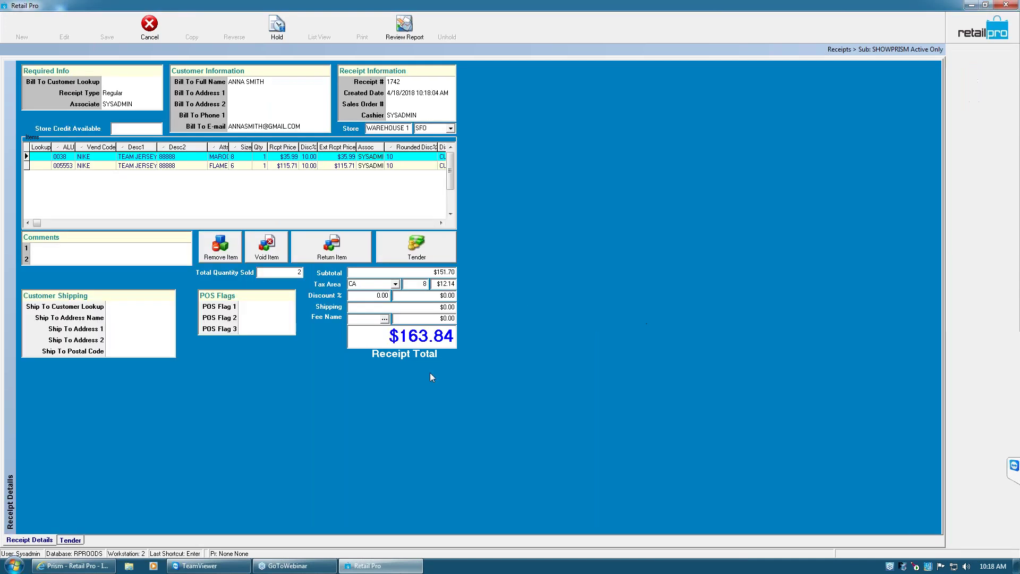
left_click(87, 567)
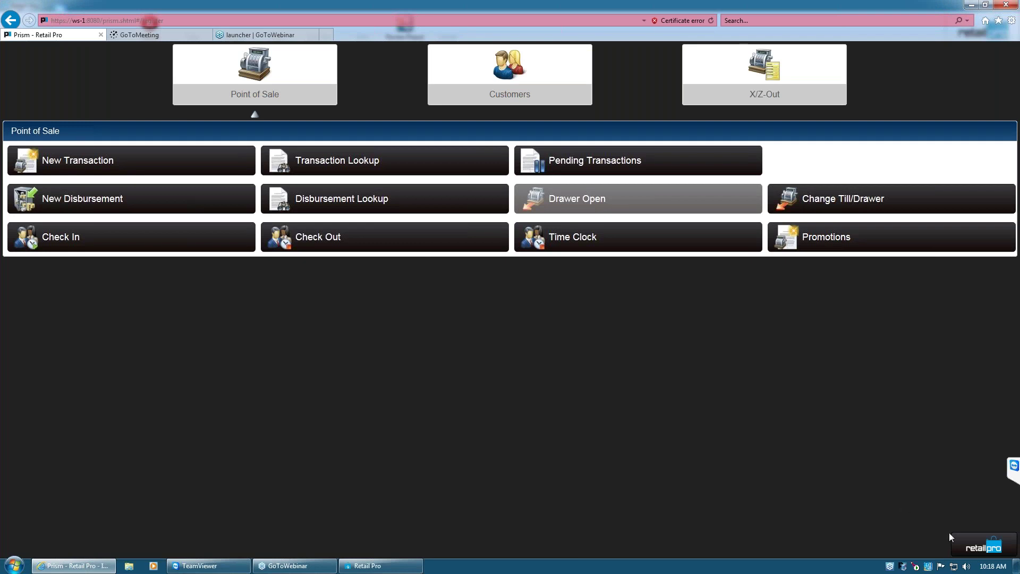
left_click(970, 546)
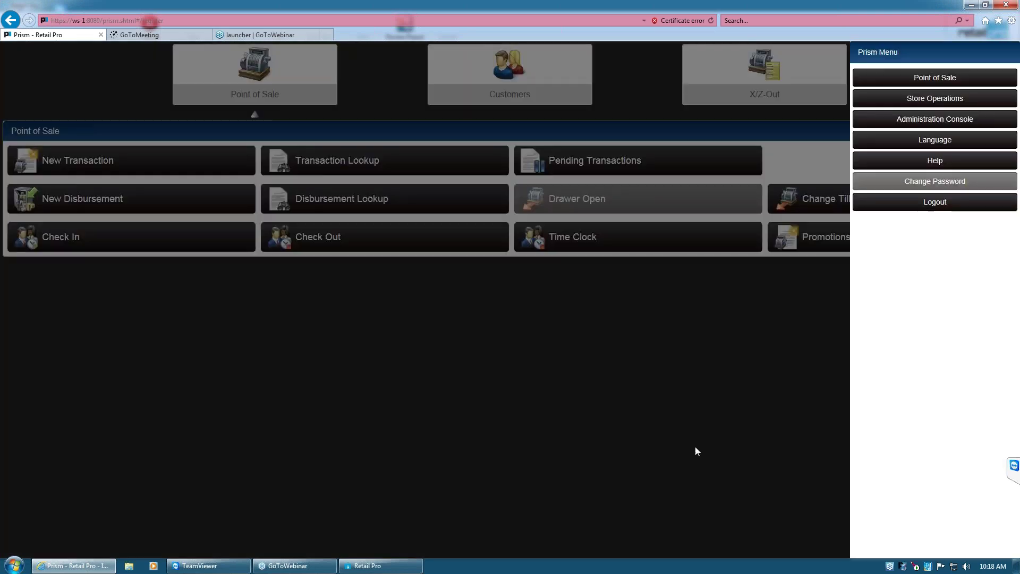
left_click(912, 79)
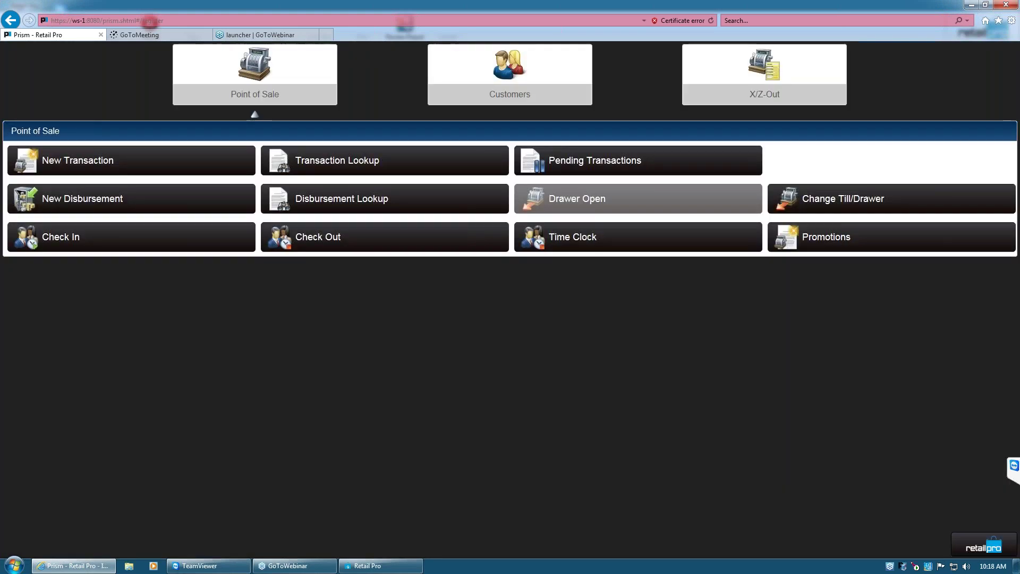
left_click(988, 547)
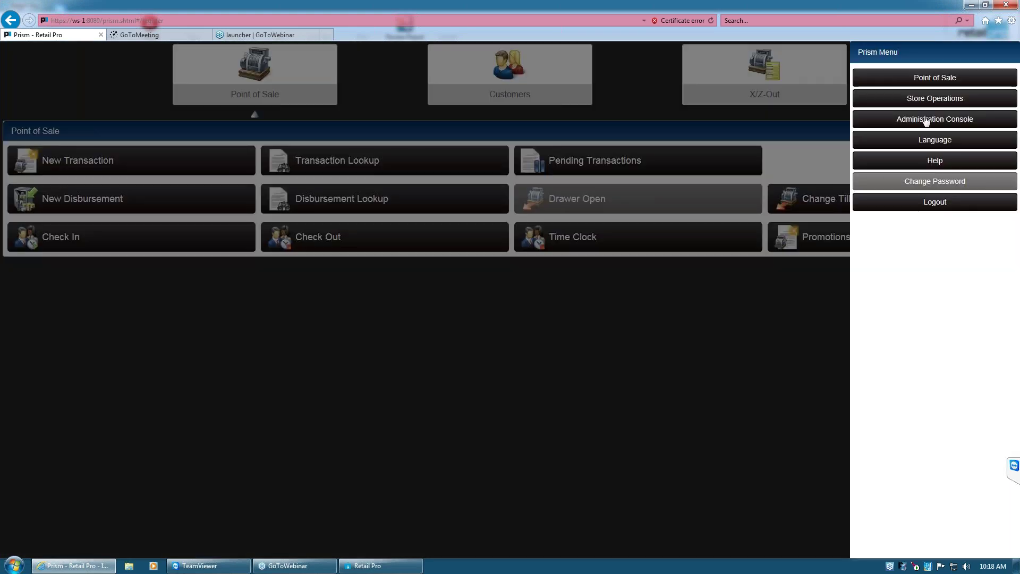
left_click(928, 101)
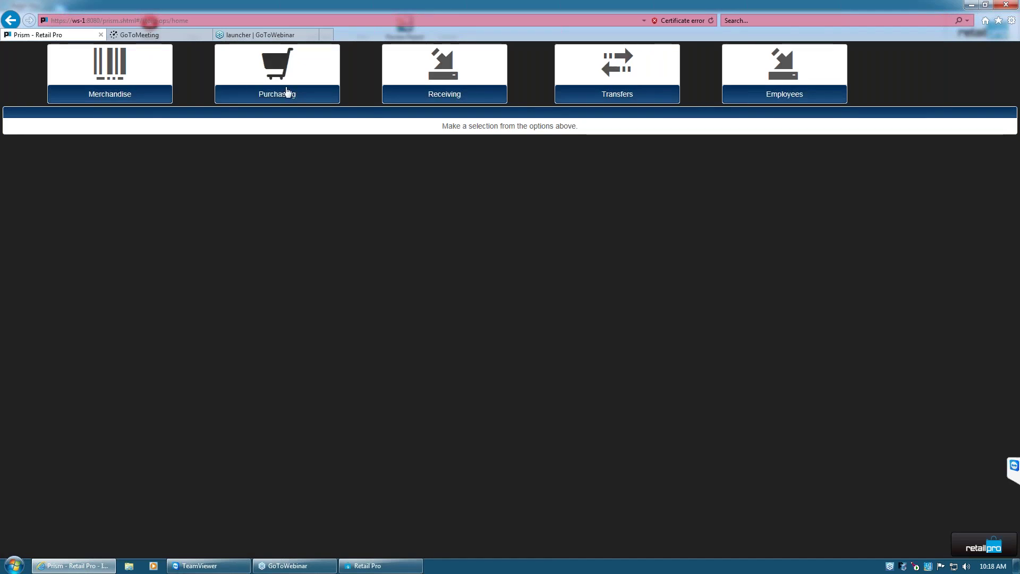
left_click(983, 545)
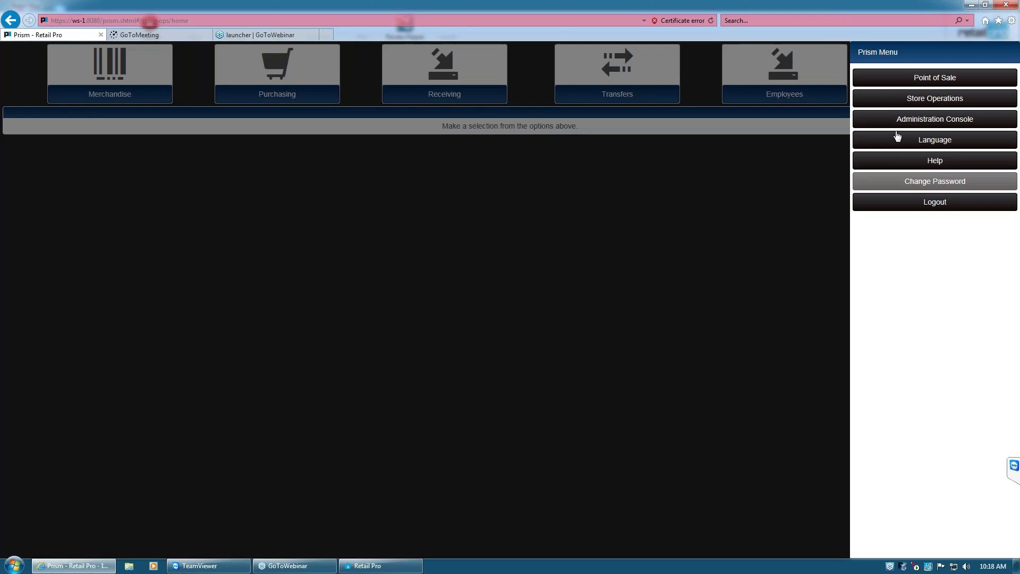
left_click(907, 80)
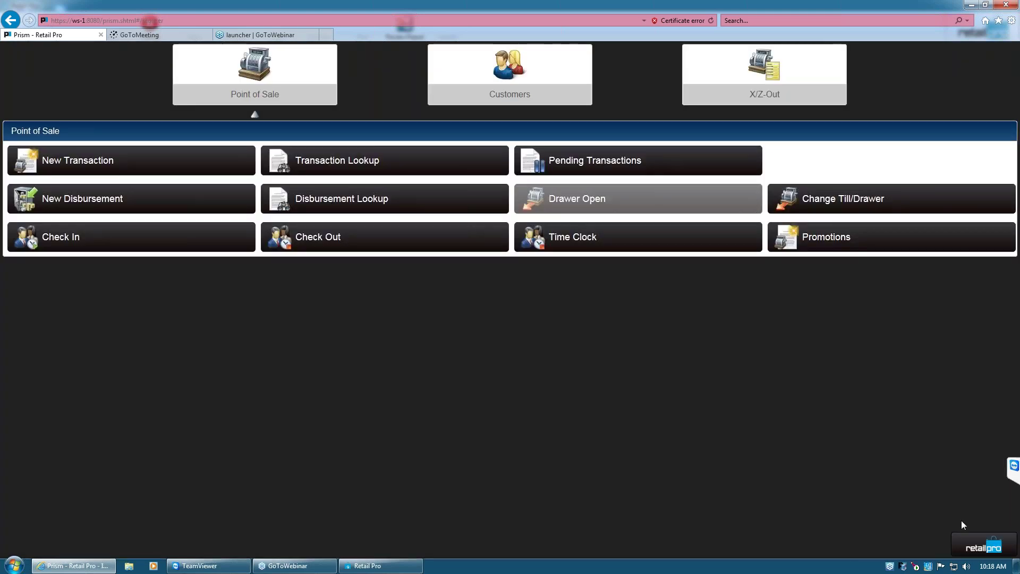
left_click(983, 546)
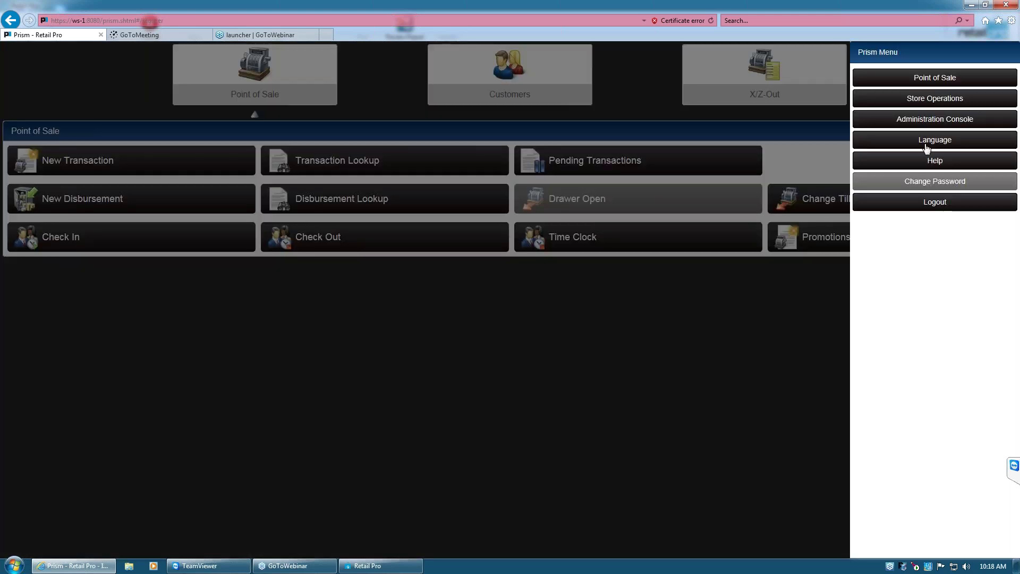
left_click(928, 122)
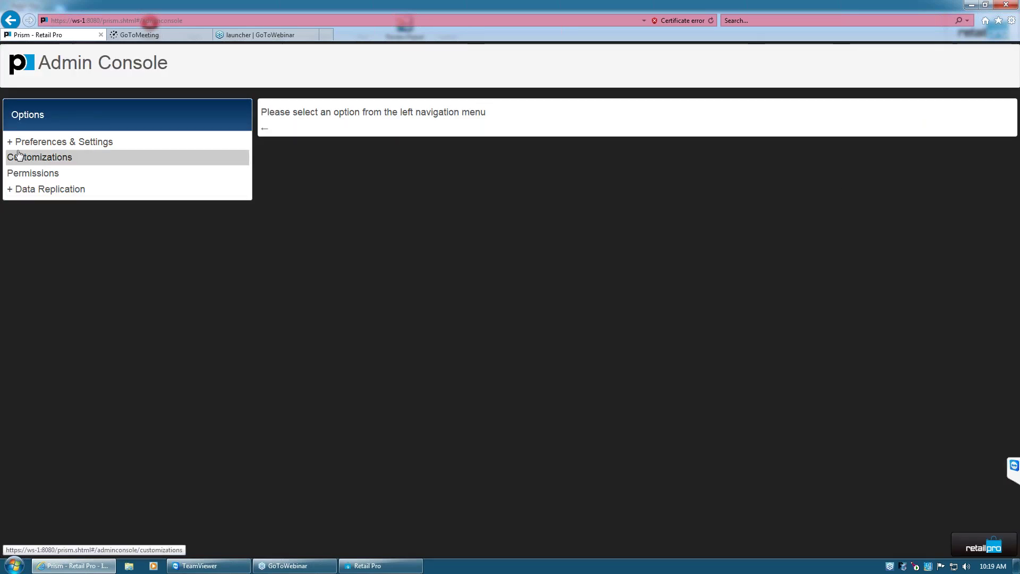
left_click(11, 145)
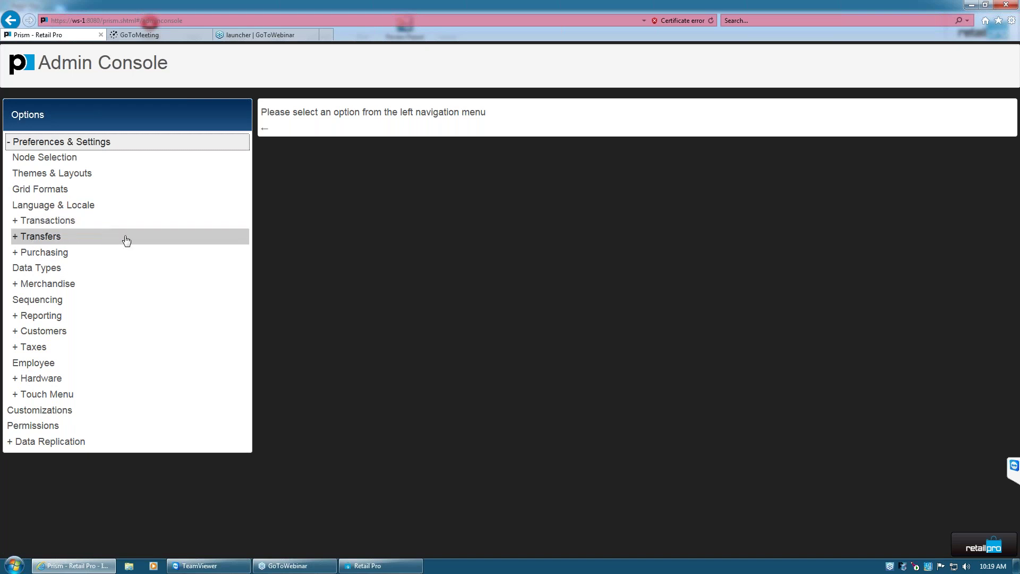
left_click(977, 550)
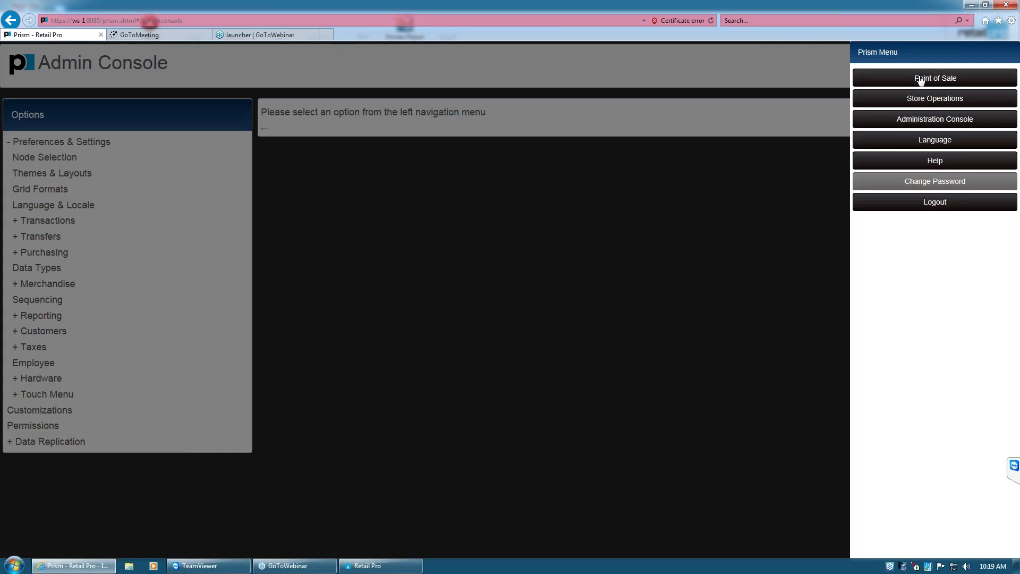
left_click(424, 159)
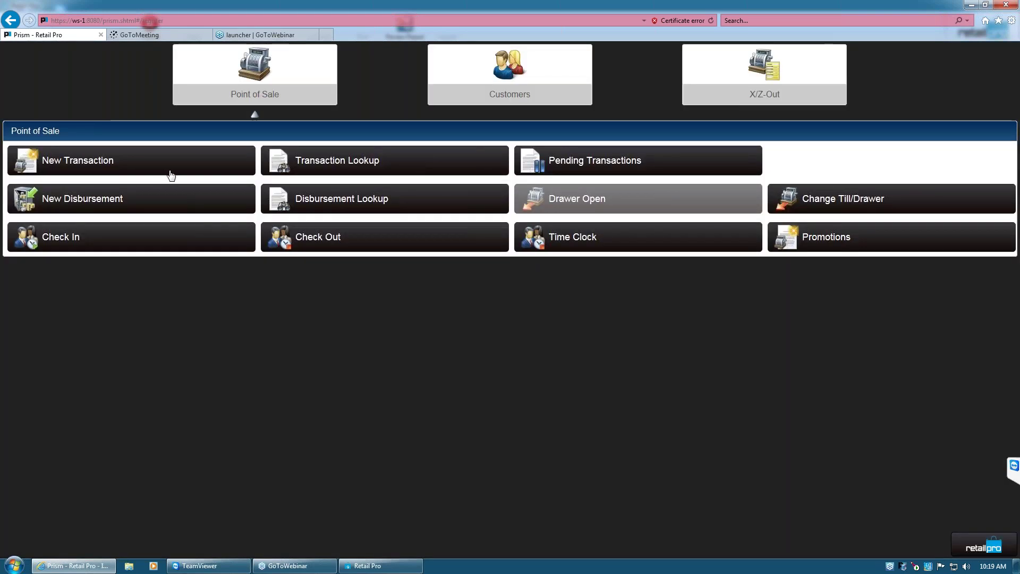
Start a new sale with UPCs 31 and 321, then run an 'as' wildcard item search
left_click(125, 166)
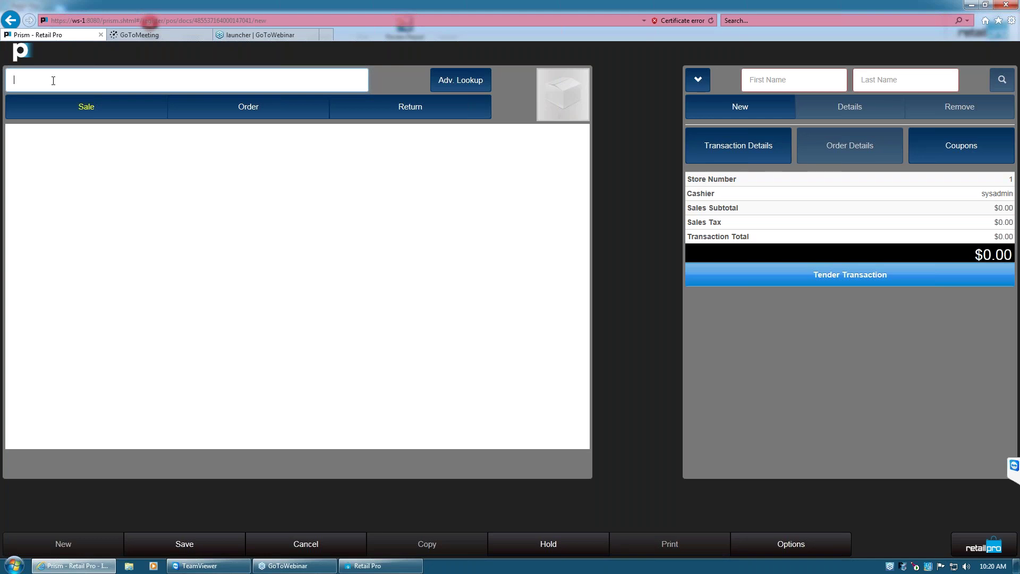
type("31")
key("Return")
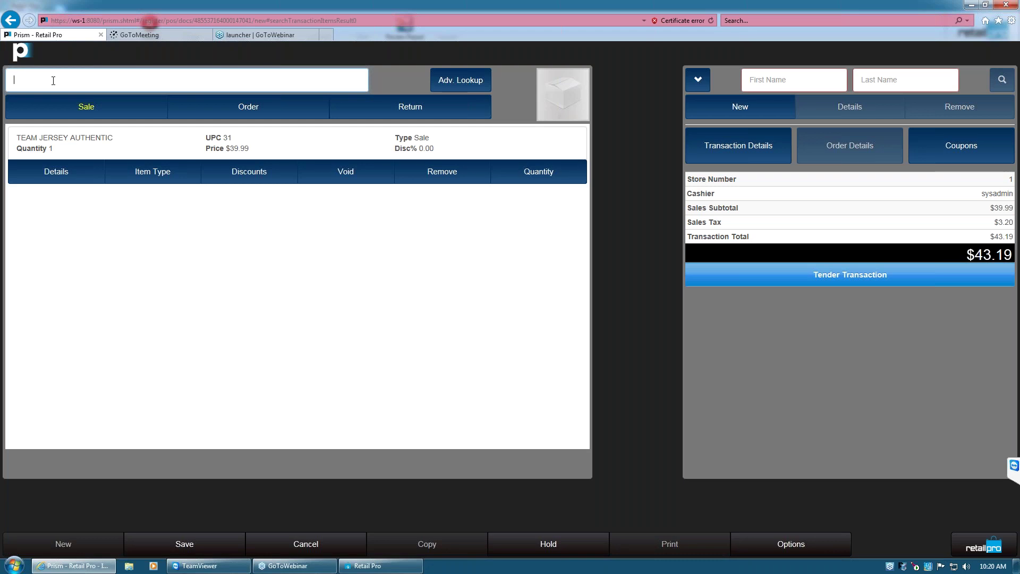
type("321")
key("Return")
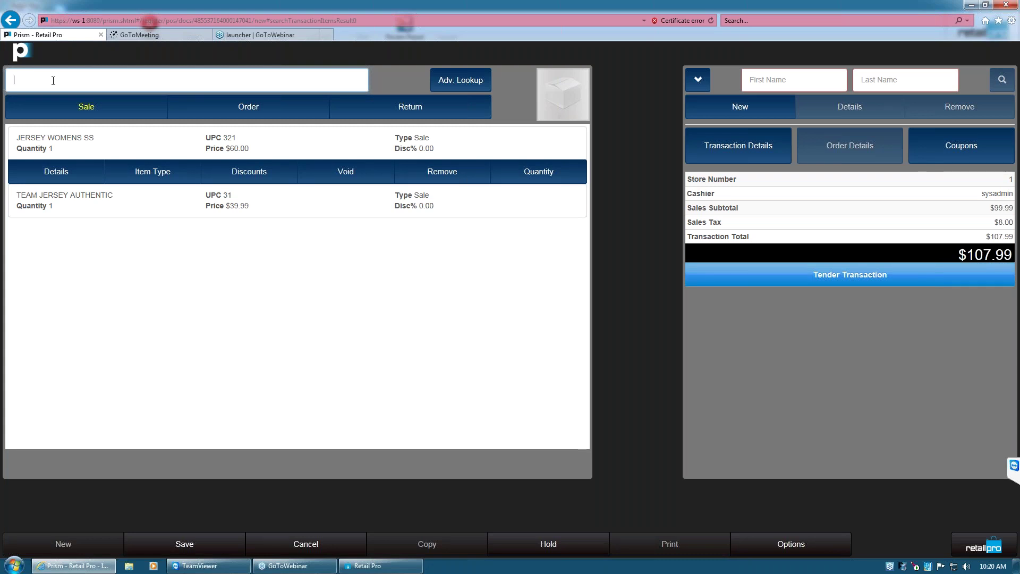
type("as")
key("Return")
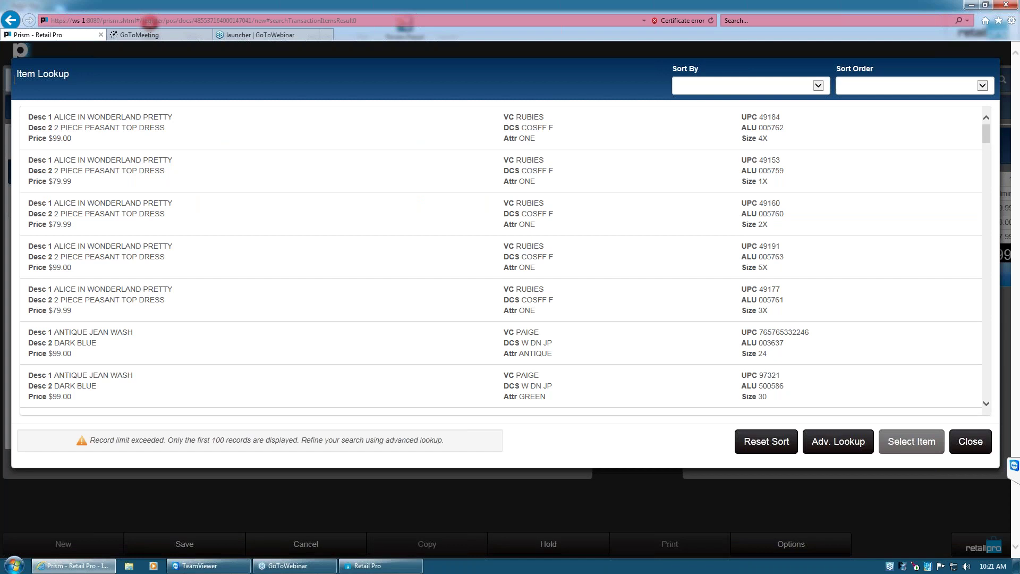
left_click(333, 213)
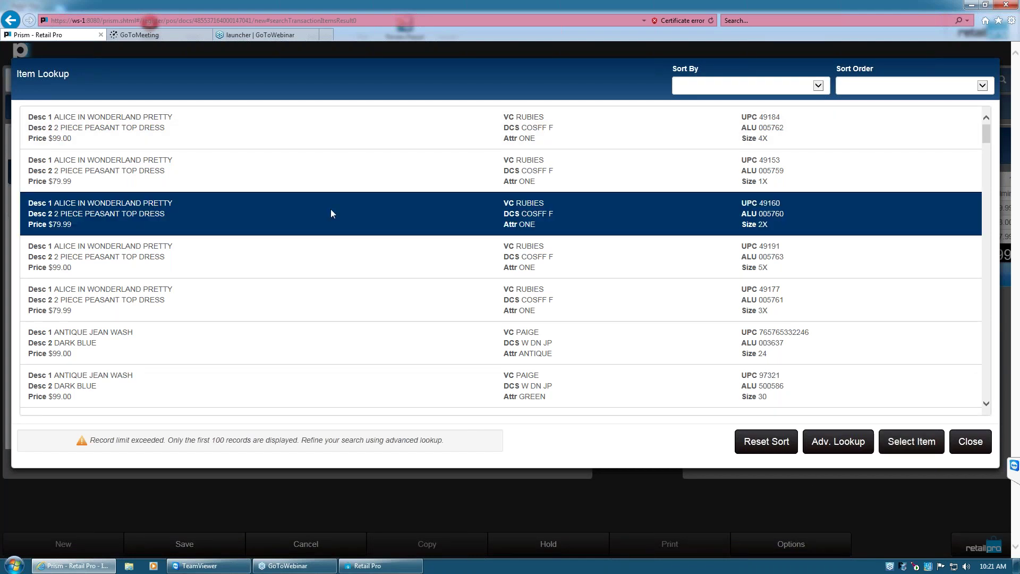
left_click(915, 444)
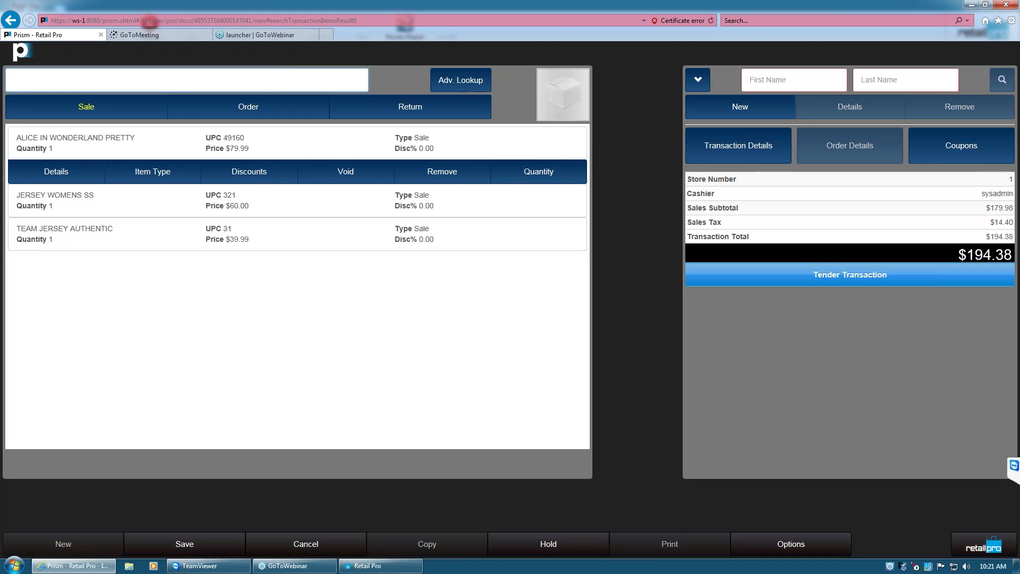
type("*as*")
key("BackSpace")
key("BackSpace")
key("BackSpace")
key("BackSpace")
Search Item Lookup for 'team' and scroll through the matching items
type("team")
key("Return")
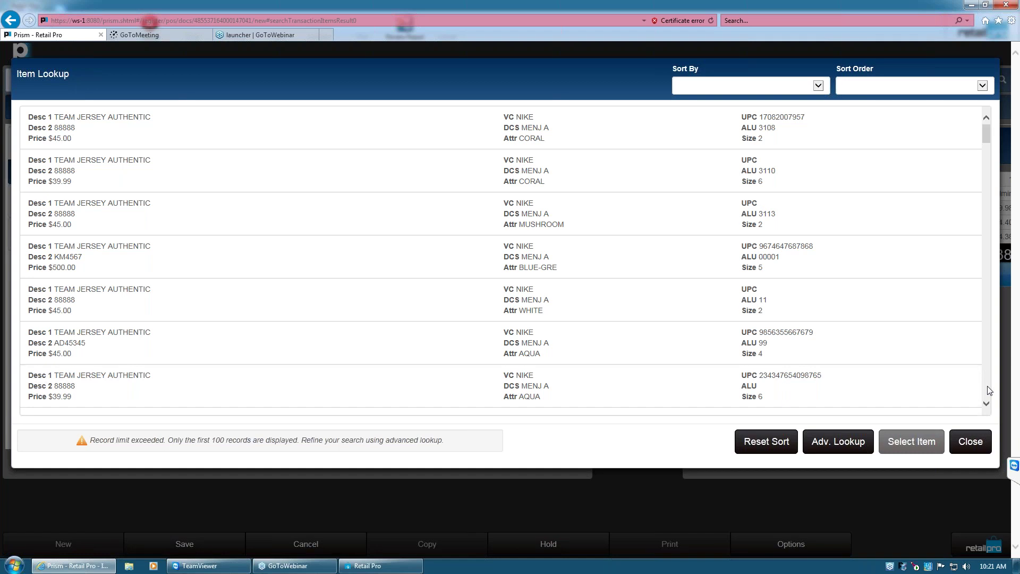
scroll(989, 391, "down", 3)
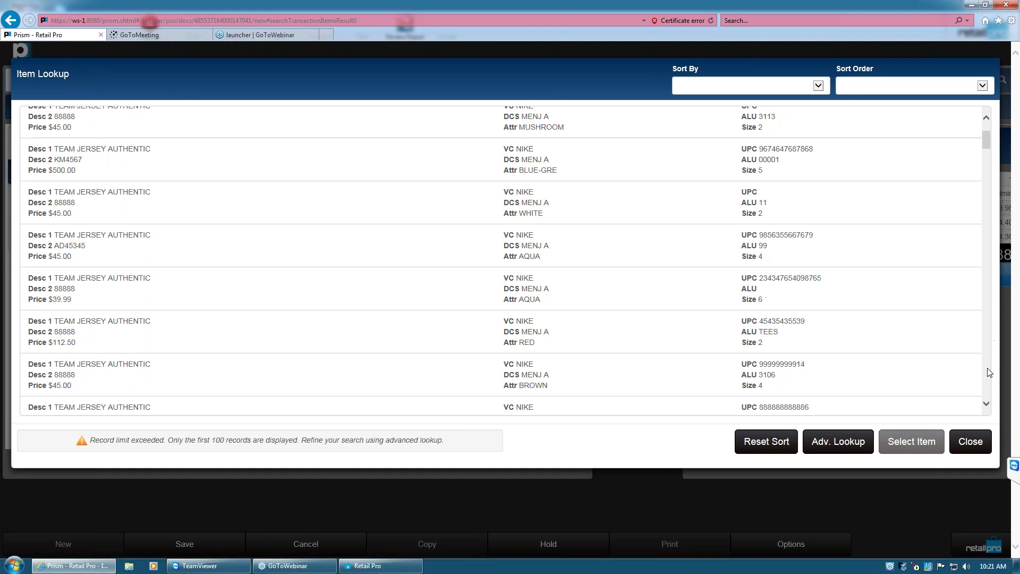
scroll(989, 374, "down", 5)
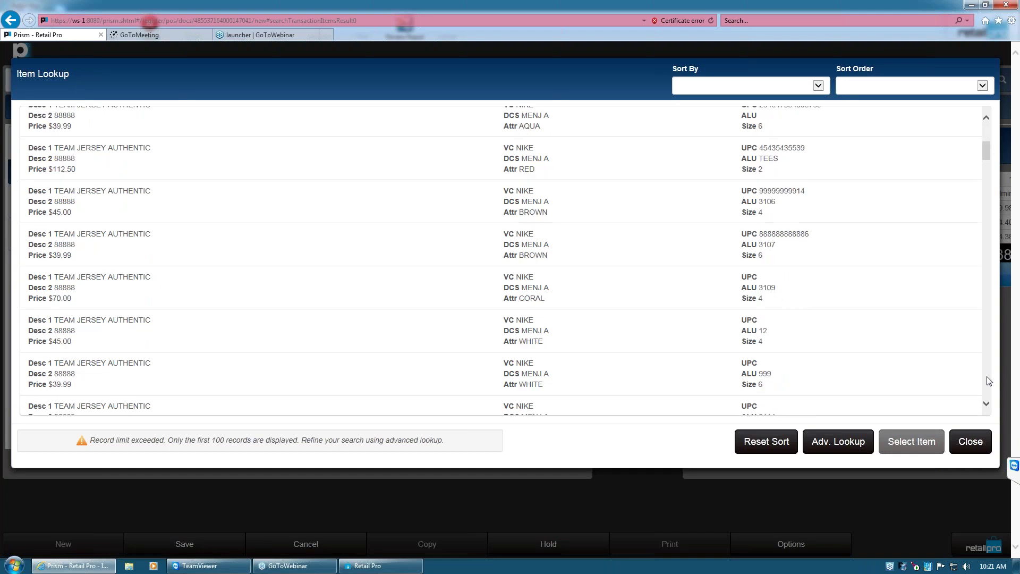
scroll(989, 381, "down", 7)
scroll(427, 361, "down", 12)
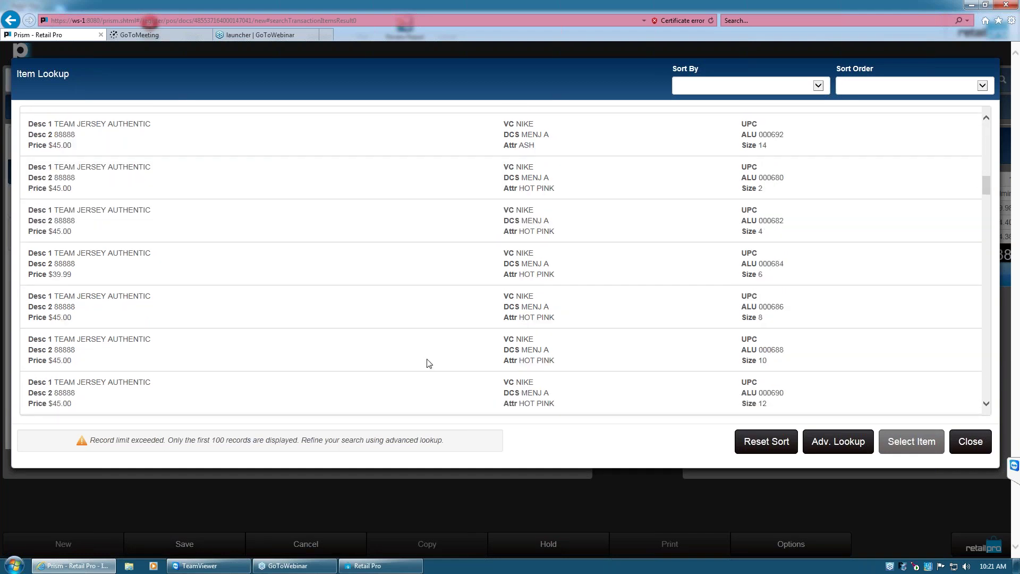
scroll(428, 363, "down", 6)
scroll(429, 363, "down", 6)
scroll(436, 348, "down", 6)
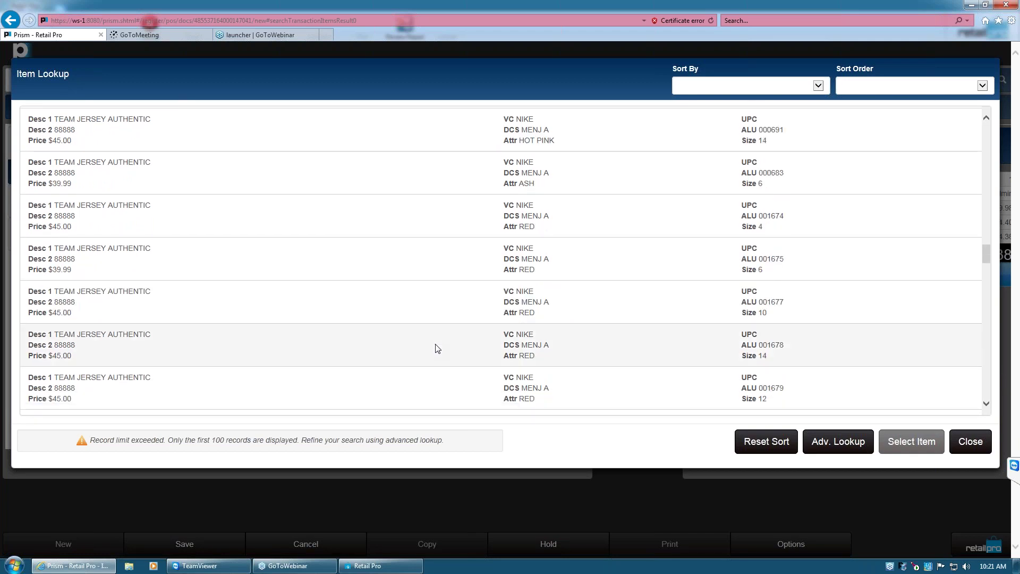
Add the red size 14 jersey (ALU 001678) with serial number 123456
left_click(436, 348)
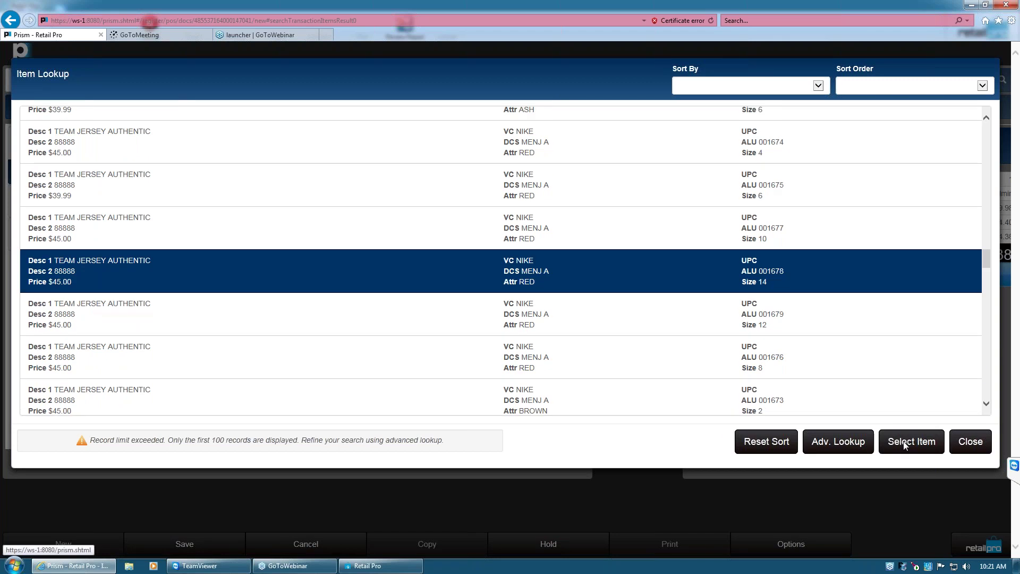
key("Return")
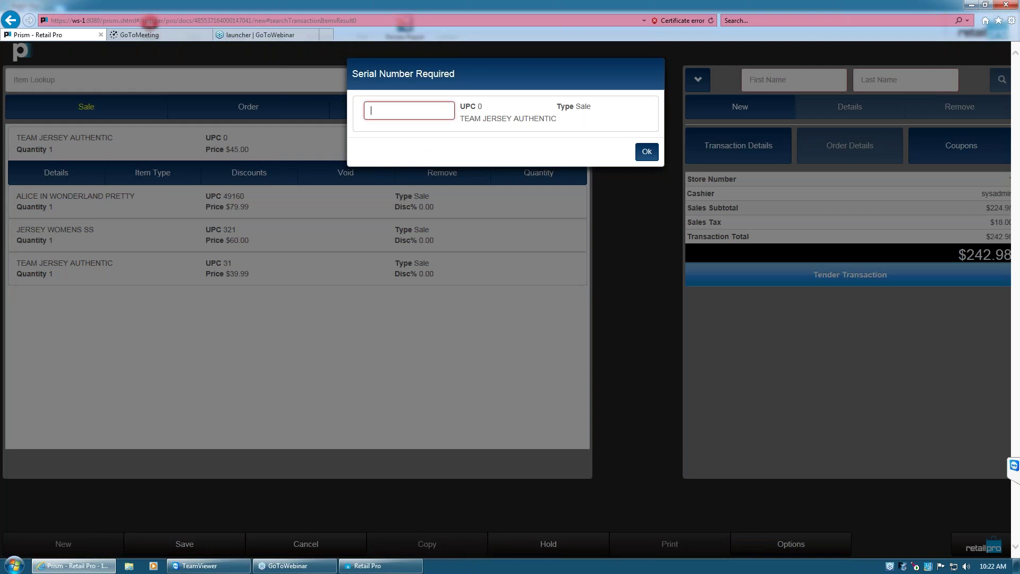
type("123456")
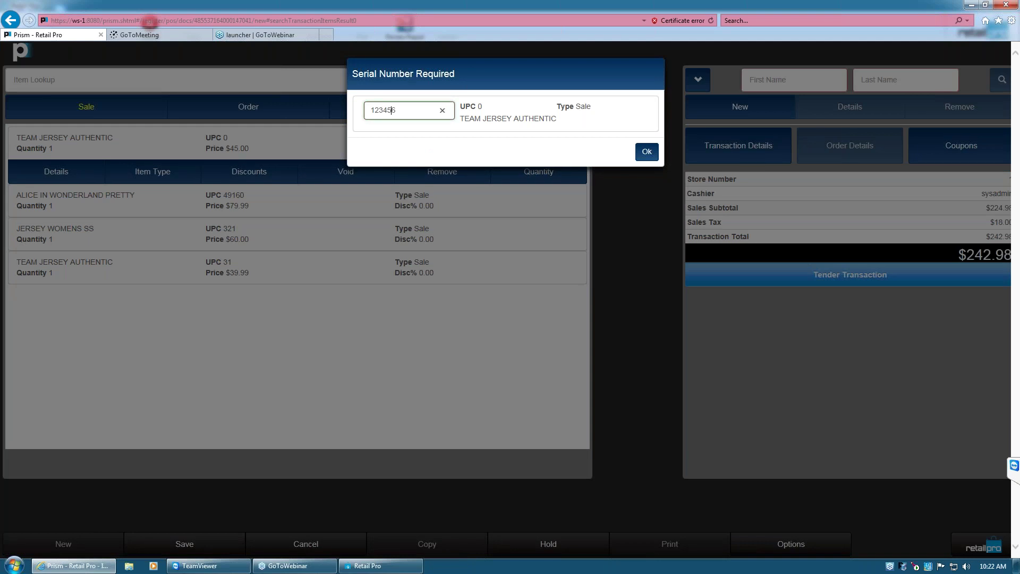
left_click(647, 153)
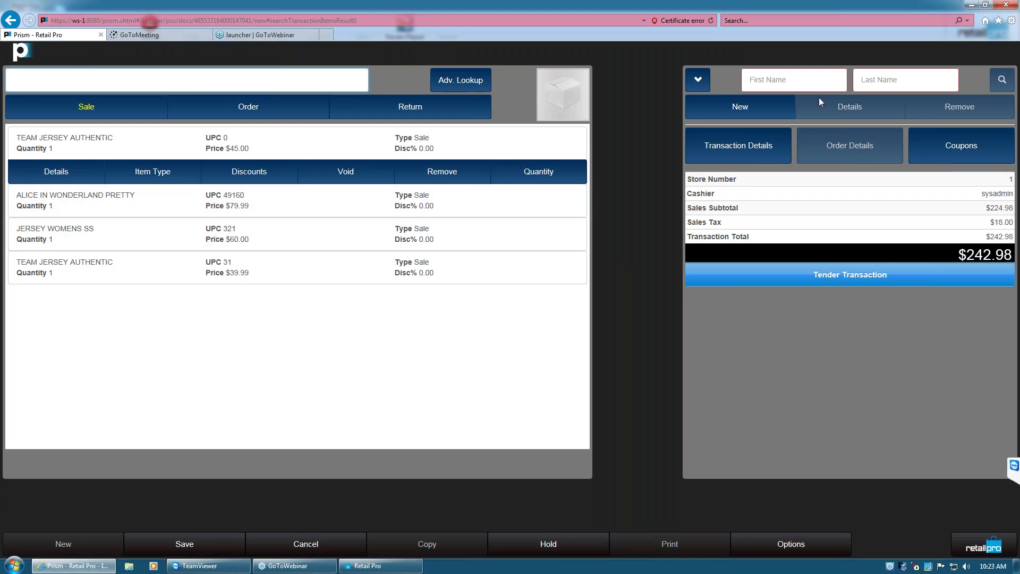
Search customers by the customer's surname, then close the results without choosing anyone
left_click(813, 80)
left_click(878, 81)
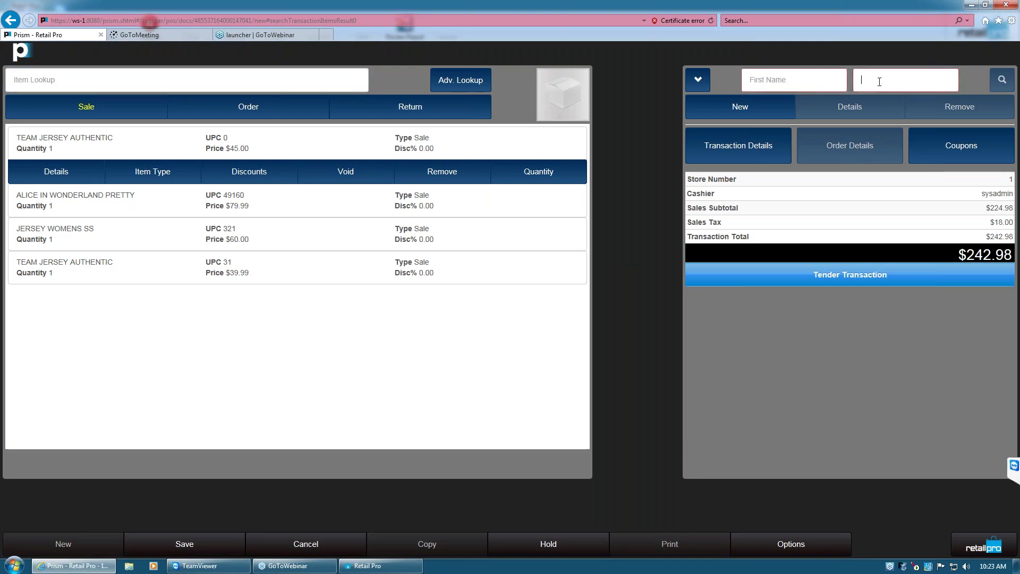
type("smith")
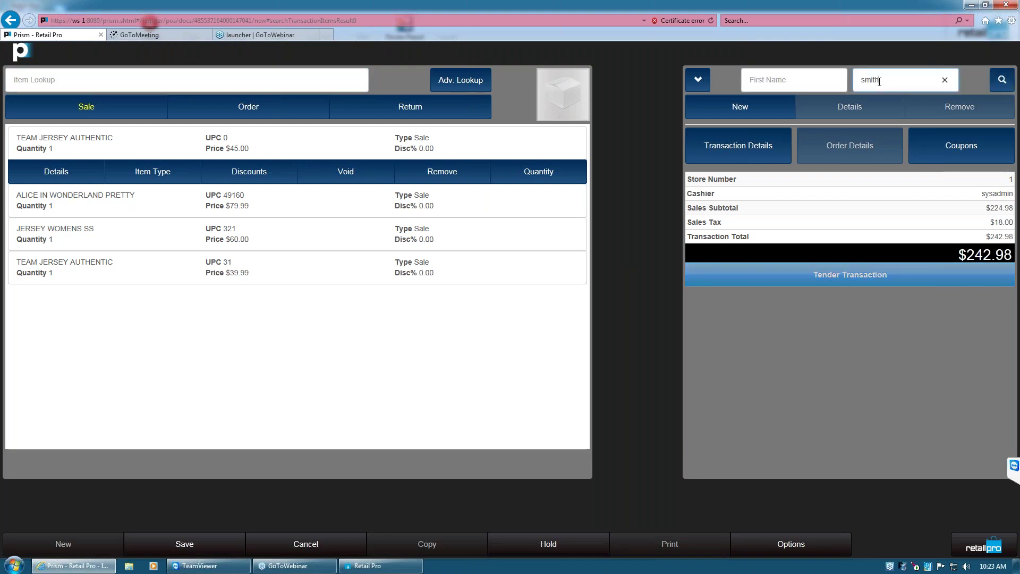
key("Return")
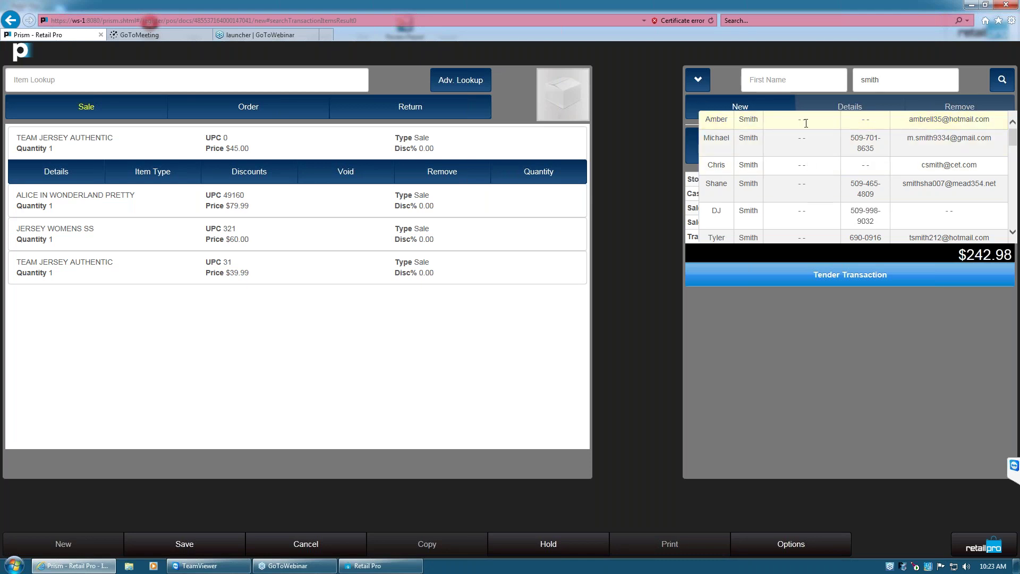
left_click(885, 353)
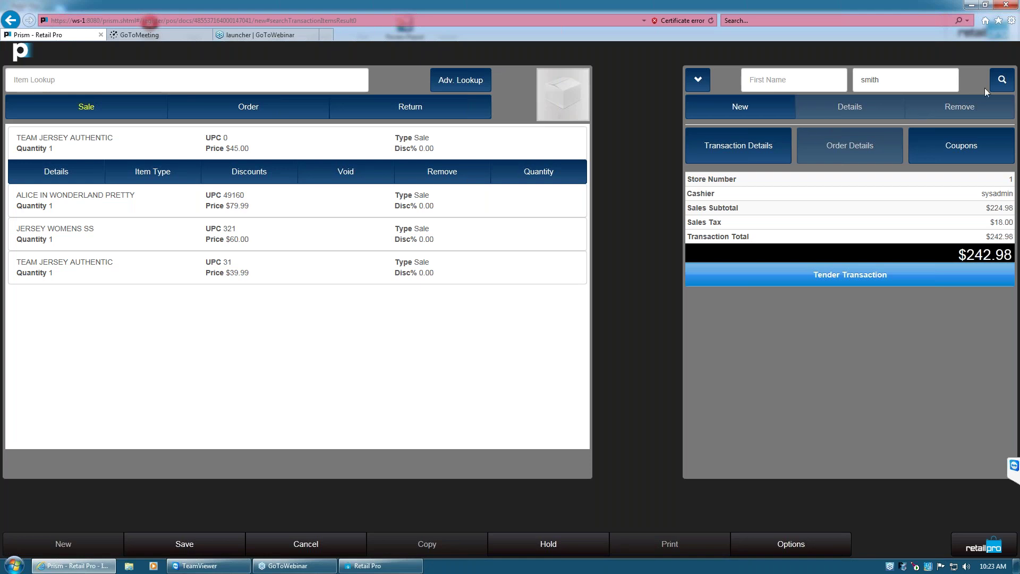
Restore the browser window, move it top-left, and enlarge it to fill most of the screen
double_click(918, 5)
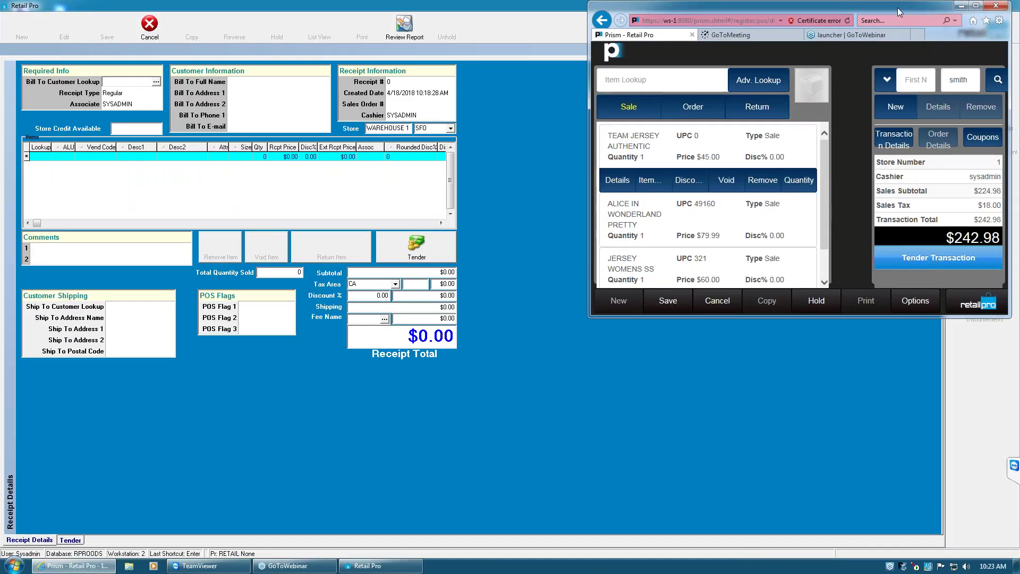
left_click_drag(897, 8, 326, 7)
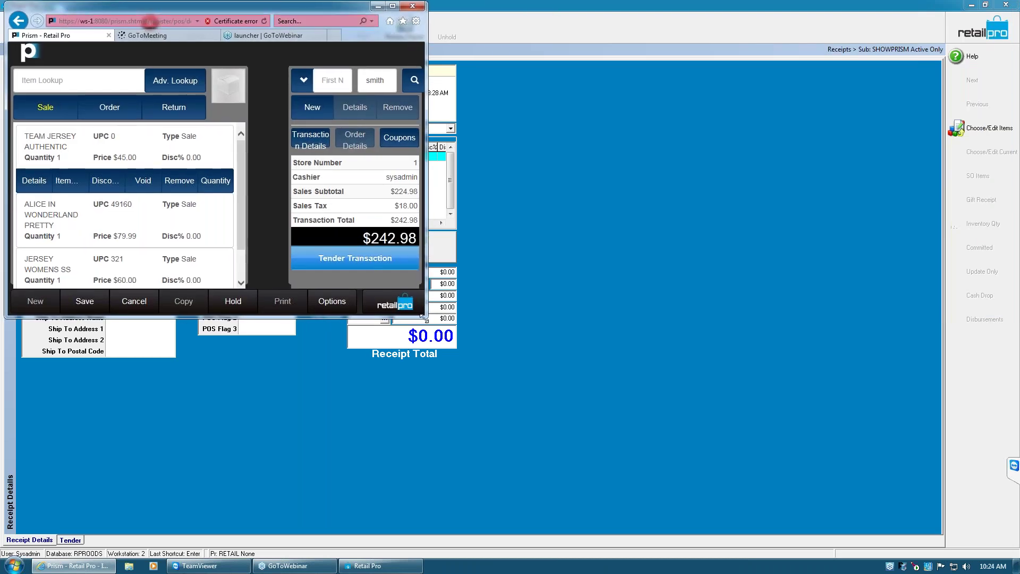
left_click_drag(475, 342, 985, 547)
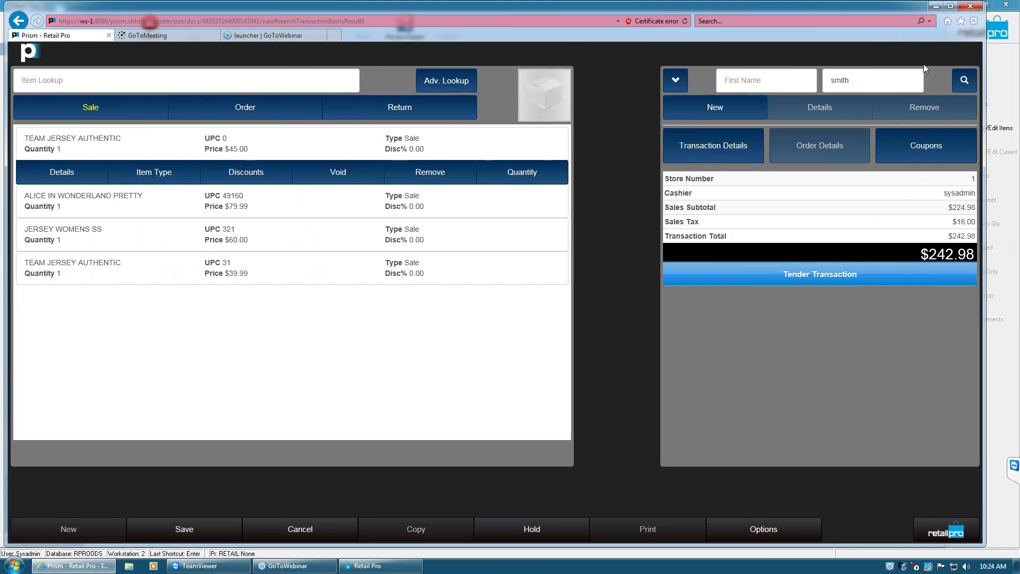
Rerun and clear the last-name customer search, checking the search-field choices
left_click(963, 81)
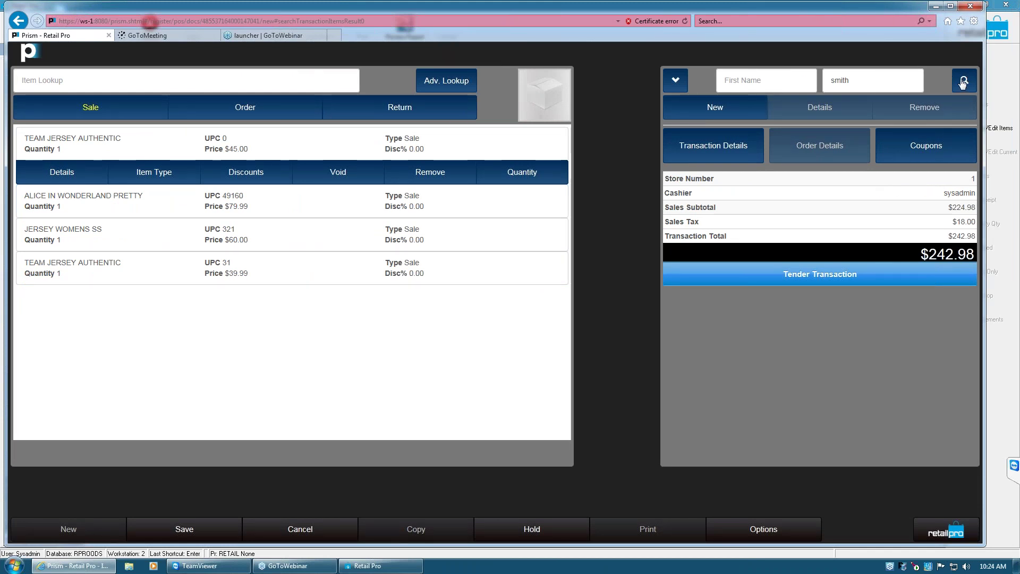
left_click(963, 81)
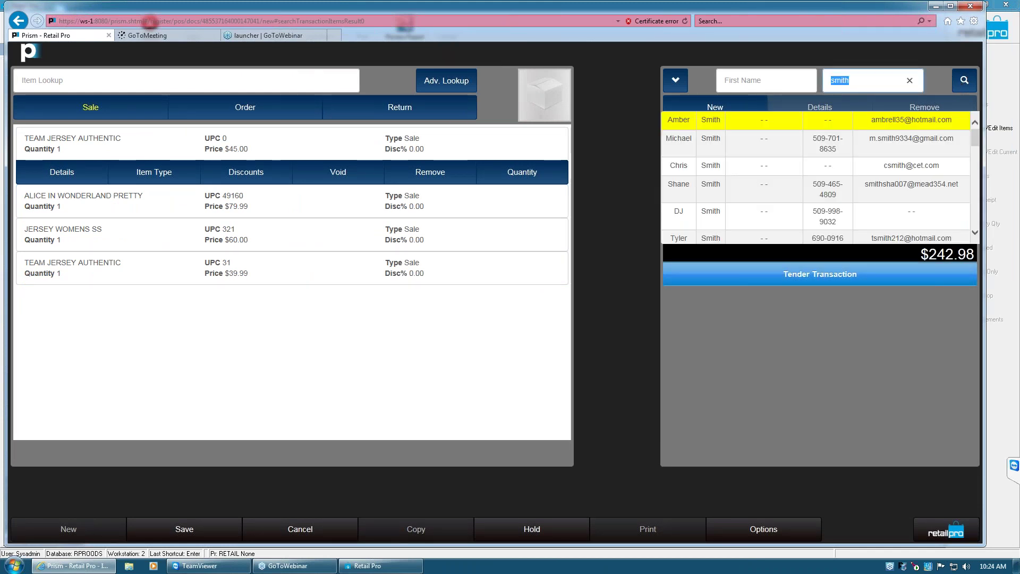
left_click(867, 85)
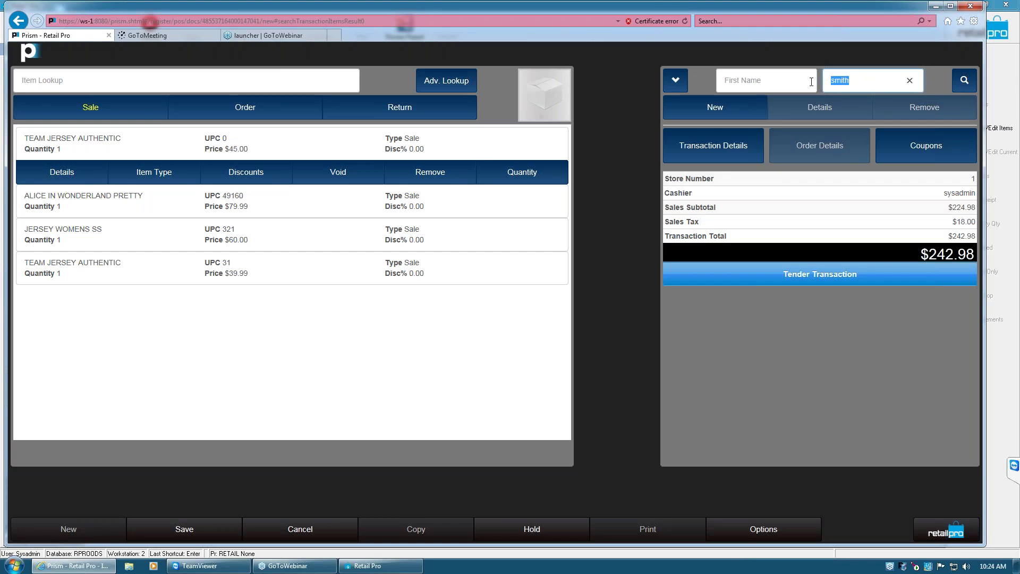
key("BackSpace")
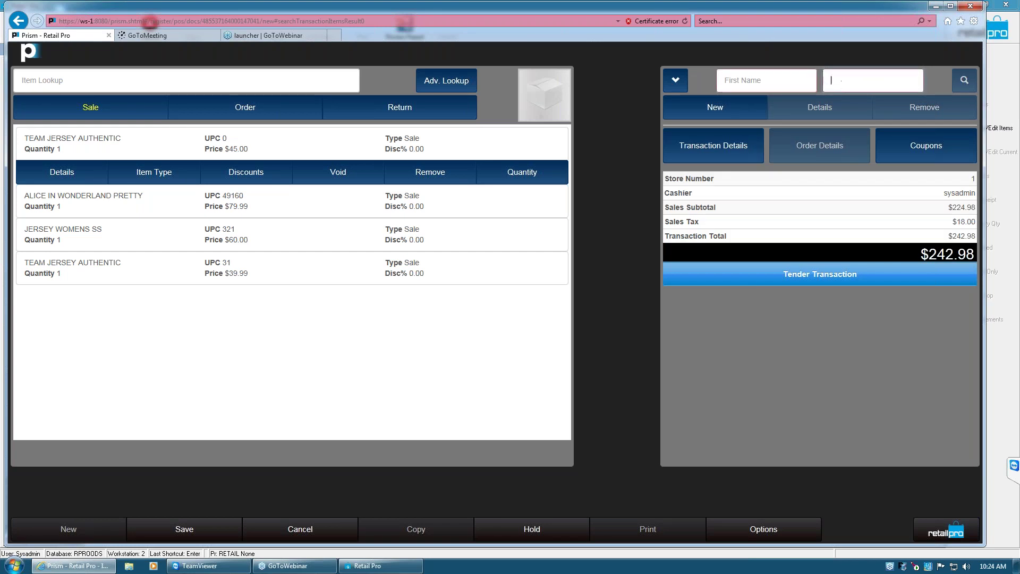
left_click(964, 81)
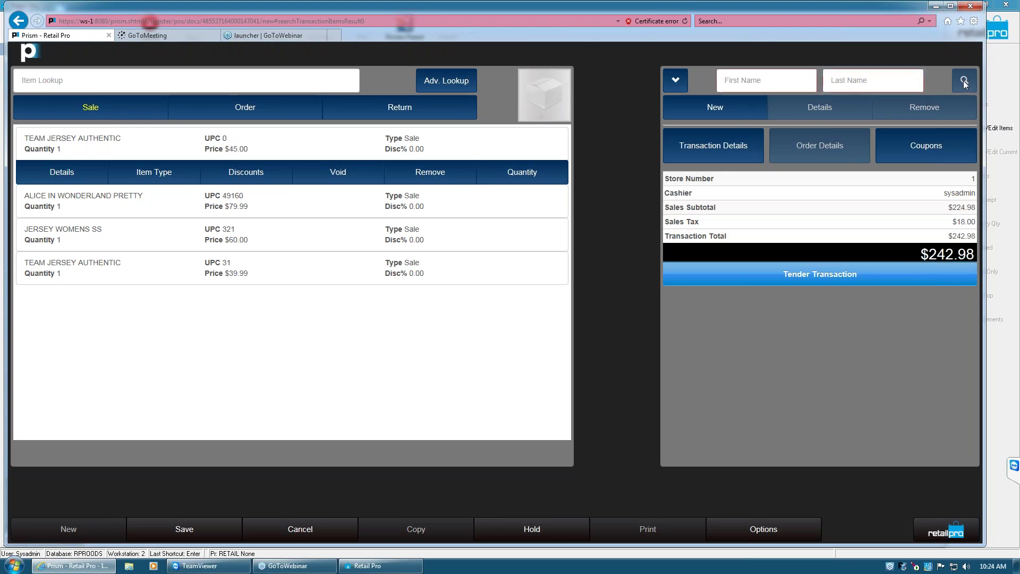
left_click(675, 85)
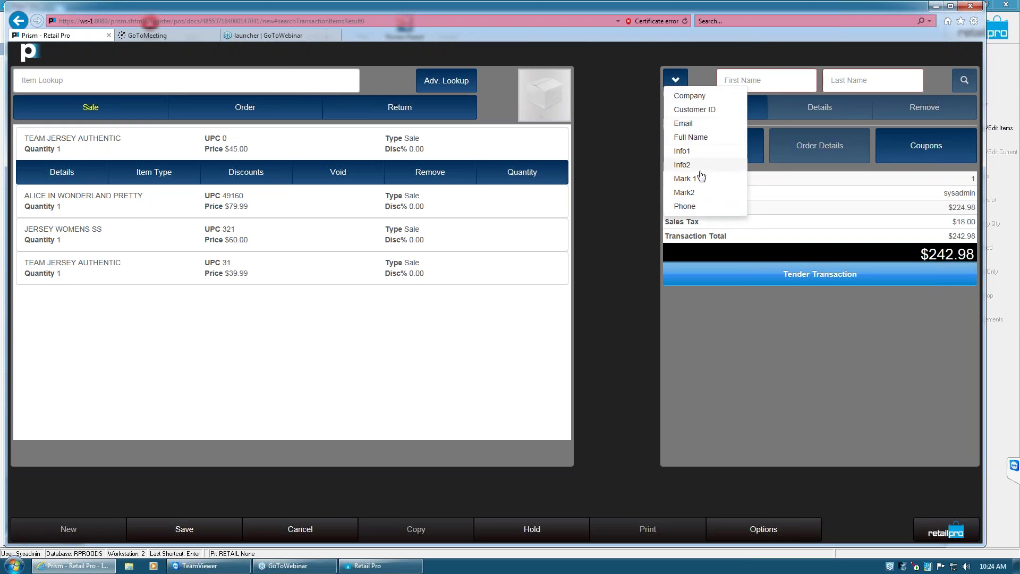
left_click(702, 138)
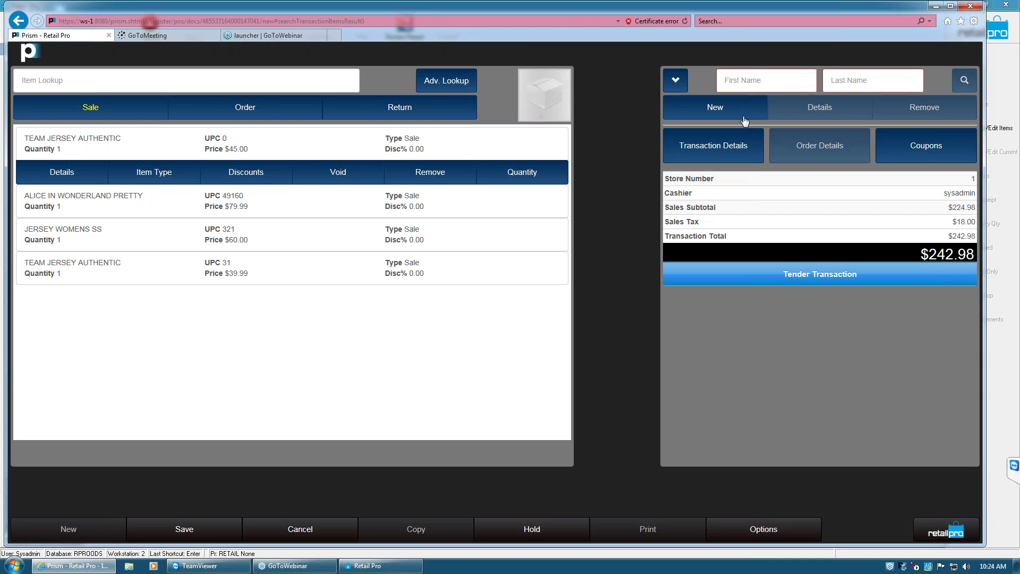
Search by the customer's surname, attach the fourth match, and review their details
left_click(868, 85)
type("smith")
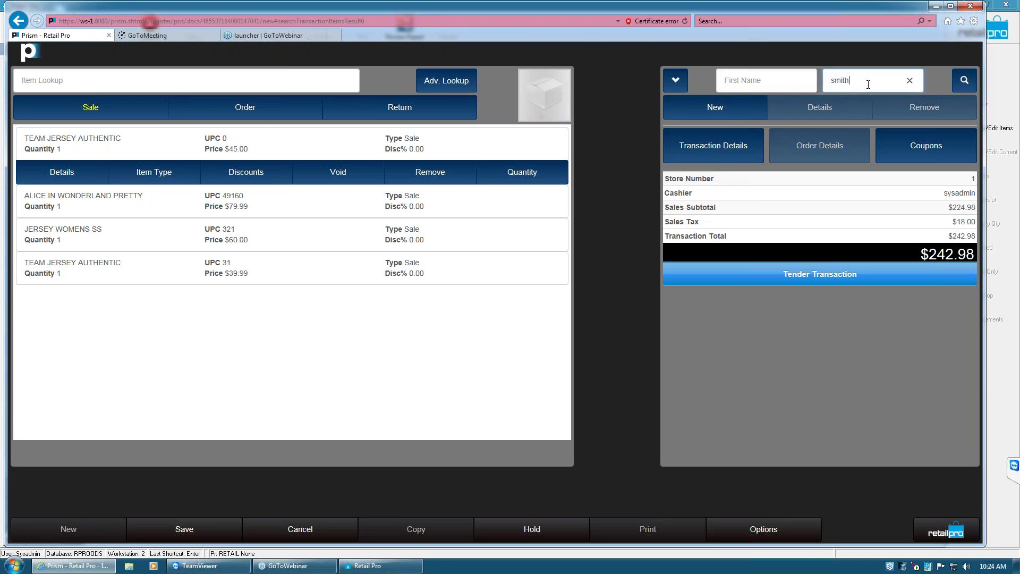
key("Return")
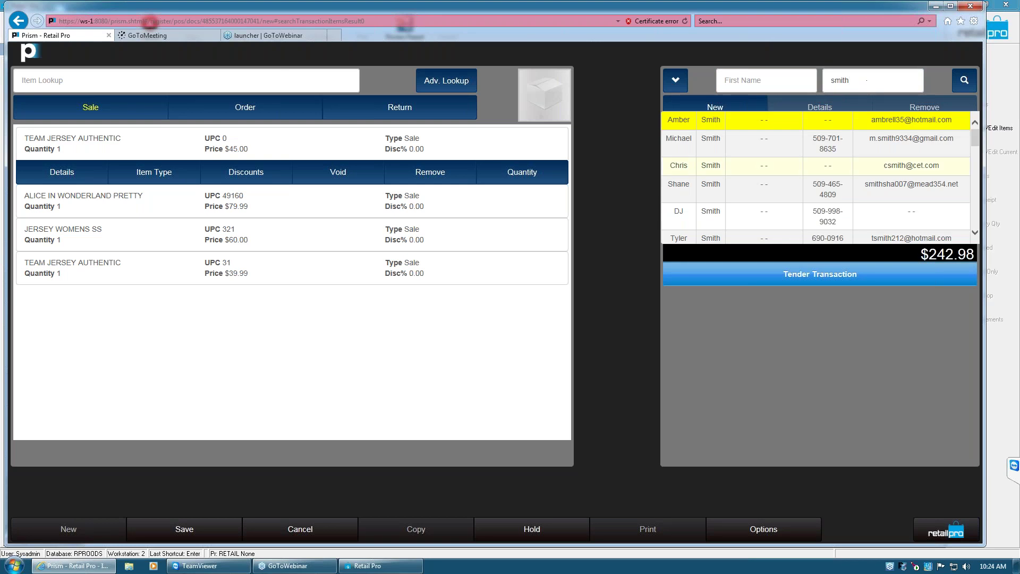
left_click(734, 191)
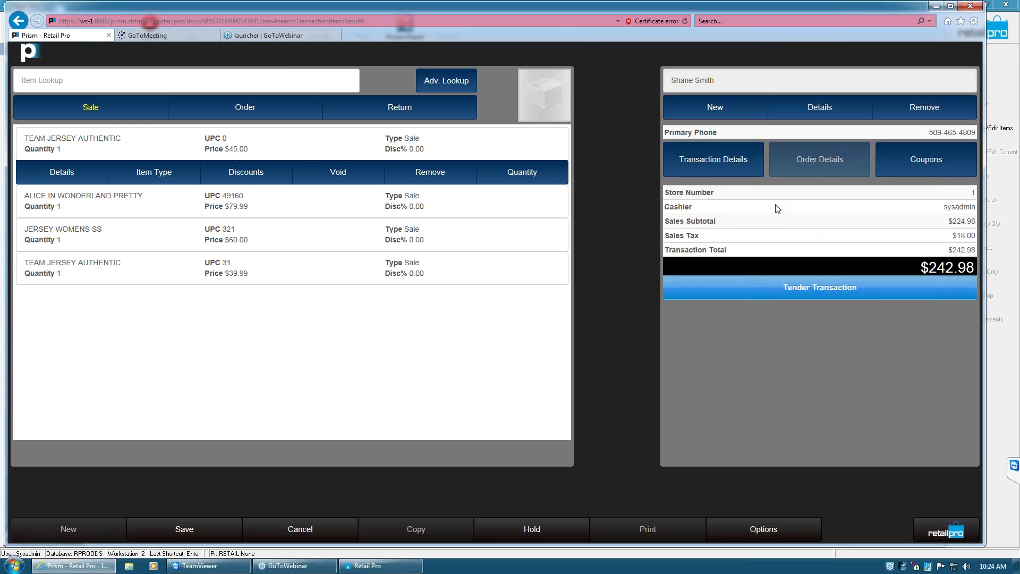
left_click(838, 113)
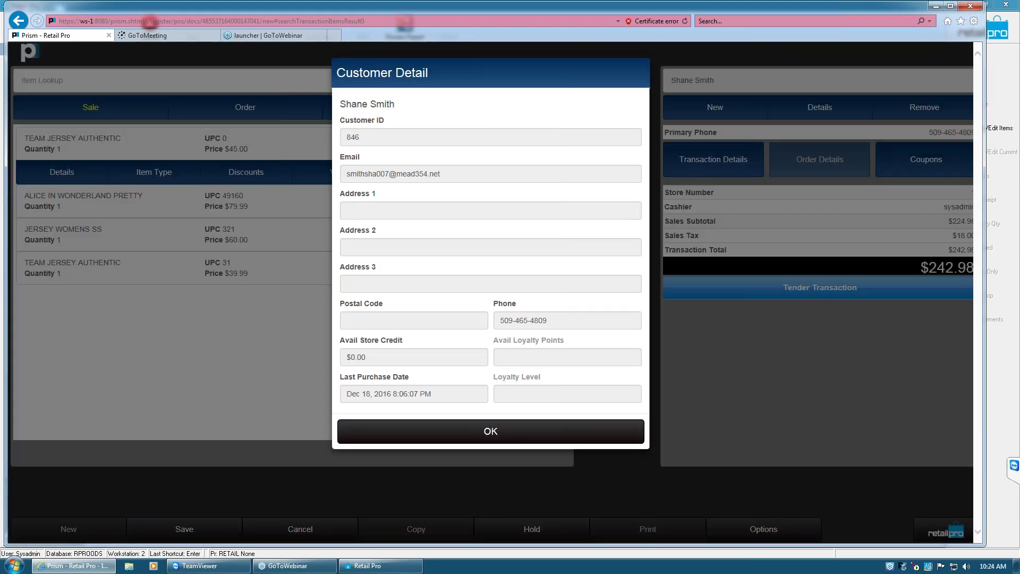
left_click(677, 384)
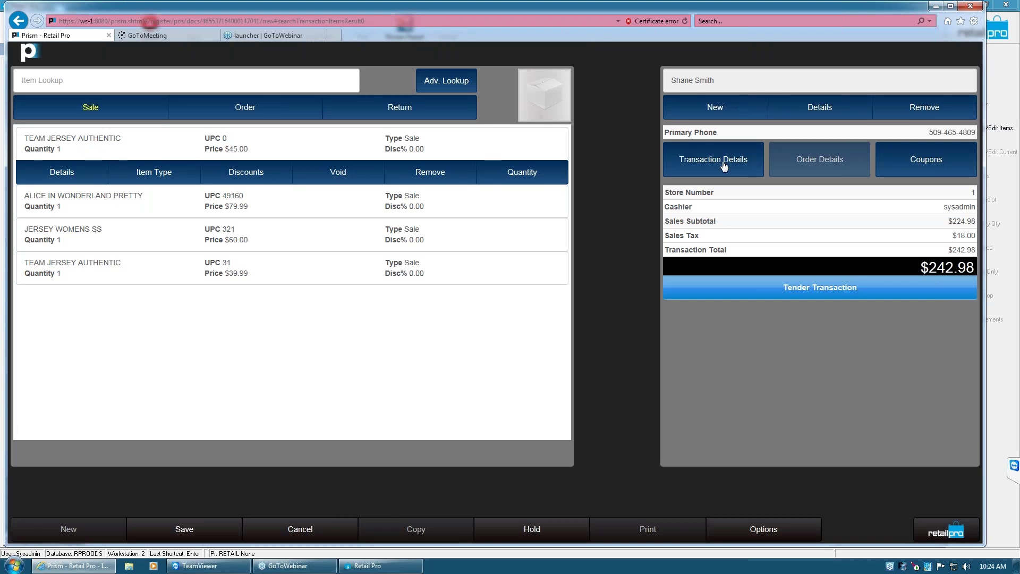
Take $250.00 cash for the $242.98 sale, return $7.02 change, and finalize it
left_click(819, 290)
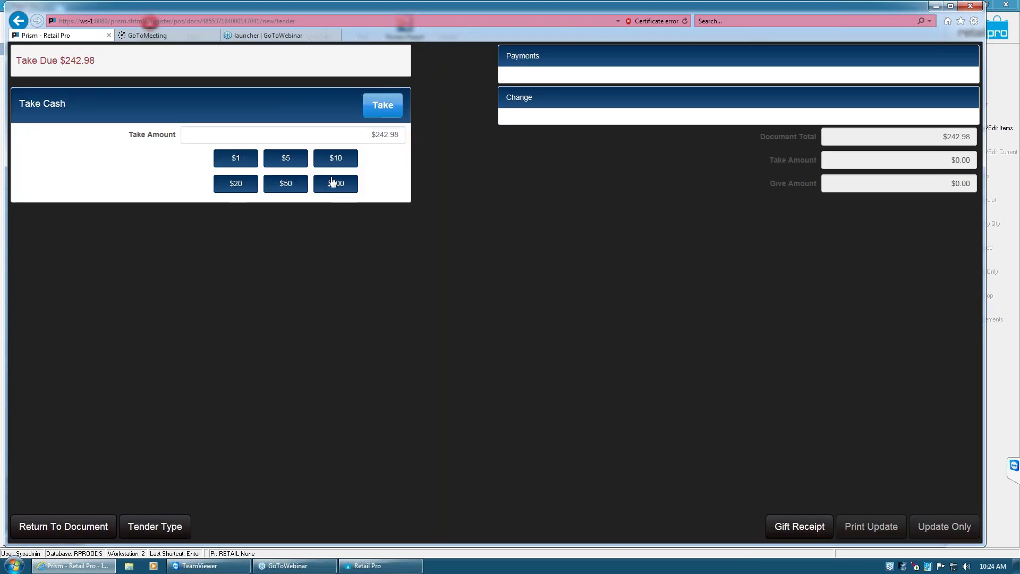
left_click(373, 136)
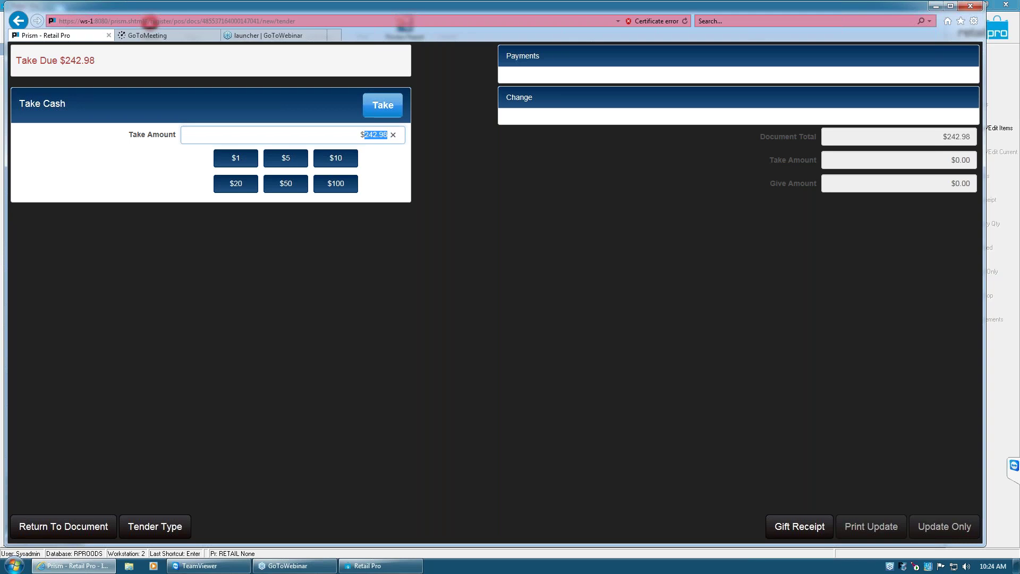
type("250")
left_click(380, 104)
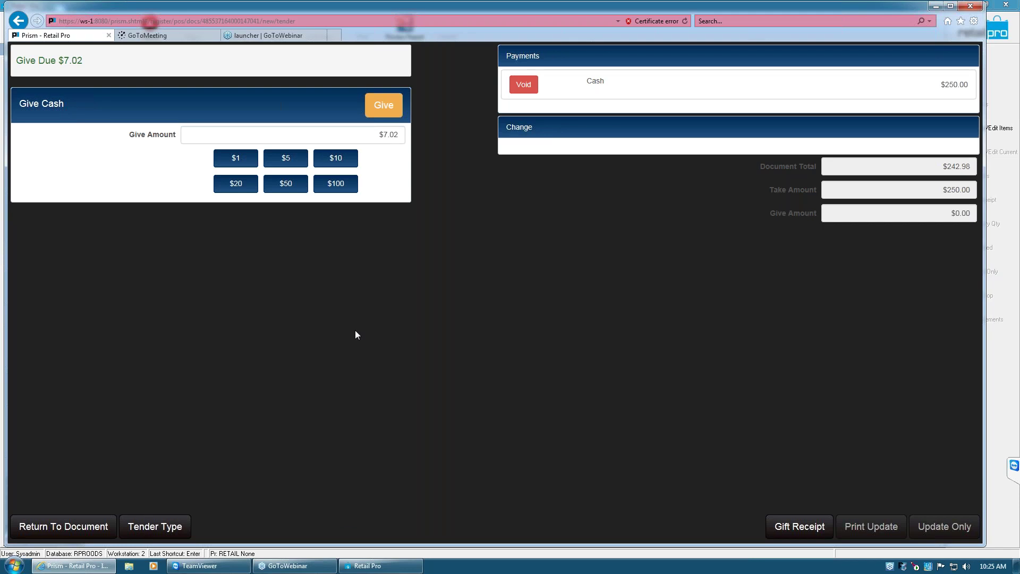
left_click(390, 108)
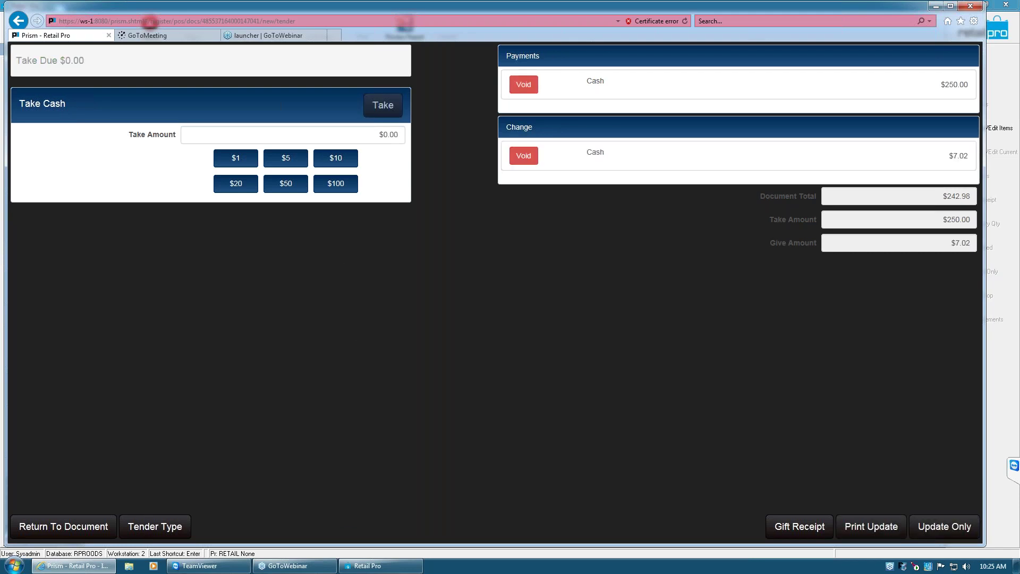
left_click(869, 527)
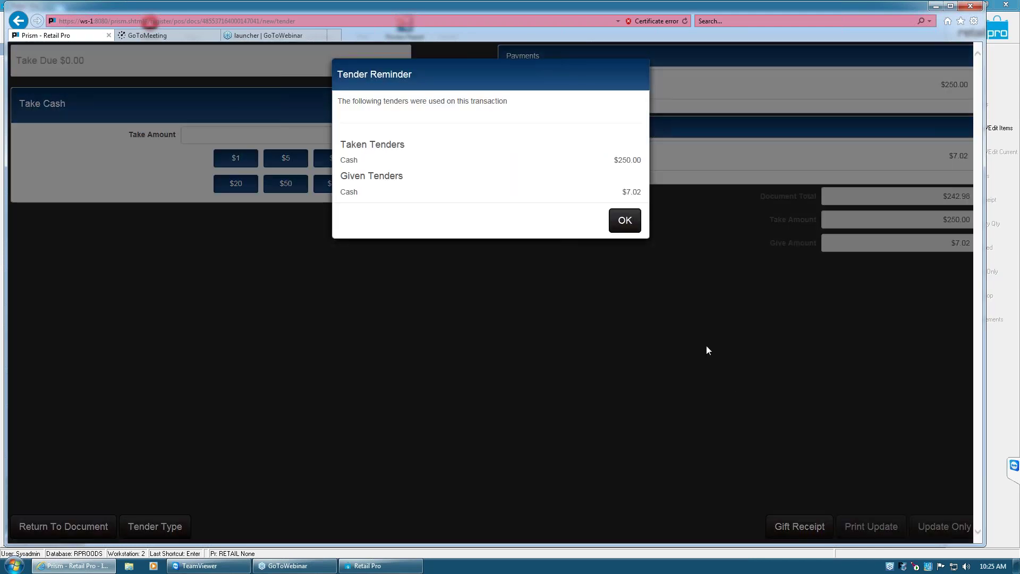
left_click(625, 221)
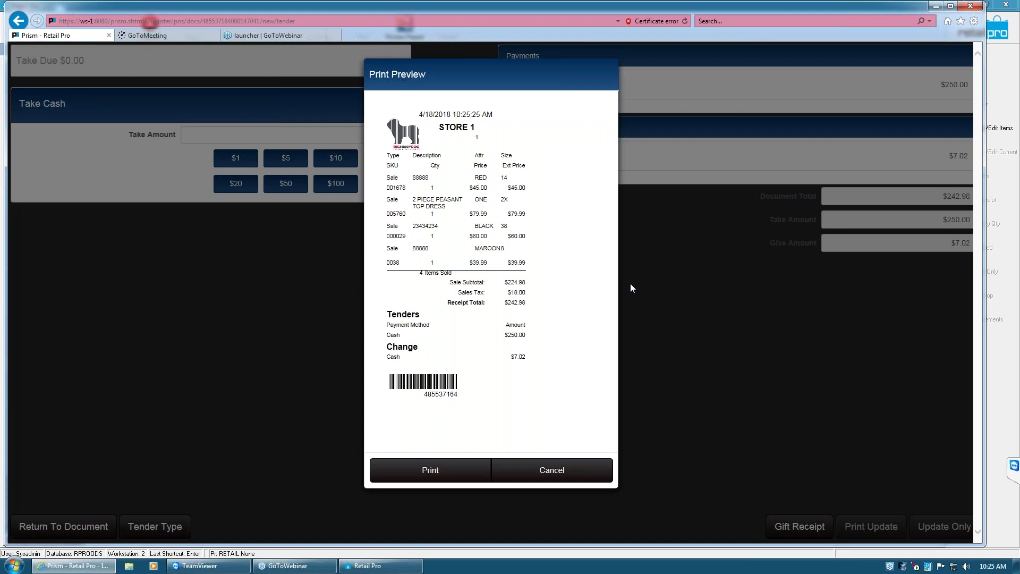
Print the receipt to a saved file and return to the Prism window's empty sale
left_click(437, 469)
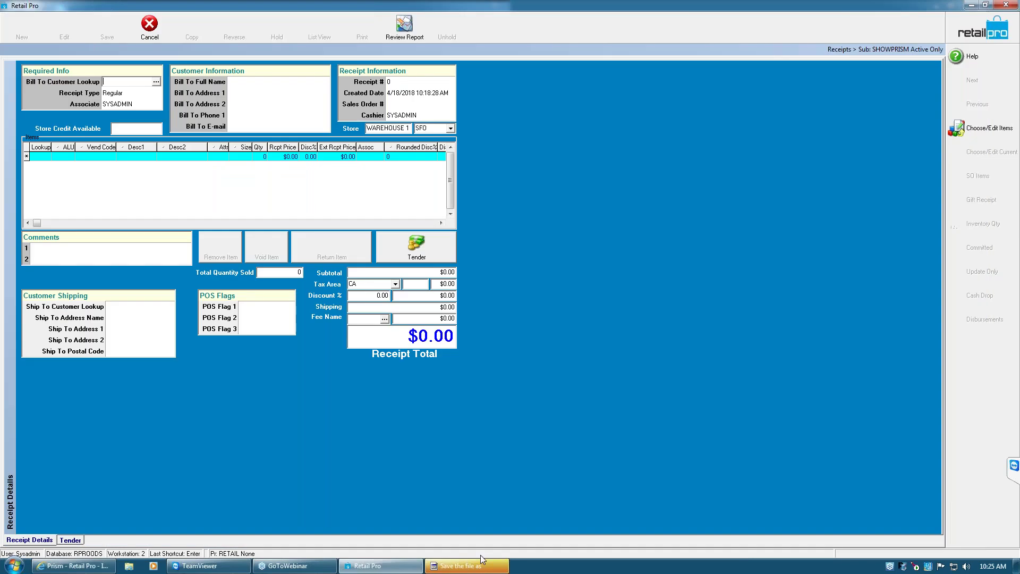
left_click(481, 558)
left_click(473, 269)
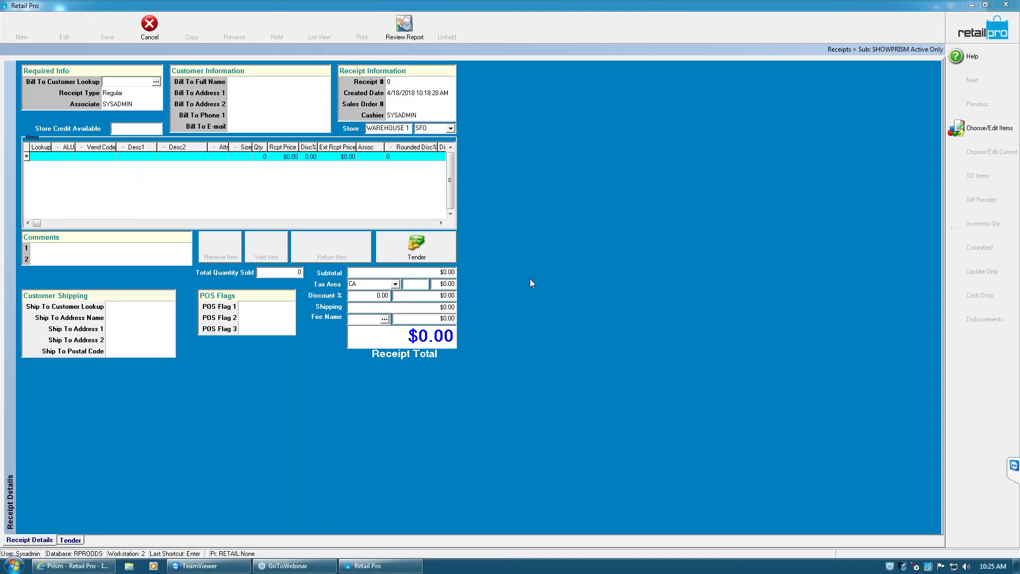
left_click(74, 566)
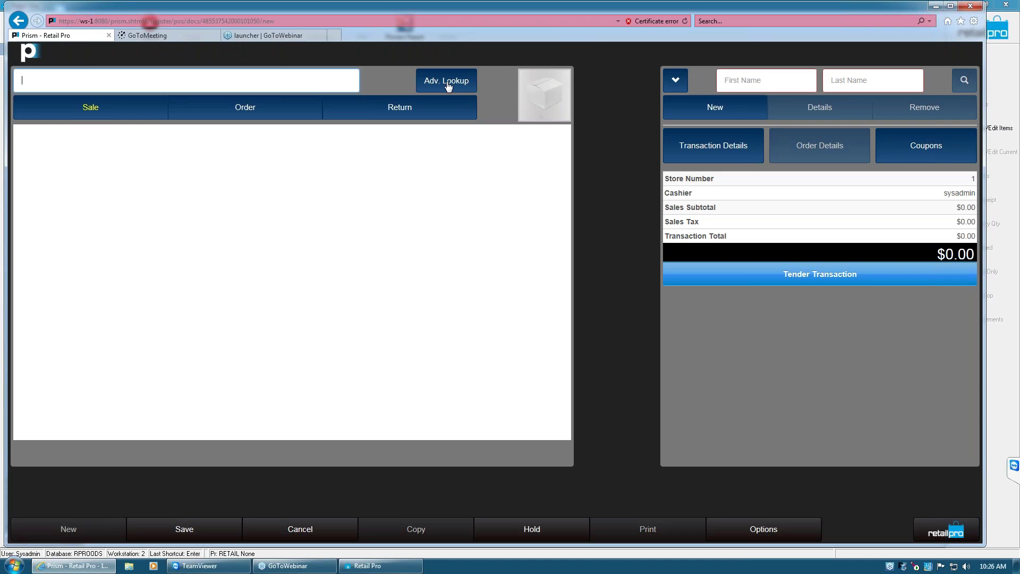
Open Advanced Item Lookup and search Desc 1 for 'team', which finds no records
left_click(448, 87)
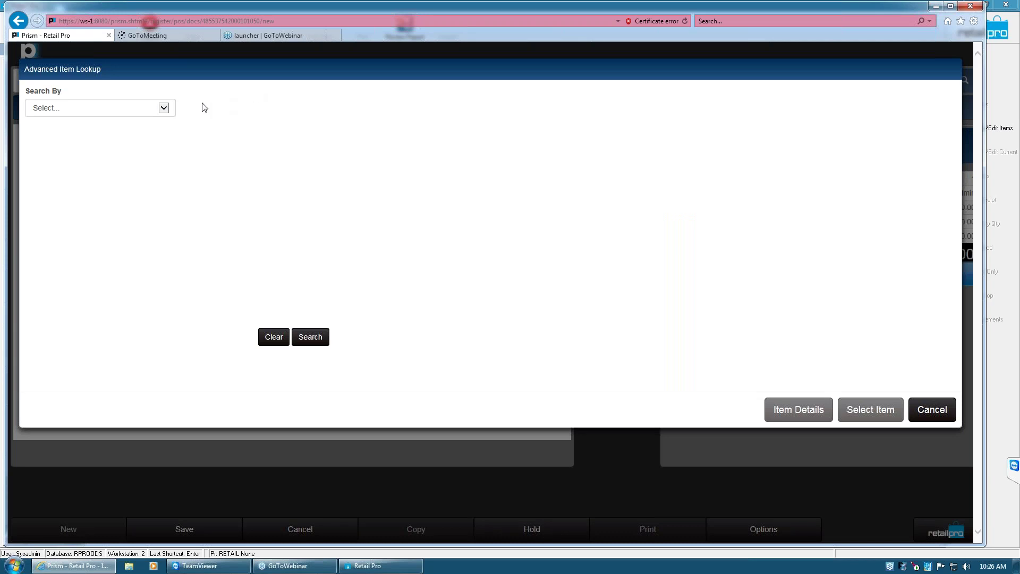
left_click(163, 112)
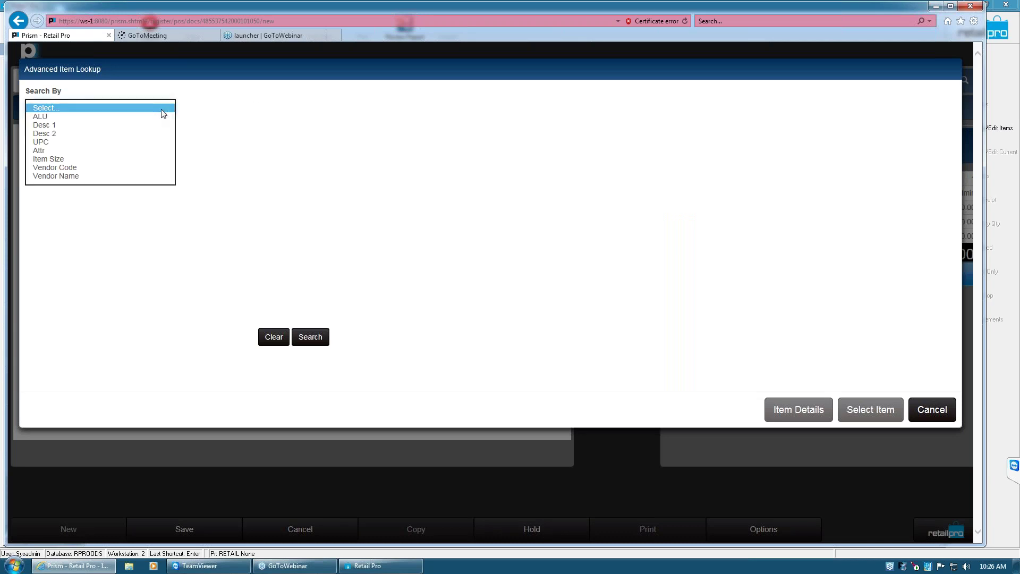
left_click(125, 128)
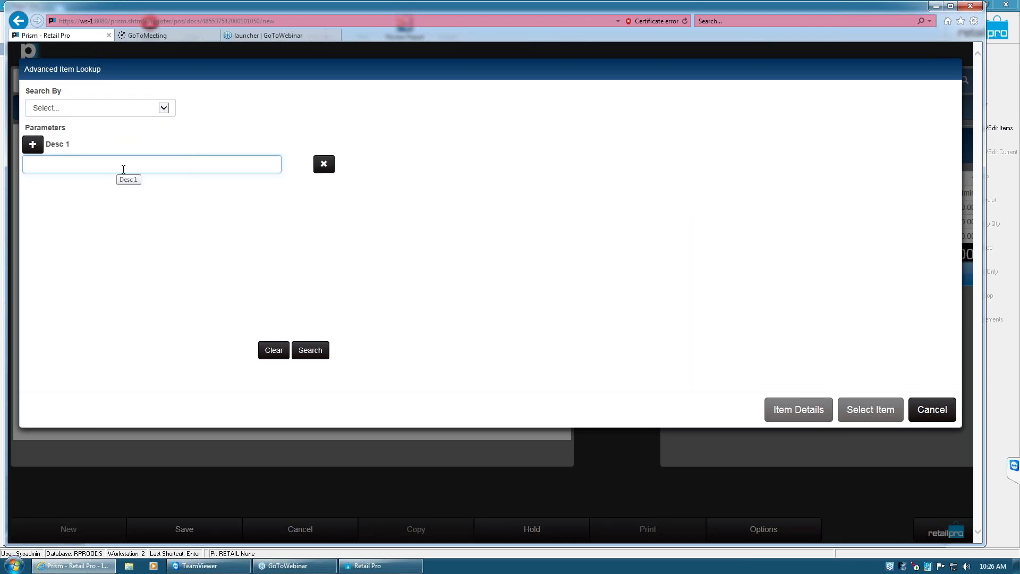
type("team")
left_click(312, 352)
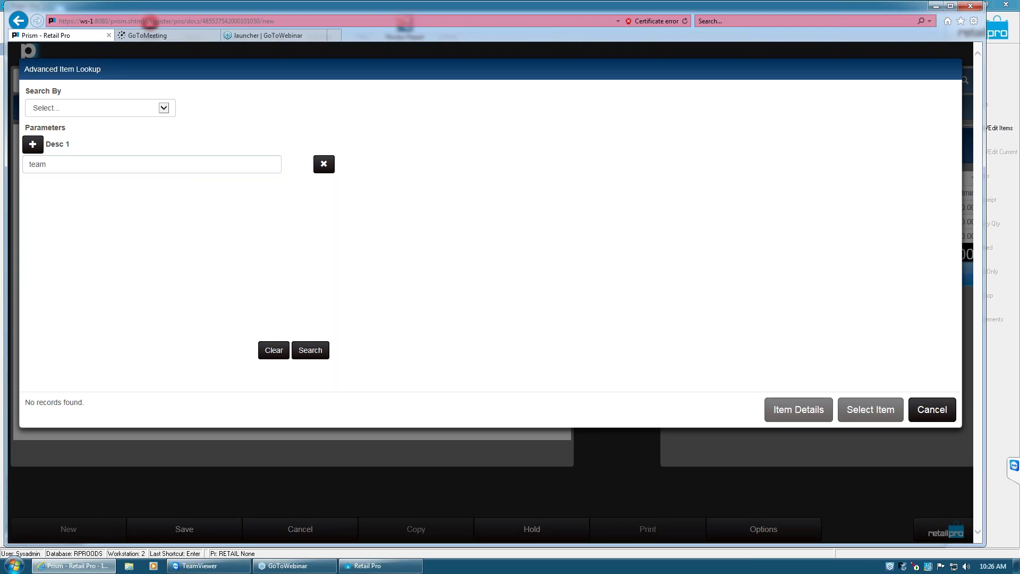
Select and delete the 'team' text from the Desc 1 field
left_click(64, 167)
left_click_drag(65, 164, 5, 159)
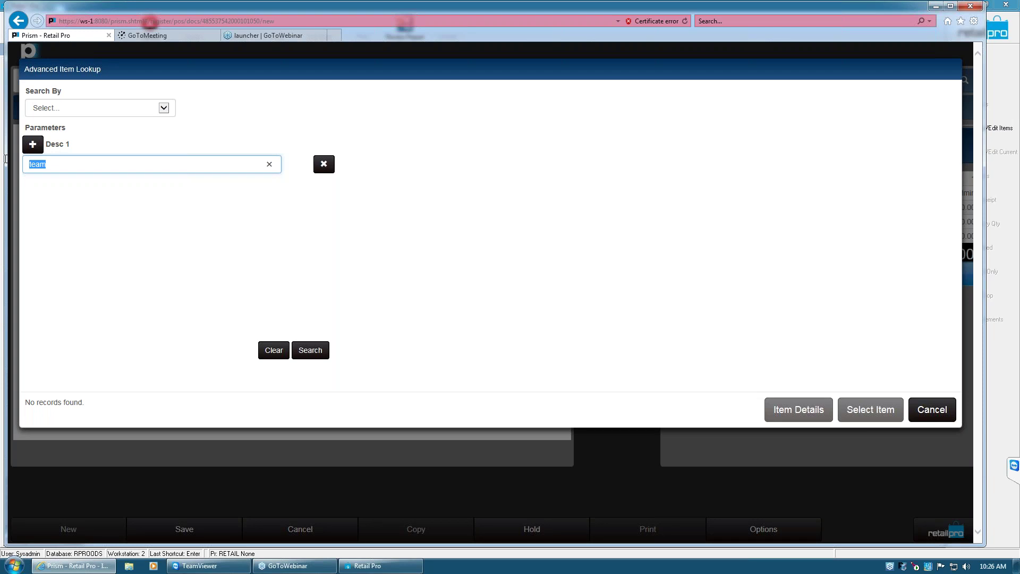
left_click(73, 162)
left_click_drag(64, 164, 5, 165)
key("BackSpace")
Add a Desc 2 search parameter with the value 'team'
left_click(164, 108)
left_click(112, 133)
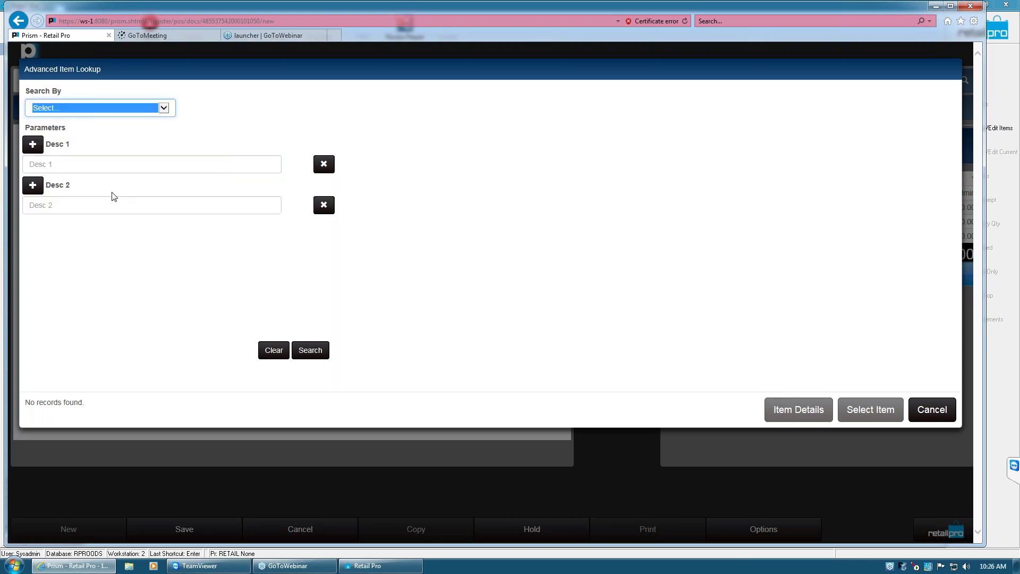
left_click(99, 205)
type("team")
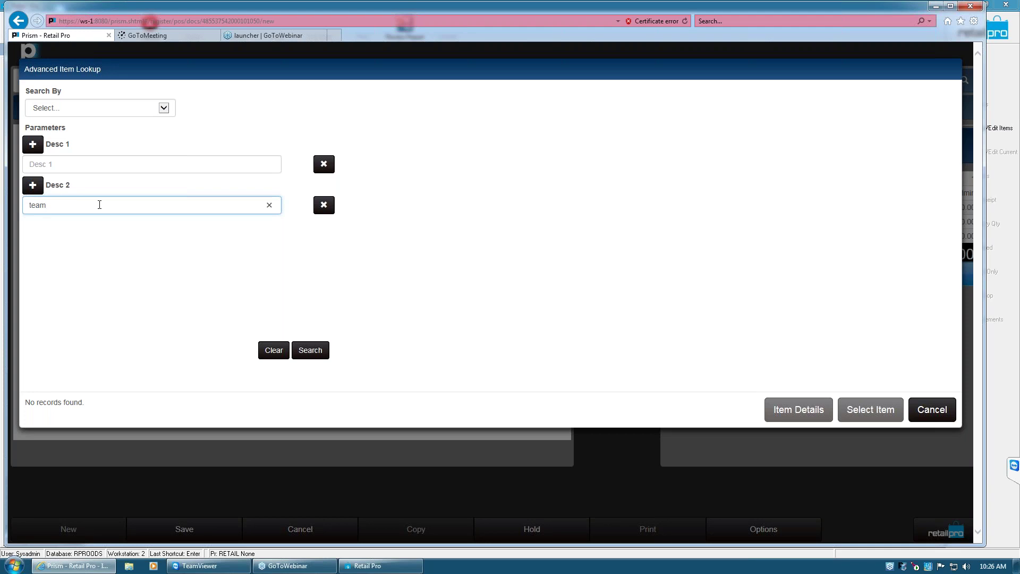
key("ctrl+a")
key("End")
Try '*team*' in Desc 1, delete it, and search using Desc 2 only
left_click(227, 164)
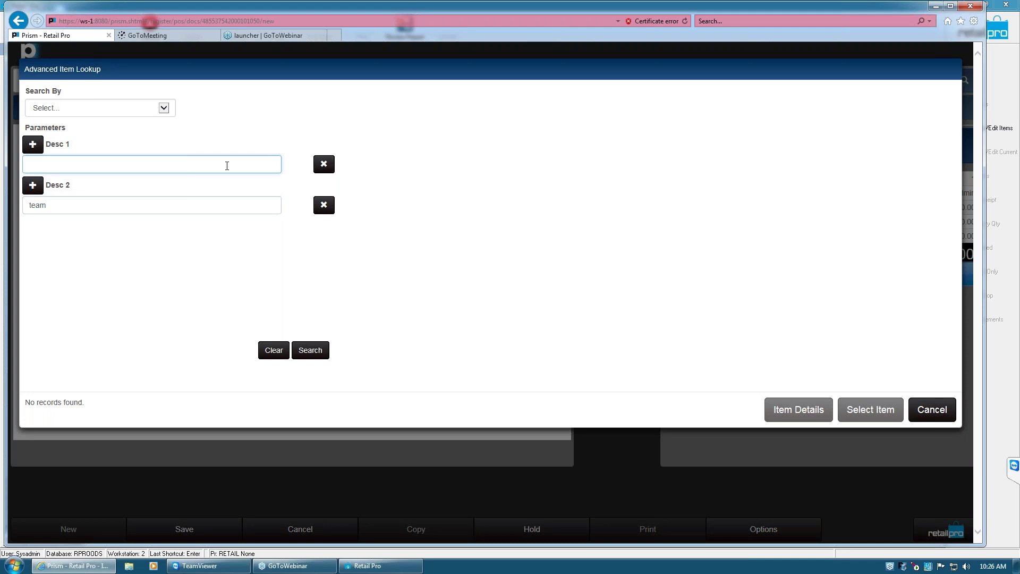
type("*team*")
triple_click(53, 169)
key("BackSpace")
left_click(323, 350)
Remove both the Desc 2 and Desc 1 search parameters
left_click(61, 206)
double_click(34, 206)
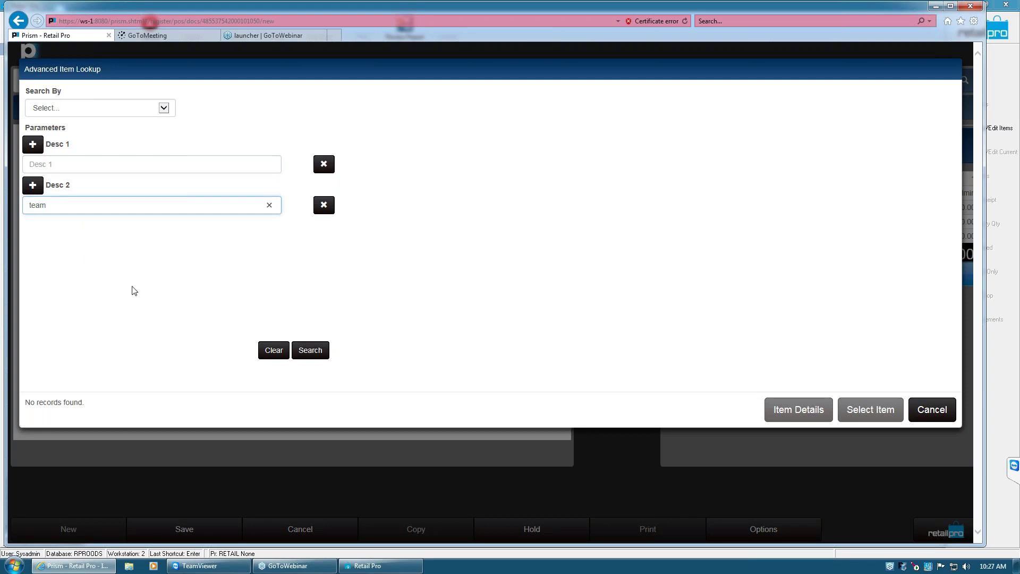
double_click(45, 206)
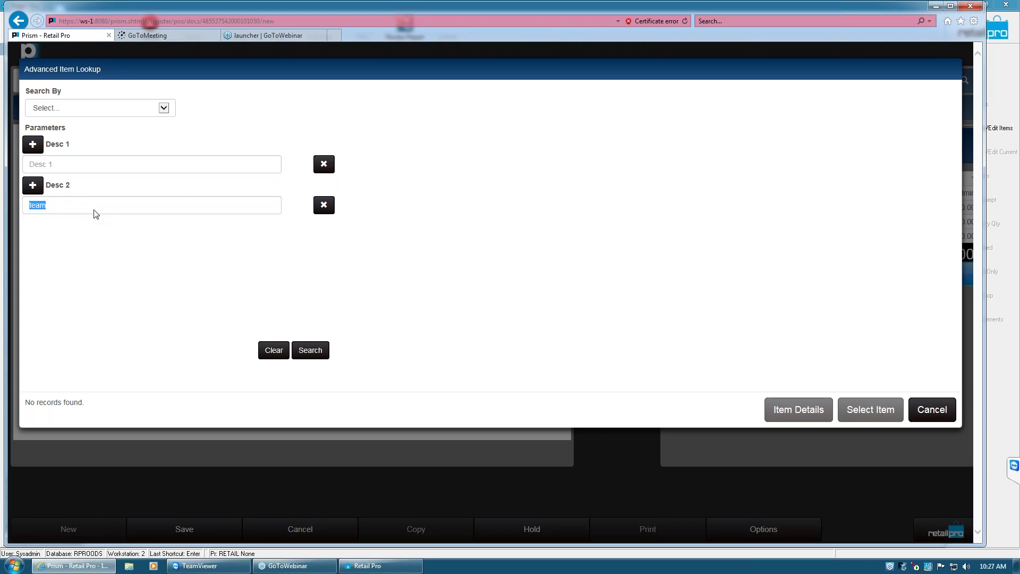
left_click(322, 206)
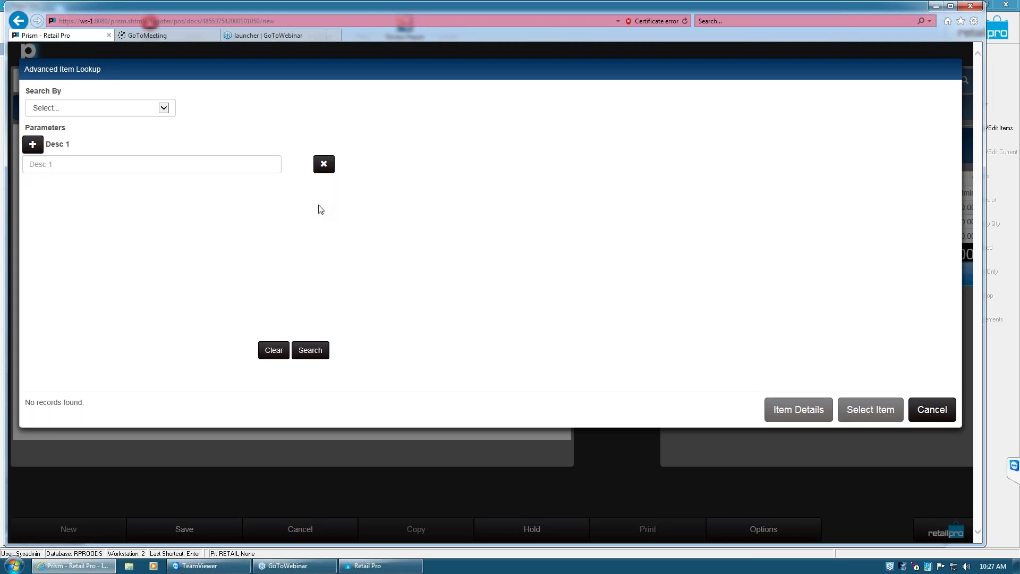
left_click(324, 166)
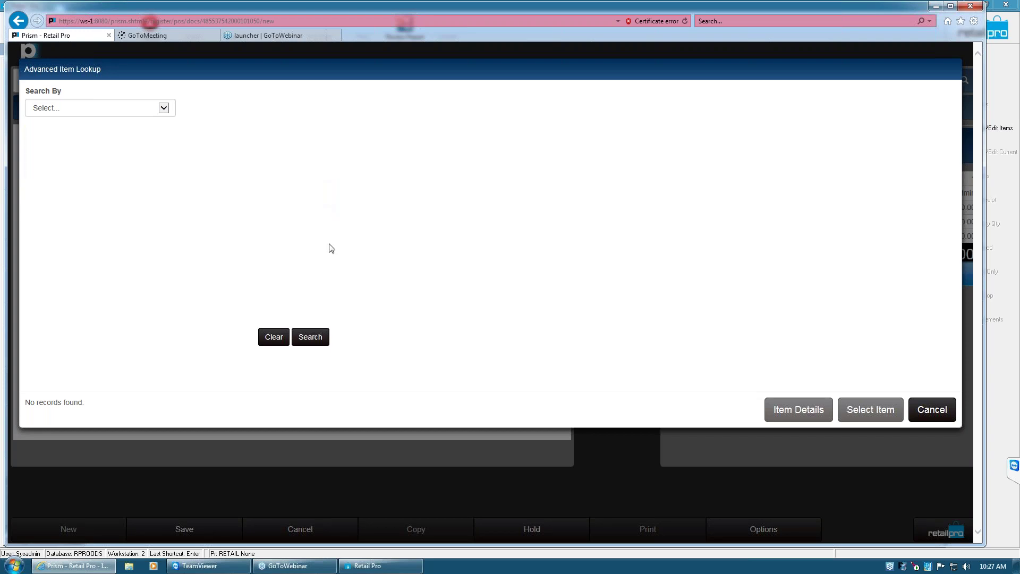
Search all items, widen the Desc 1 column, then search Desc 1 for 'jack'
left_click(313, 343)
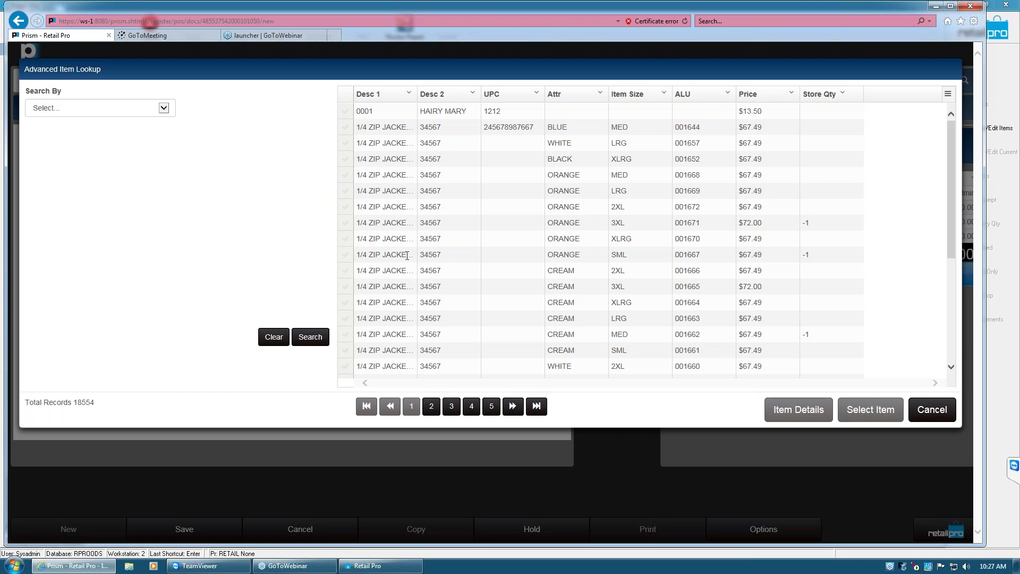
left_click_drag(416, 95, 459, 175)
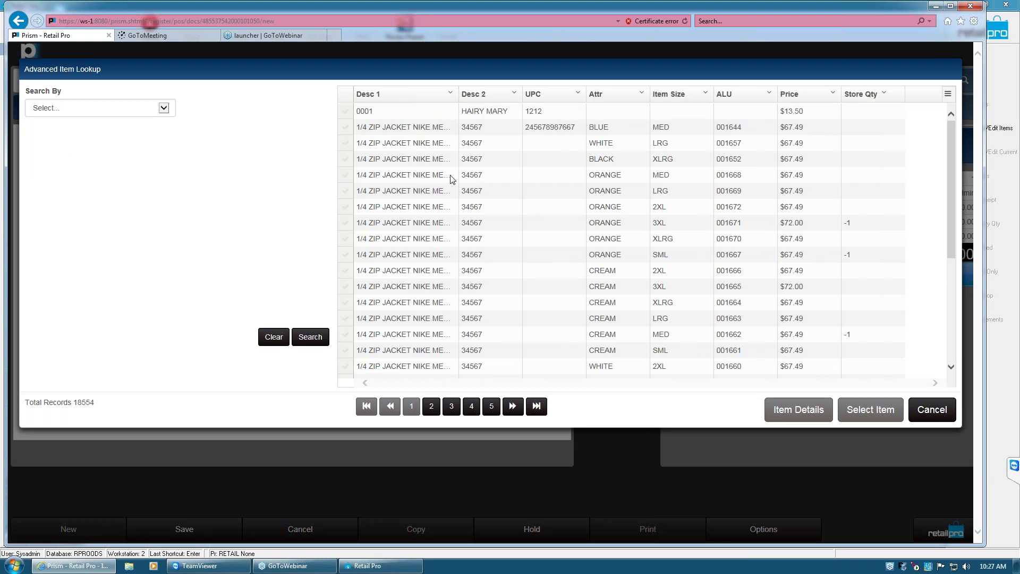
left_click(277, 340)
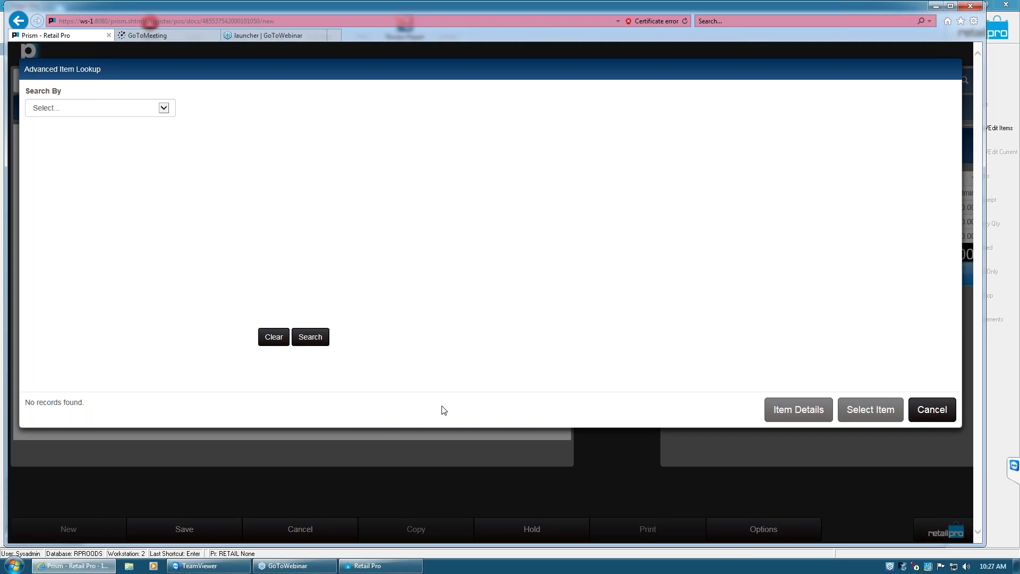
left_click(99, 107)
left_click(85, 128)
left_click(80, 161)
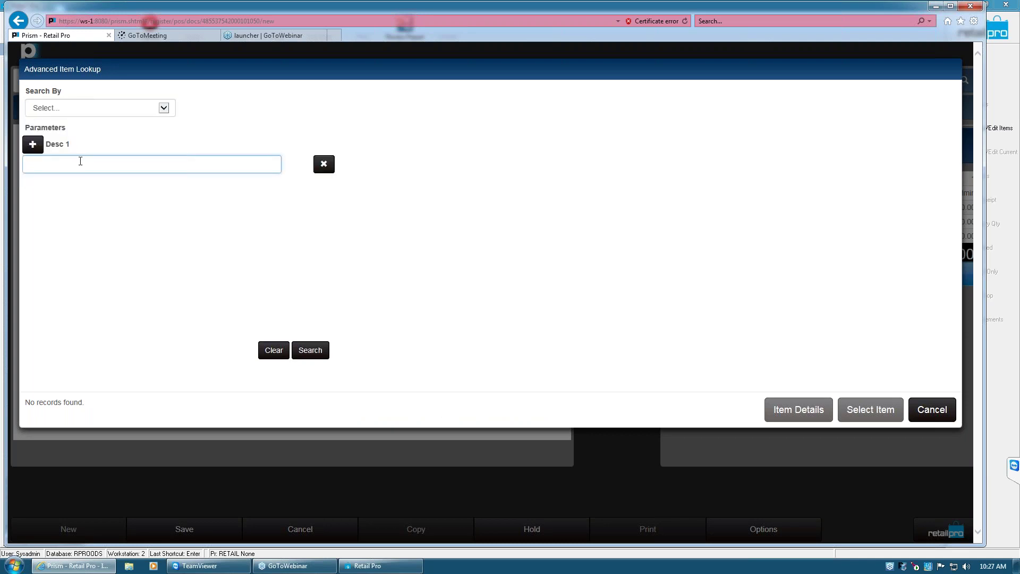
type("jack")
left_click(318, 351)
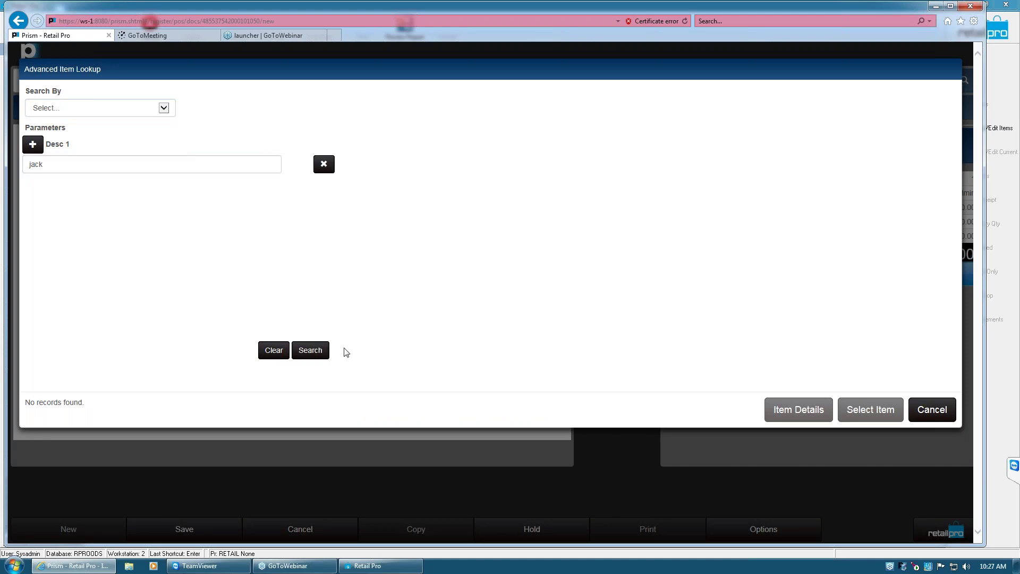
Remove the Desc 1 'jack' parameter and search all items unfiltered
left_click(153, 109)
left_click(156, 110)
left_click(84, 167)
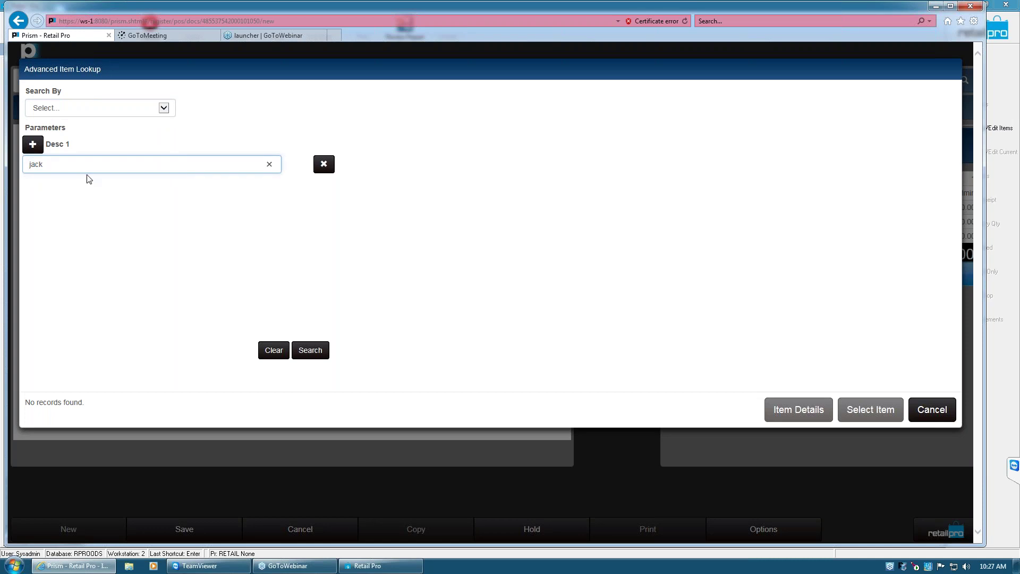
left_click(324, 166)
left_click(313, 338)
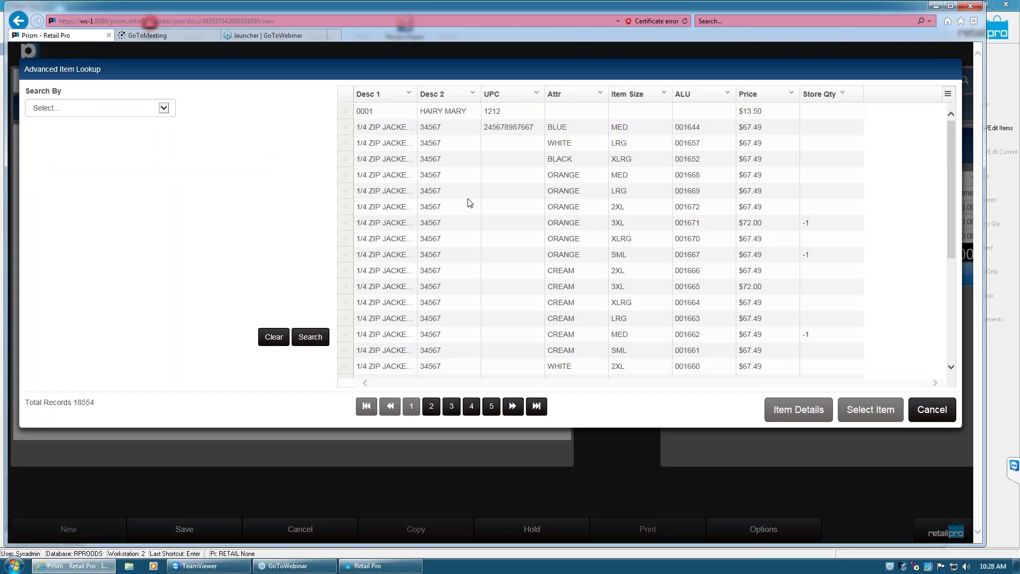
Check the WHITE XLRG, BLACK 3XL and BLACK MED jackets and add them to the sale
left_click_drag(947, 198, 947, 304)
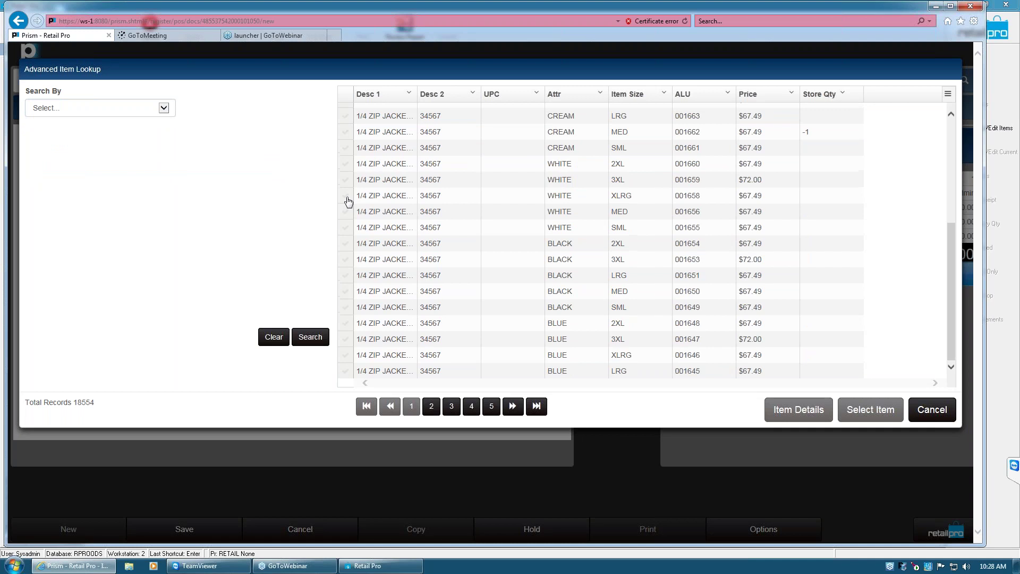
left_click(346, 196)
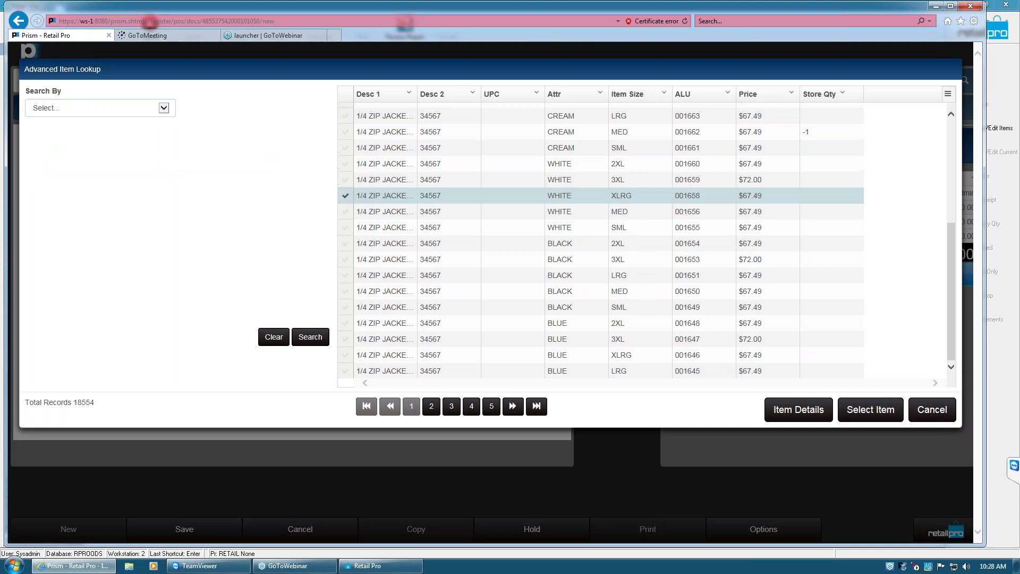
left_click(347, 261)
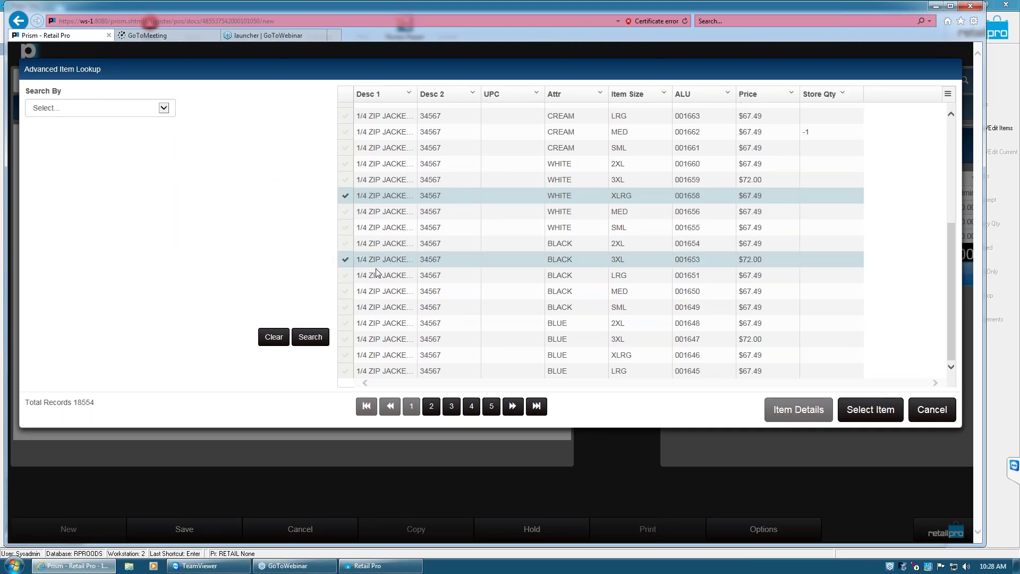
left_click(346, 292)
left_click(432, 405)
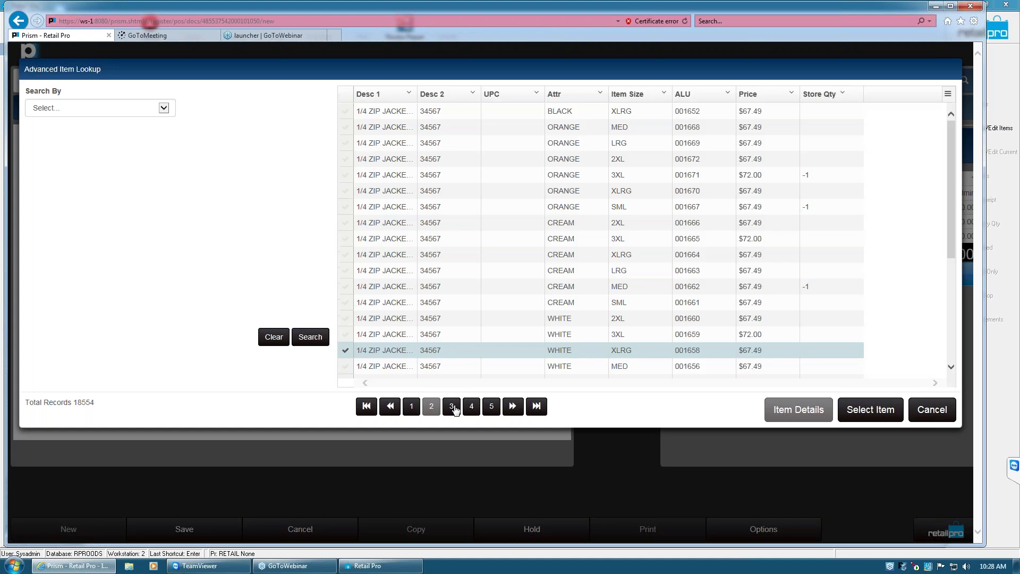
left_click(453, 406)
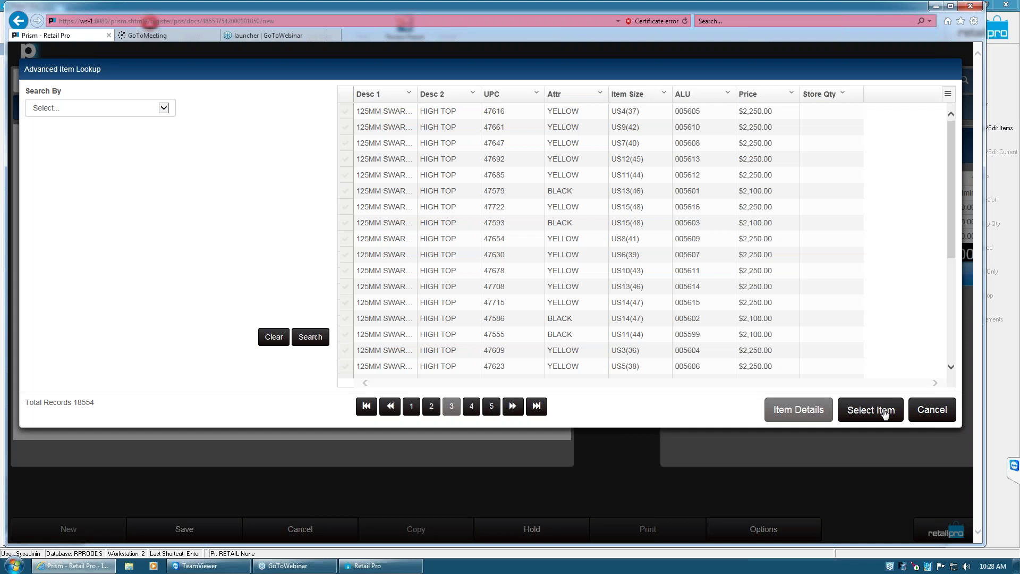
left_click(883, 414)
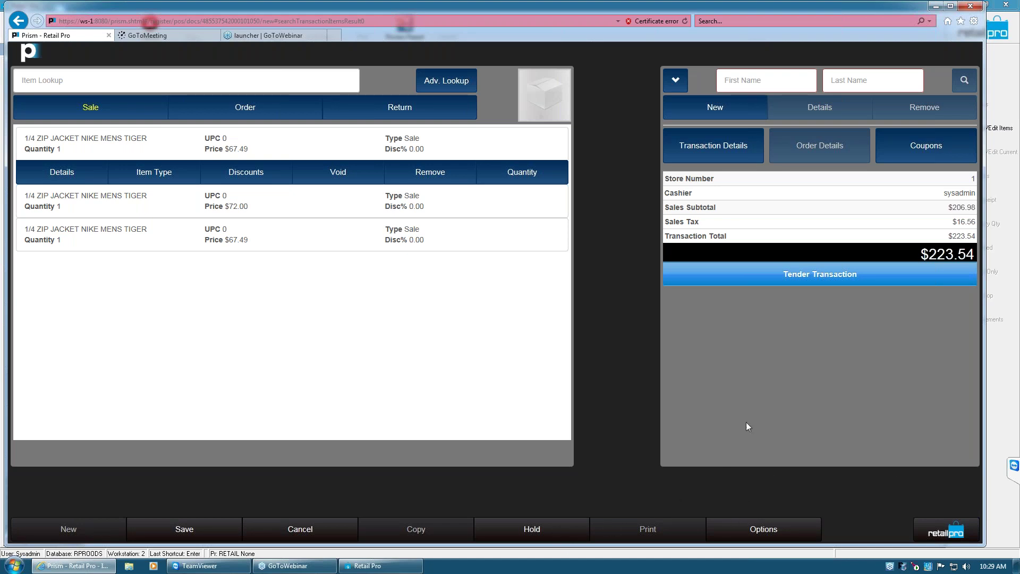
Review the transaction's fee, shipping, price level, discount, tax and notes details without changes
left_click(716, 151)
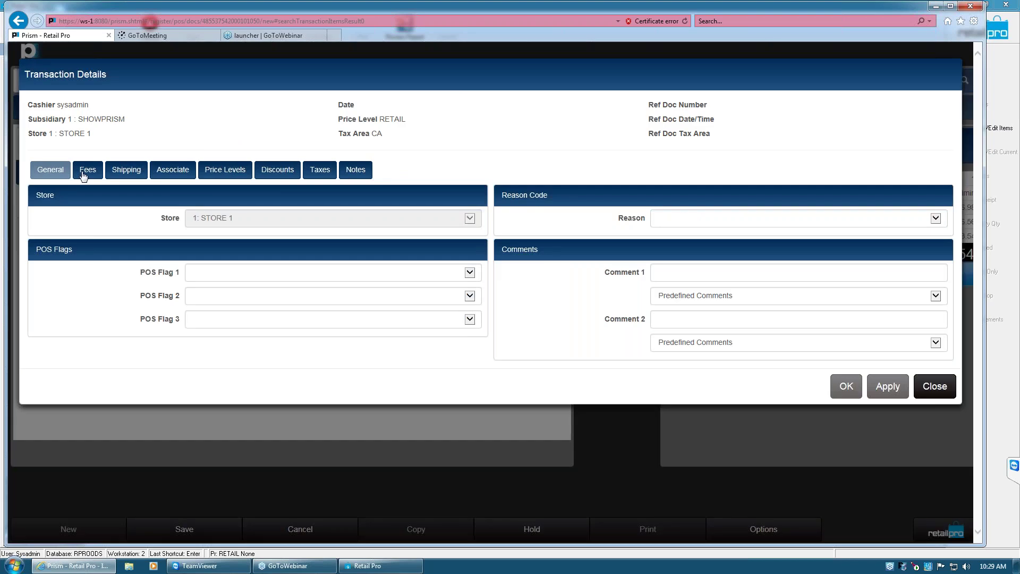
left_click(87, 170)
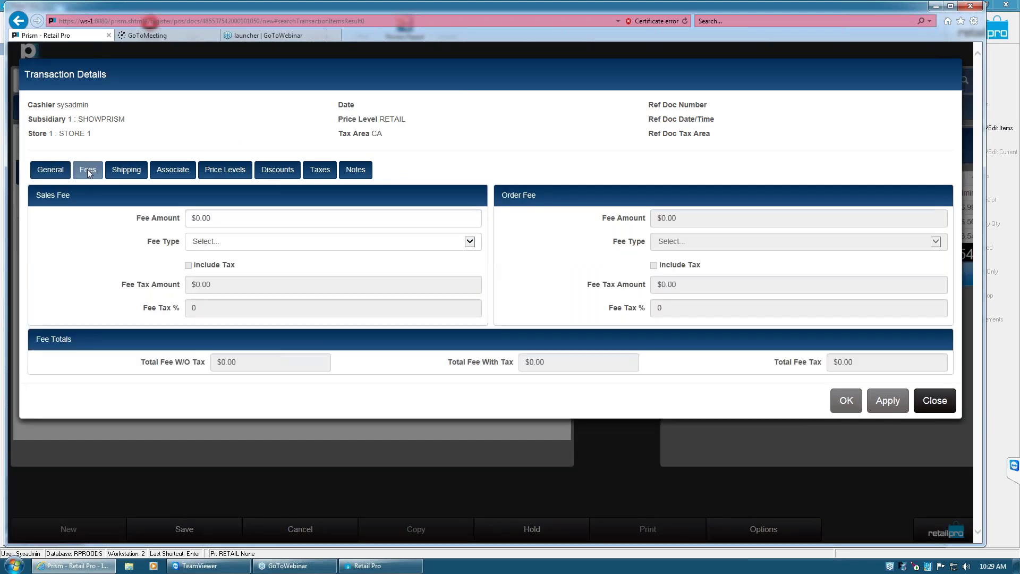
left_click(126, 170)
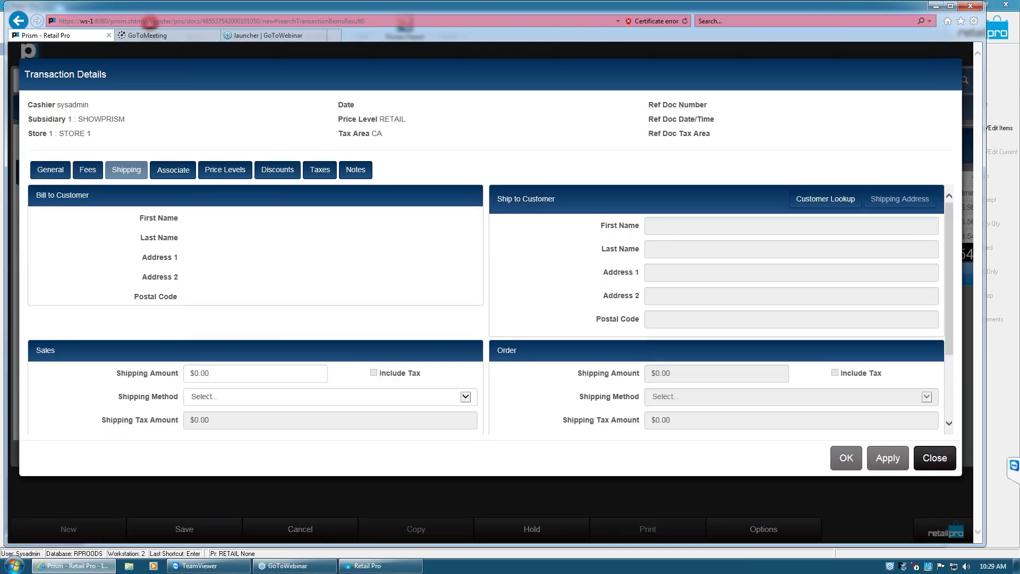
left_click(224, 169)
left_click(276, 170)
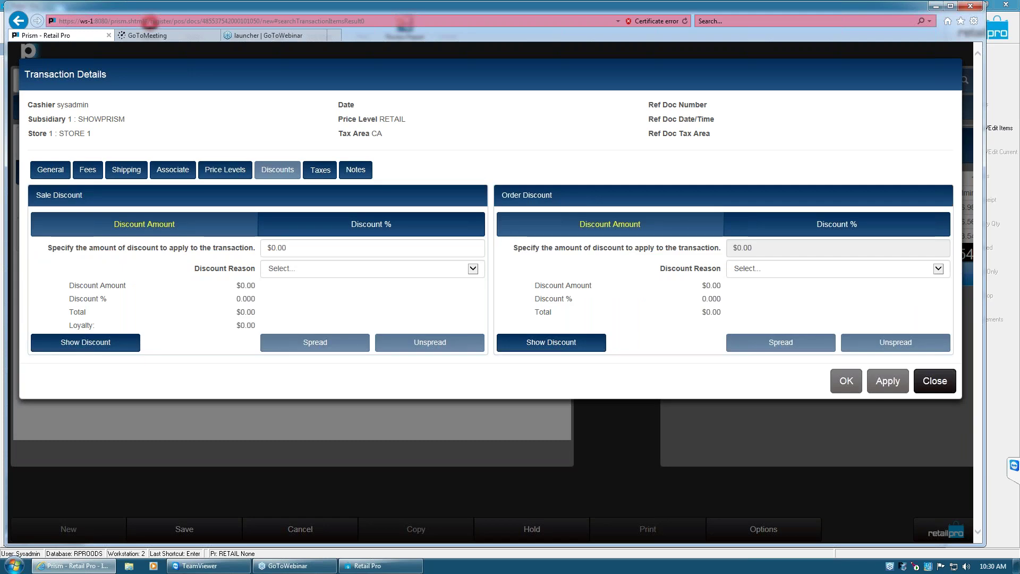
left_click(319, 169)
left_click(355, 170)
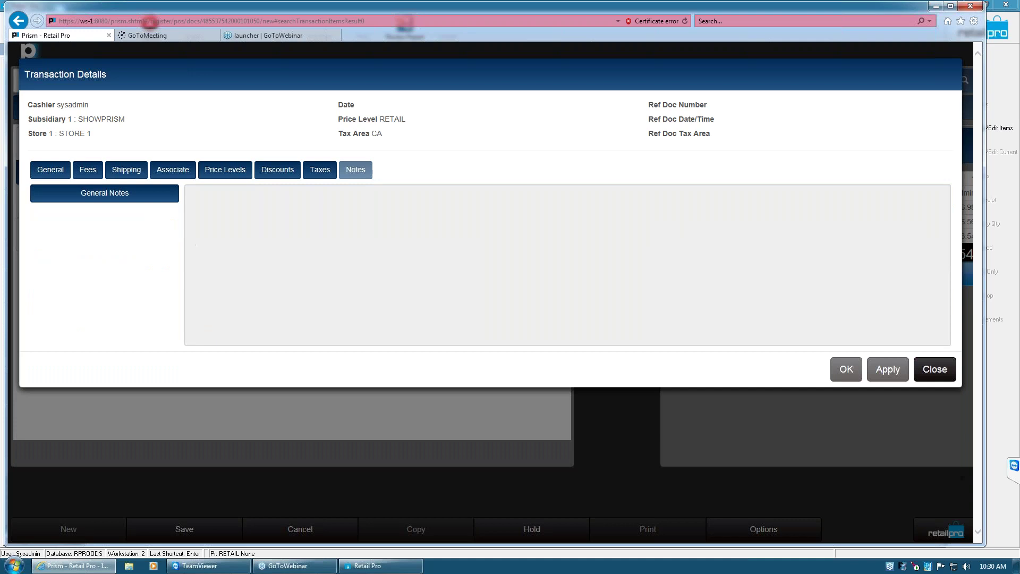
left_click(934, 369)
Check the $72.00 jacket's on-hand quantities at each store, leaving it unchanged
left_click(127, 212)
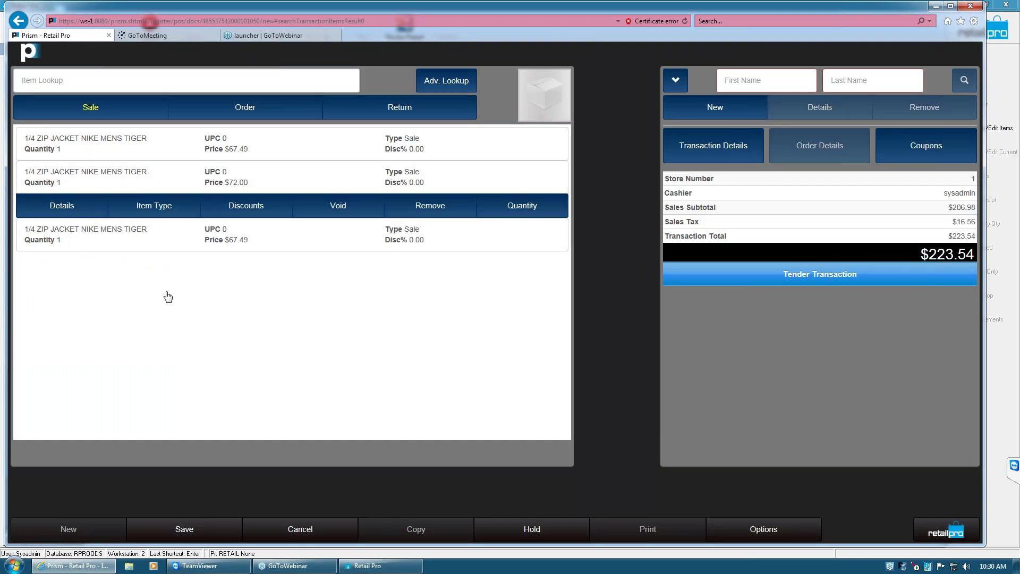
left_click(61, 205)
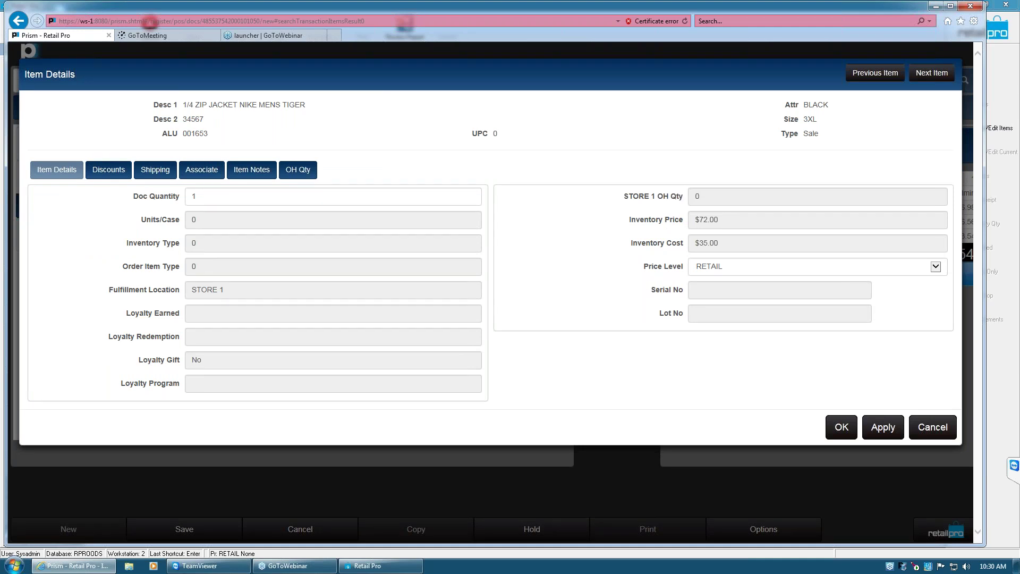
left_click(297, 171)
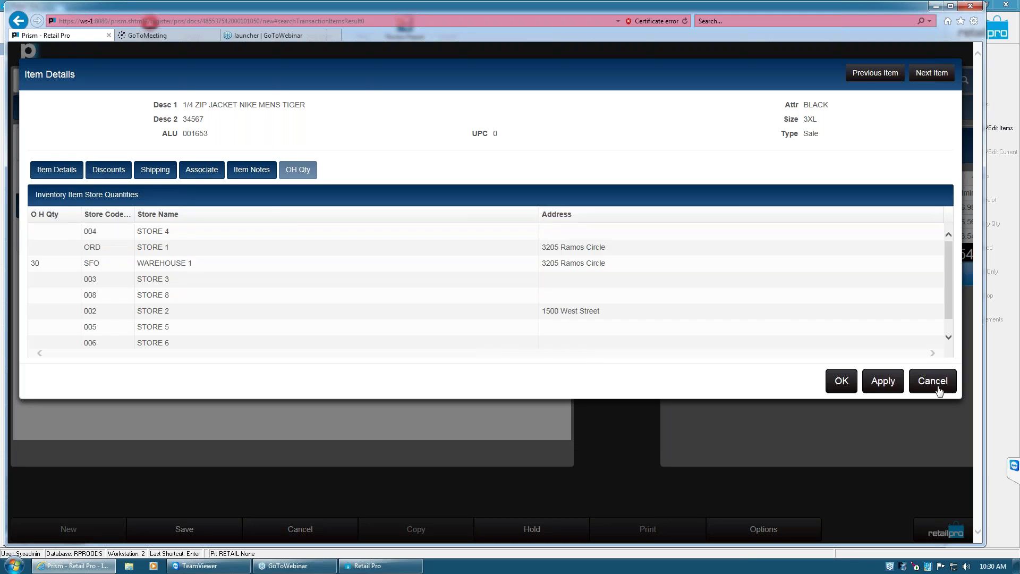
left_click(876, 386)
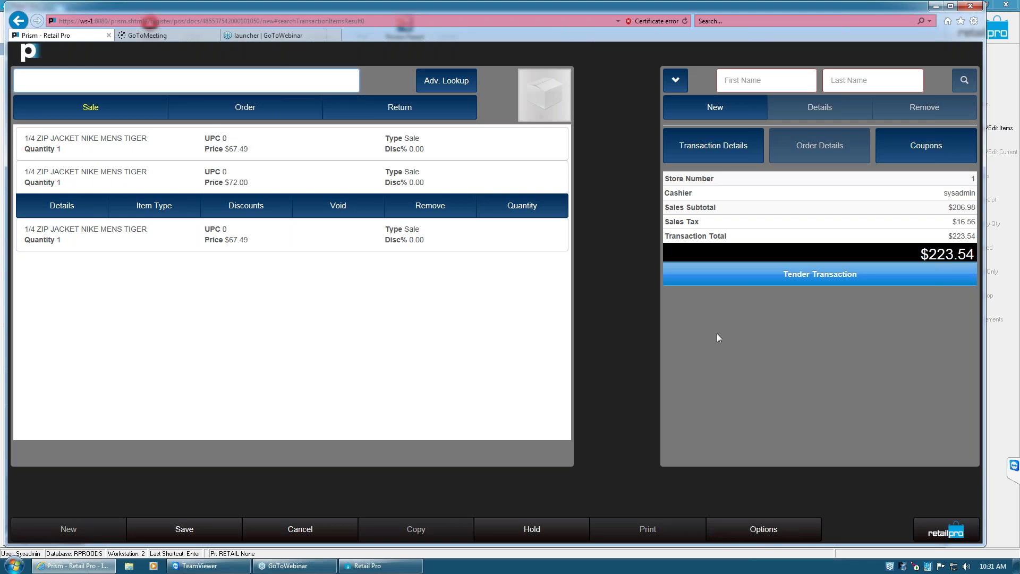
Pay the $223.54 sale by Visa credit card and finalize it without printing the receipt preview
left_click(786, 276)
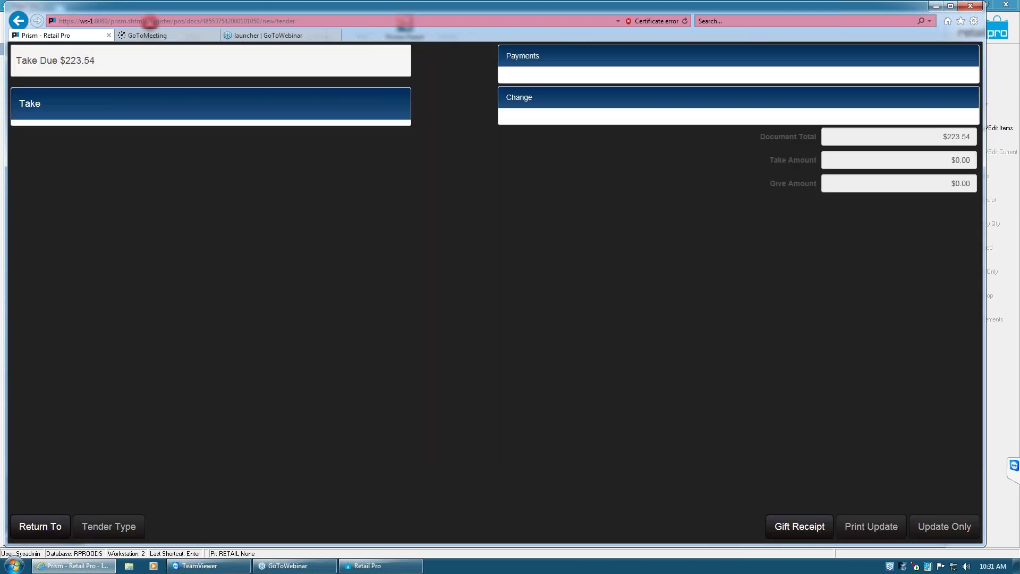
left_click(162, 527)
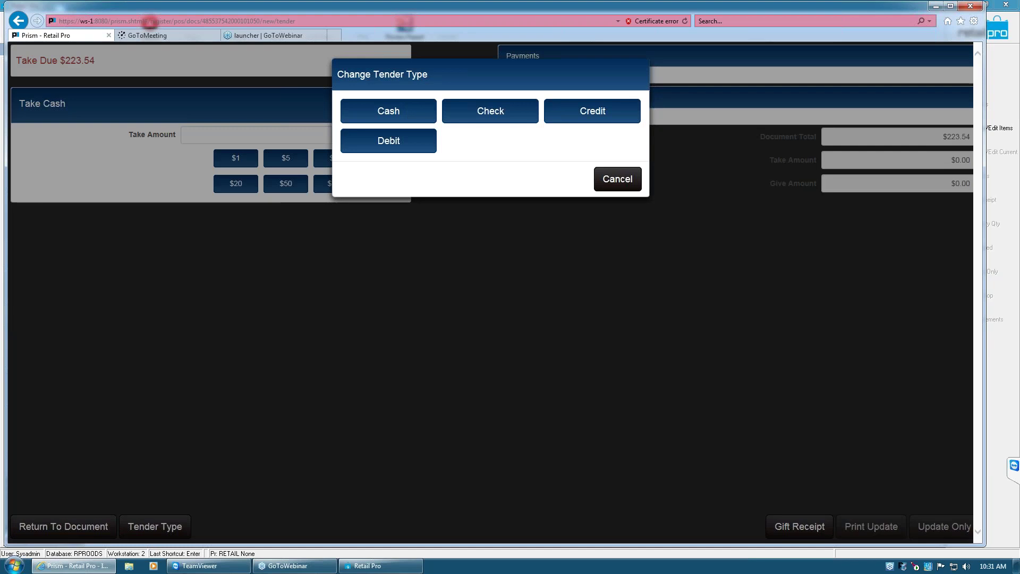
left_click(591, 120)
left_click(245, 160)
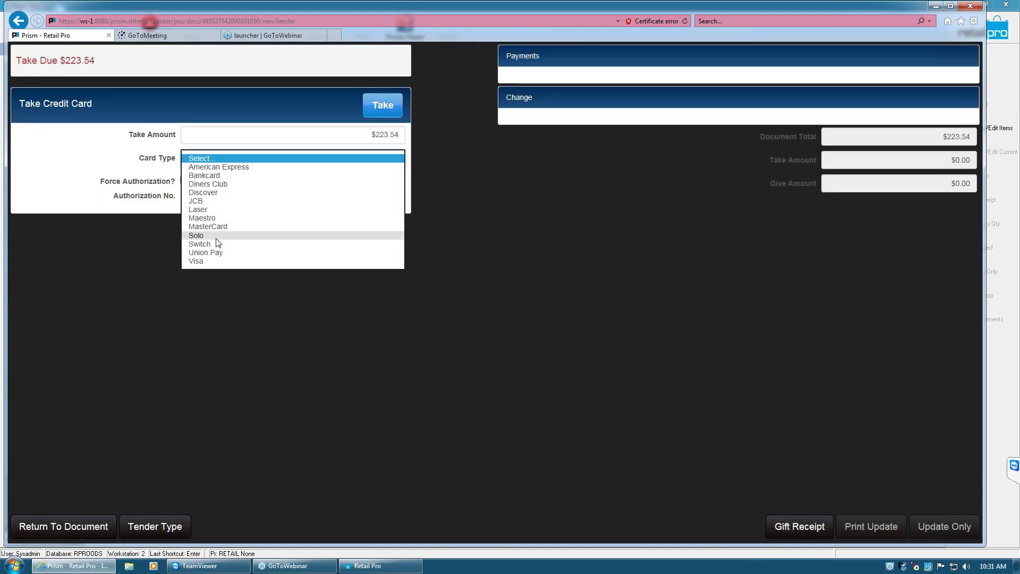
left_click(215, 261)
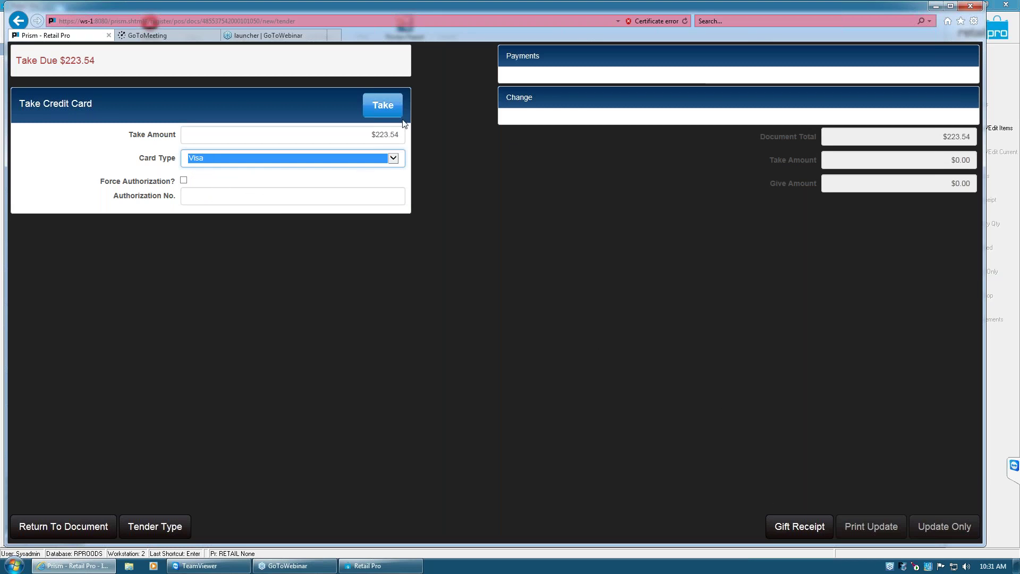
left_click(387, 108)
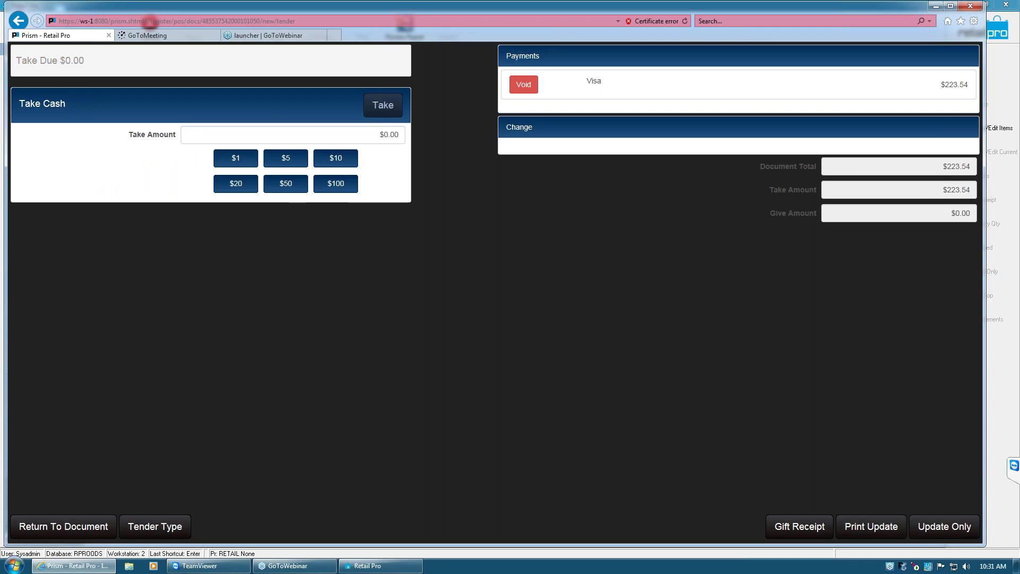
left_click(878, 534)
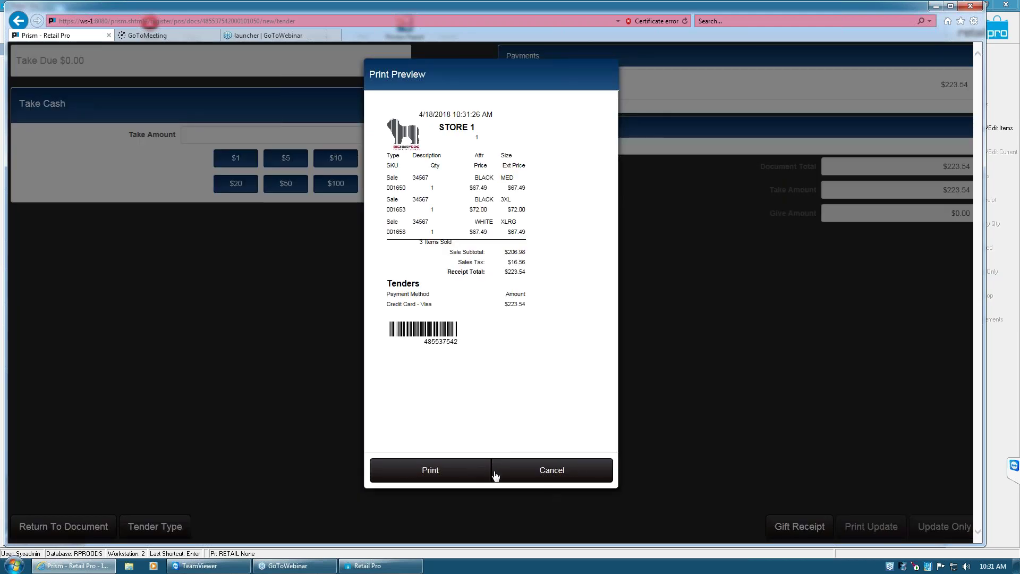
left_click(543, 471)
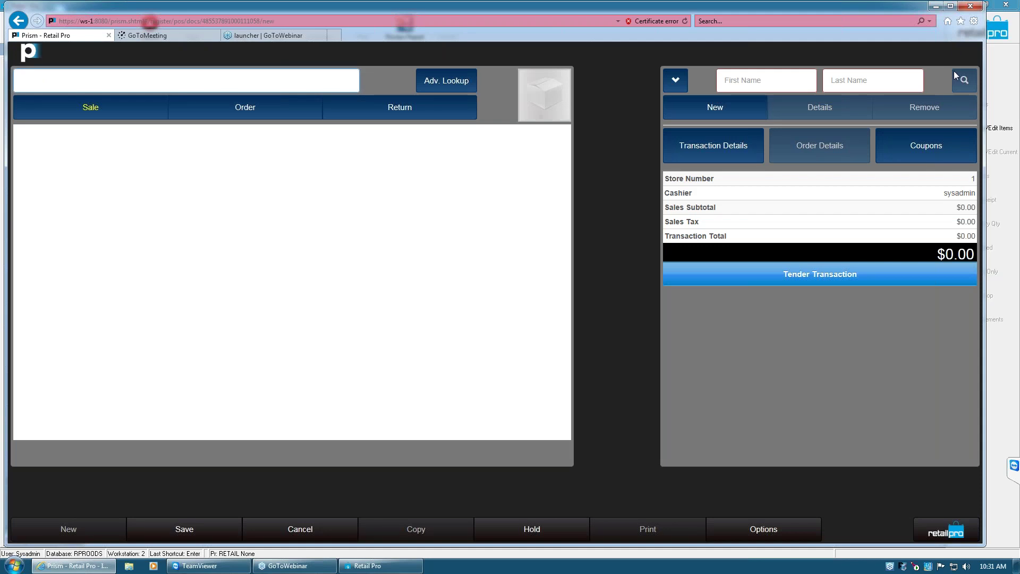
Start a Point of Sale Z-Out with the Cashier filter cleared and reach the currency counts
left_click(954, 532)
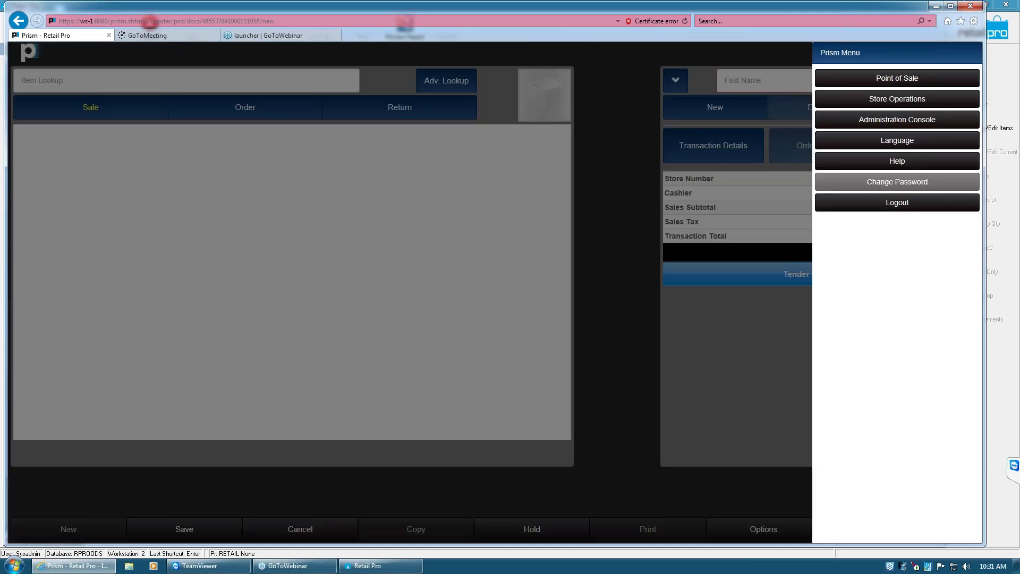
left_click(887, 79)
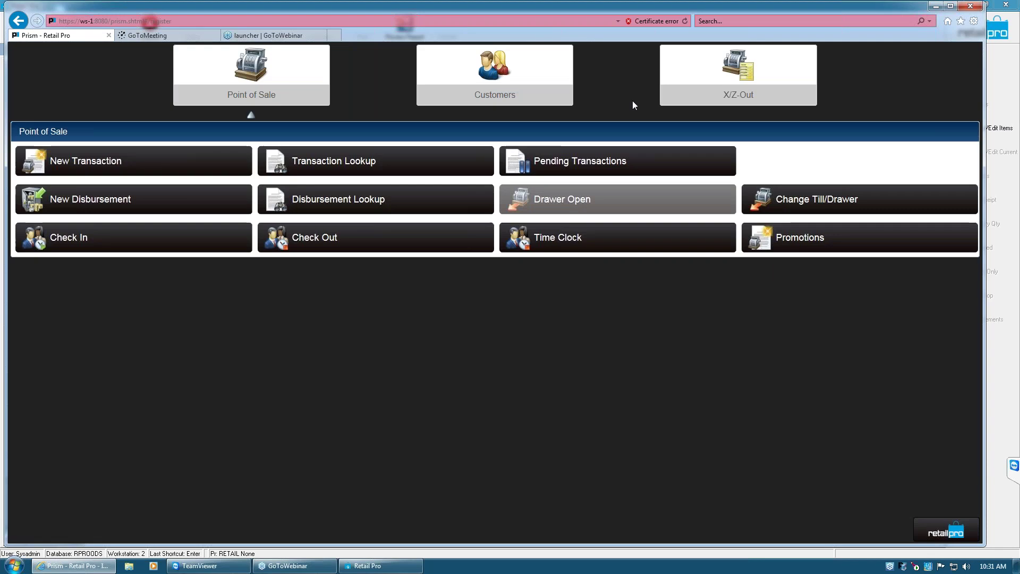
left_click(722, 94)
left_click(322, 166)
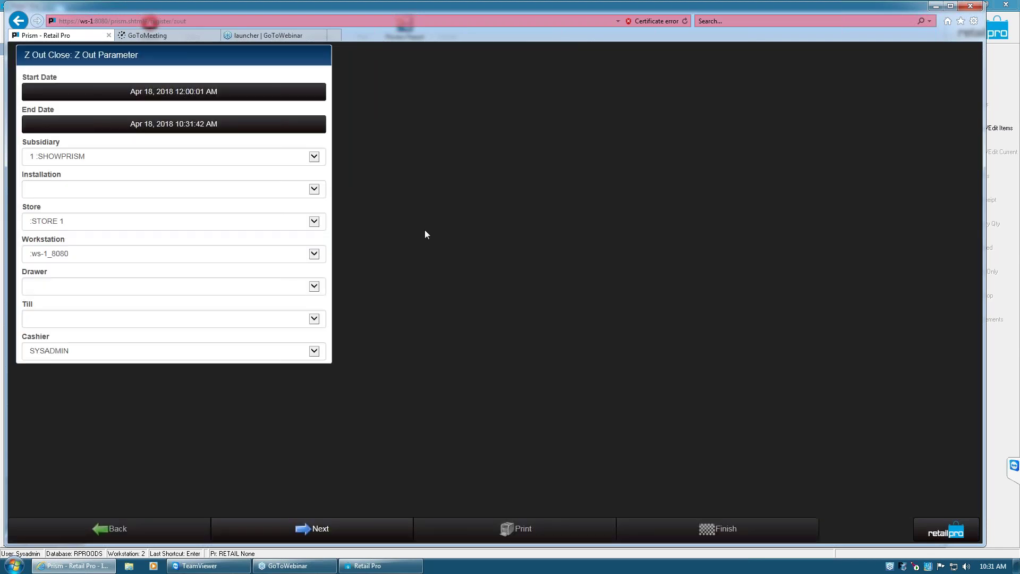
left_click(217, 351)
left_click(133, 259)
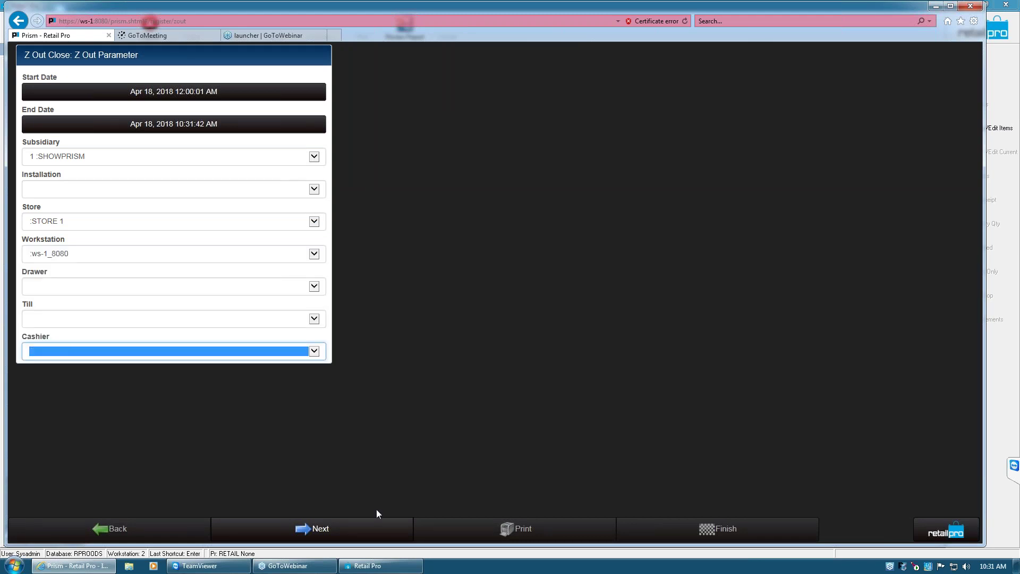
left_click(354, 533)
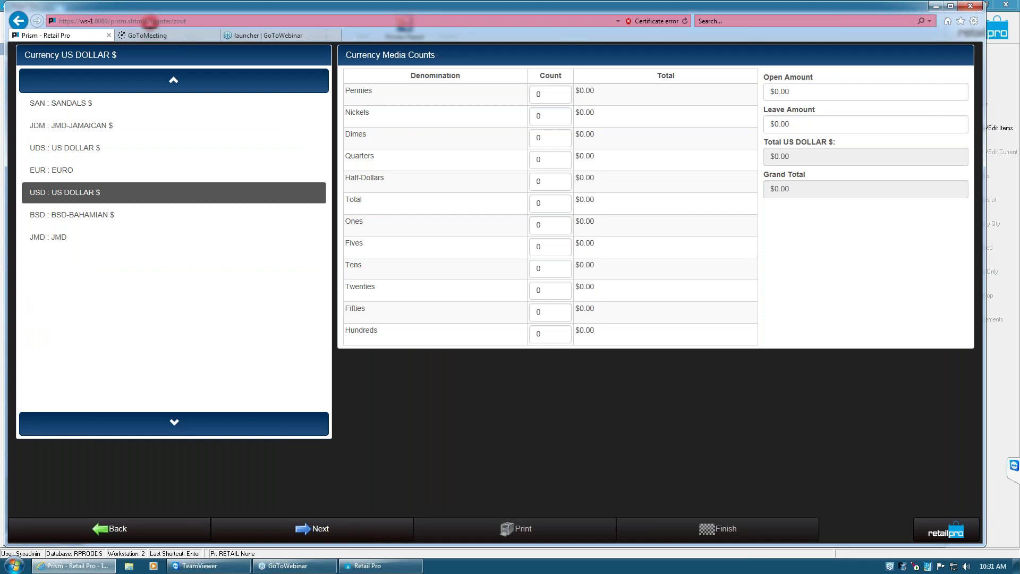
Enter a count of 5 for each denomination from Pennies to Hundreds, then continue to non-currency tenders
left_click(553, 91)
type("55")
key("BackSpace")
key("Tab")
type("5")
key("Tab")
type("5")
key("Tab")
type("5")
key("Tab")
type("5")
key("Tab")
type("5")
key("Tab")
type("5")
key("Tab")
type("5")
key("Tab")
type("5")
key("Tab")
type("5")
key("Tab")
type("5")
key("Tab")
type("5")
key("Tab")
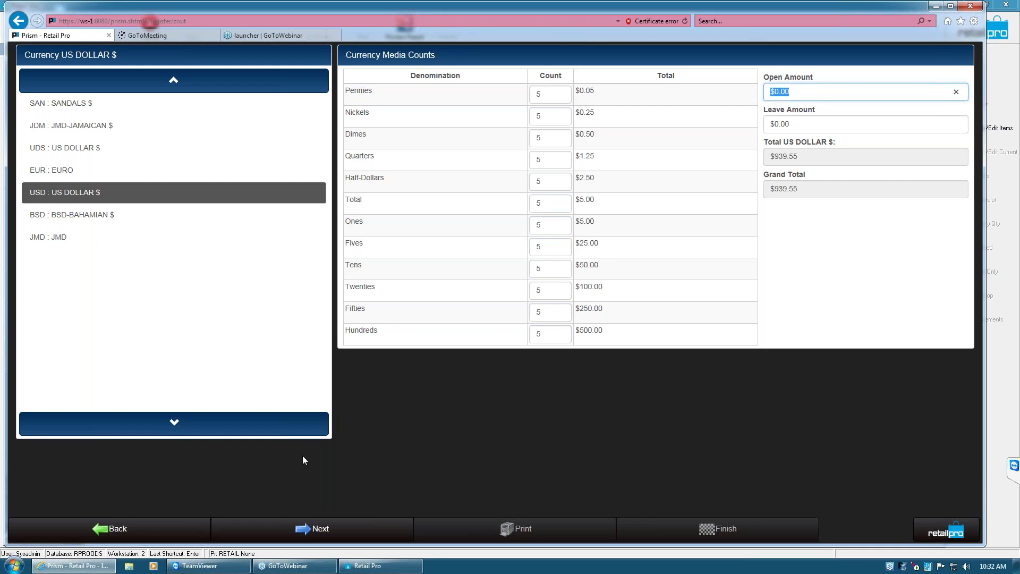
left_click(322, 529)
Mark the $223.54 Visa tender matched, look over the other card tenders, and run reconciliation
left_click(297, 97)
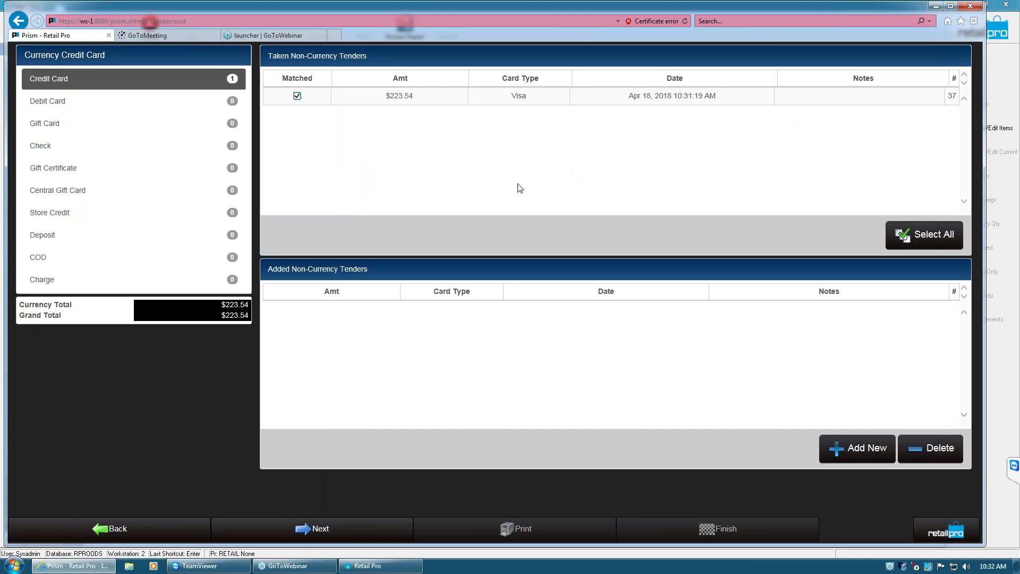
left_click(87, 104)
left_click(78, 127)
left_click(79, 150)
left_click(79, 189)
left_click(87, 81)
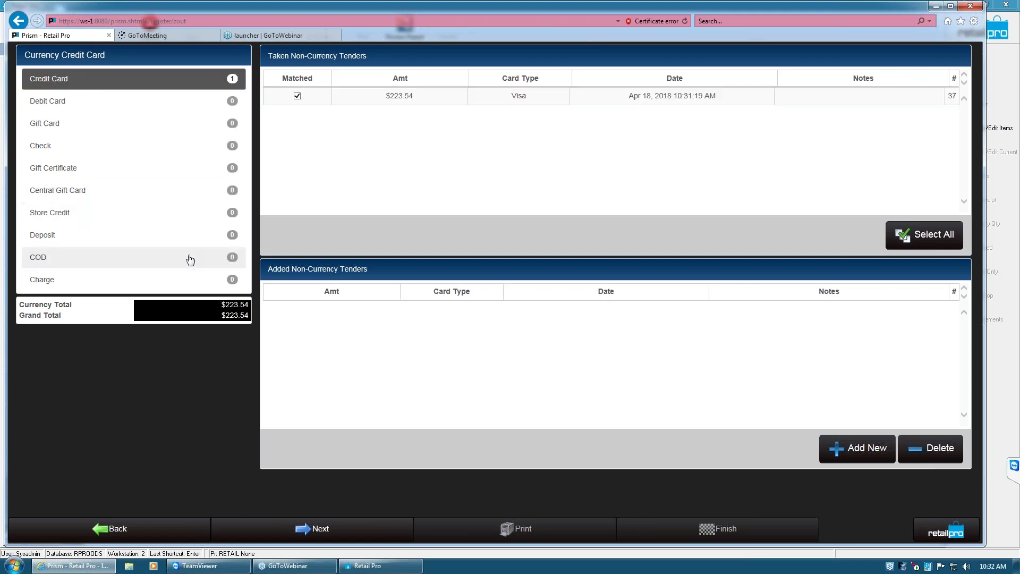
left_click(364, 532)
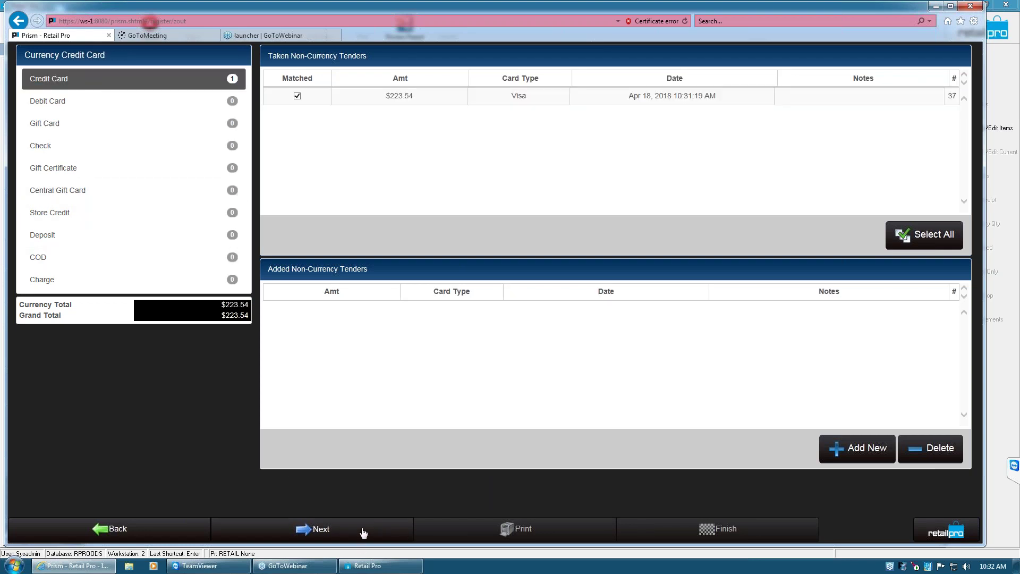
left_click(442, 140)
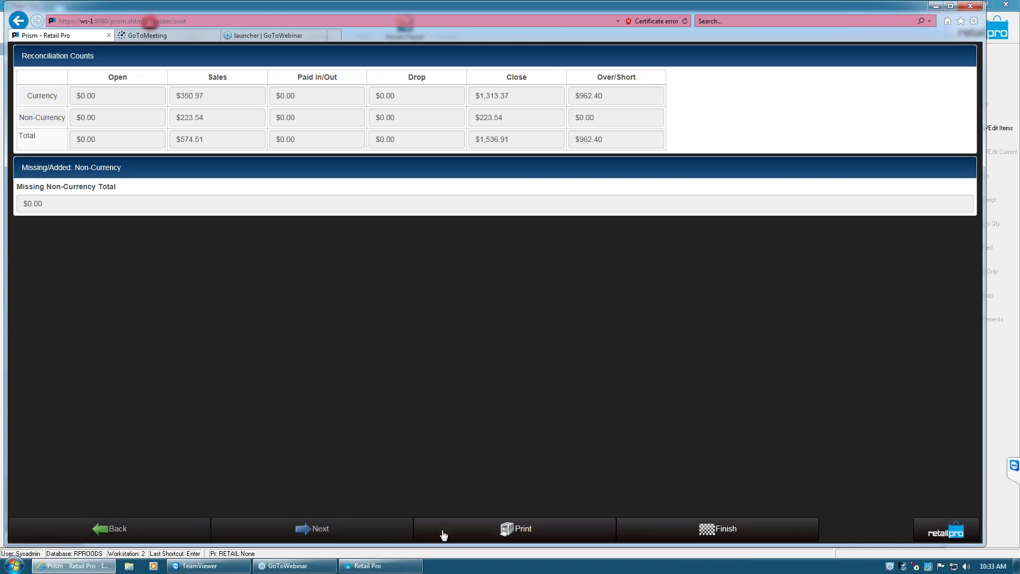
Print the reconciliation counts and finish the Z-Out close
left_click(556, 536)
left_click(722, 530)
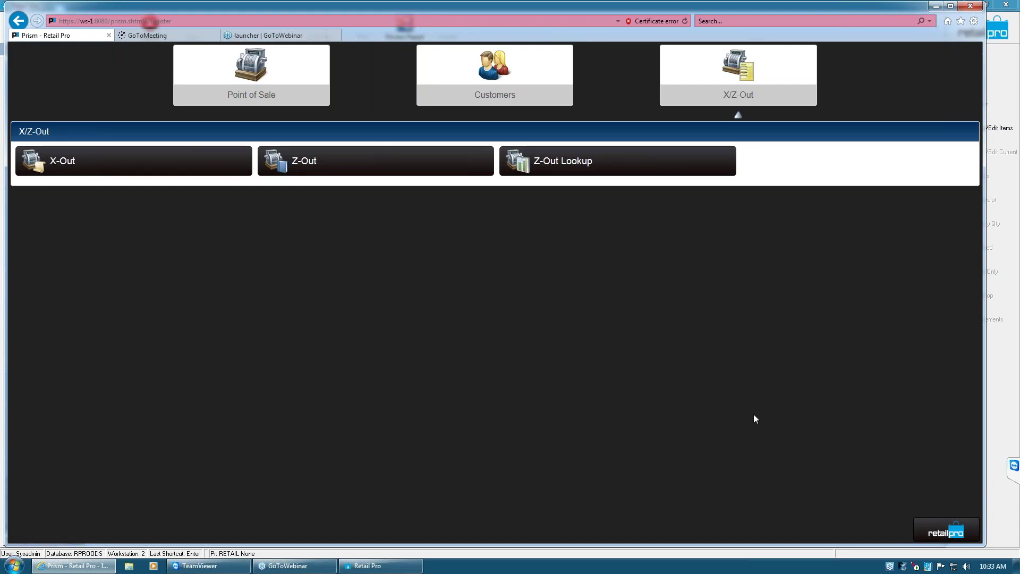
In Retail Pro, choose Close Drawer and select the register entry opened with 200.00
left_click(935, 8)
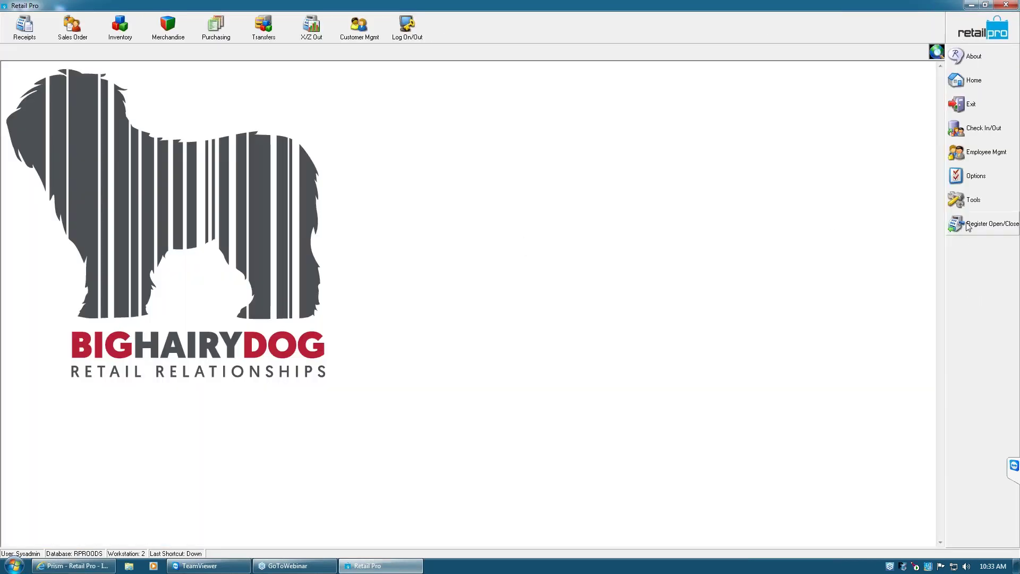
left_click(967, 226)
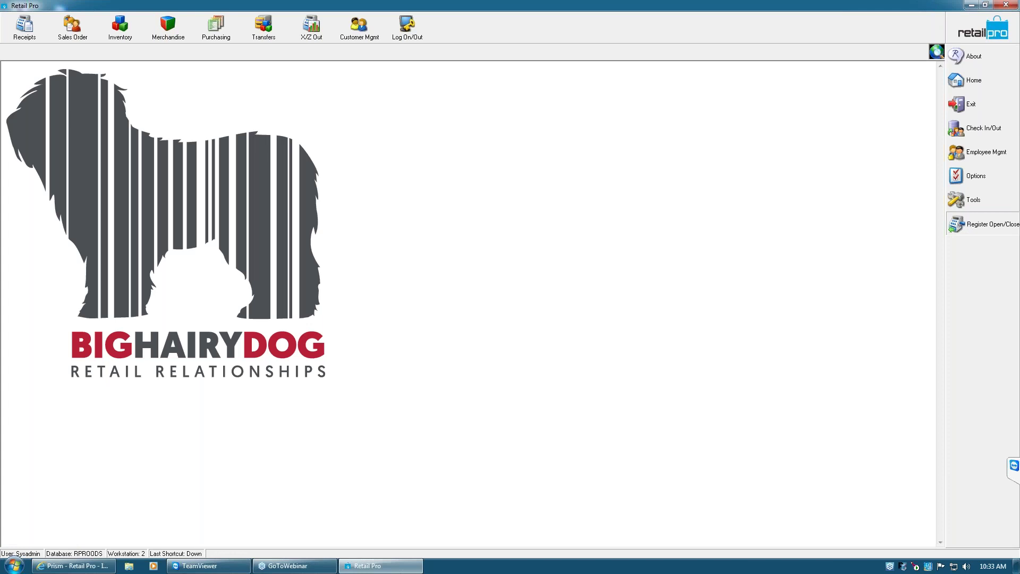
left_click(439, 287)
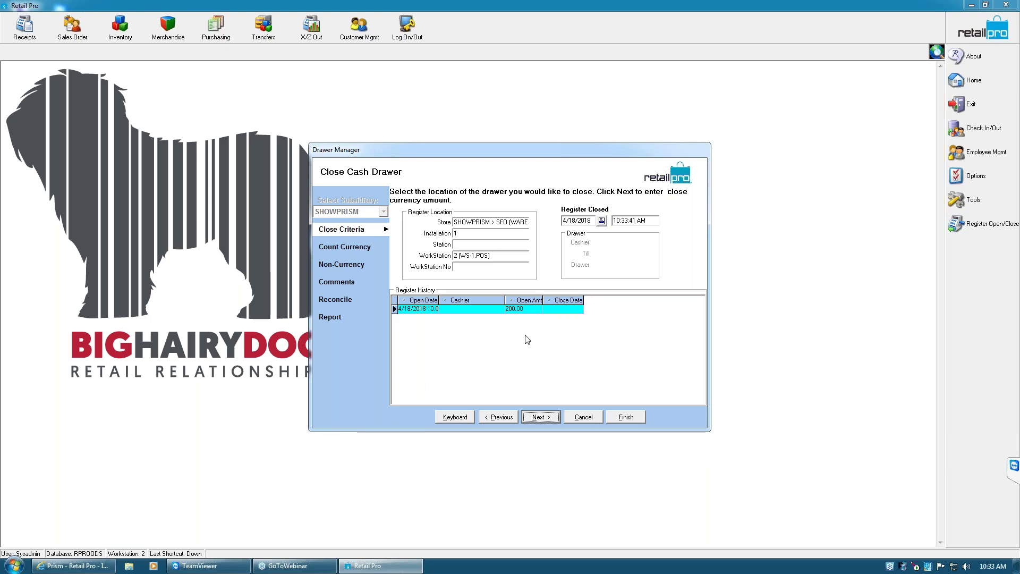
left_click(528, 310)
Count 6 hundred-dollar bills for a 600.00 currency total and move on to Non-Currency
left_click(543, 419)
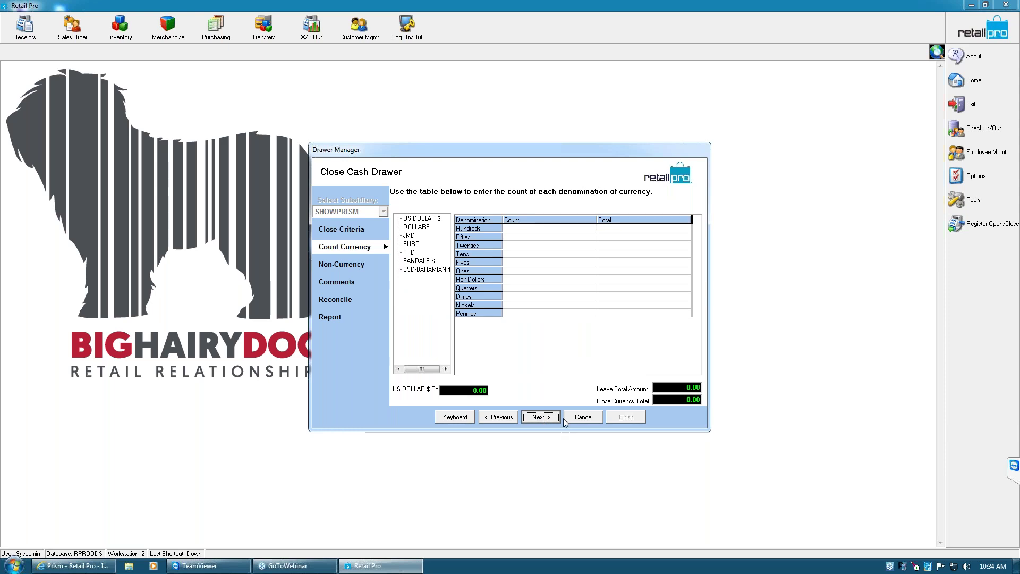
left_click(522, 230)
type("6")
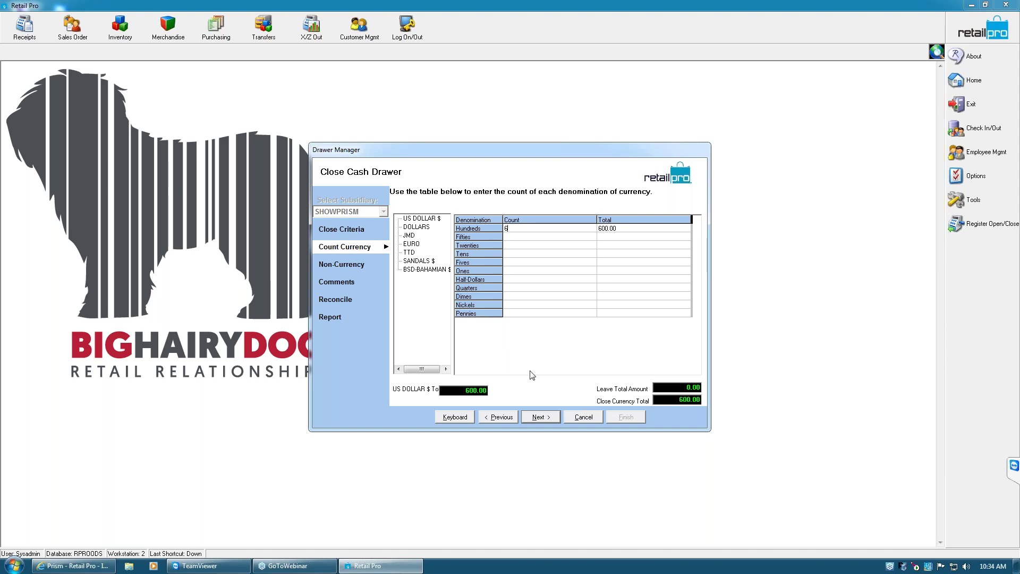
left_click(549, 418)
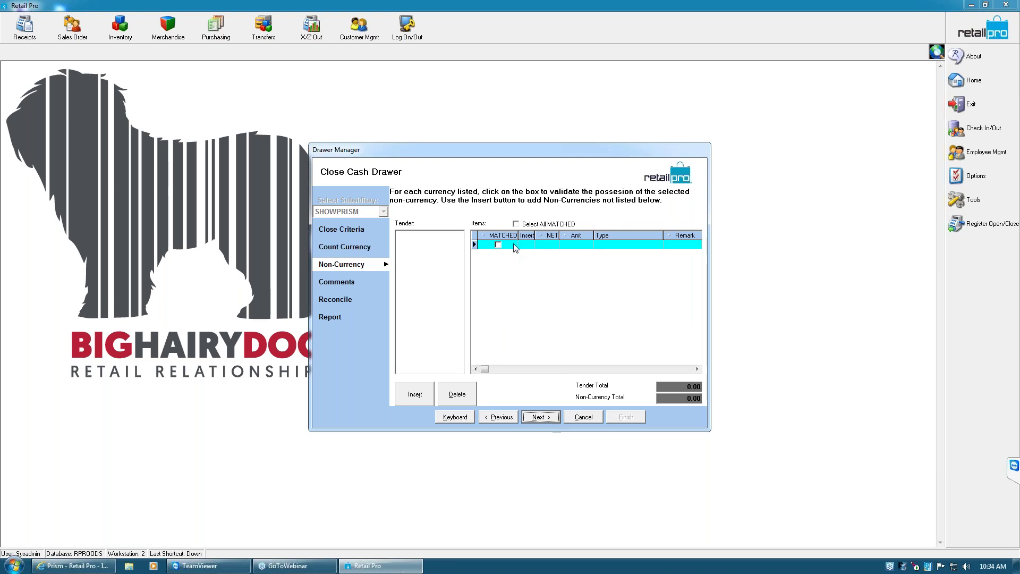
Add the comment 'Hi Mom' to the drawer close and confirm closing the drawer
left_click(548, 418)
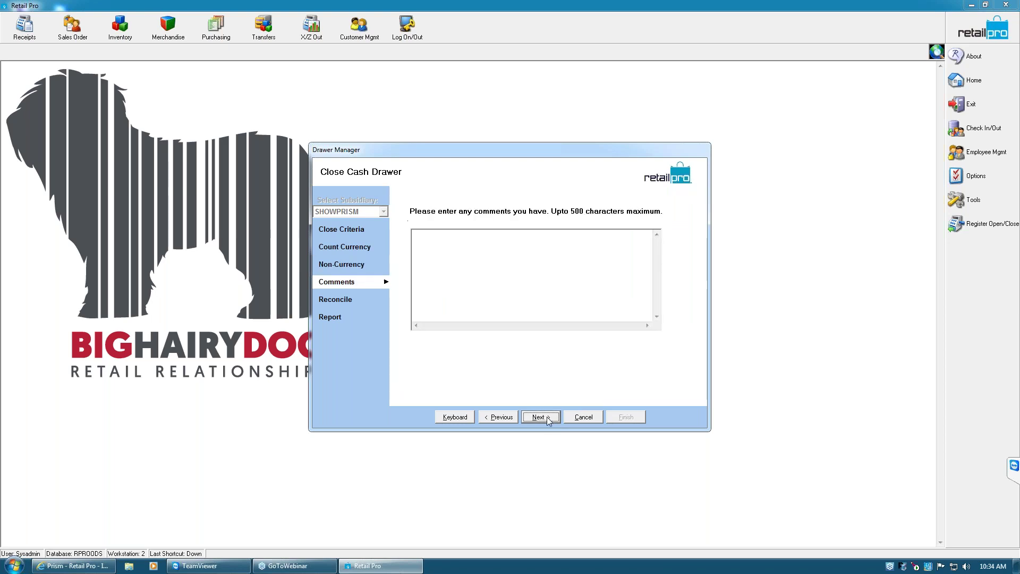
left_click(527, 258)
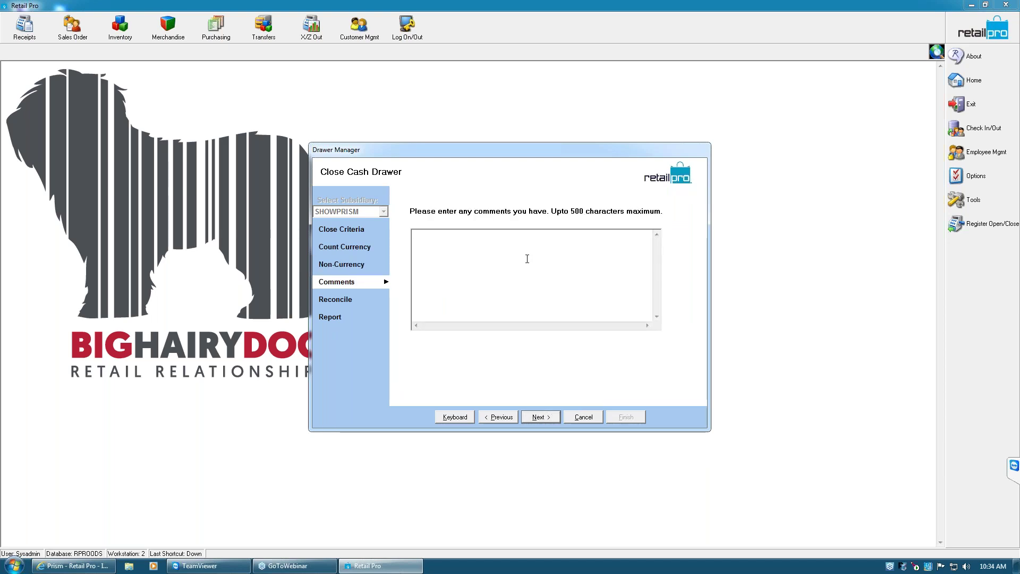
type("Hi Mom")
left_click(551, 419)
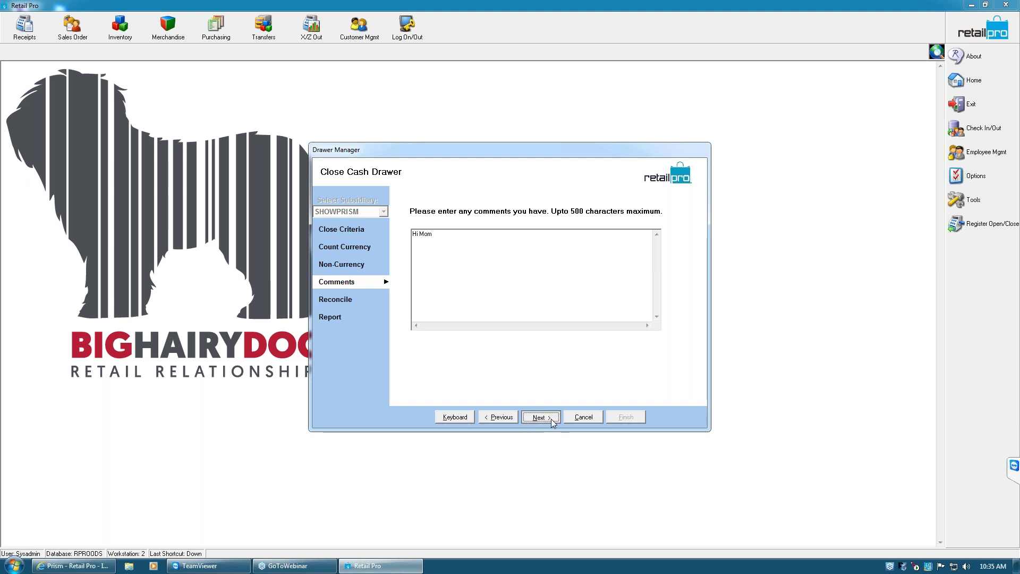
left_click(496, 308)
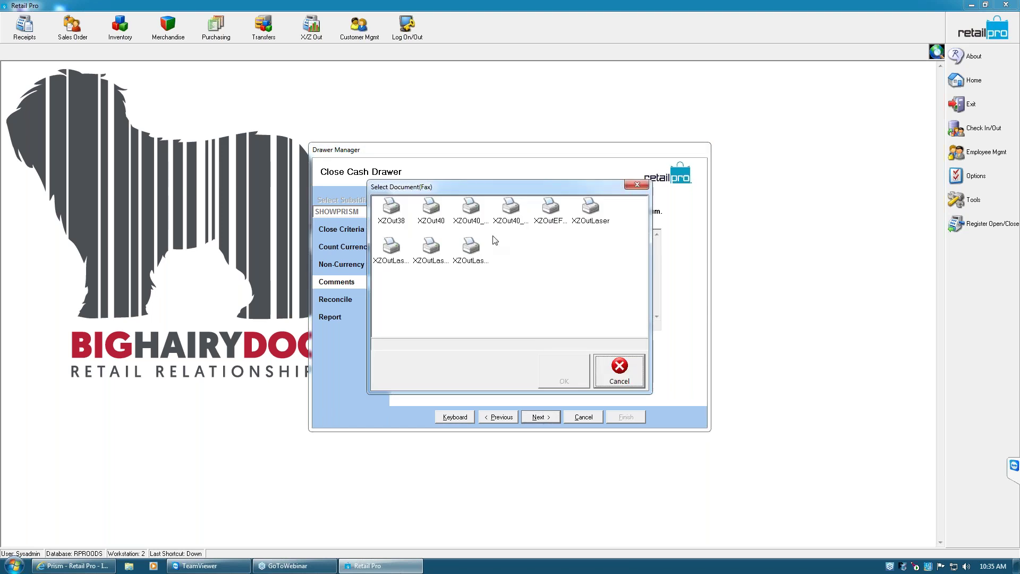
Apply the XZOut40_wCards template and advance past the reconciliation to the report preview
left_click(512, 215)
left_click(481, 223)
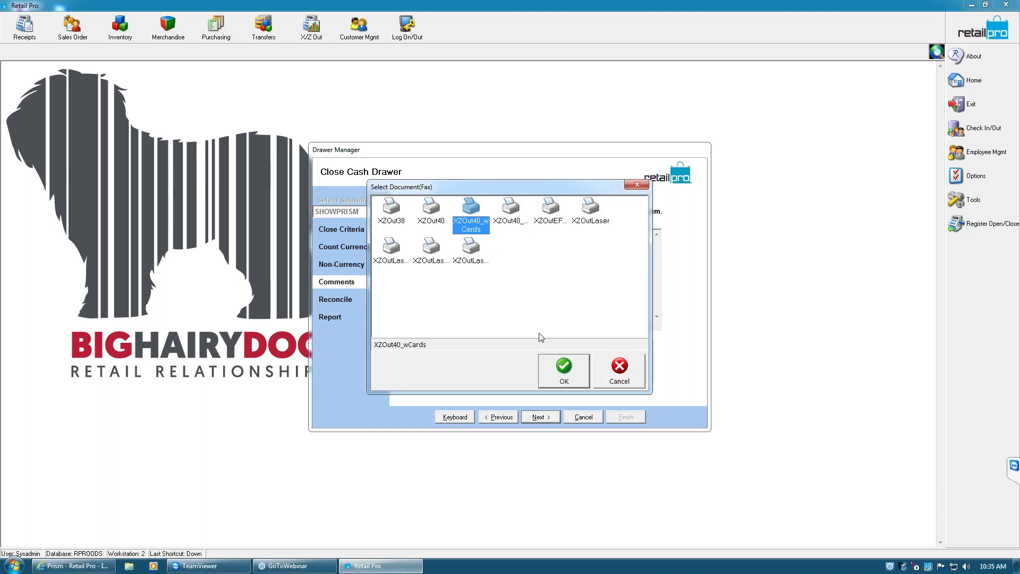
left_click(569, 372)
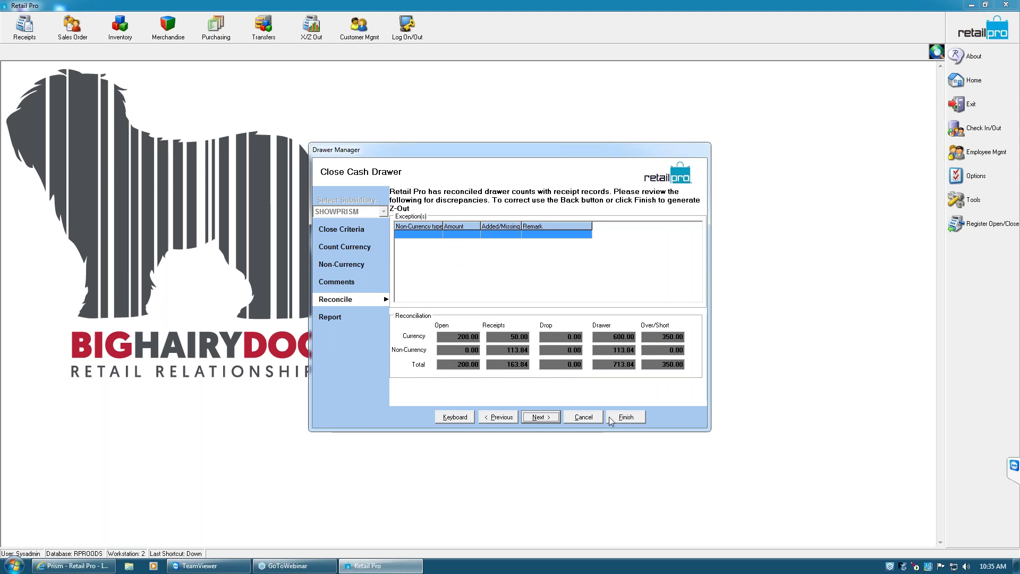
left_click(538, 417)
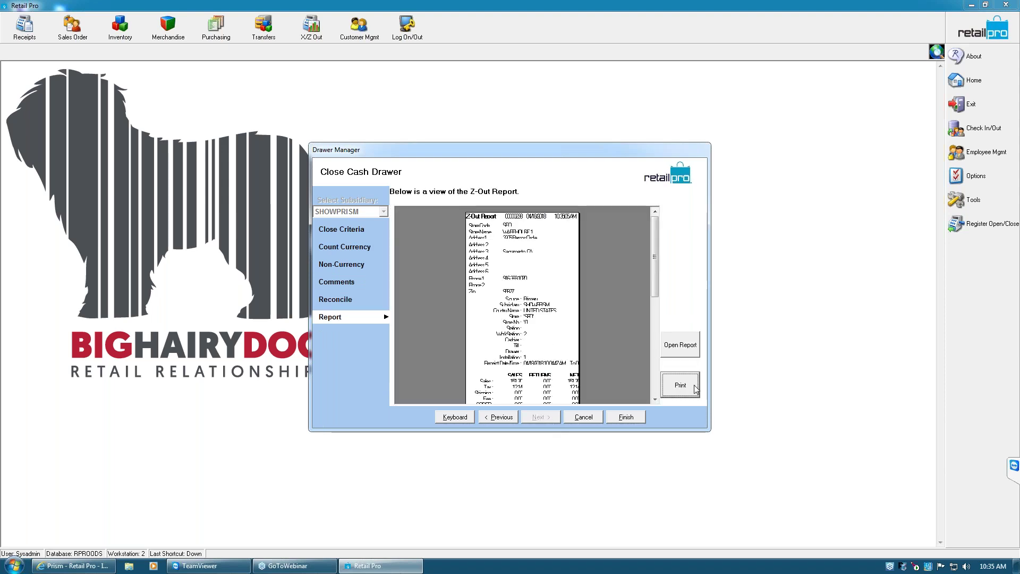
Open Z-Out Report 00000298 in its full viewer at 200% zoom and return to its top
left_click(679, 344)
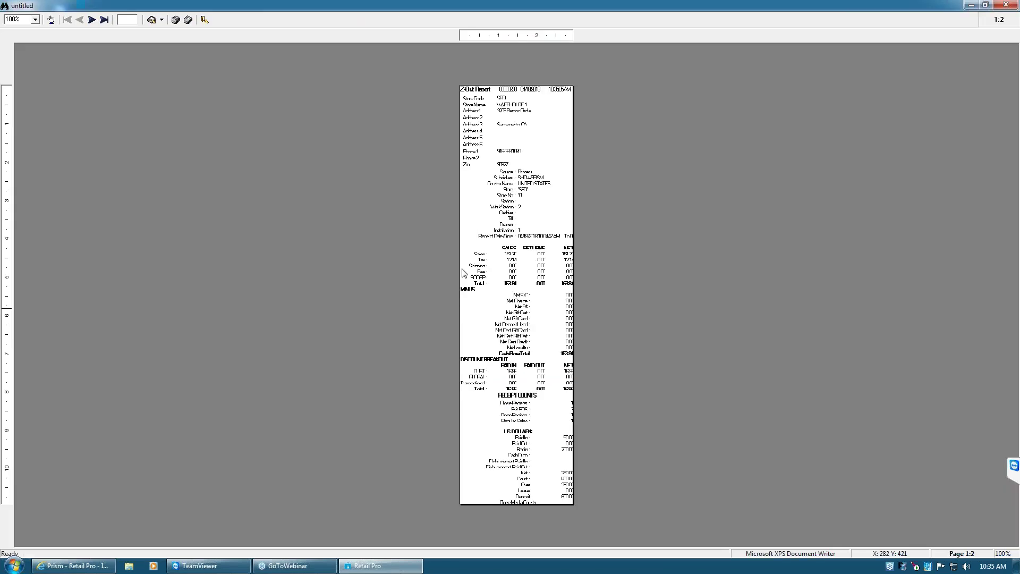
left_click(36, 20)
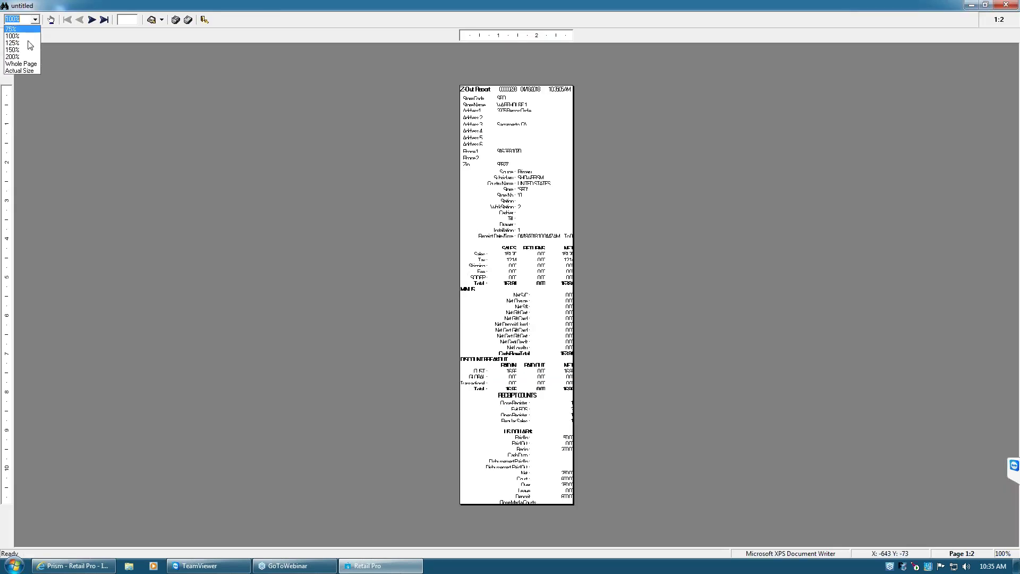
left_click(21, 56)
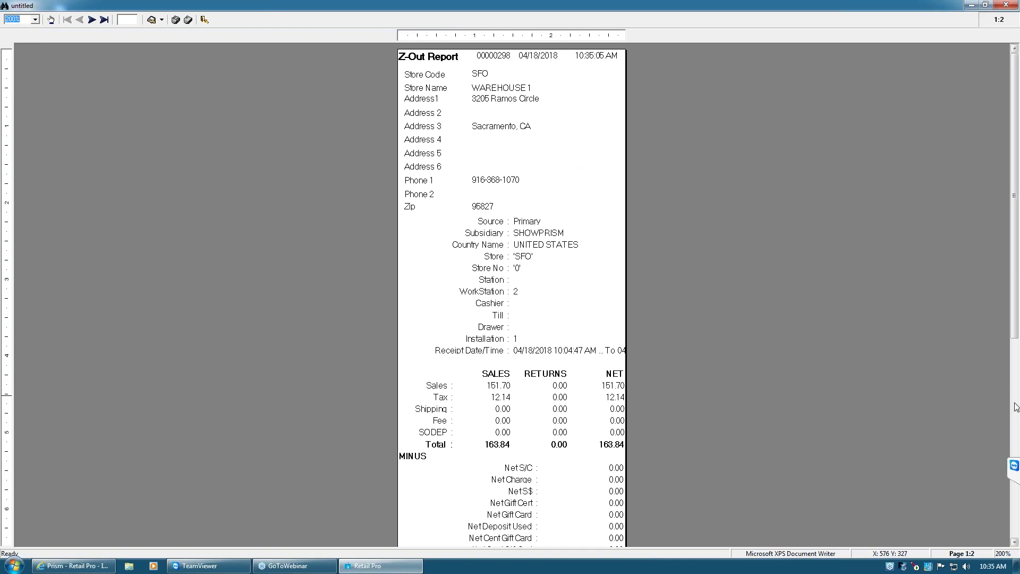
scroll(1016, 407, "down", 3)
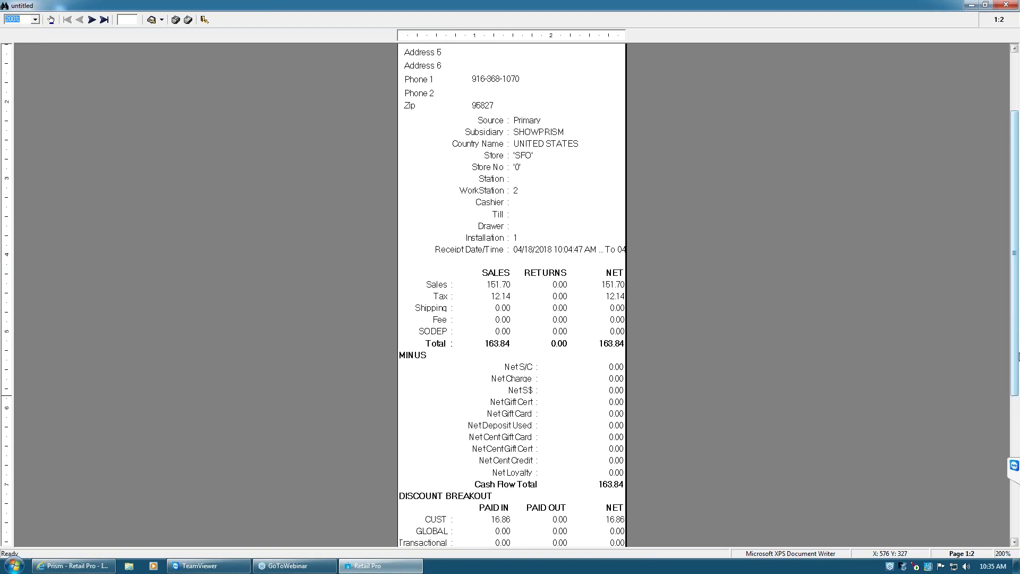
left_click_drag(1016, 280, 996, 238)
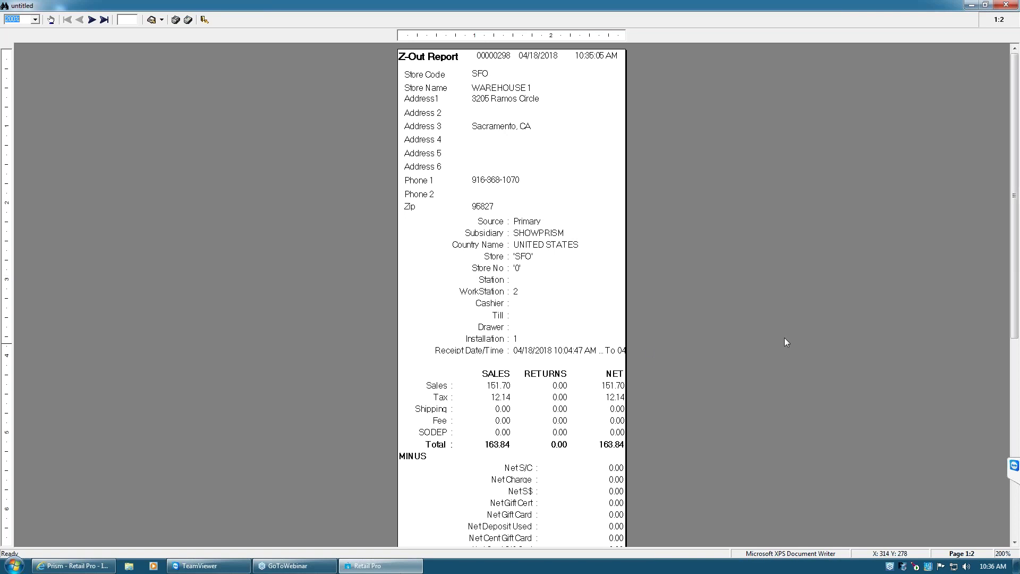
Scroll the Z-Out report to RECEIPT COUNTS and US DOLLAR totals, including 163.84 cash flow
left_click_drag(1015, 211, 1016, 274)
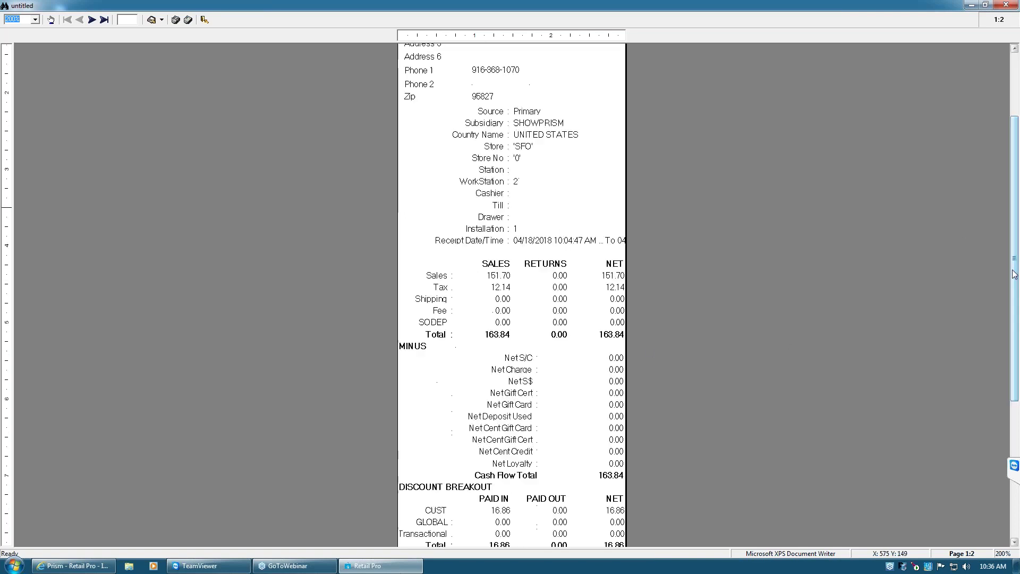
left_click_drag(1016, 238, 1015, 294)
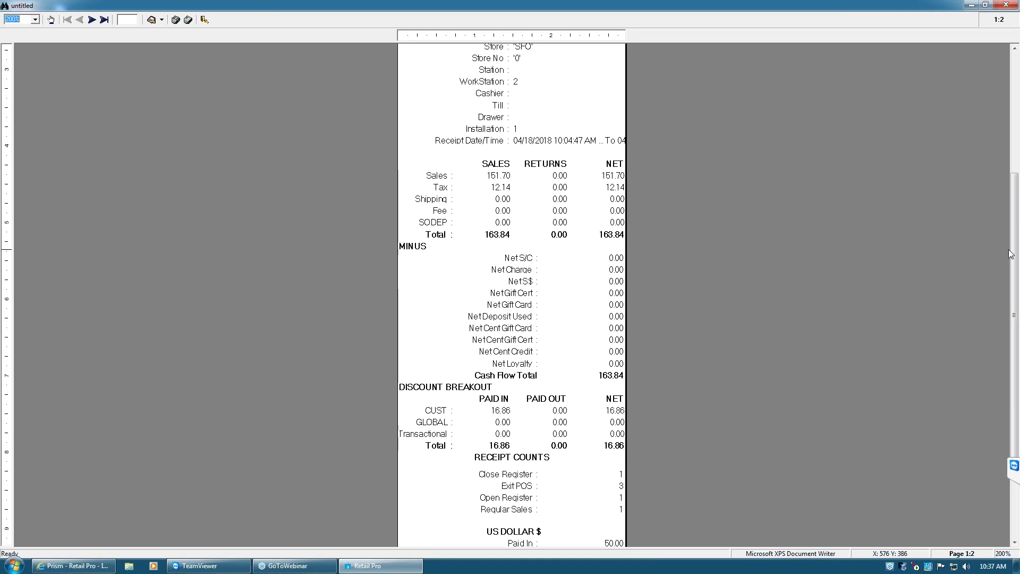
scroll(1017, 260, "down", 1)
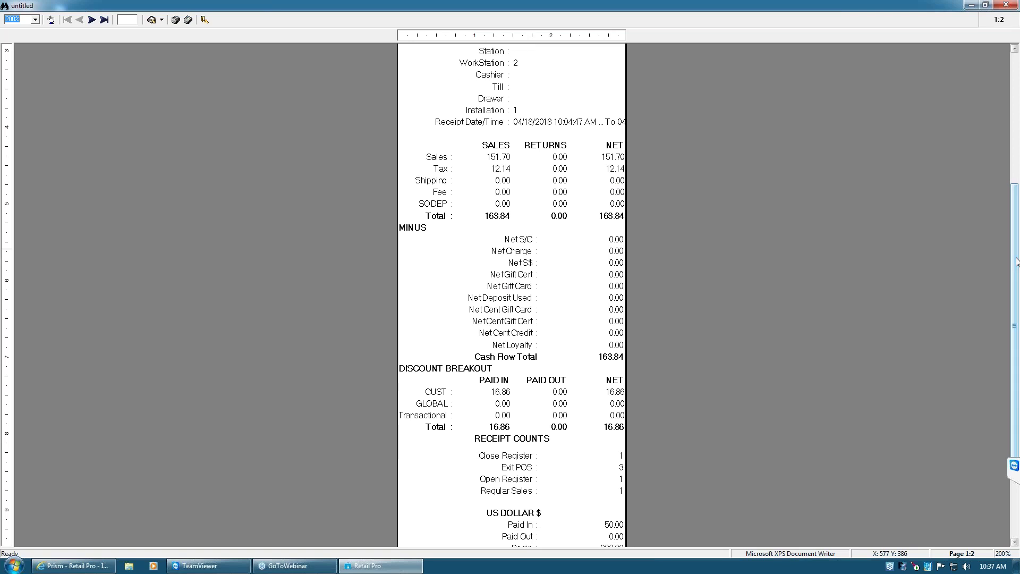
scroll(524, 279, "down", 2)
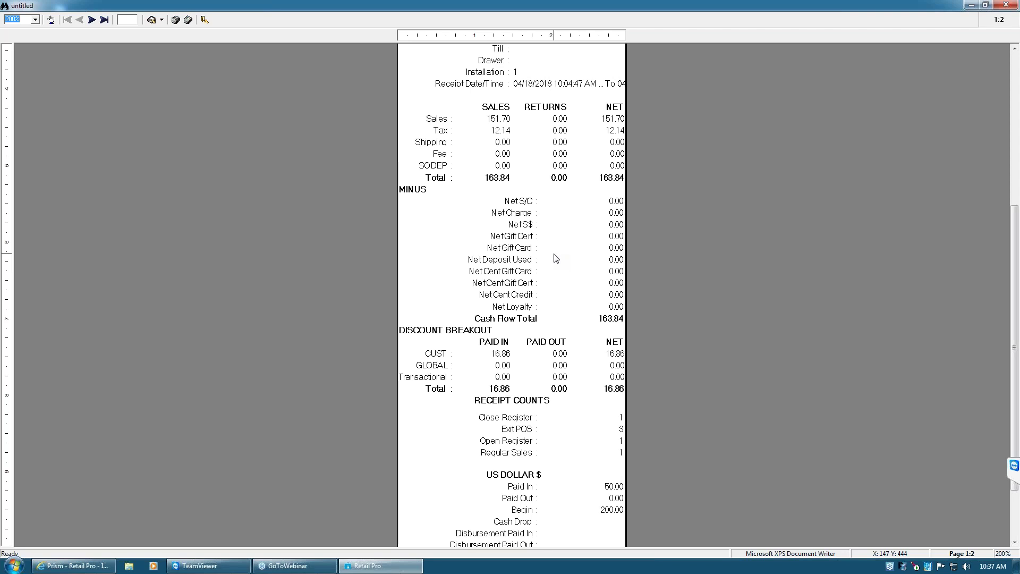
Search the report for 'Cash Flow' to locate the 163.84 Cash Flow Total line
right_click(407, 24)
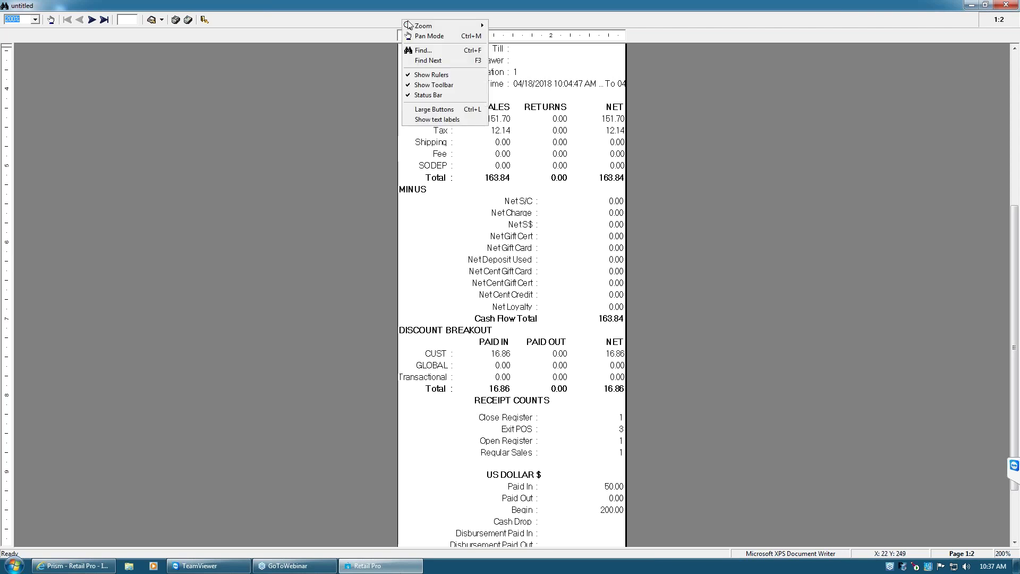
left_click(440, 51)
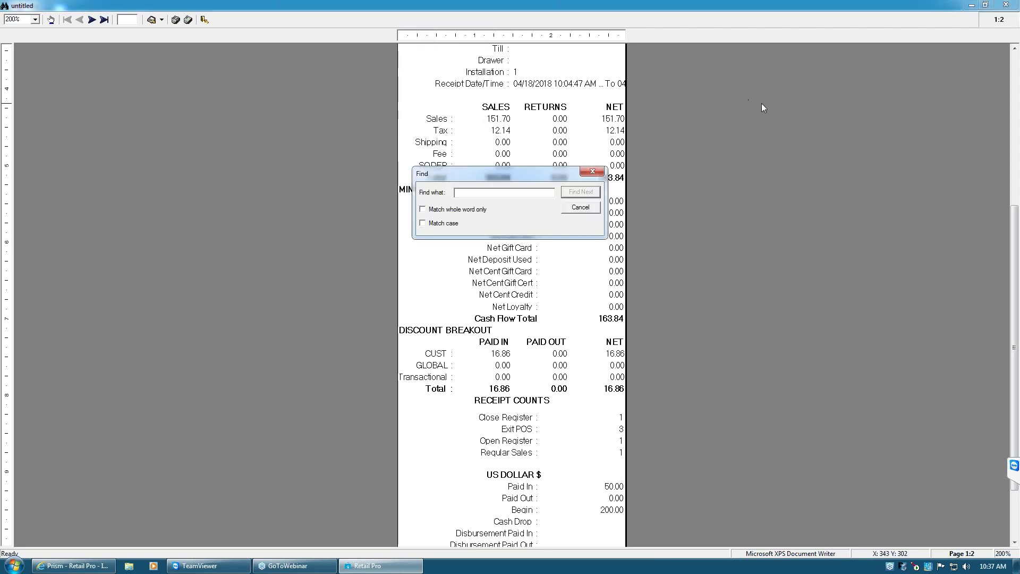
type("Cash ")
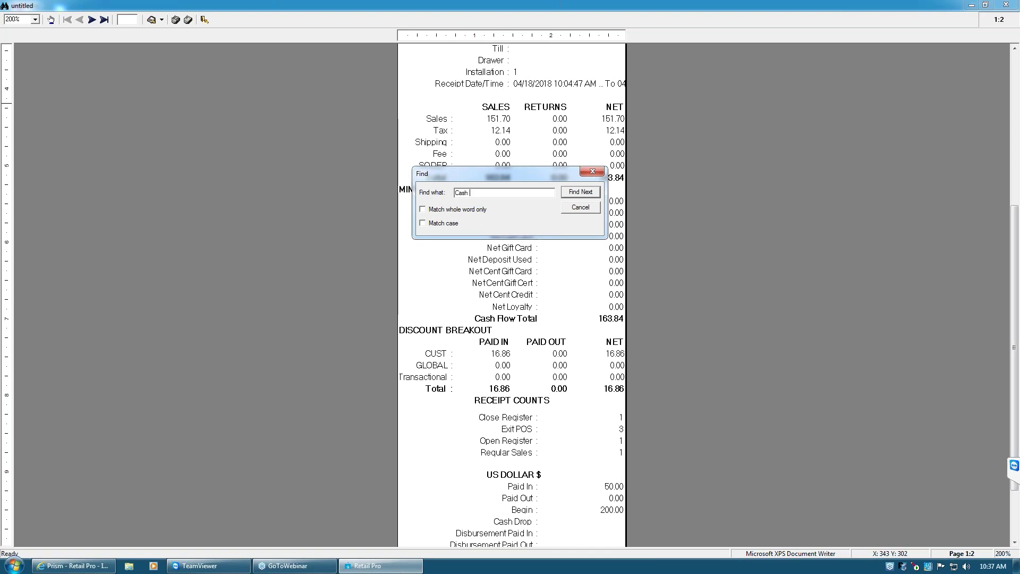
type("Flow")
left_click(592, 192)
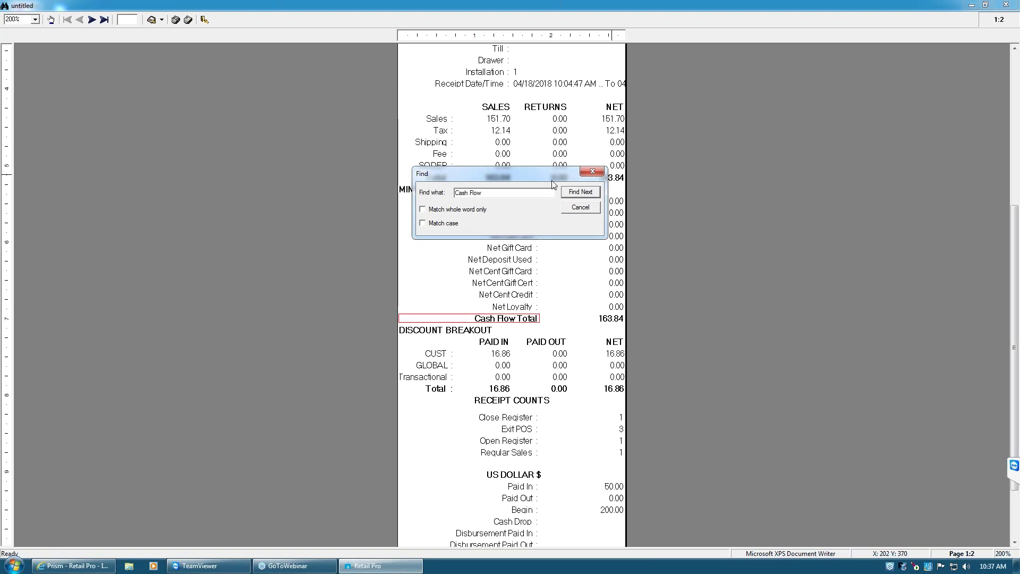
left_click_drag(547, 176, 598, 332)
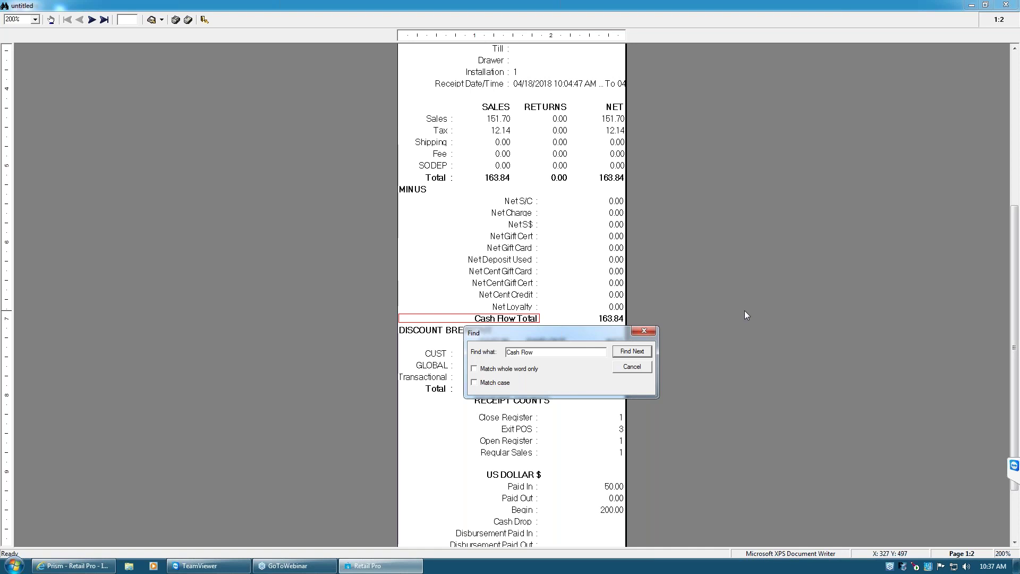
Move the Find box aside and close it to reveal the discount breakout figures
mouse_move(592, 333)
left_mouse_down()
mouse_move(590, 276)
mouse_move(591, 338)
left_mouse_up()
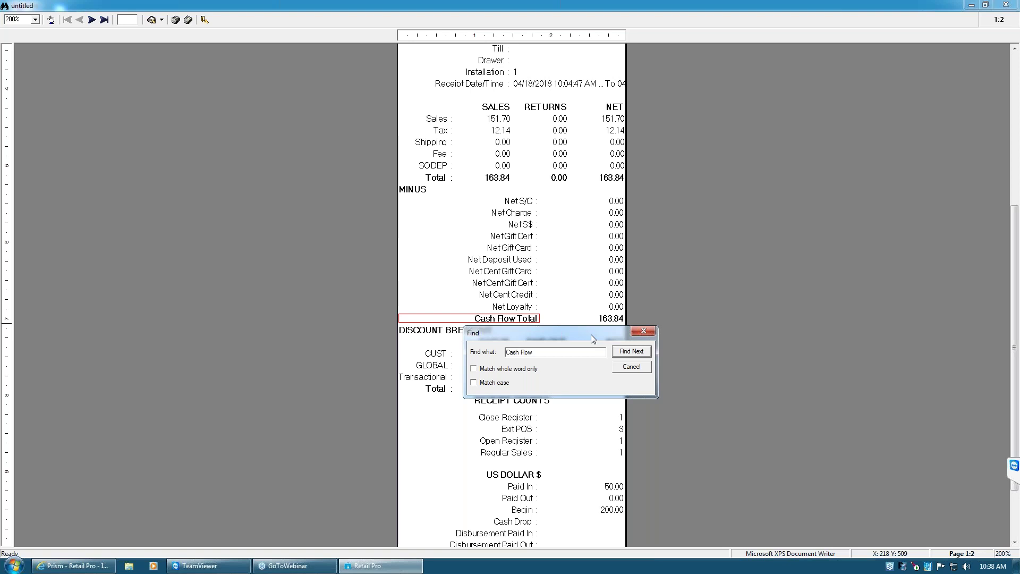
left_click(643, 331)
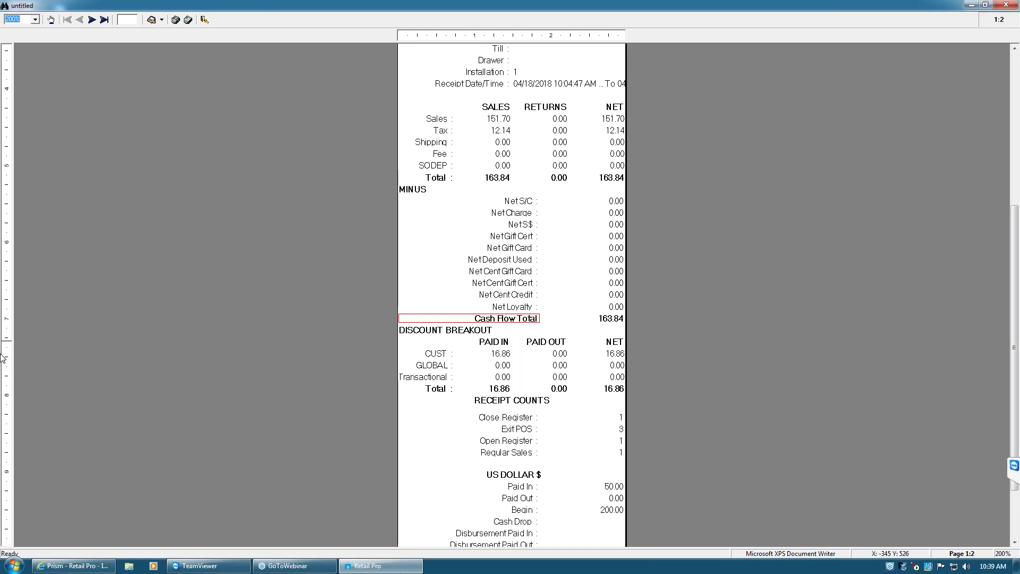
Launch Notepad and type the indented wildcard patterns team*, *team and *team*
left_click(13, 566)
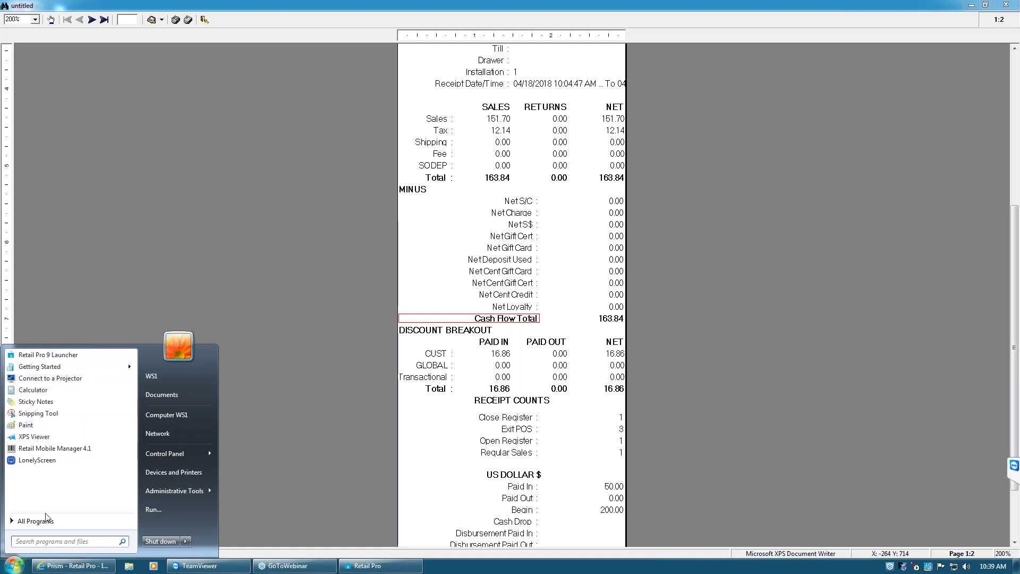
type("notepad")
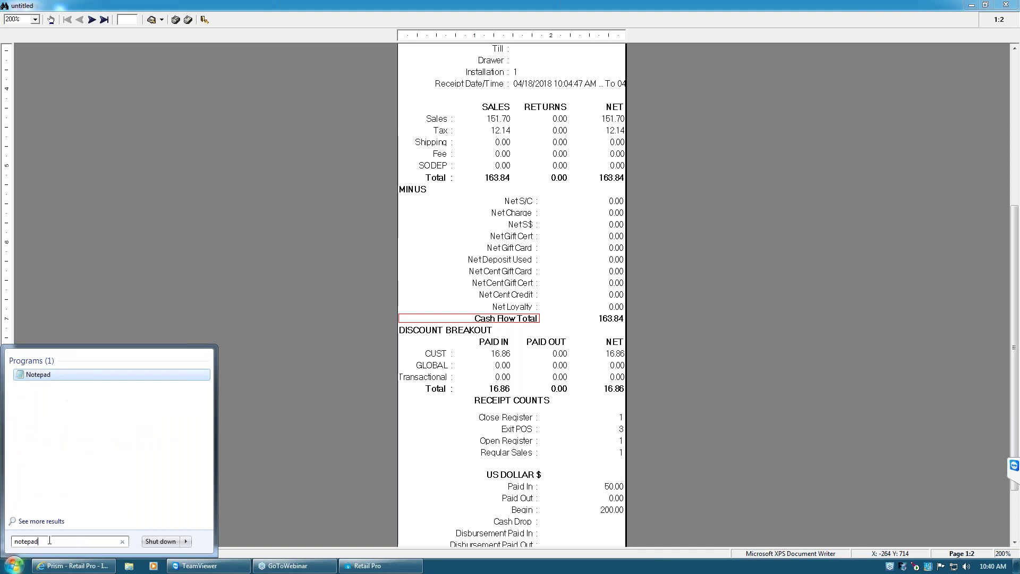
key("Return")
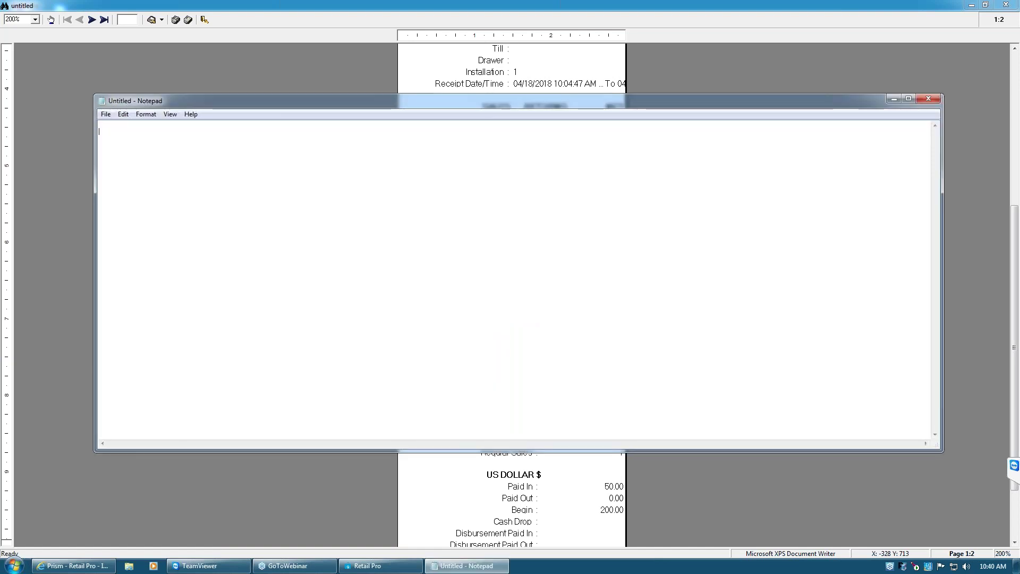
key("Tab")
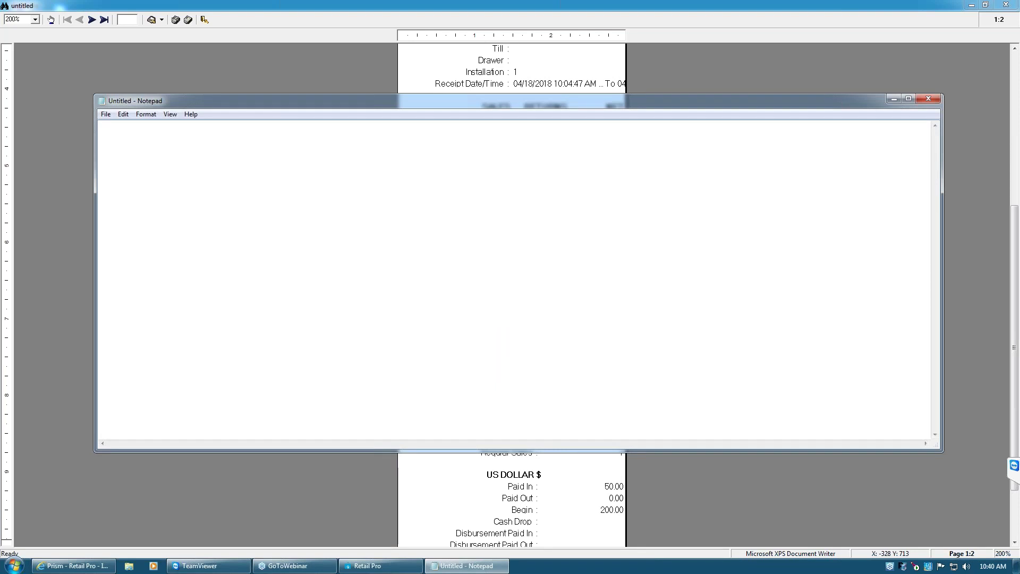
type("team*")
type("*team \t*team*")
Minimize Notepad and scroll to the US DOLLAR section ending with the 600.00 deposit
left_click(894, 99)
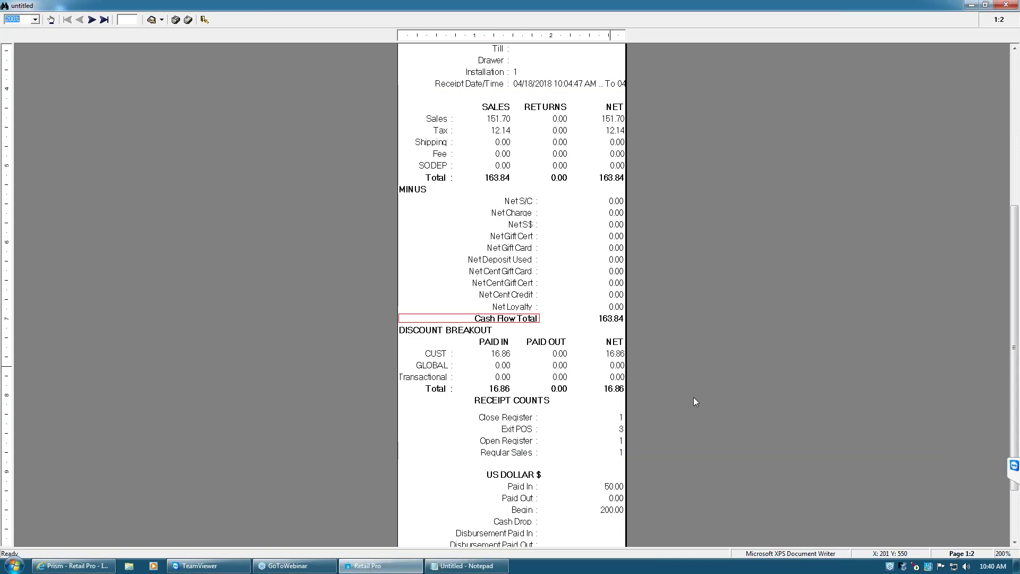
left_click_drag(1015, 224, 1014, 259)
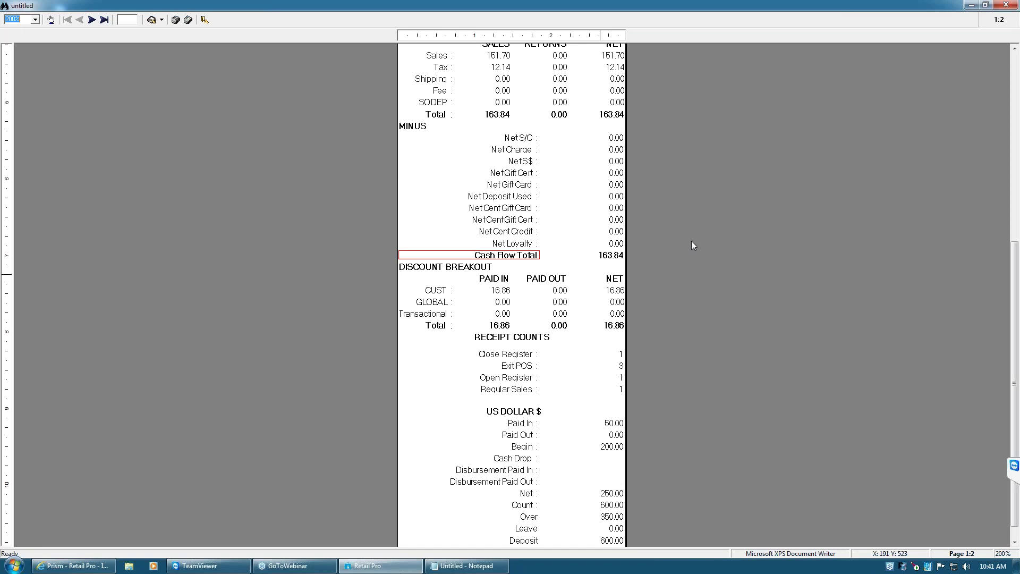
left_click_drag(1015, 290, 1015, 300)
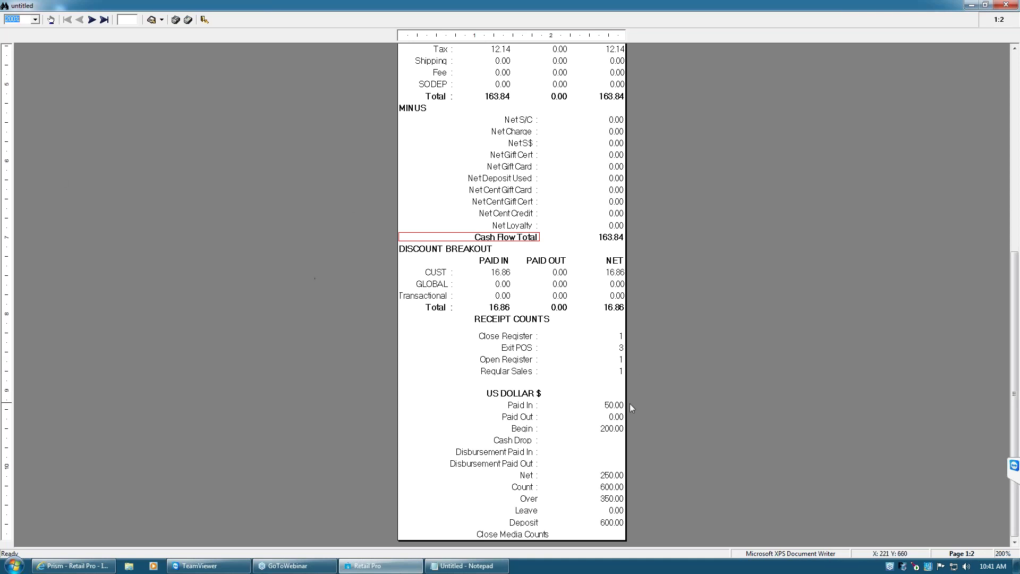
Go to report page 2 and scroll through media counts, card totals and over/short summary
left_click(575, 490)
left_click(92, 19)
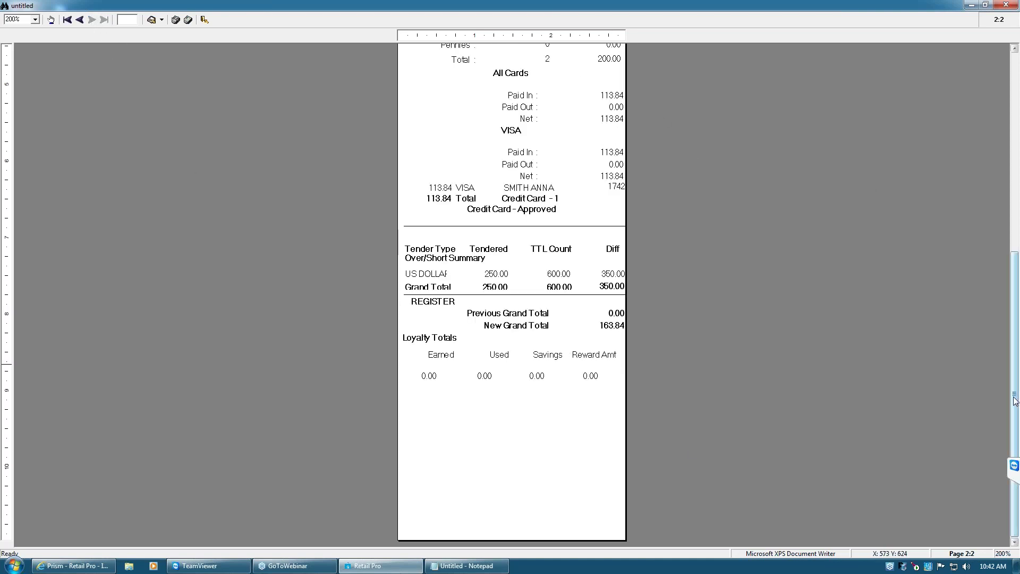
left_click_drag(1010, 338, 1010, 175)
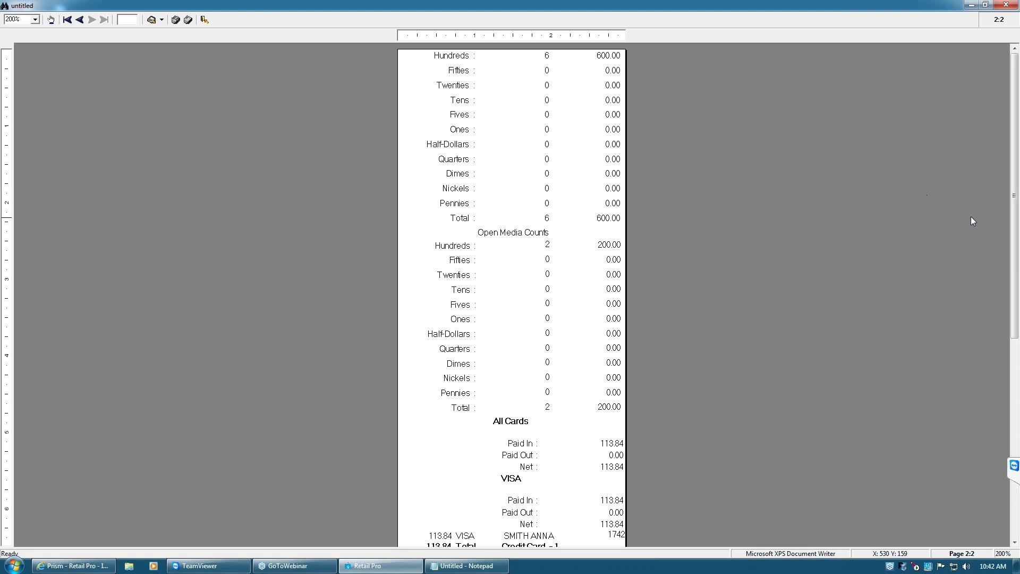
left_click_drag(1016, 249, 1016, 307)
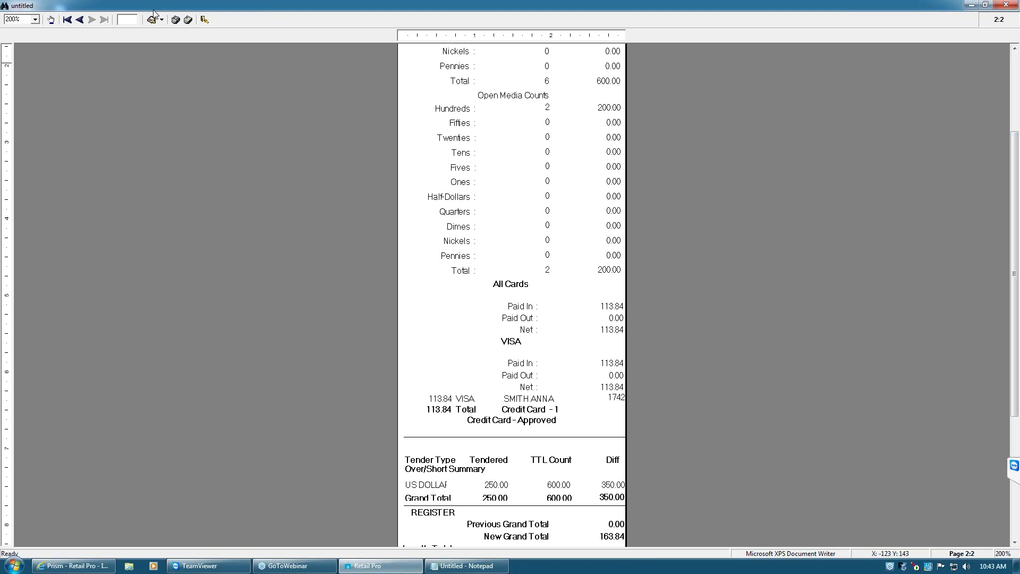
Keep the preview zoom at 200% and bring the team wildcard note back up
left_click(35, 20)
left_click(25, 21)
left_click(36, 20)
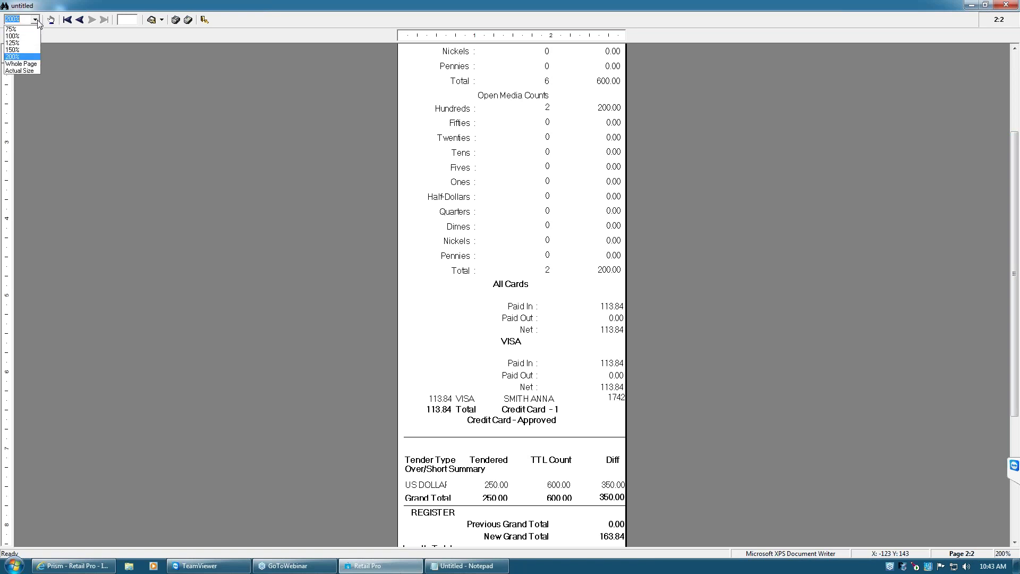
left_click(38, 22)
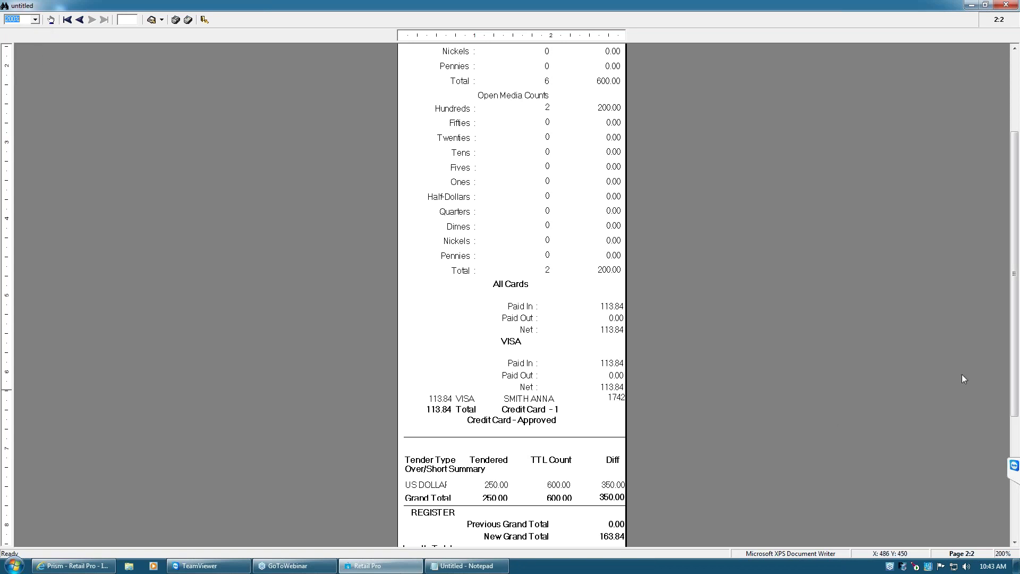
left_click_drag(1016, 370, 1016, 389)
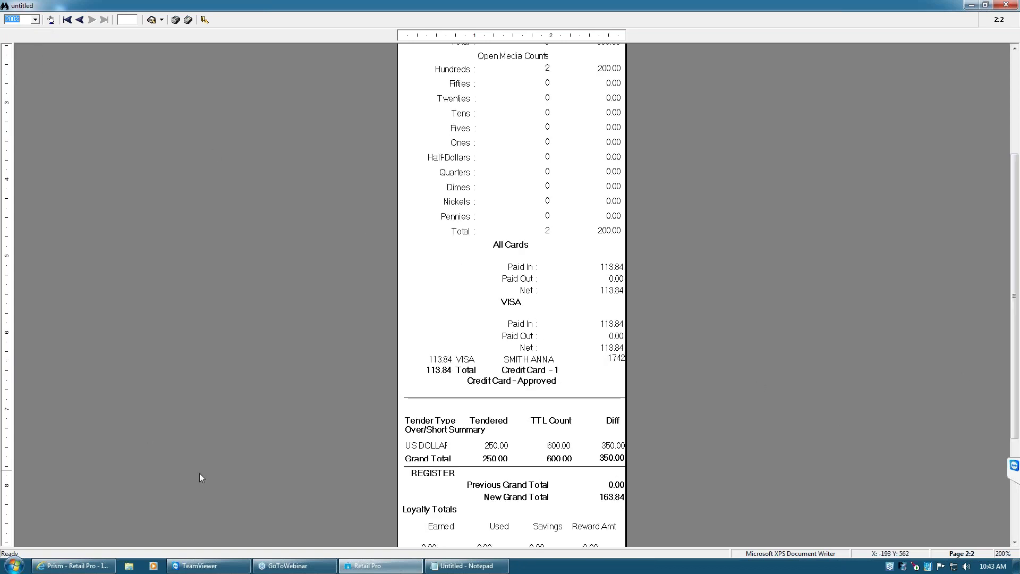
left_click(466, 566)
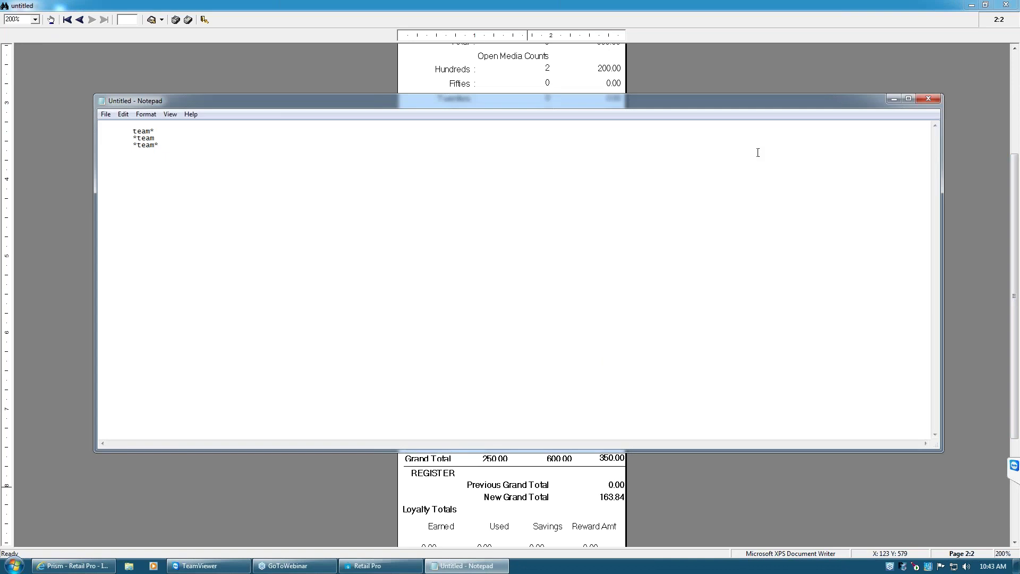
Move the Notepad window aside to uncover the 350.00 over/short difference and loyalty totals
left_click_drag(941, 450, 304, 163)
left_click_drag(191, 101, 583, 372)
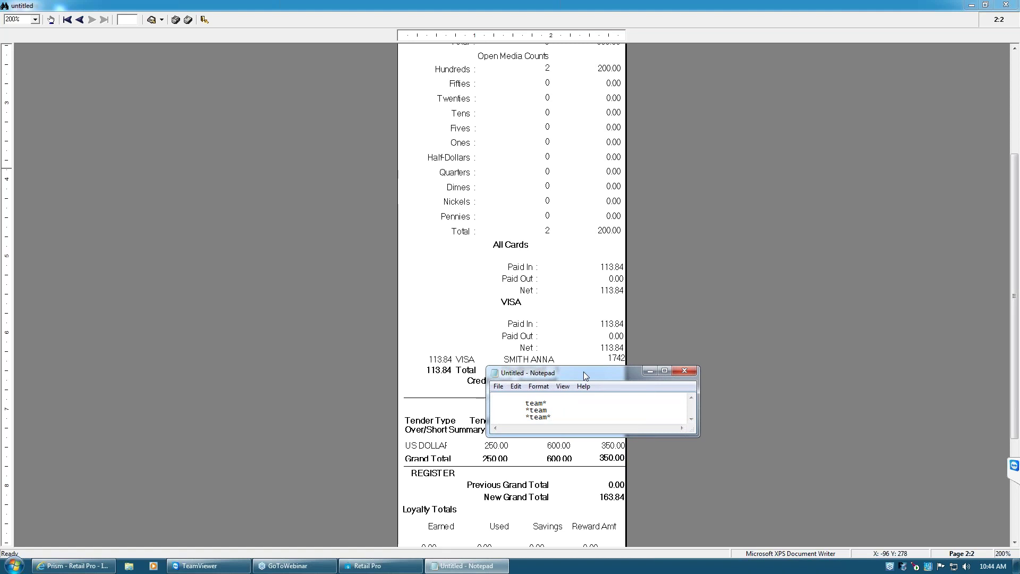
left_click_drag(582, 373, 771, 316)
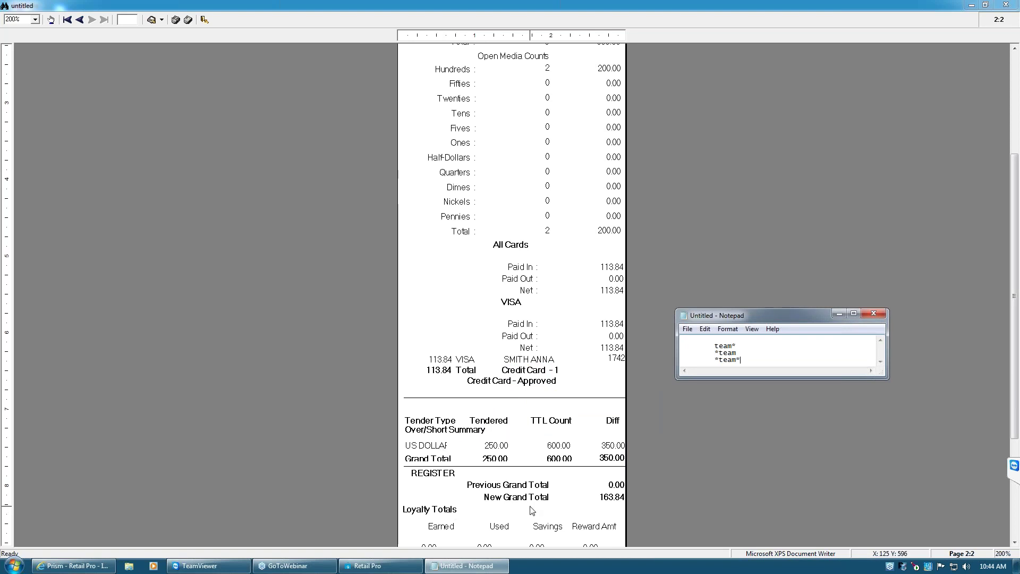
left_click(1013, 533)
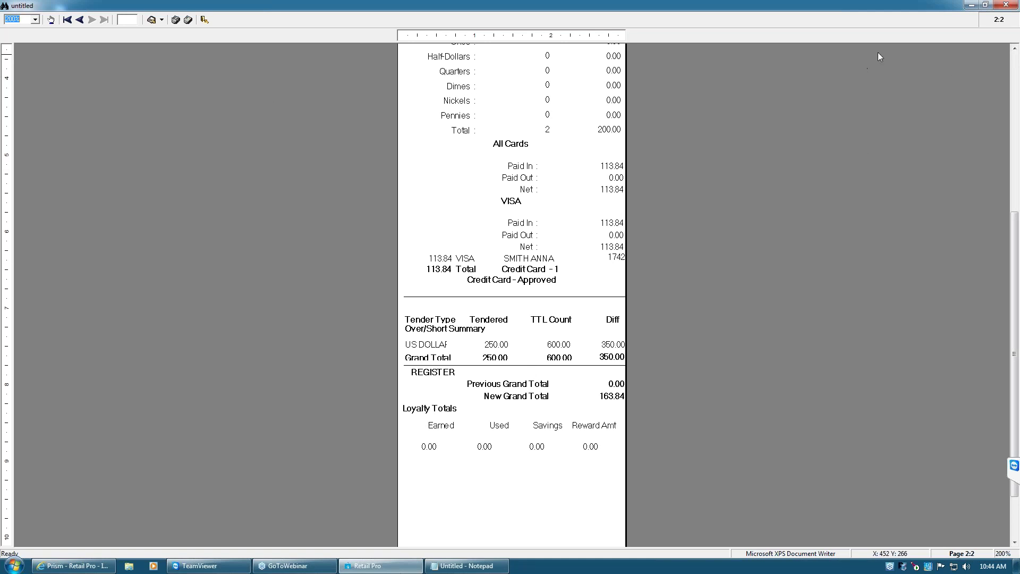
Switch the preview toolbar to Large Buttons, then exit the report print preview
right_click(224, 21)
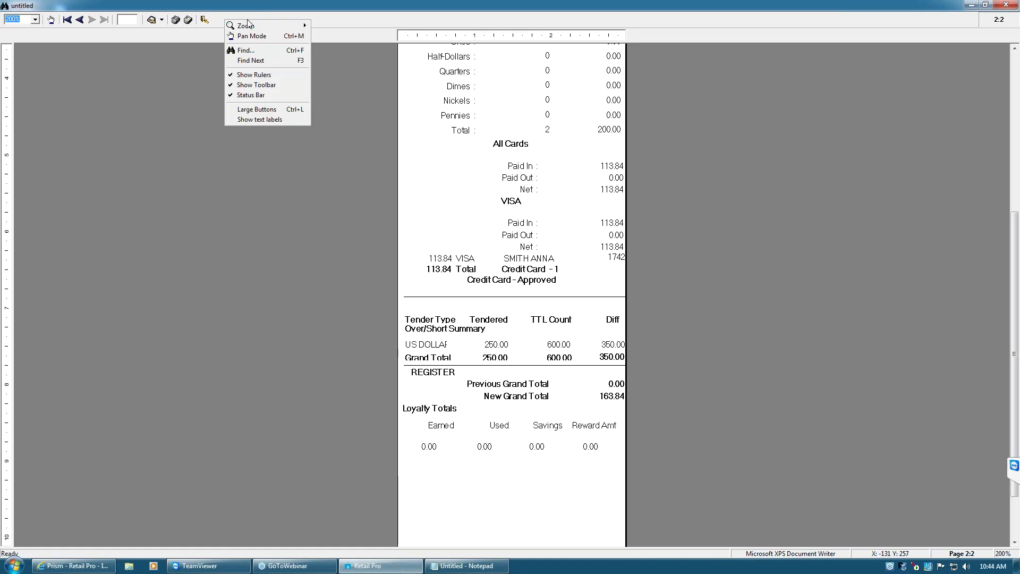
right_click(361, 19)
right_click(333, 18)
left_click(302, 21)
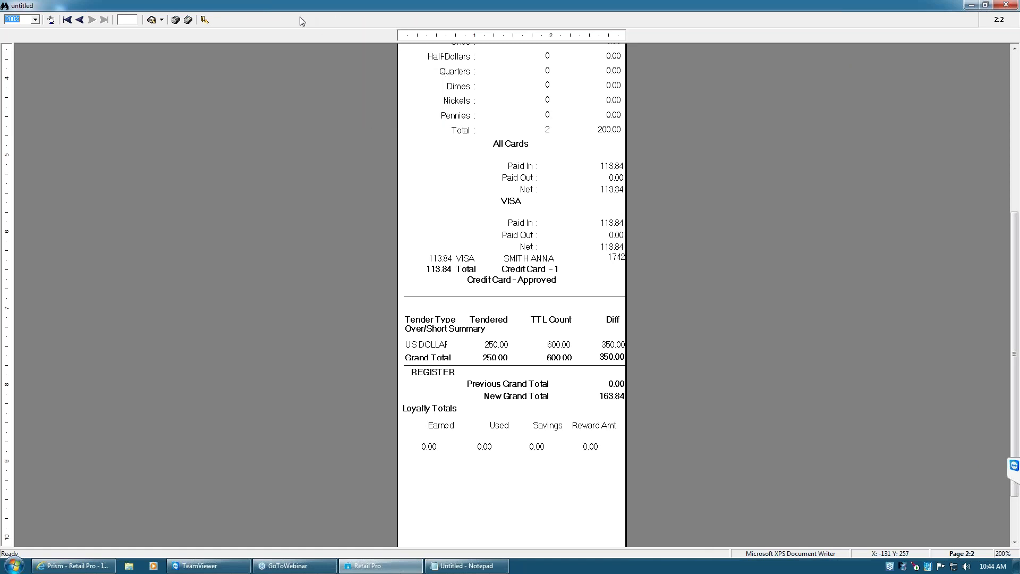
right_click(300, 18)
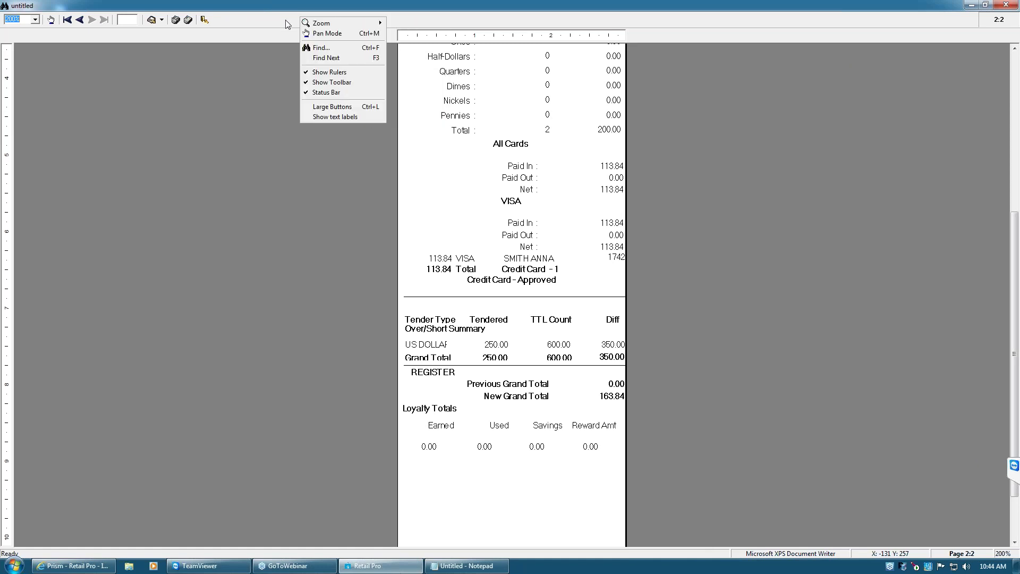
left_click(332, 106)
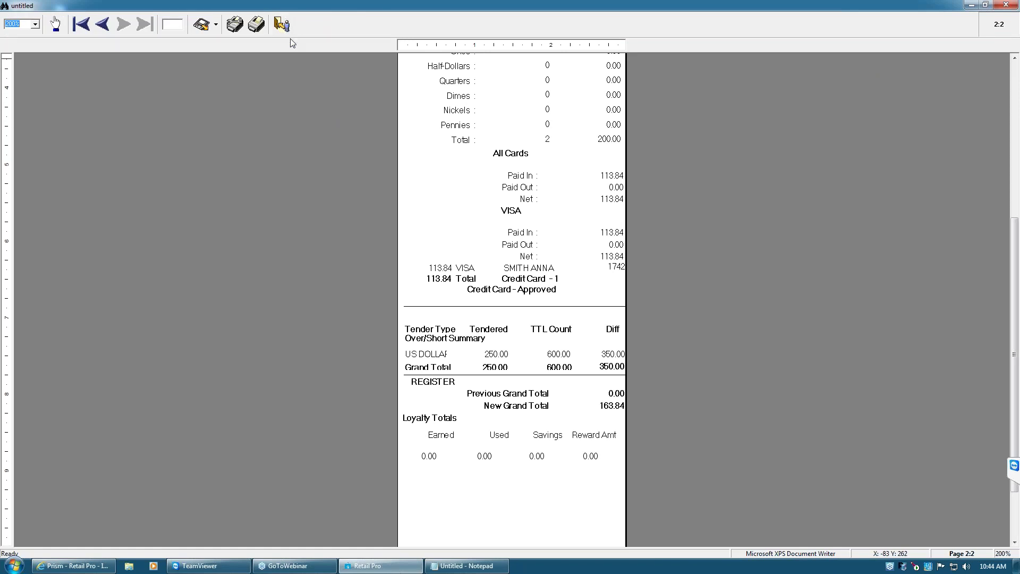
left_click(282, 25)
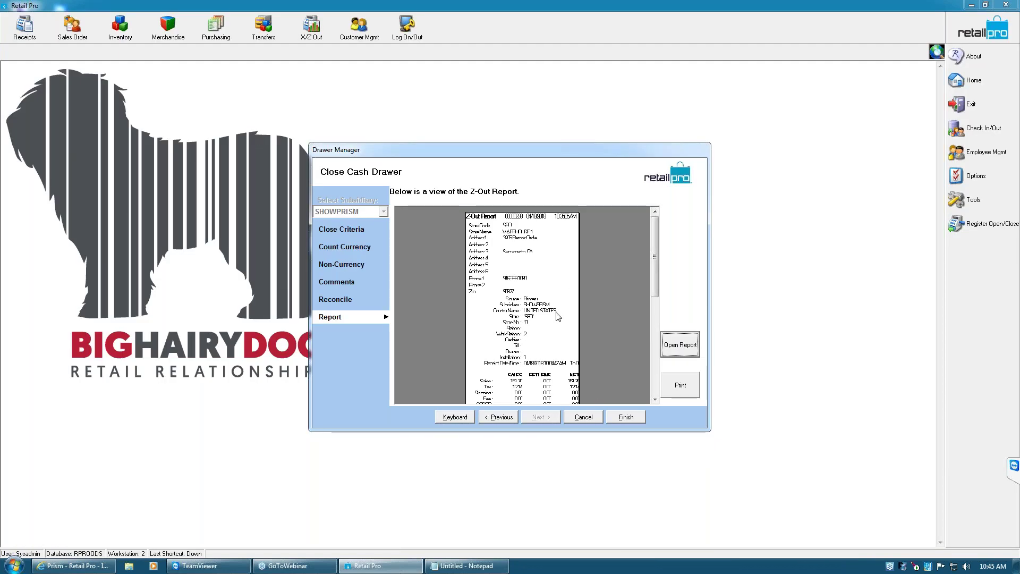
Finish the drawer close, answer the markdown prompt, and attempt a new receipt
left_click(627, 417)
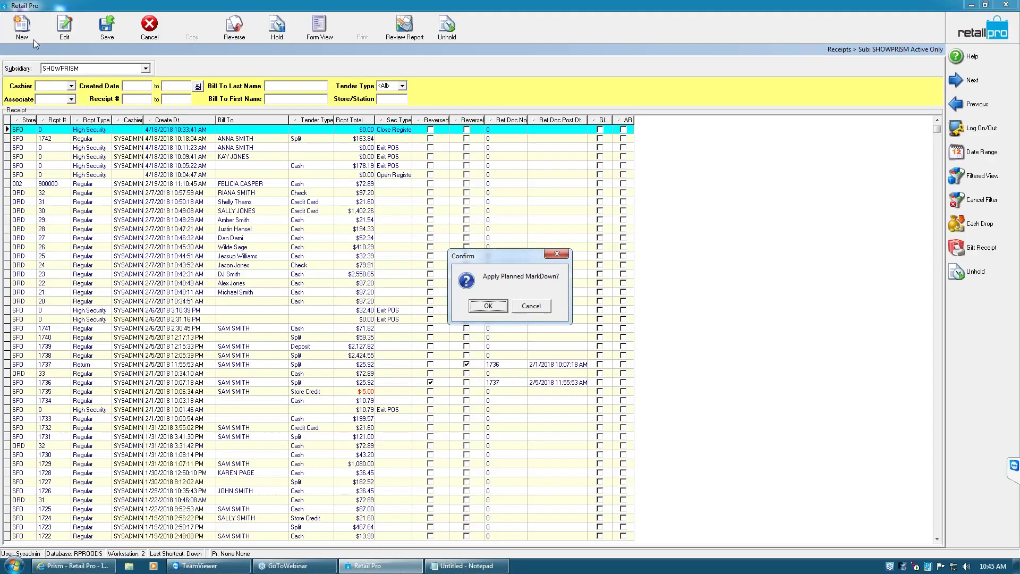
left_click(531, 307)
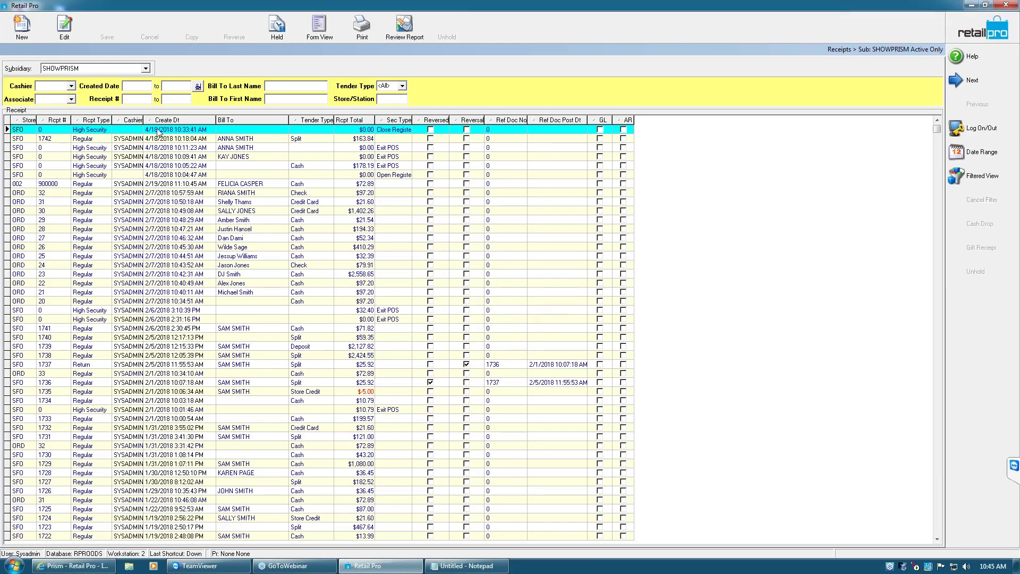
left_click(26, 39)
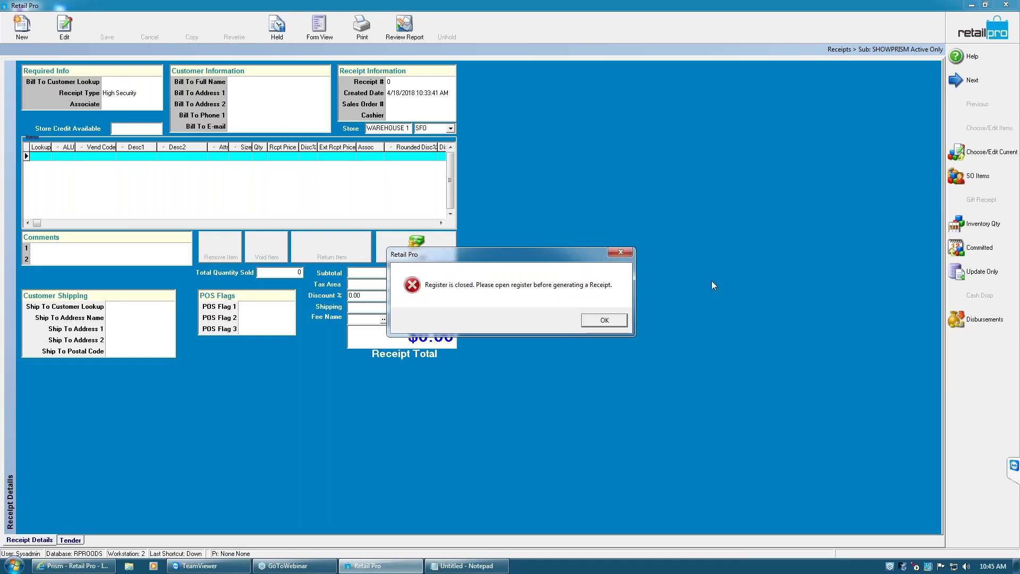
Dismiss the 'Register is closed' warning with OK
left_click(605, 321)
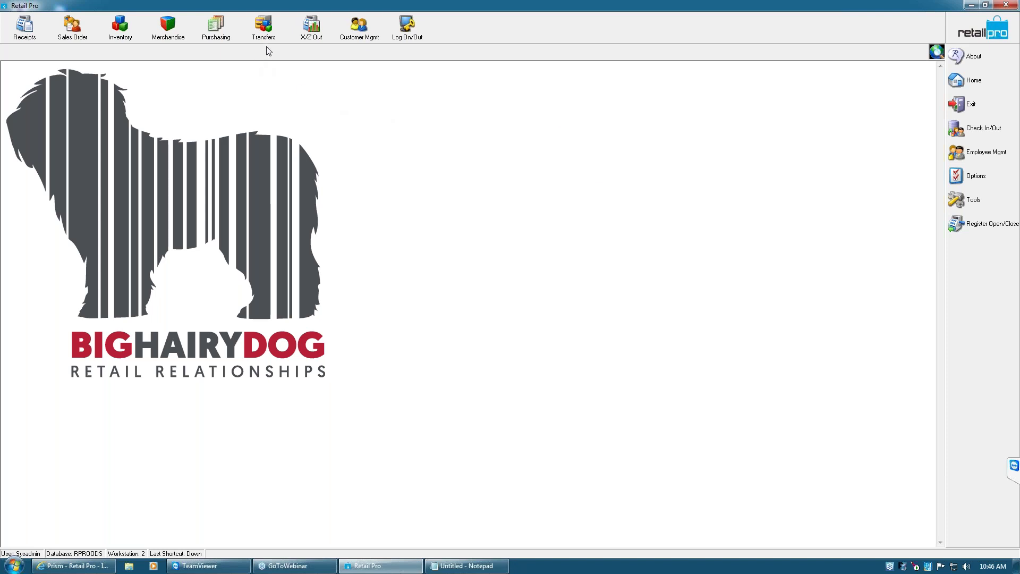
Open the X-Out settings and set the receipt date filter to Undefined
left_click(313, 35)
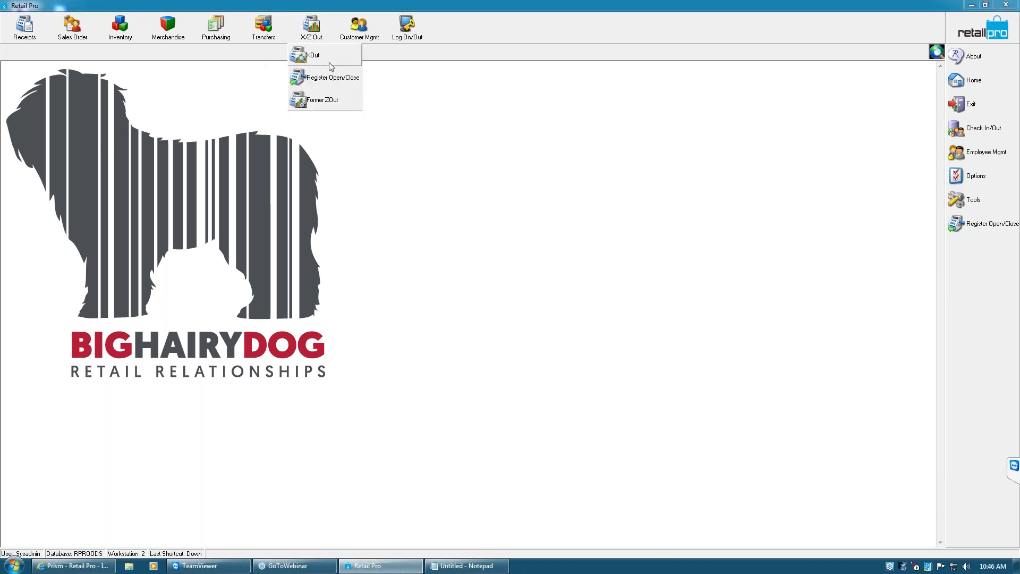
left_click(327, 59)
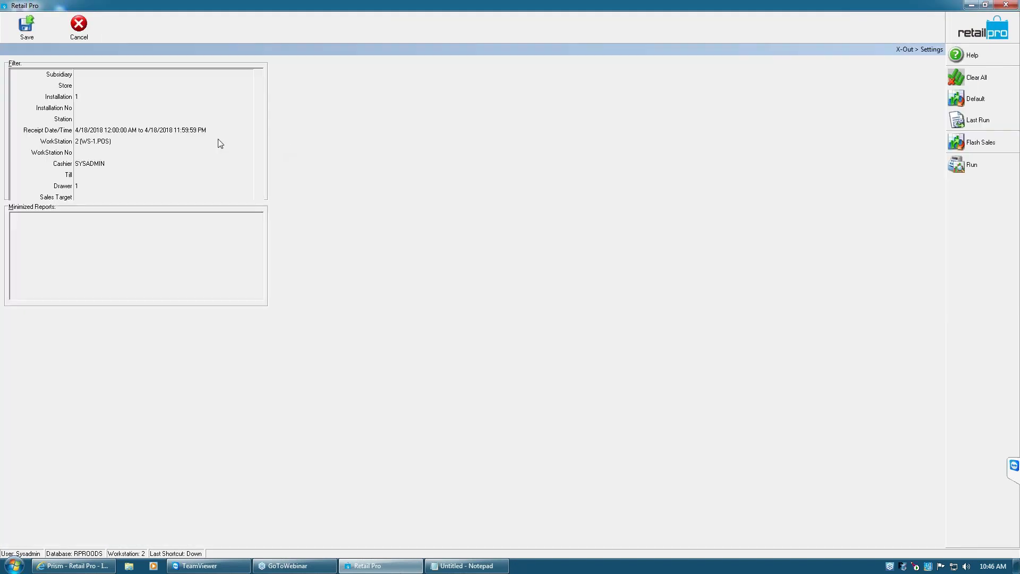
left_click(151, 132)
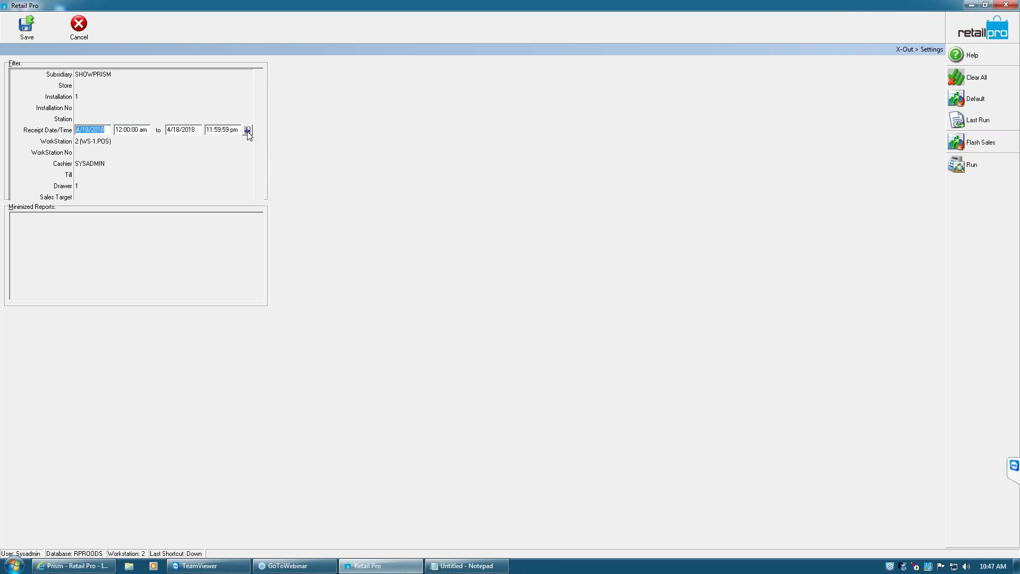
left_click(248, 130)
left_click(585, 247)
left_click(588, 305)
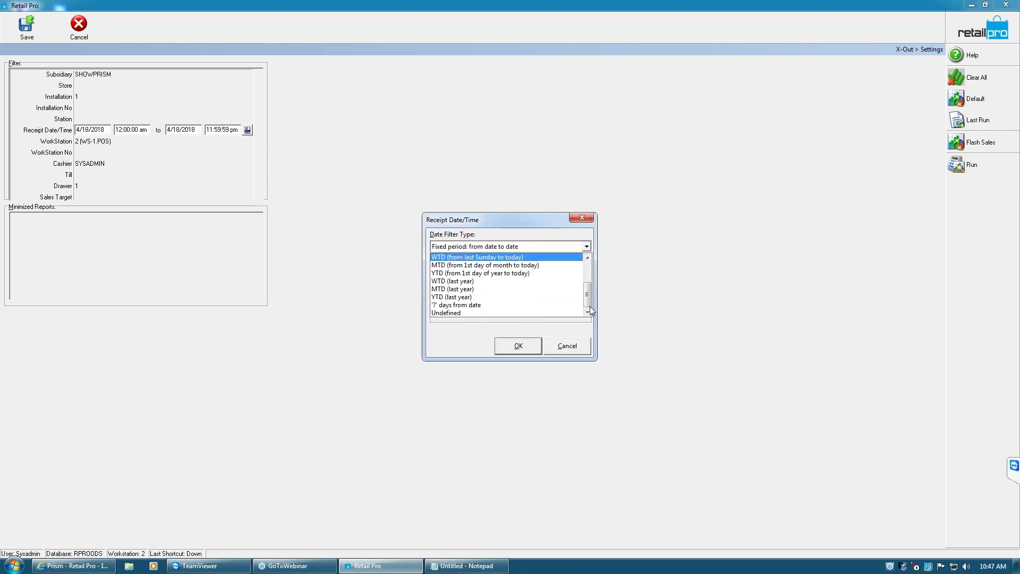
left_click(533, 314)
left_click(518, 346)
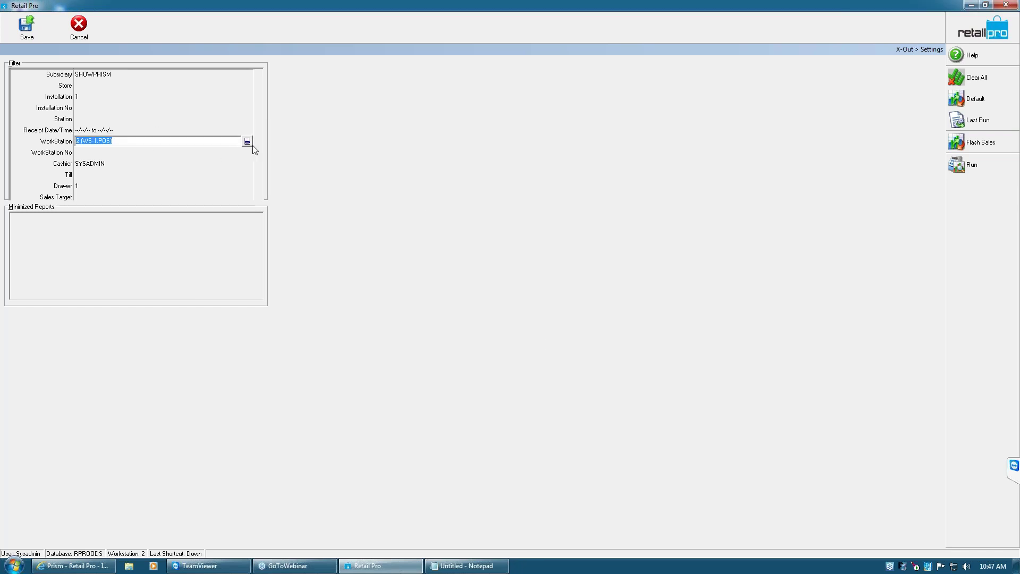
Uncheck workstation WS-1.POS and clear the SYSADMIN cashier, drawer 1 and installation 1 filters
left_click(247, 141)
left_click(438, 222)
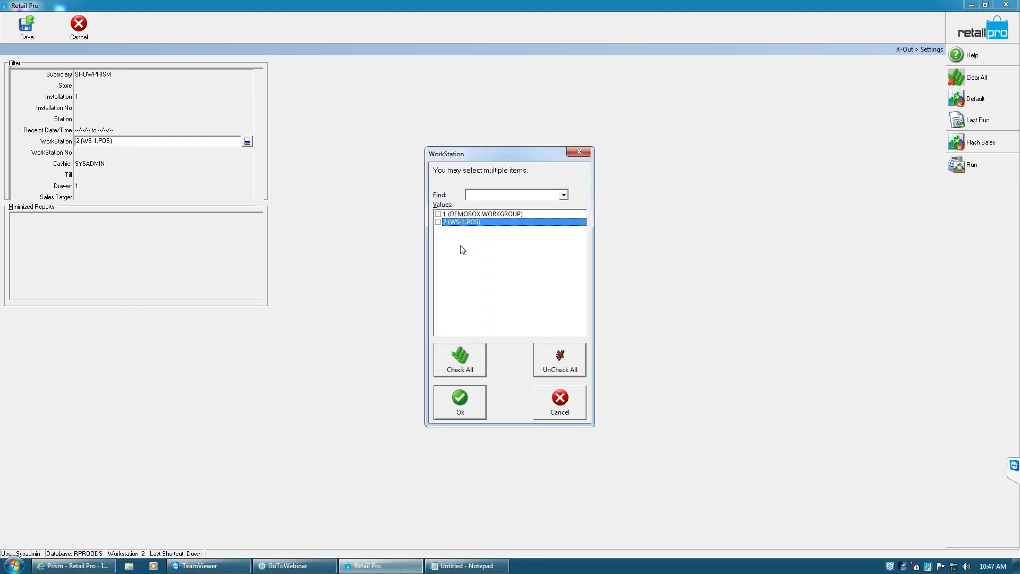
left_click(458, 400)
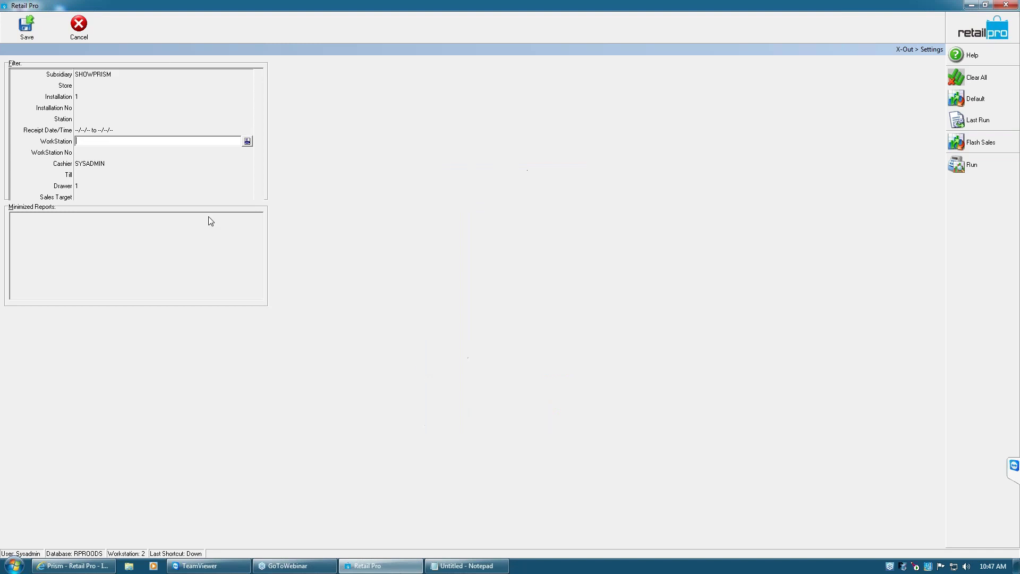
left_click(99, 164)
key("Delete")
left_click(120, 186)
key("Delete")
left_click(90, 97)
key("Delete")
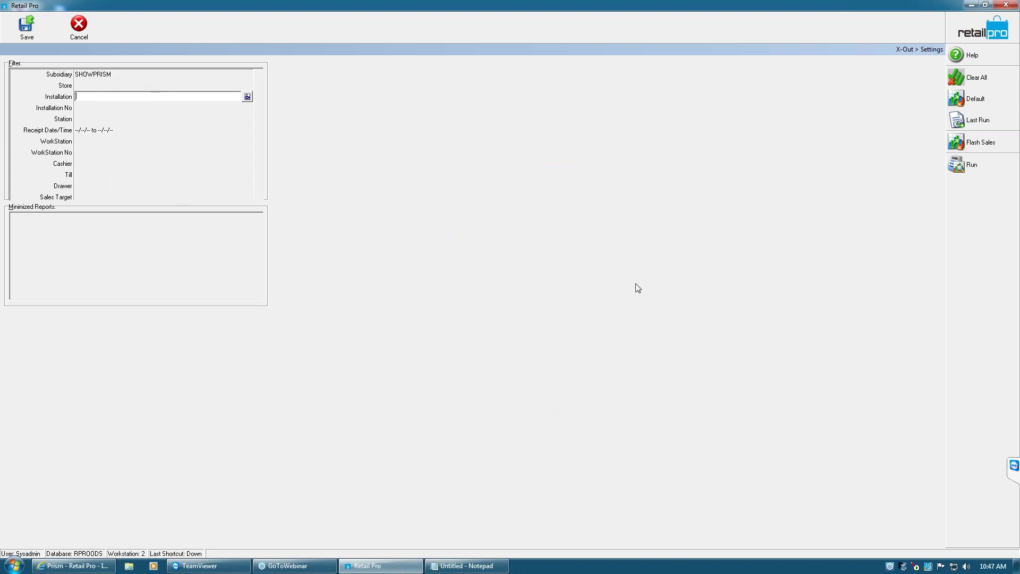
Run the X-Out report without saving the filters and pick the XZOut40_wCards layout
left_click(972, 168)
left_click(512, 310)
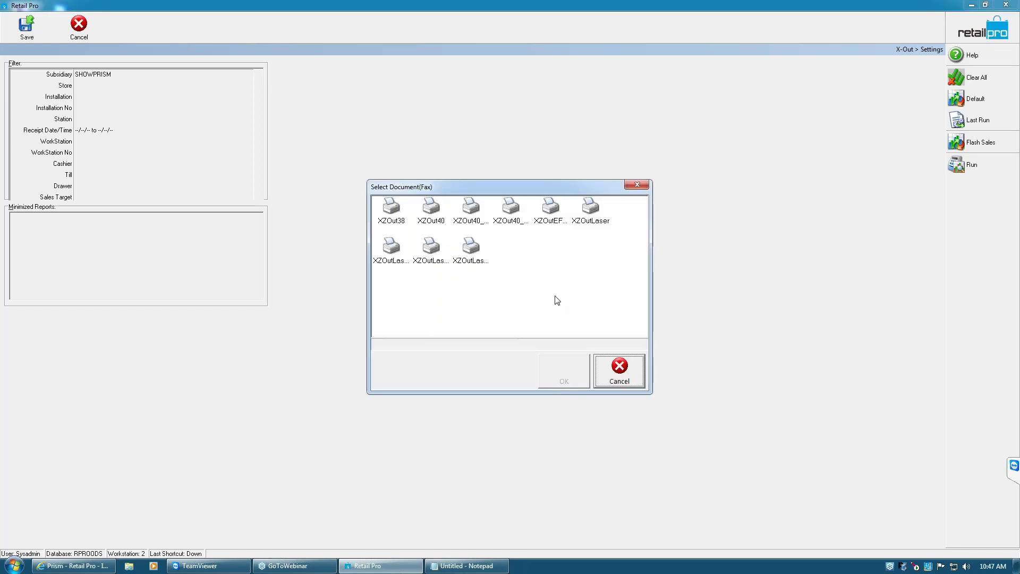
left_click(465, 220)
Generate and close the XZOut40_wCards X-Out preview, then go to Flash Sales
left_click(561, 378)
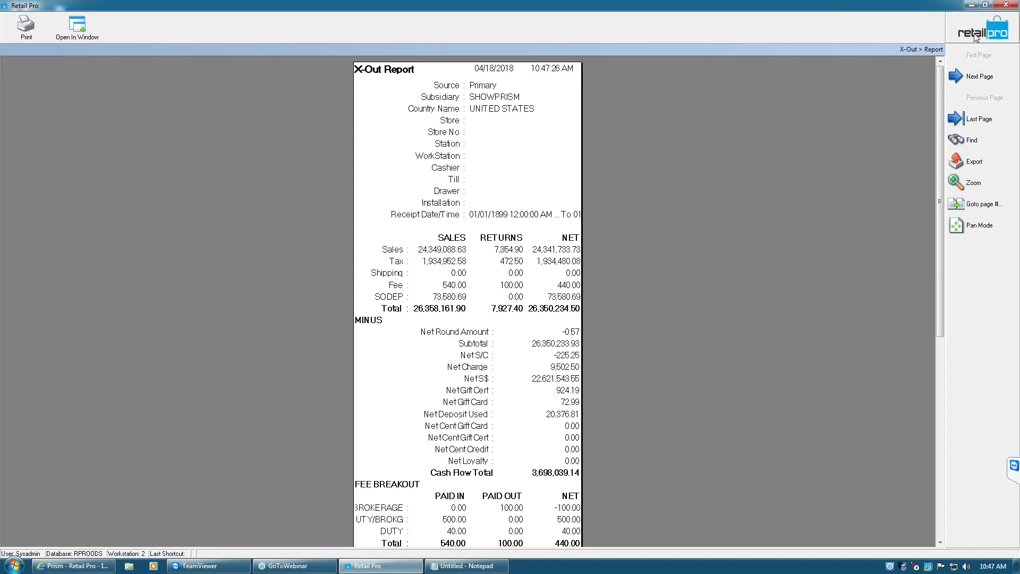
left_click(937, 50)
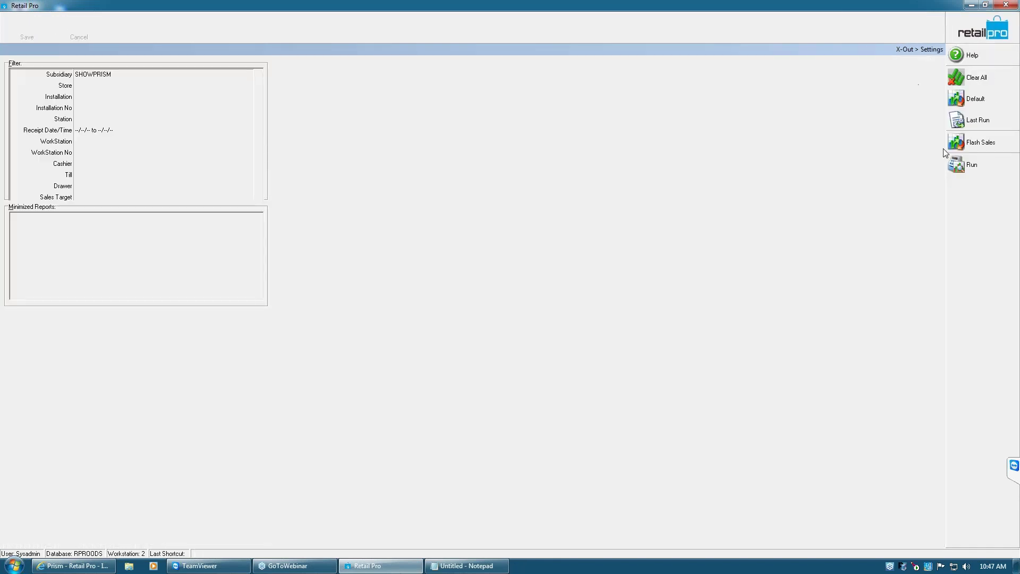
left_click(979, 143)
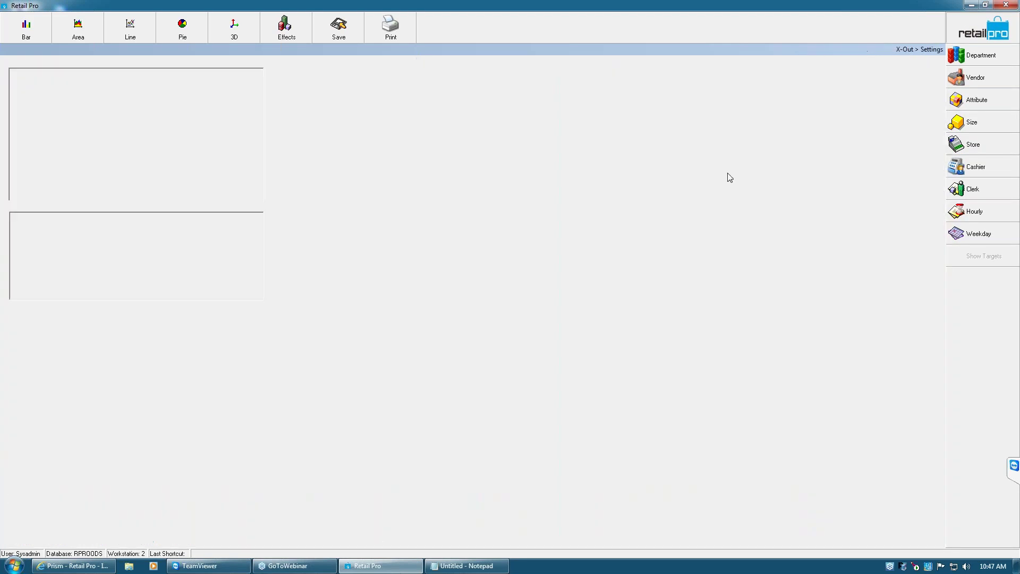
Edit the installation and receipt date/time filters, then load the flash sales charts
left_click(107, 96)
left_click(105, 130)
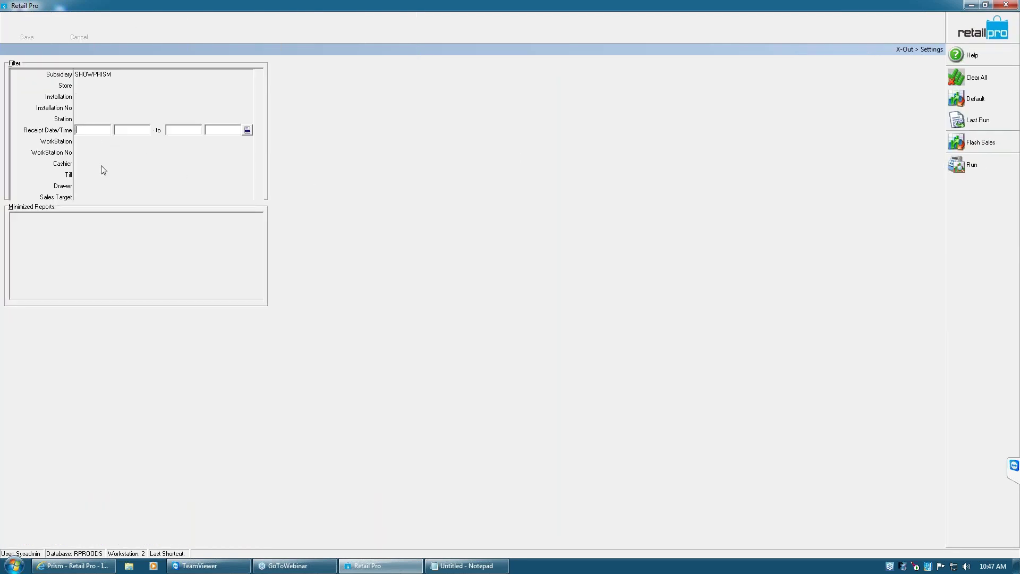
left_click(109, 130)
left_click(981, 148)
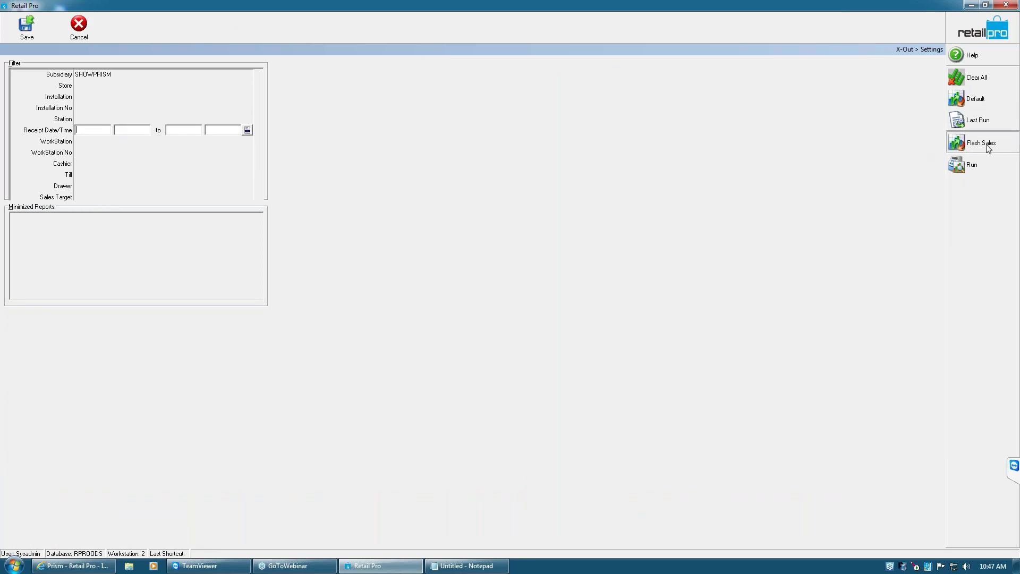
left_click(968, 145)
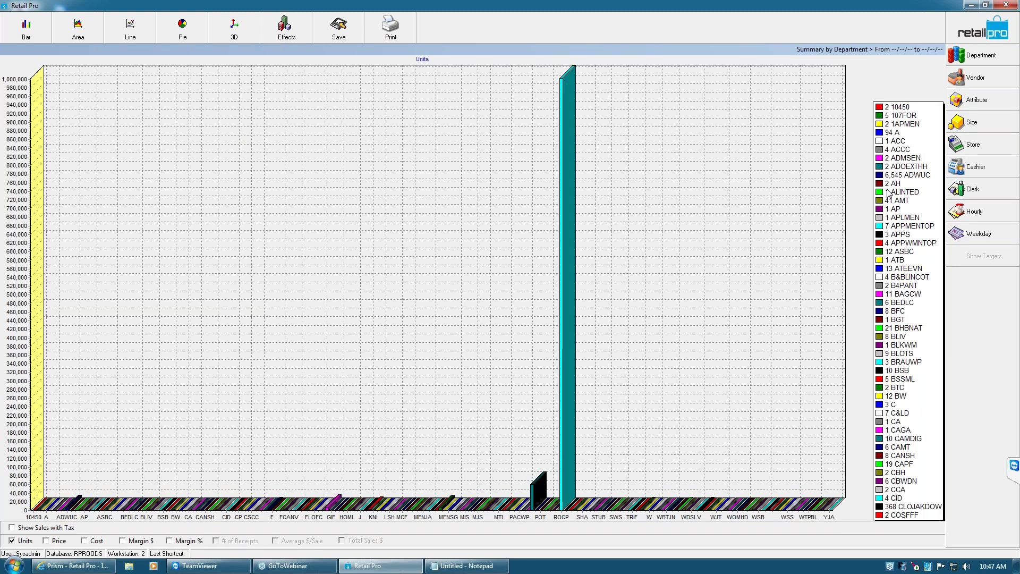
left_click(980, 235)
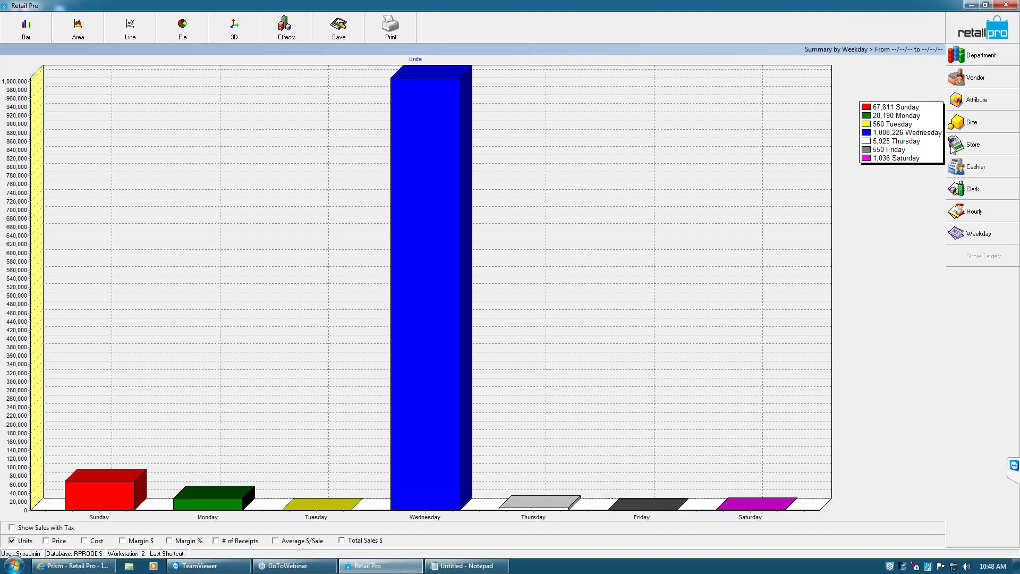
left_click(980, 101)
left_click(970, 169)
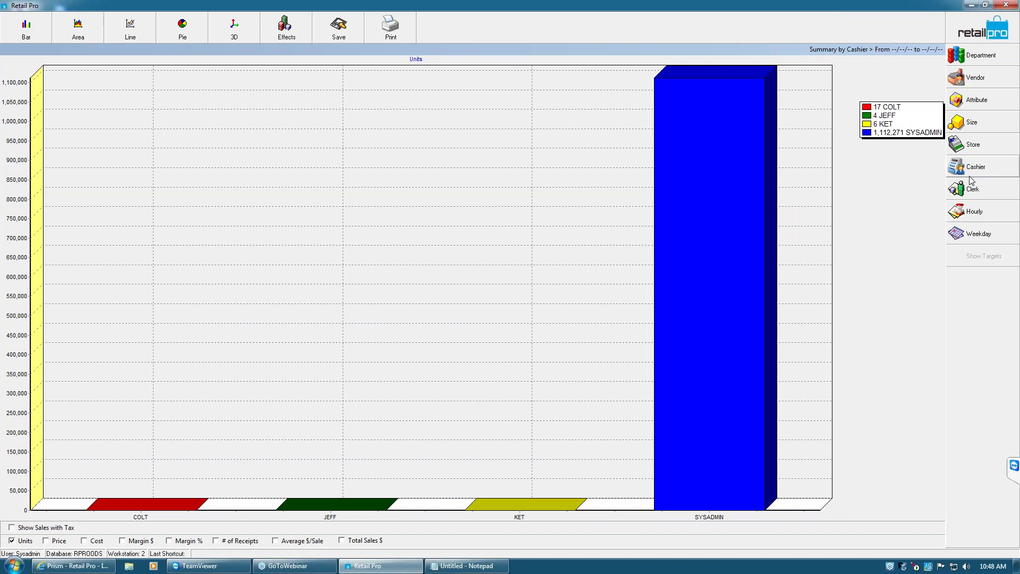
left_click(977, 191)
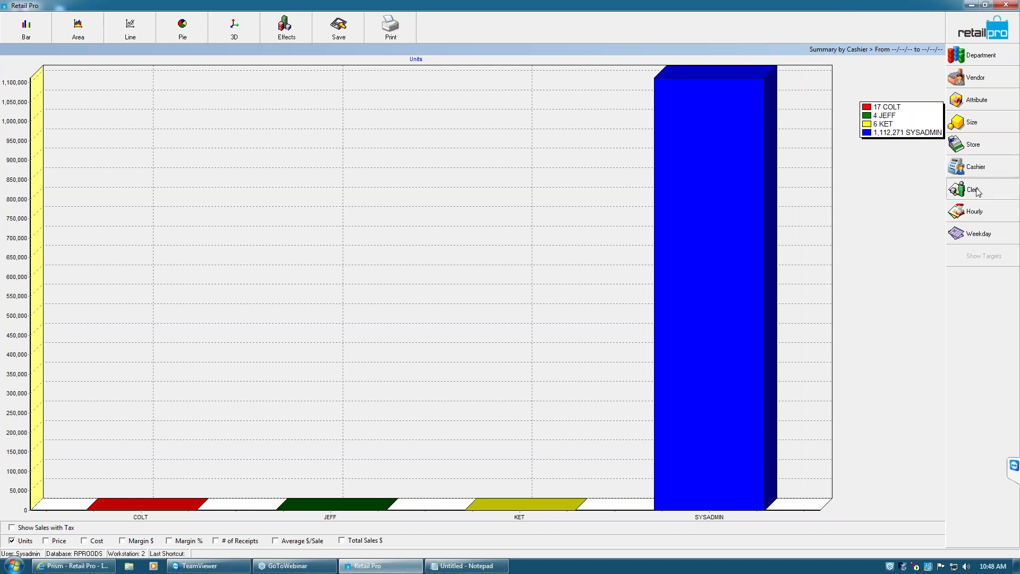
left_click(983, 218)
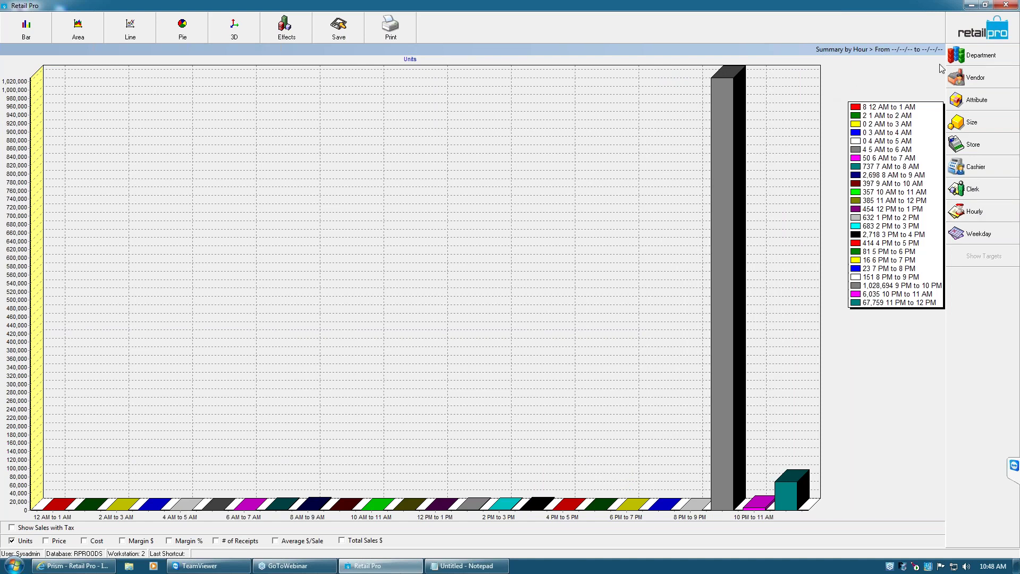
left_click(951, 30)
left_click(982, 30)
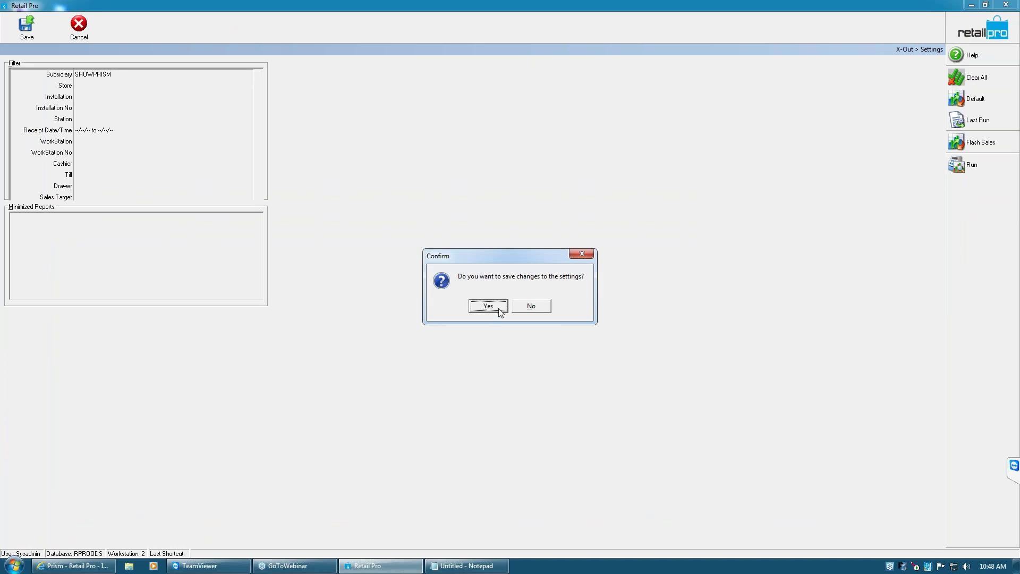
Answer No to saving the X-Out settings changes
left_click(529, 308)
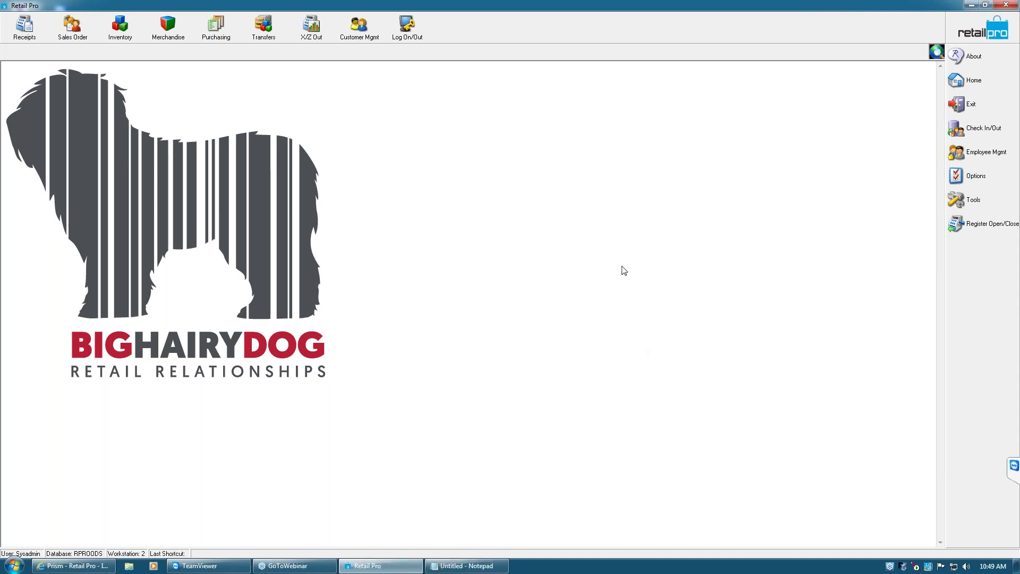
Open System Preferences at Point of Sale > Receipts > Disbursement Options
left_click(976, 179)
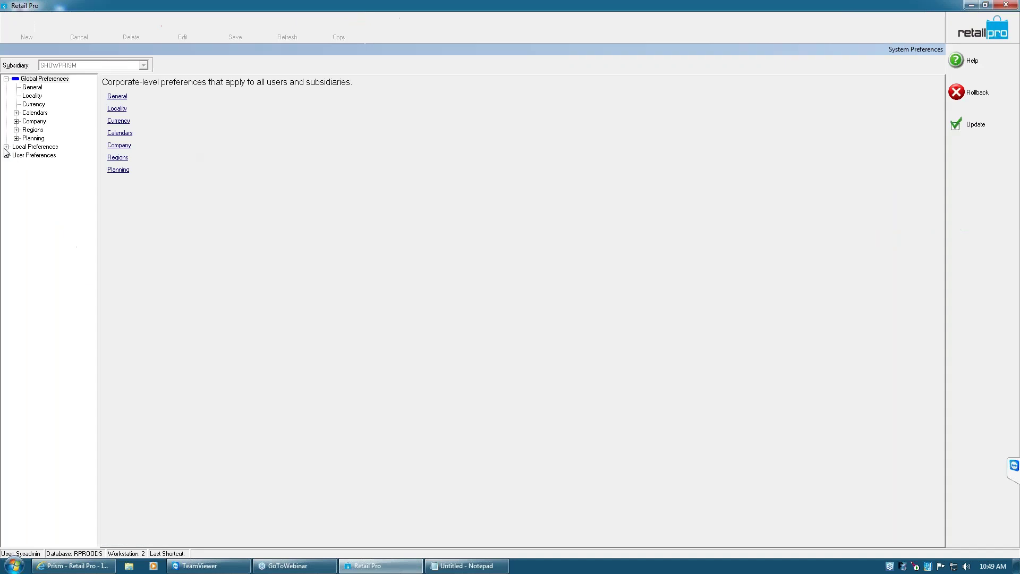
left_click(6, 147)
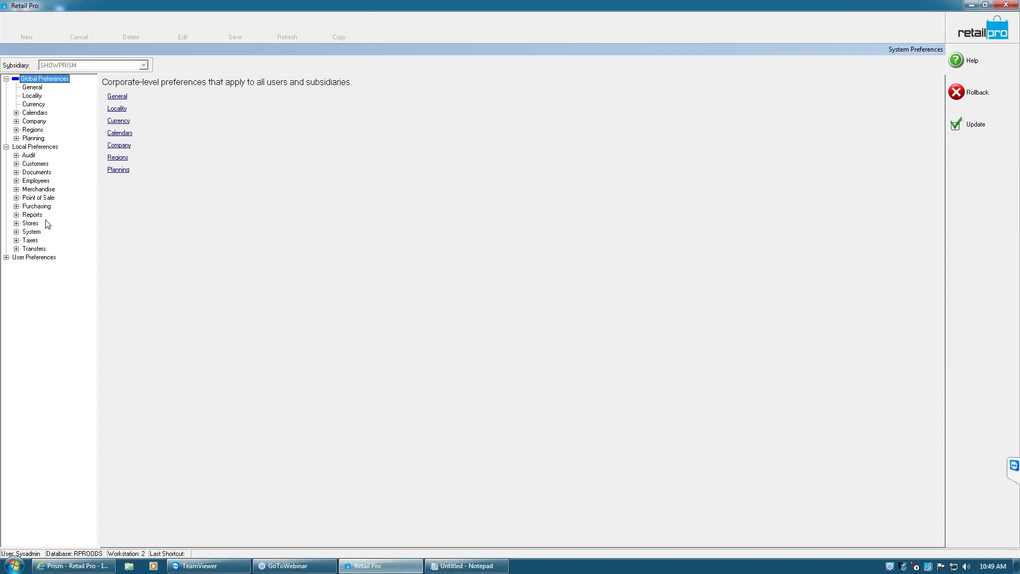
left_click(16, 198)
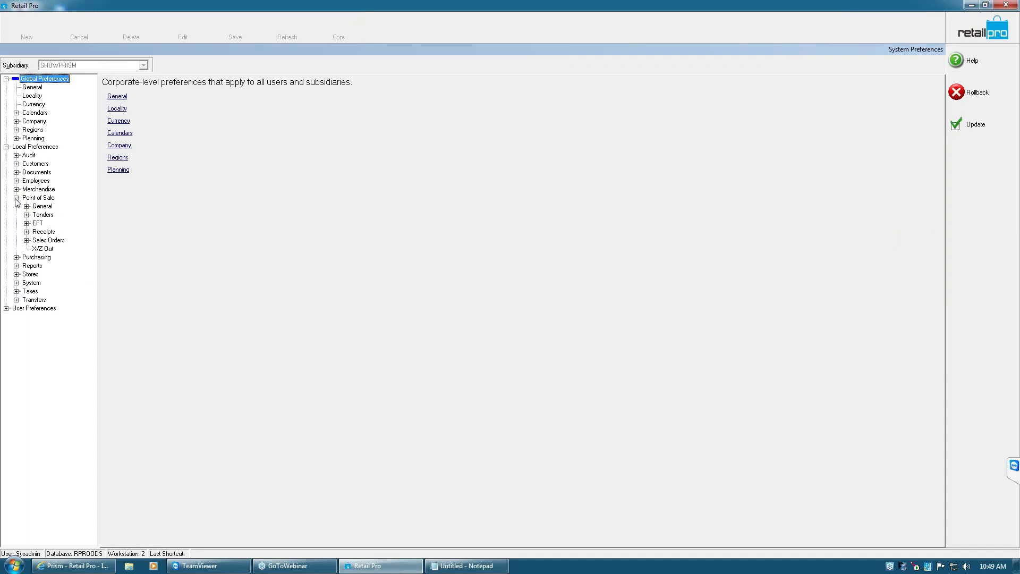
left_click(27, 232)
left_click(68, 275)
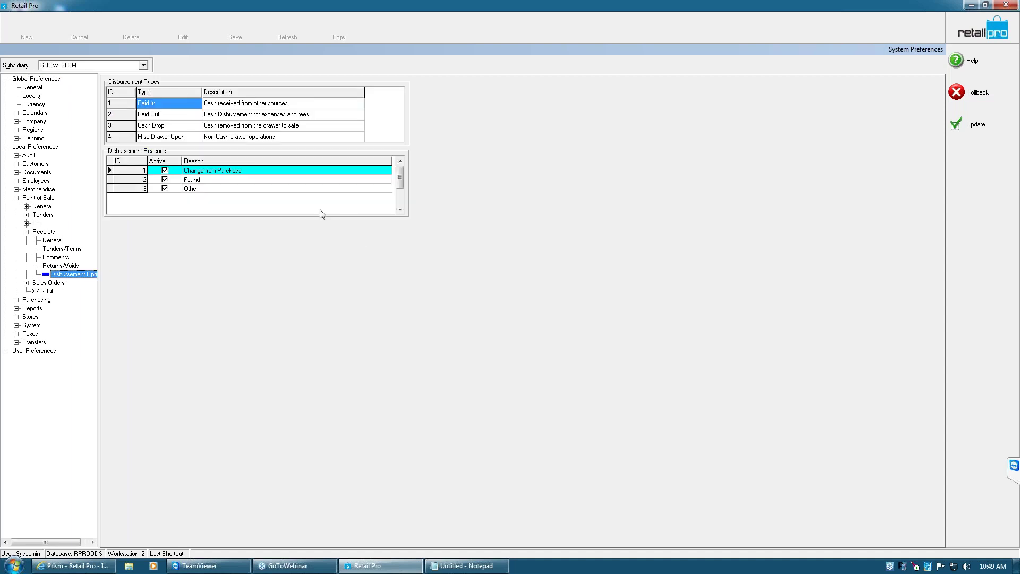
Review the Paid Out, Cash Drop, Misc Drawer Open and Paid In reasons, then close preferences
left_click(190, 116)
left_click(186, 127)
left_click(183, 139)
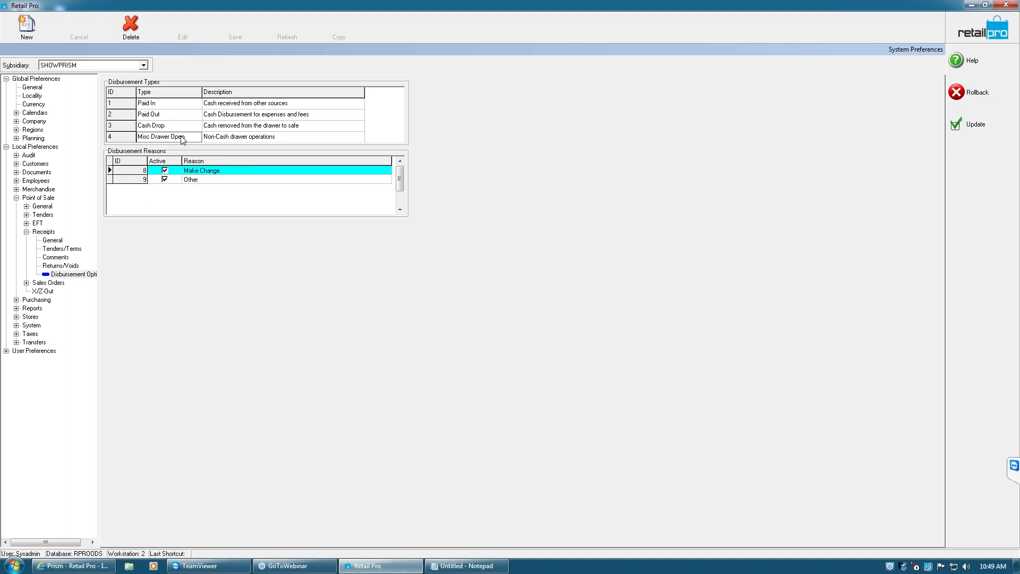
left_click(188, 129)
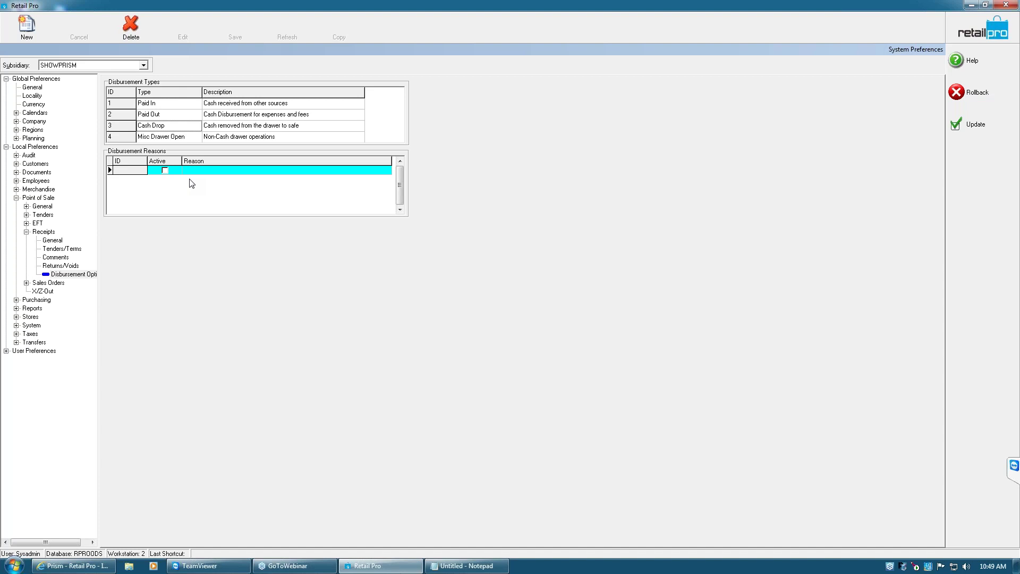
left_click(224, 137)
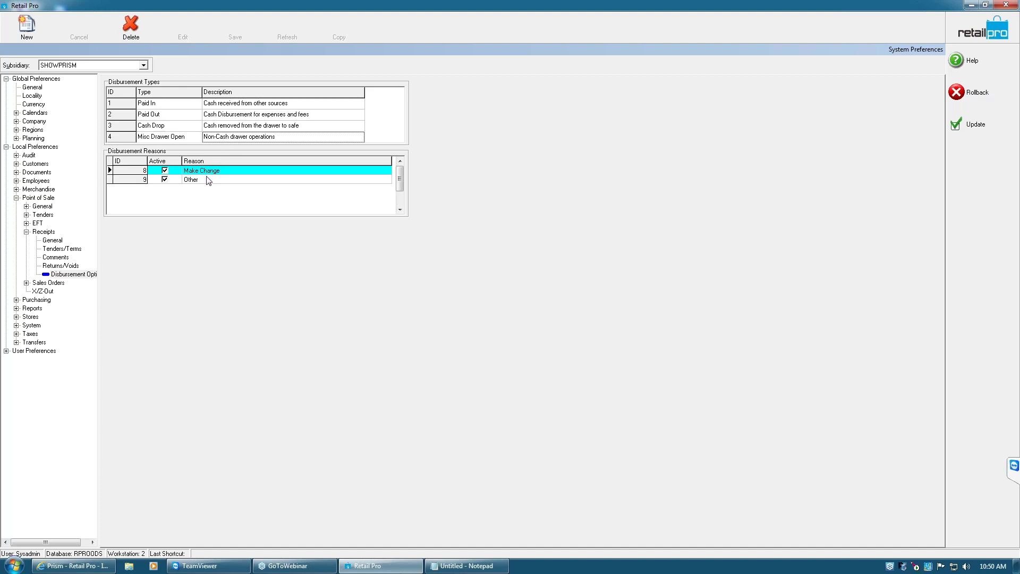
left_click(218, 106)
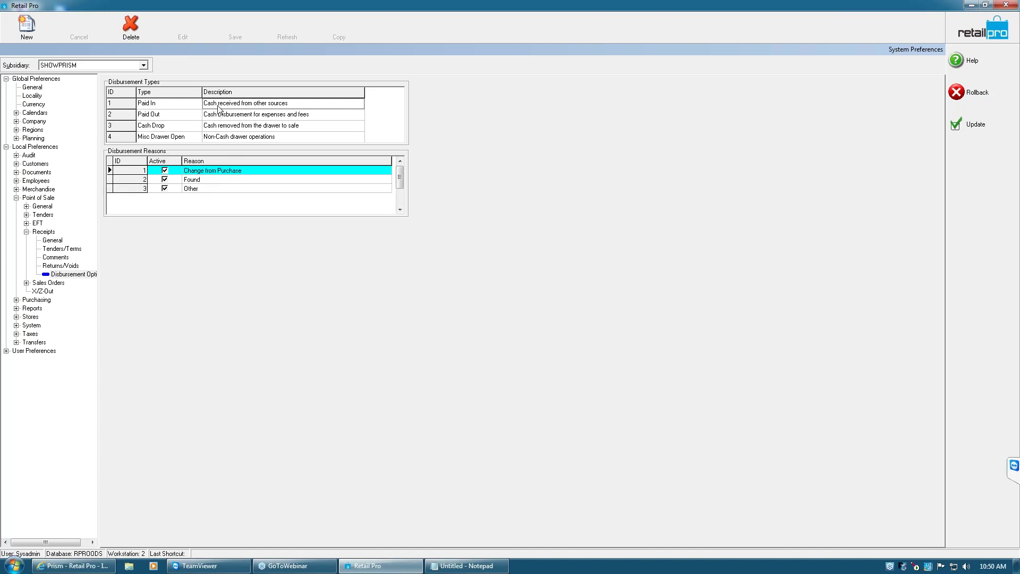
left_click(217, 115)
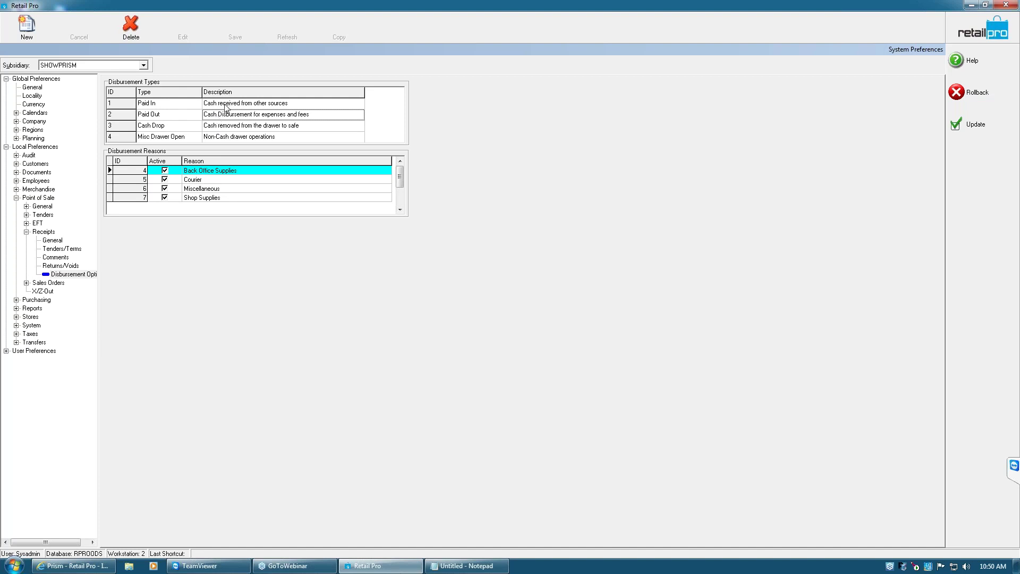
left_click(225, 103)
left_click(223, 115)
left_click(968, 131)
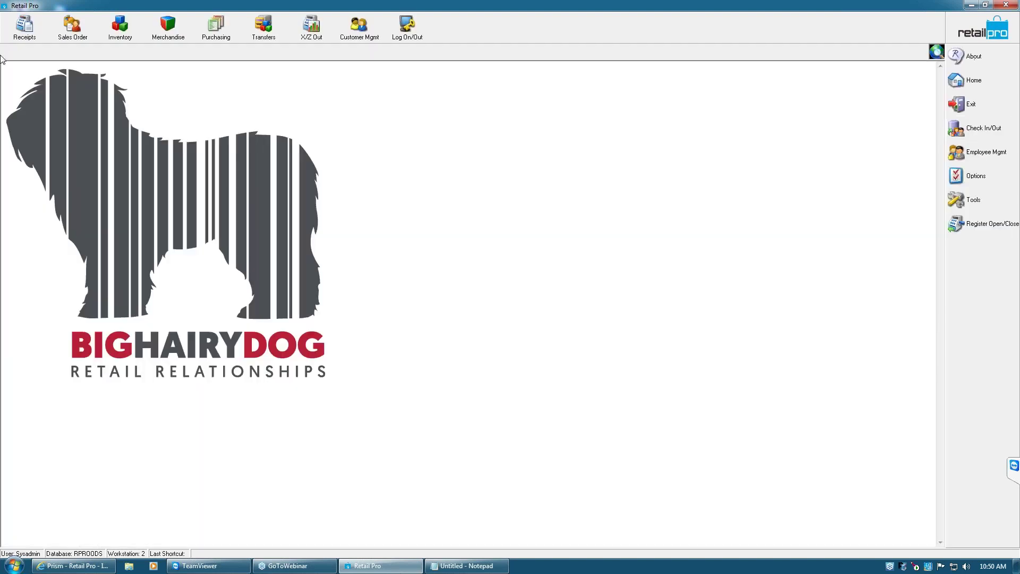
Try starting a new receipt, dismiss the register-closed error, and return home
left_click(23, 29)
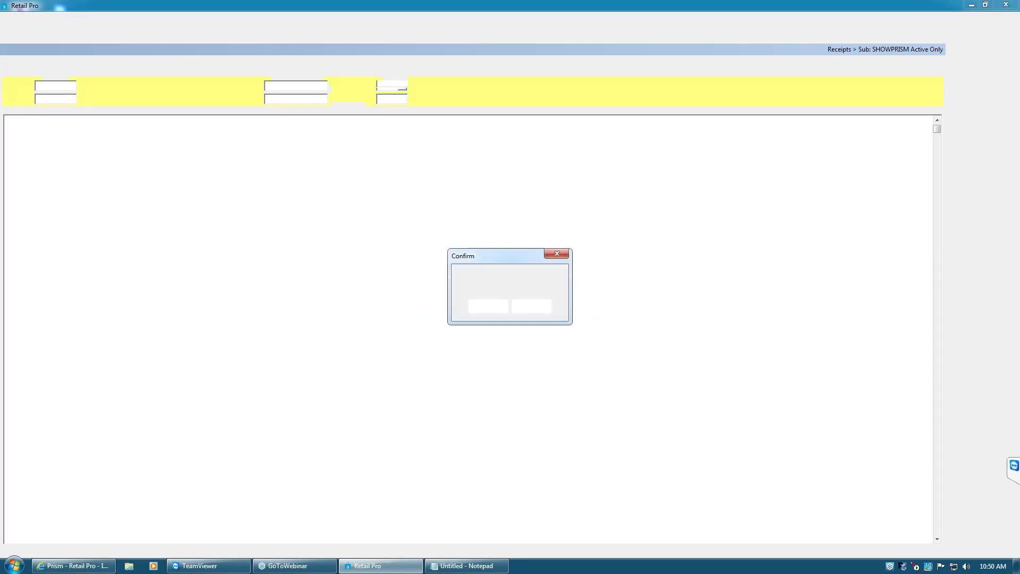
left_click(542, 307)
left_click(22, 27)
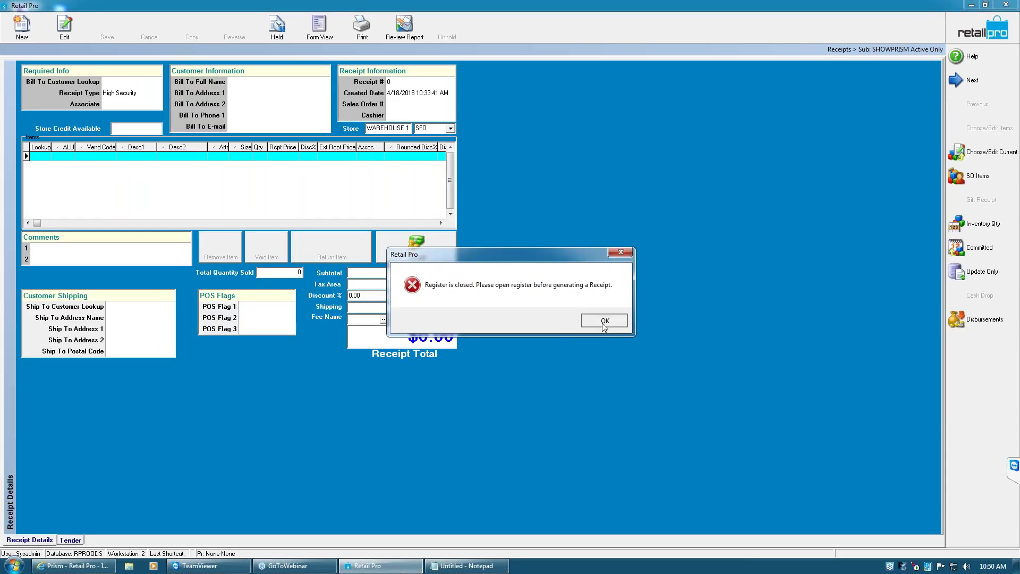
left_click(600, 323)
left_click(964, 27)
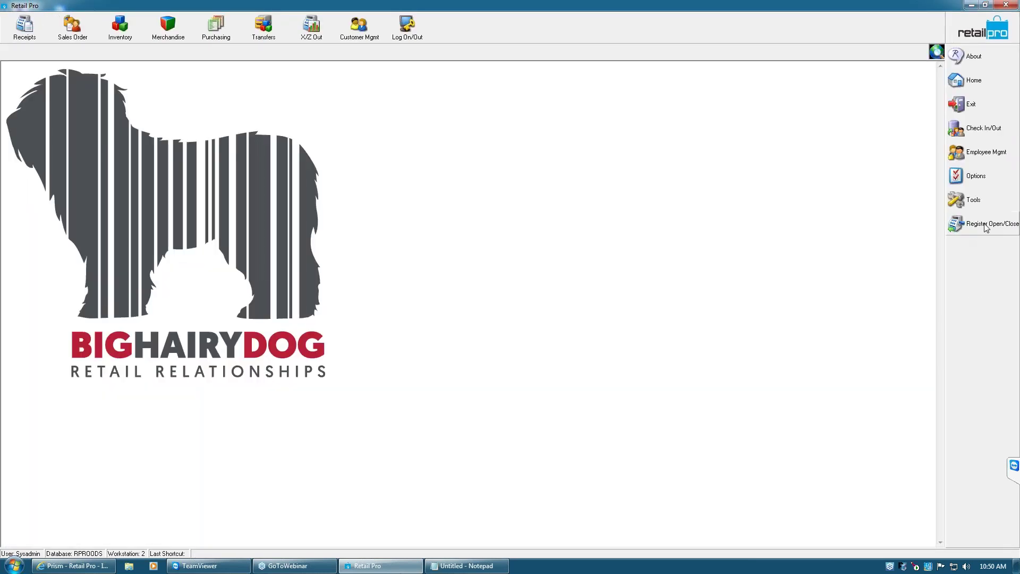
Open the register with an opening count of 2 hundreds ($200.00)
left_click(986, 226)
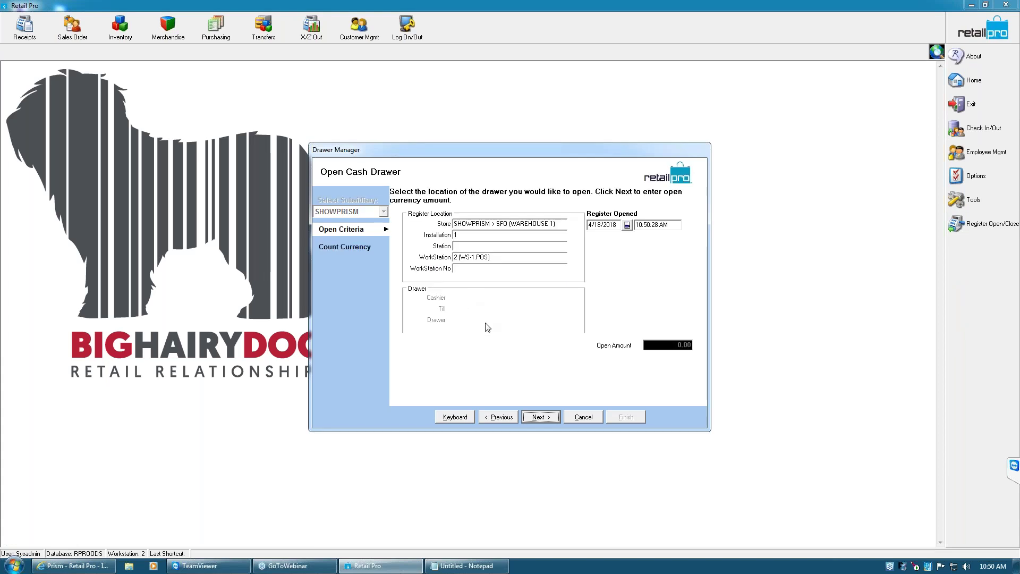
left_click(540, 417)
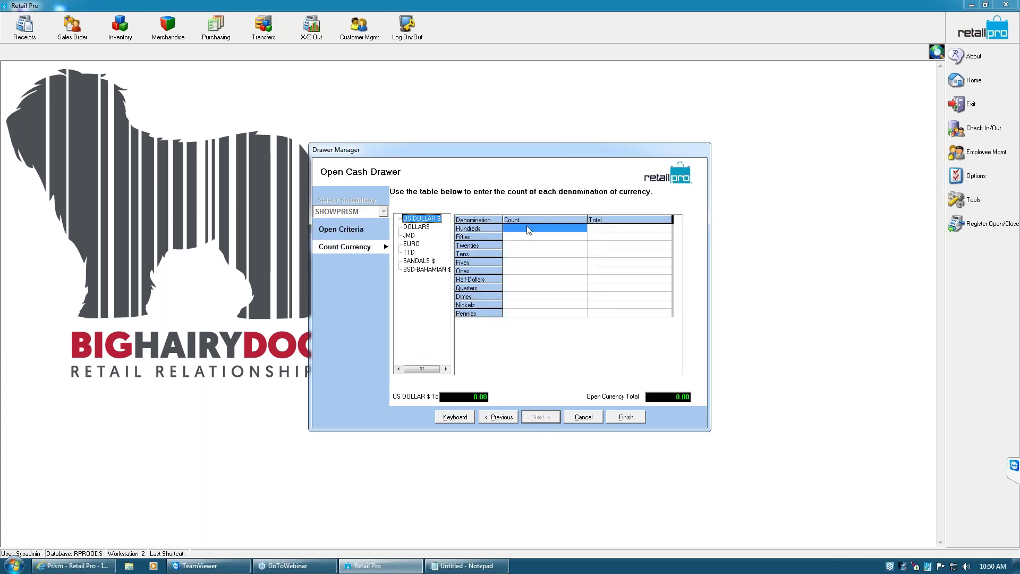
type("2")
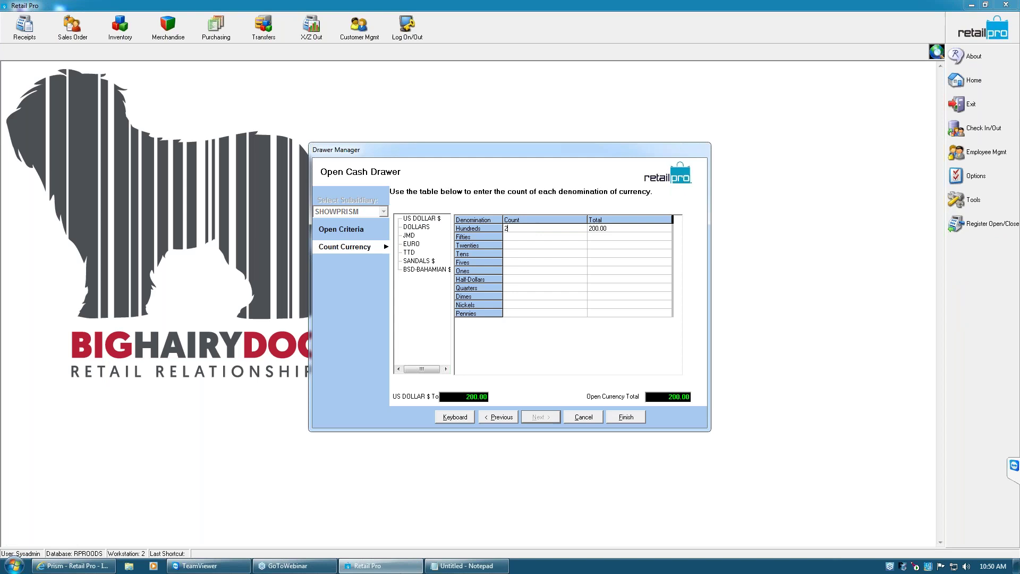
left_click(626, 417)
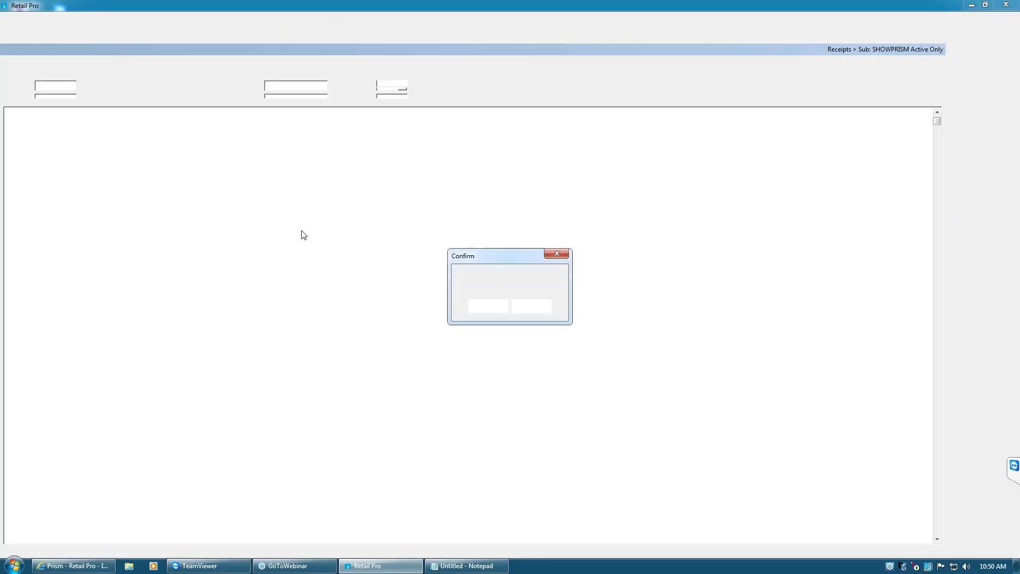
Decline the planned markdown, start a new receipt and add item 35
left_click(534, 308)
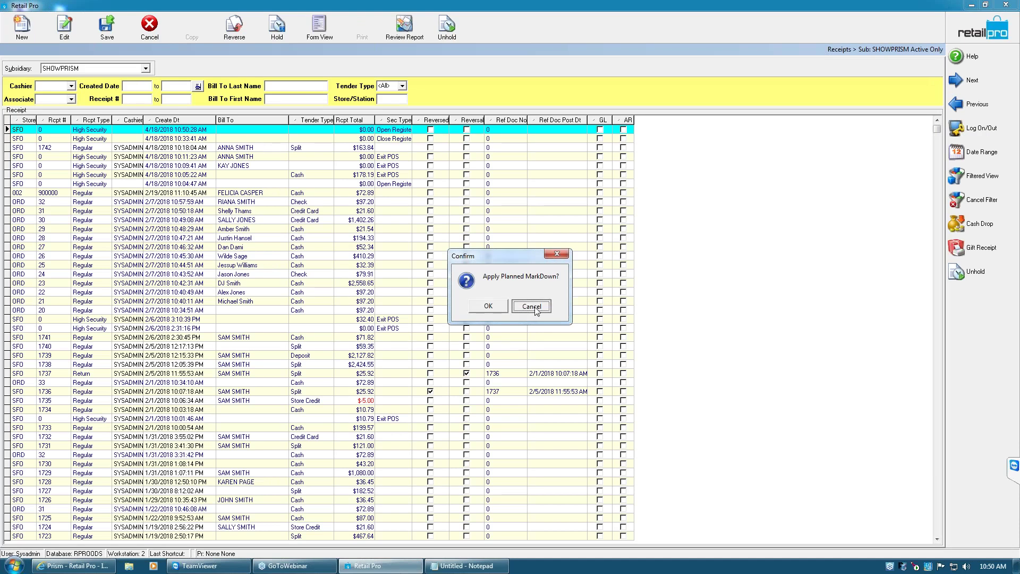
left_click(27, 38)
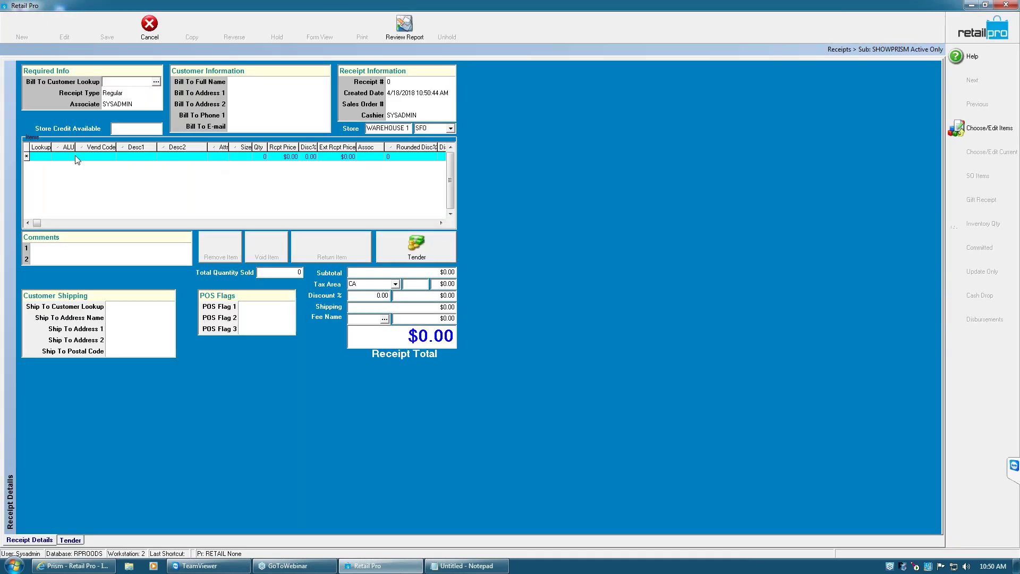
type("35")
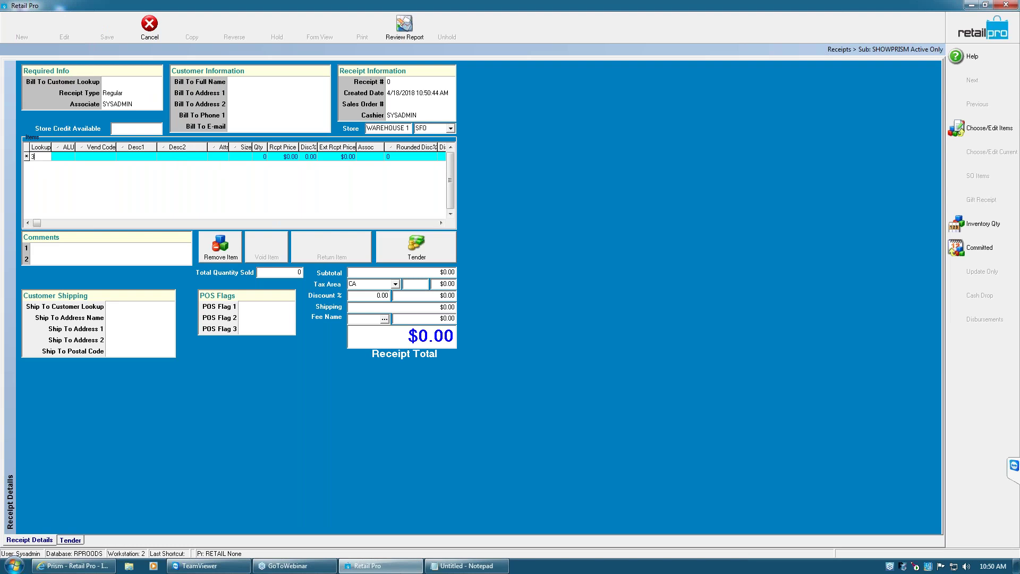
key("Return")
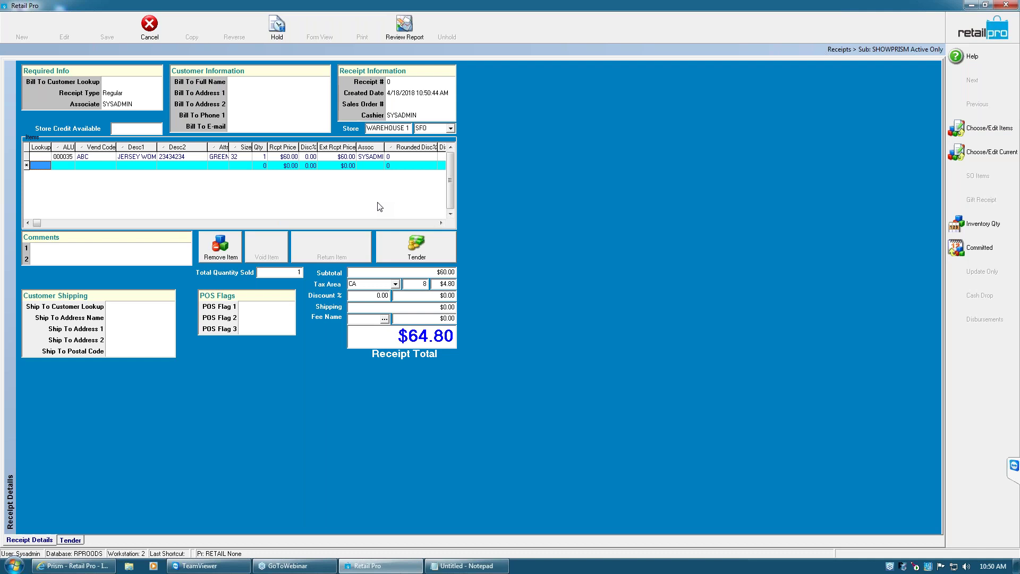
Add a -40 OTHER fee to the receipt, then choose to keep it when cancelling
left_click(425, 318)
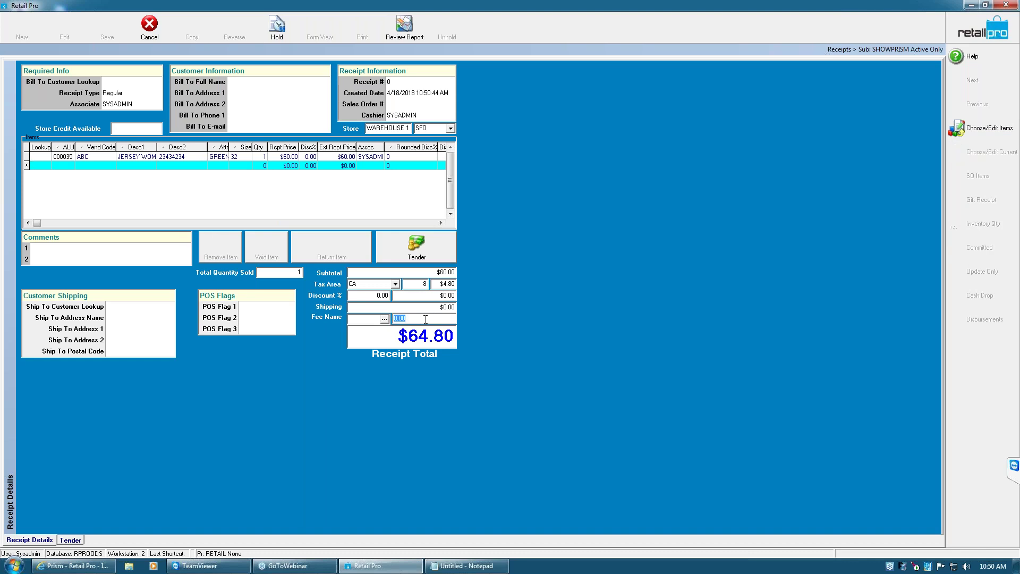
type("-40")
key("Return")
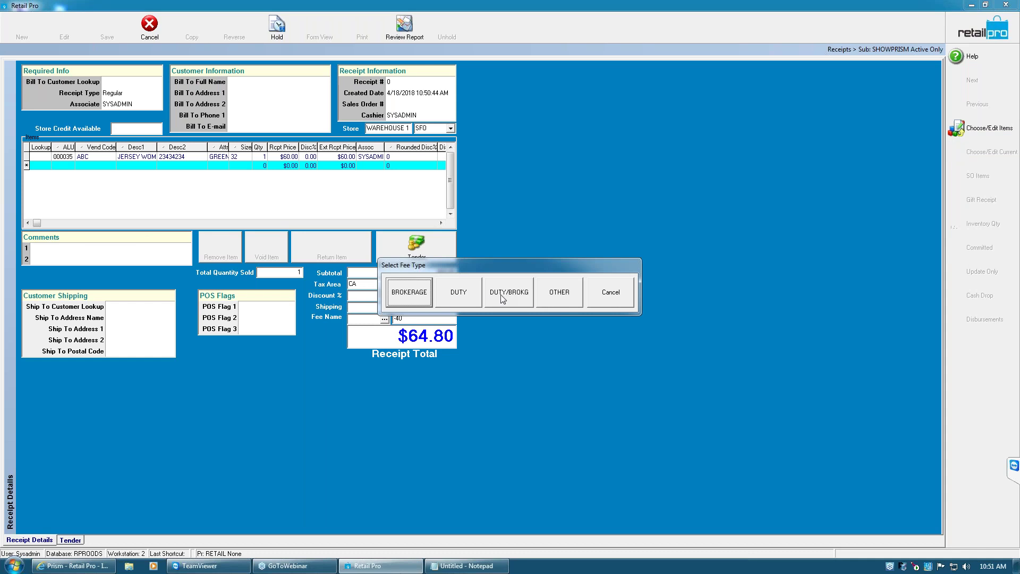
left_click(558, 291)
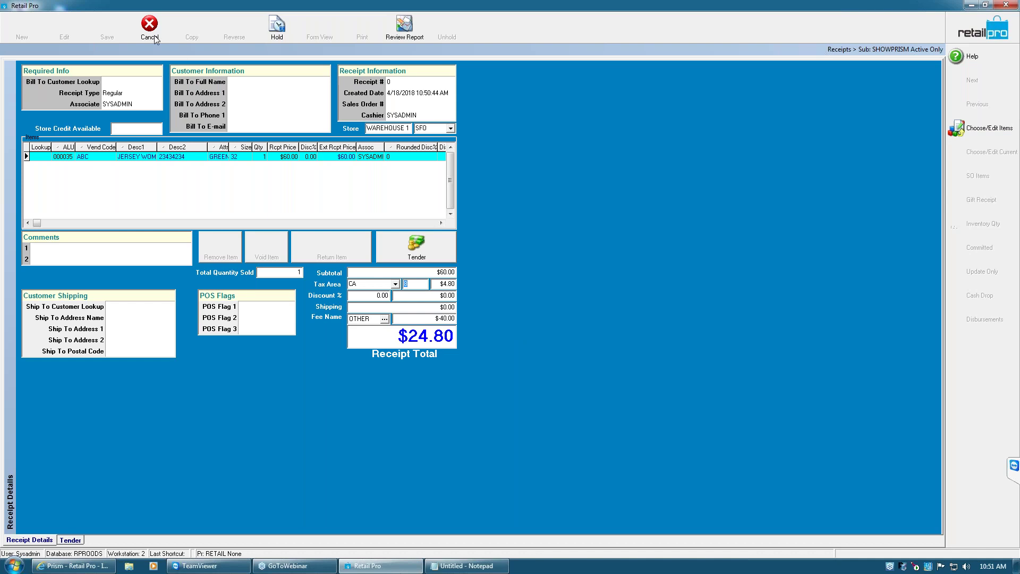
left_click(151, 31)
left_click(507, 305)
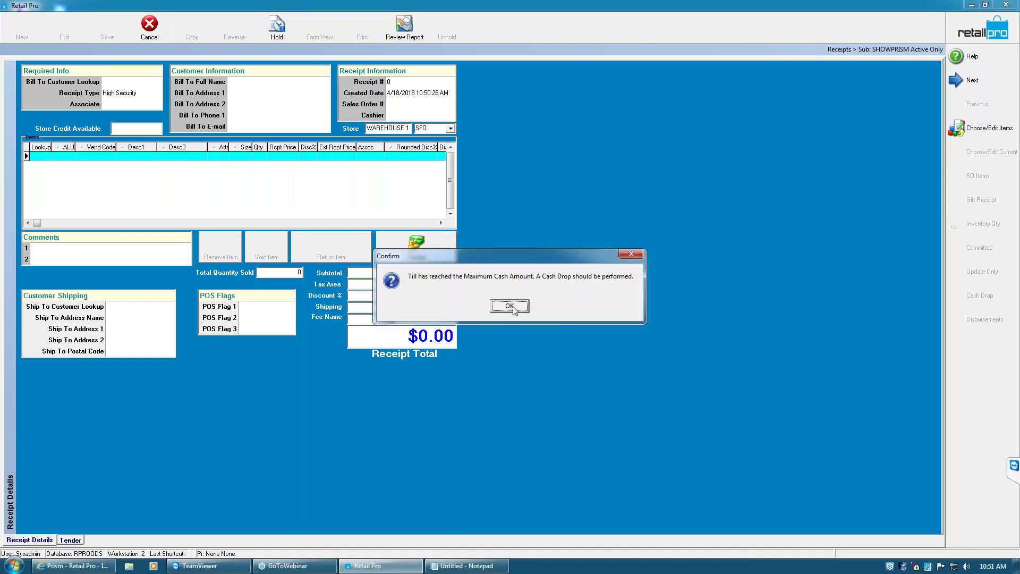
Dismiss the till cash warning, then pay out $20.00 cash for Shop Supplies on 40 Col
left_click(510, 306)
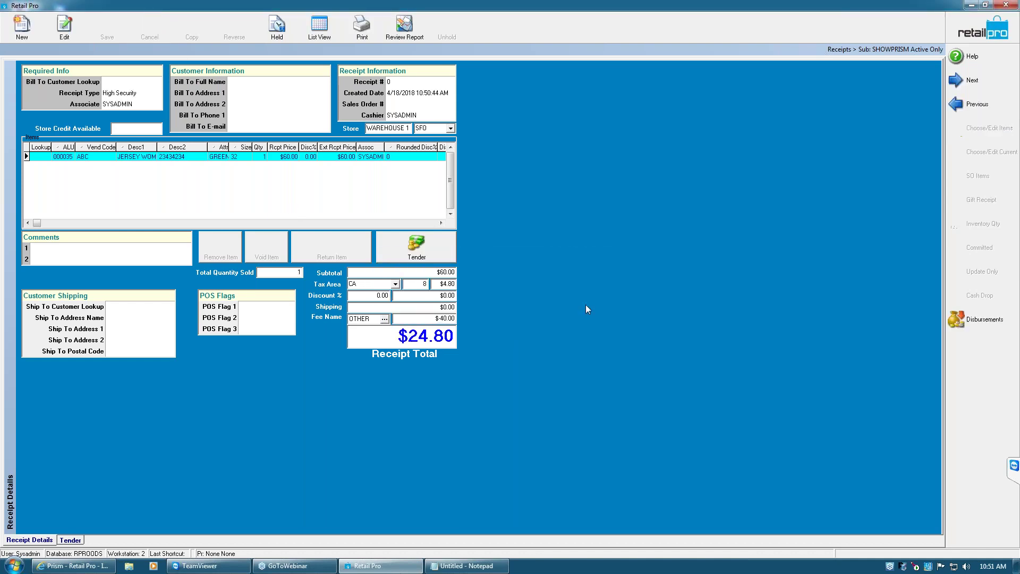
left_click(974, 325)
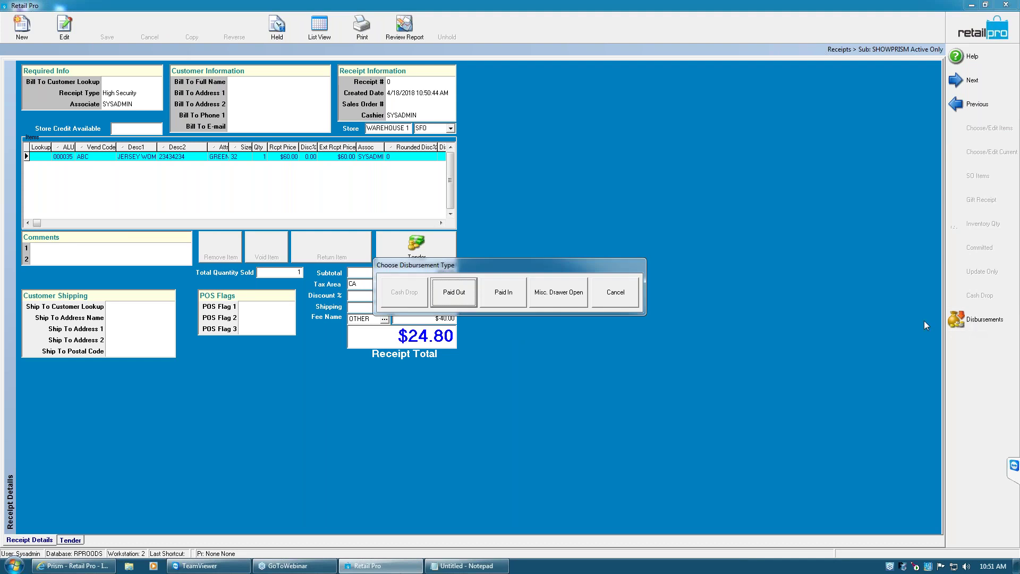
left_click(459, 293)
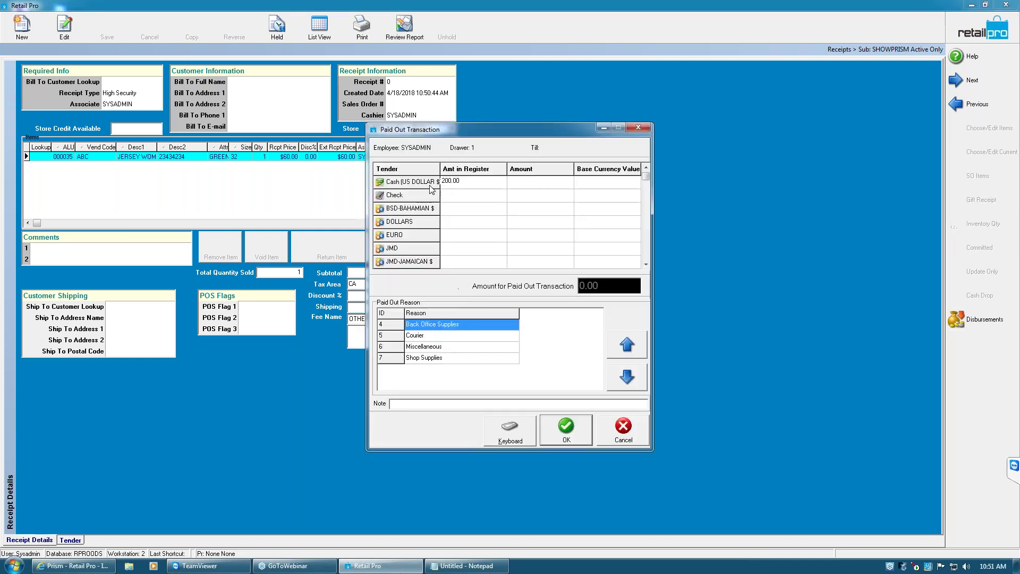
left_click(523, 184)
type("20")
left_click(434, 347)
left_click(434, 359)
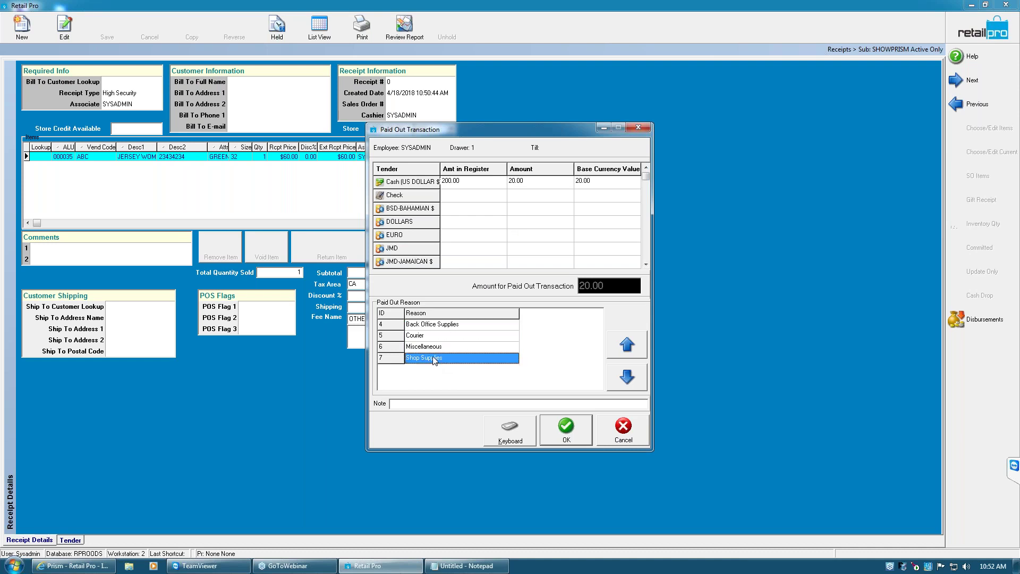
left_click(572, 432)
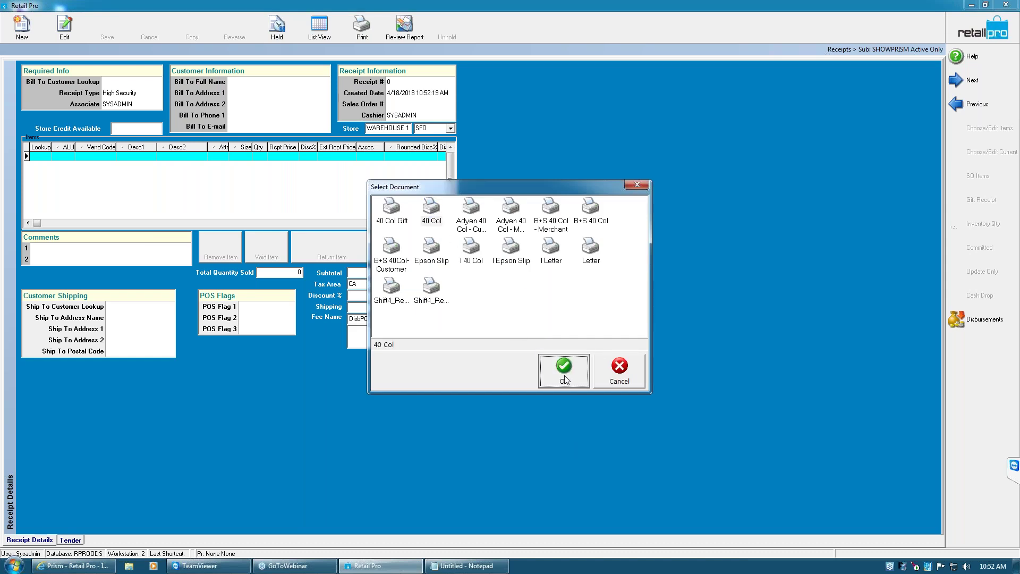
left_click(563, 378)
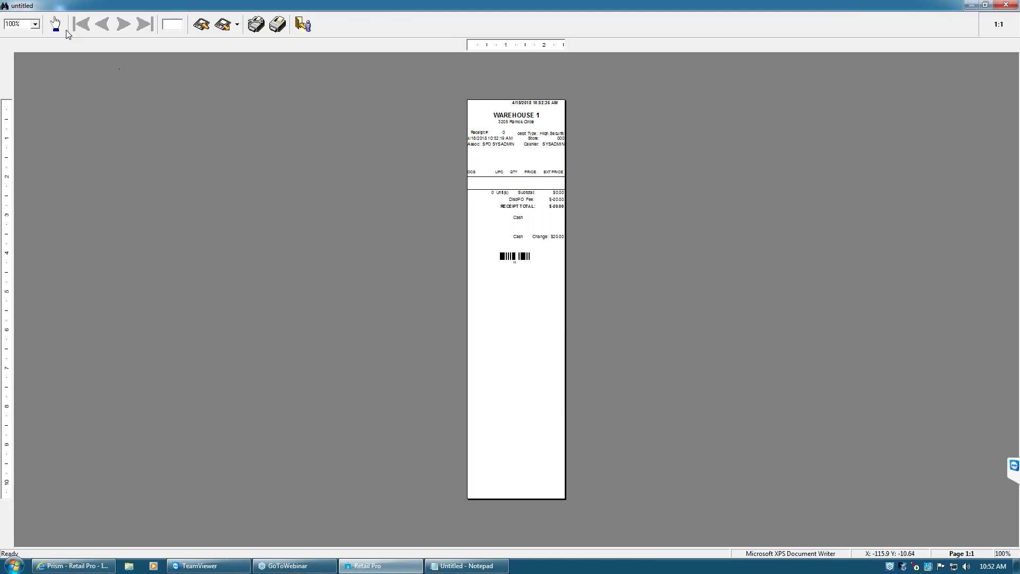
Zoom the Paid Out receipt preview to 200%, then close it, declining to save
left_click(35, 24)
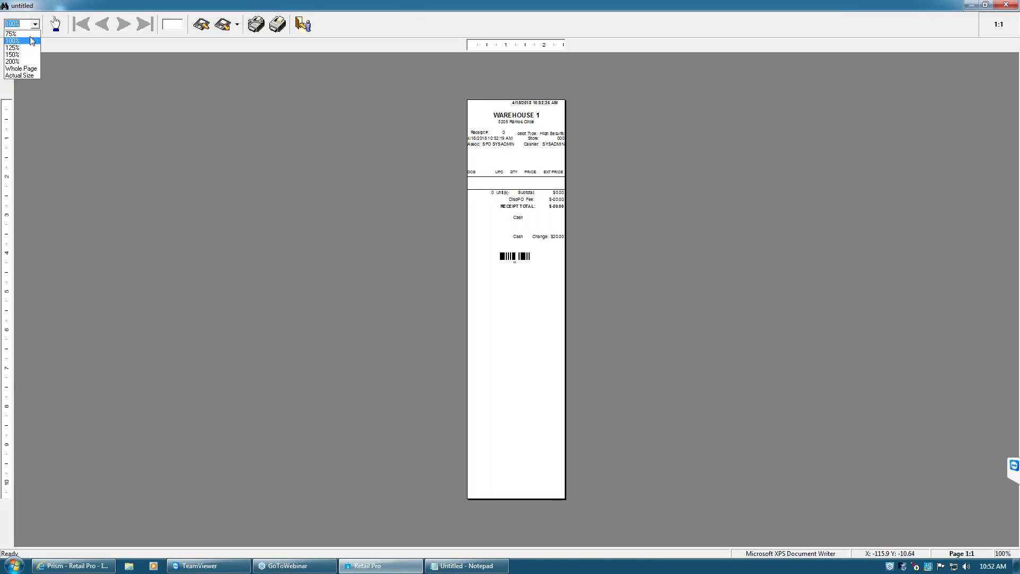
left_click(12, 61)
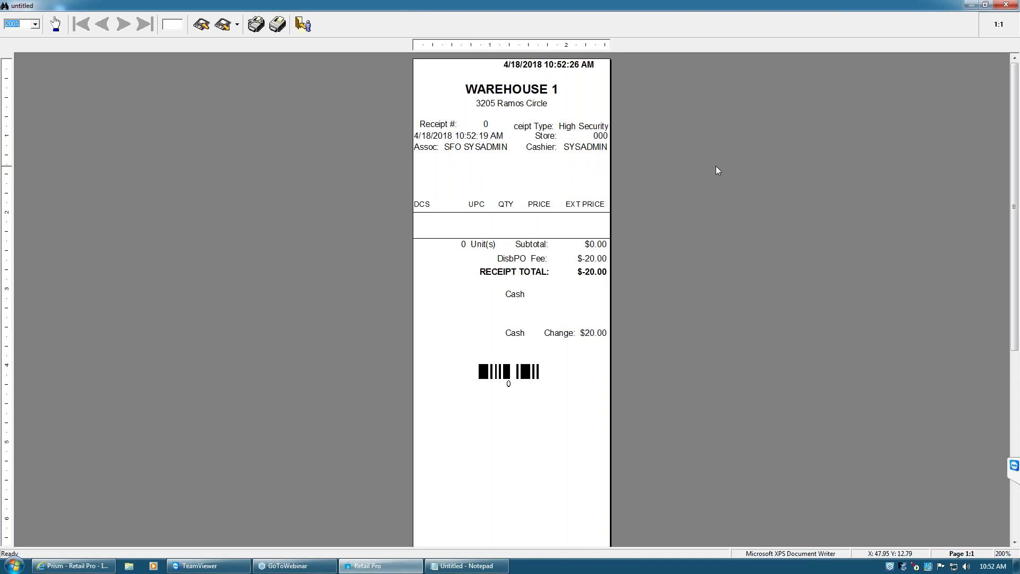
key("alt+F4")
key("Tab")
key("Return")
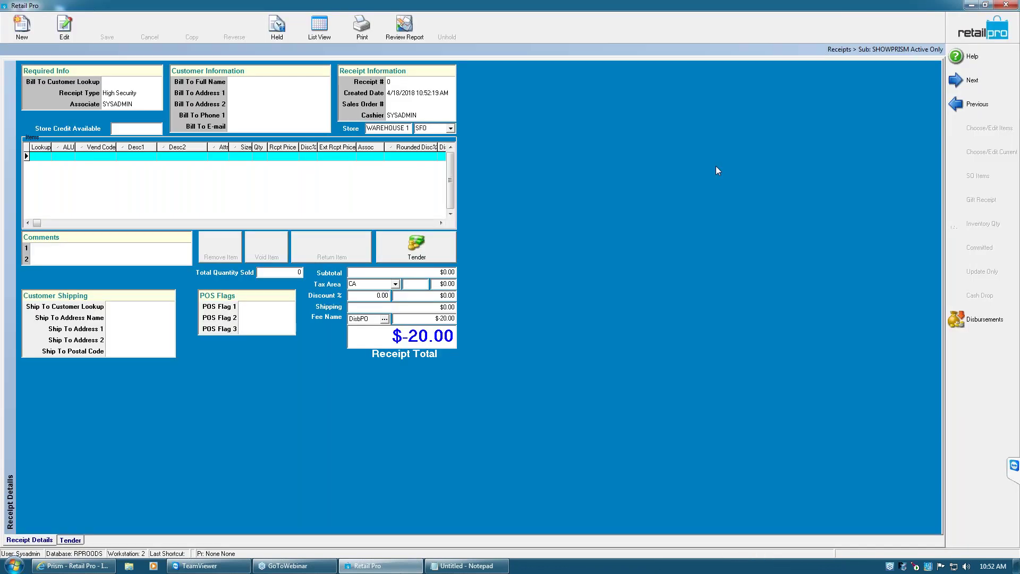
Enter a 3.28 cash Paid In with reason Change from Purchase and confirm it
left_click(973, 321)
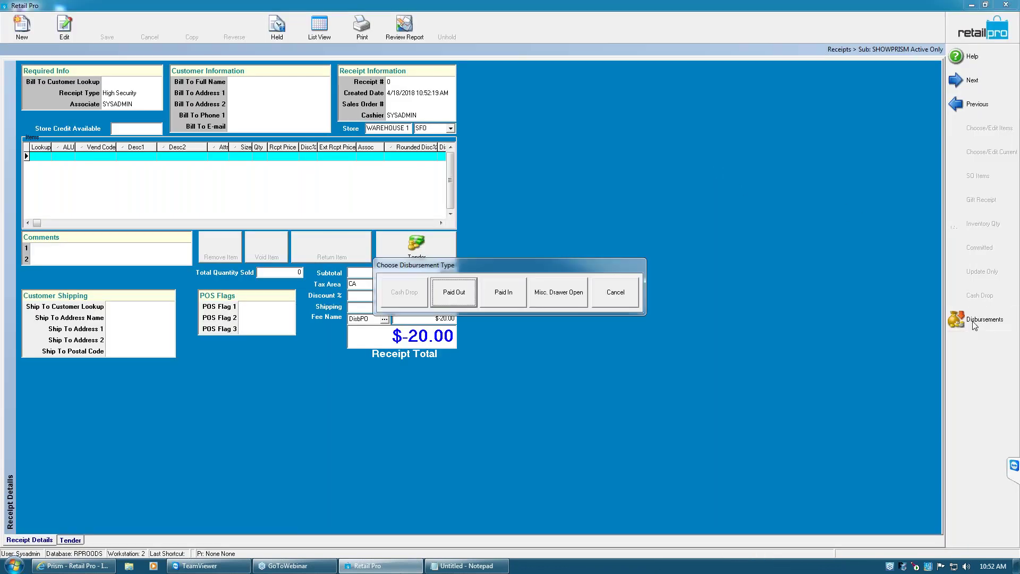
left_click(504, 294)
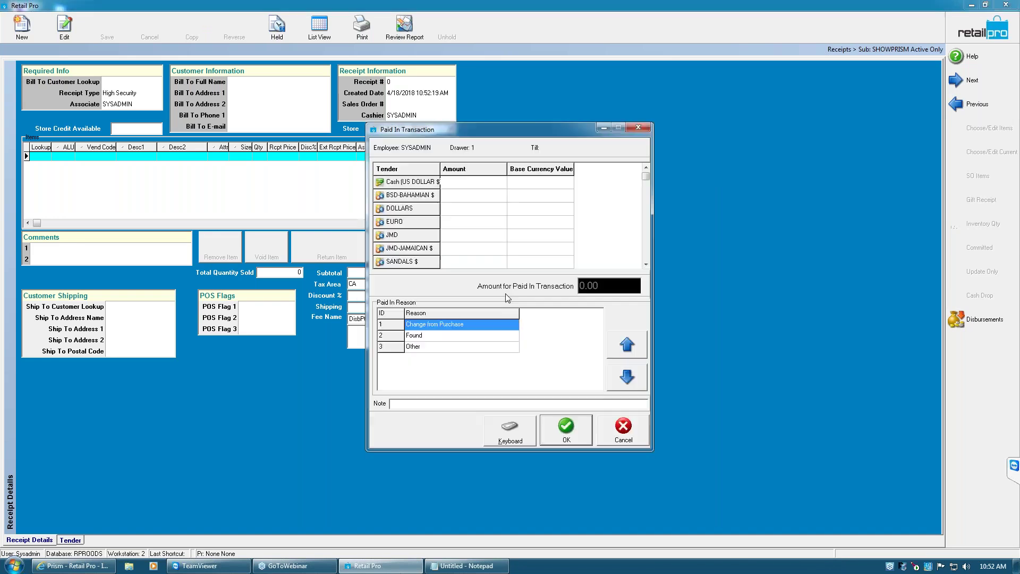
left_click(493, 183)
type("3.28")
left_click(438, 336)
left_click(435, 348)
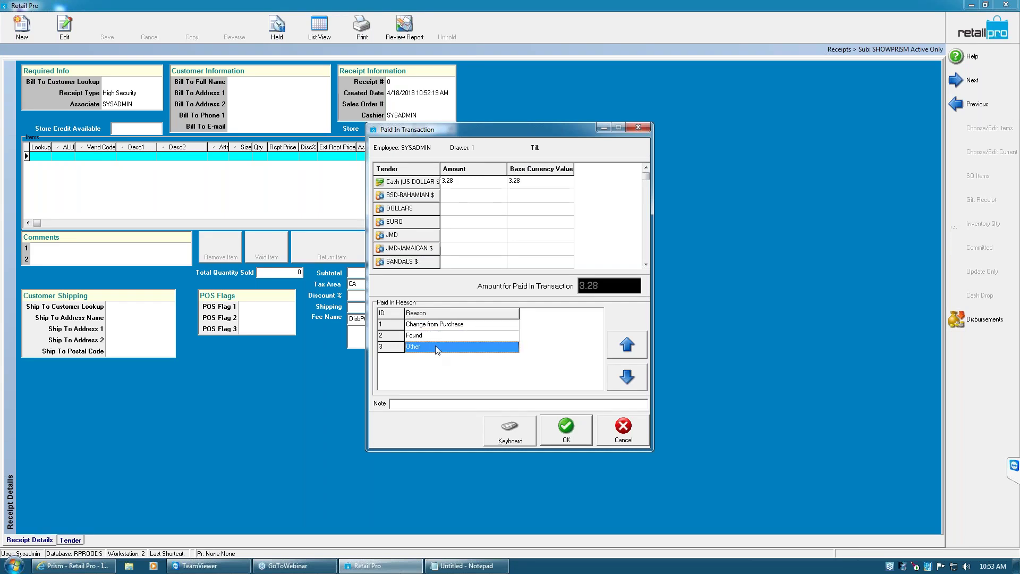
left_click(478, 329)
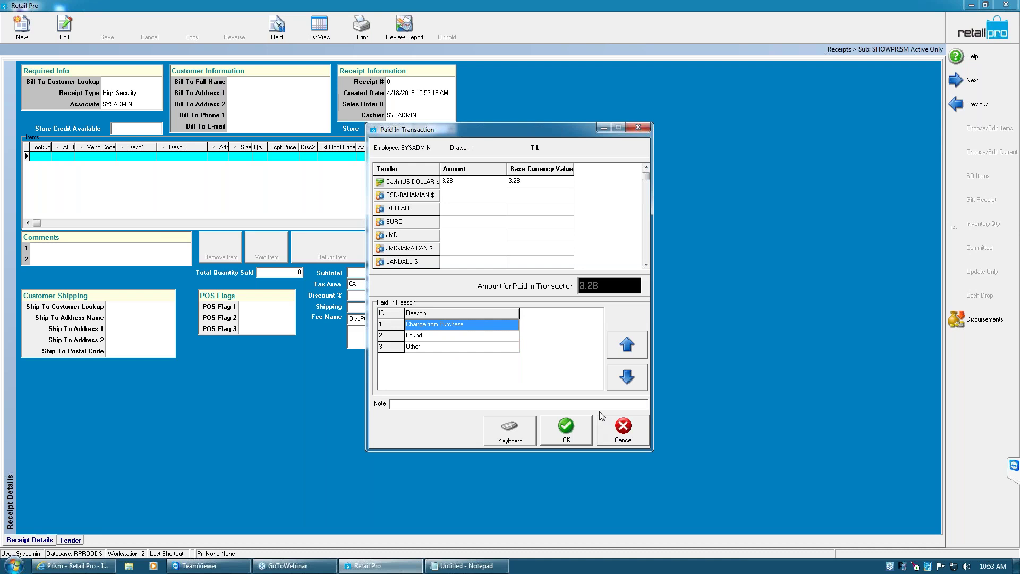
left_click(580, 436)
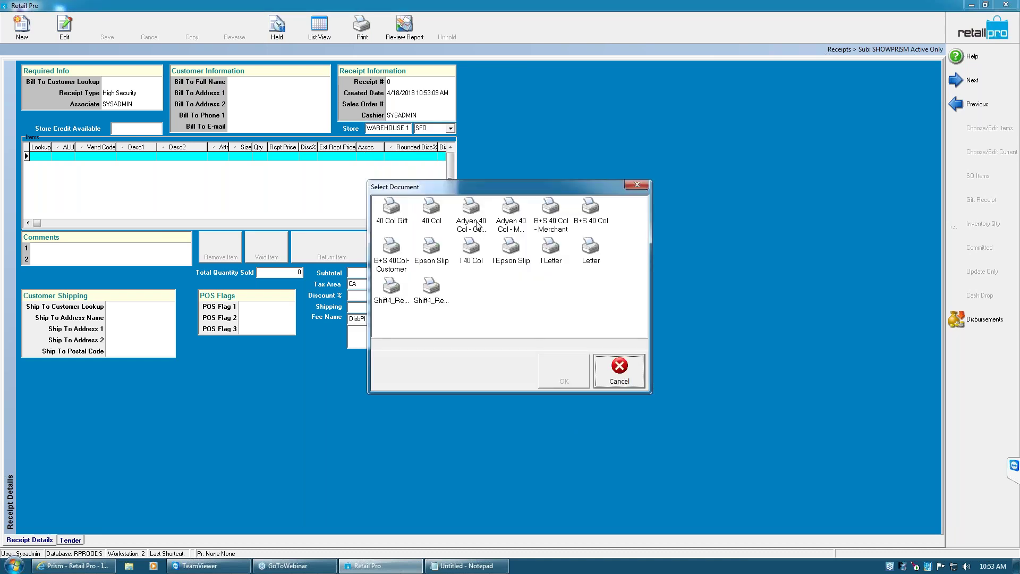
left_click(476, 225)
Preview the 3.28 Paid In receipt in the 40 Col layout and close it unsaved
left_click(433, 218)
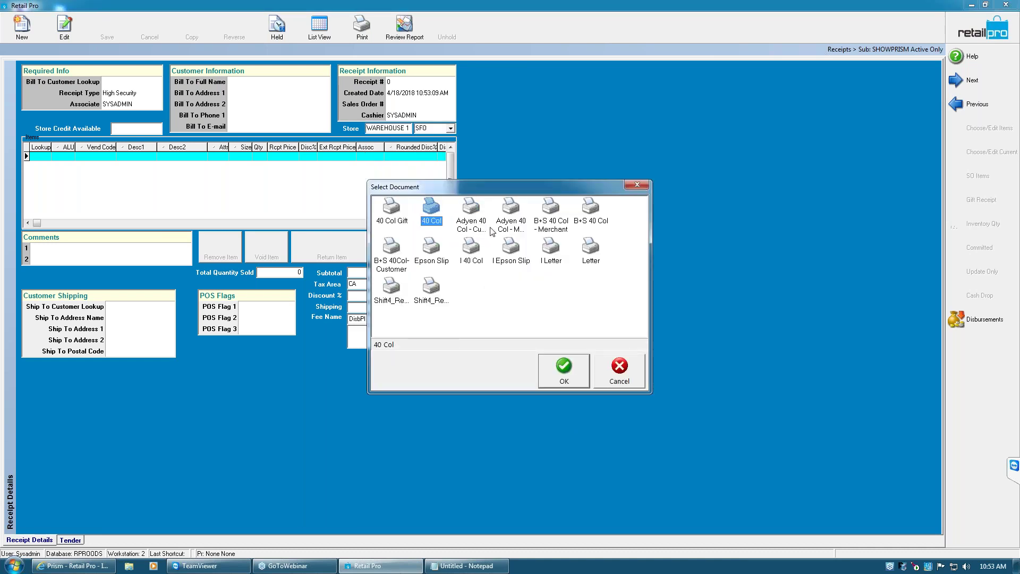
left_click(550, 368)
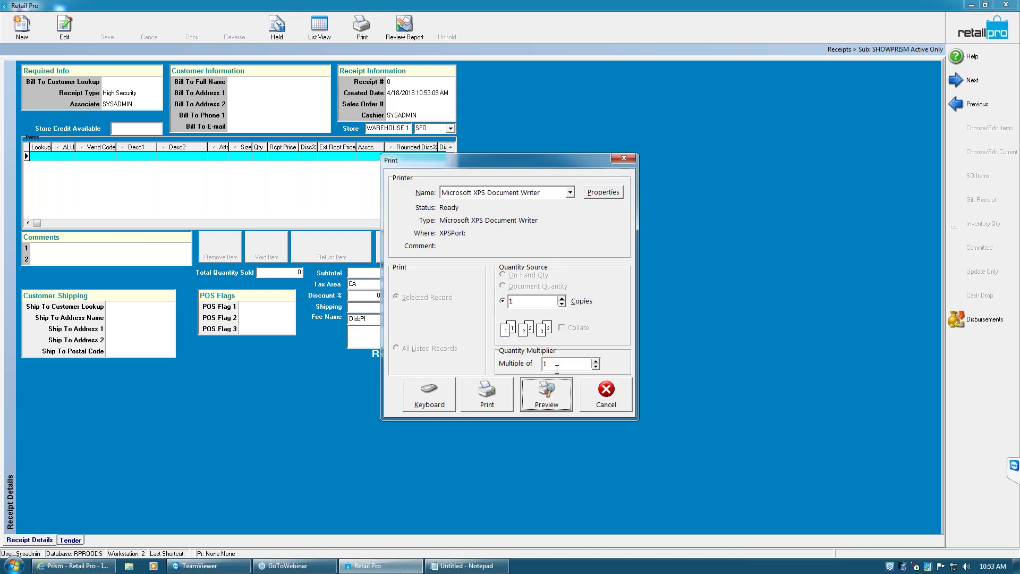
left_click(553, 396)
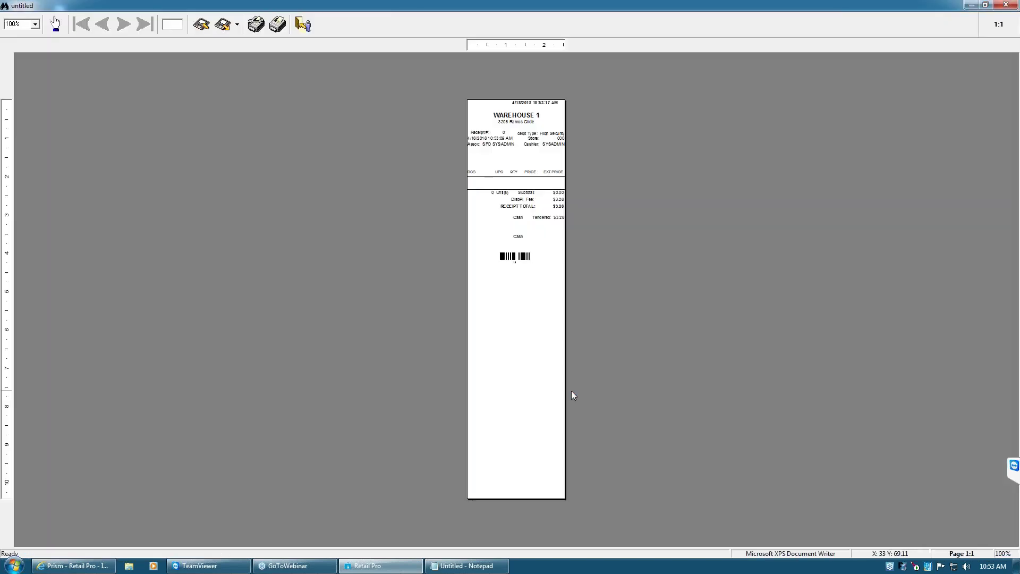
key("Escape")
left_click(585, 322)
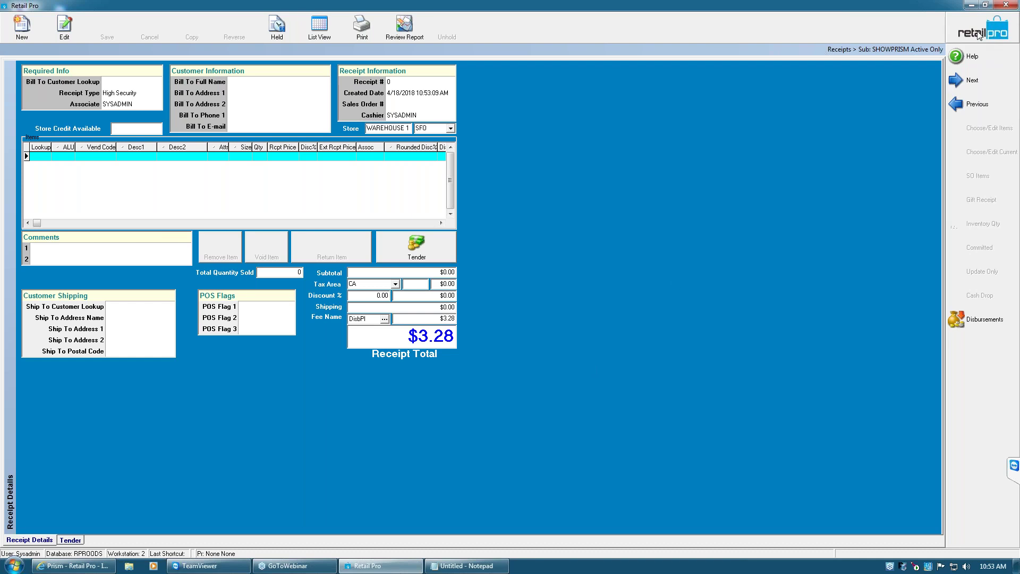
Minimize Retail Pro 9 and bring the Prism browser window to the front
key("Tab")
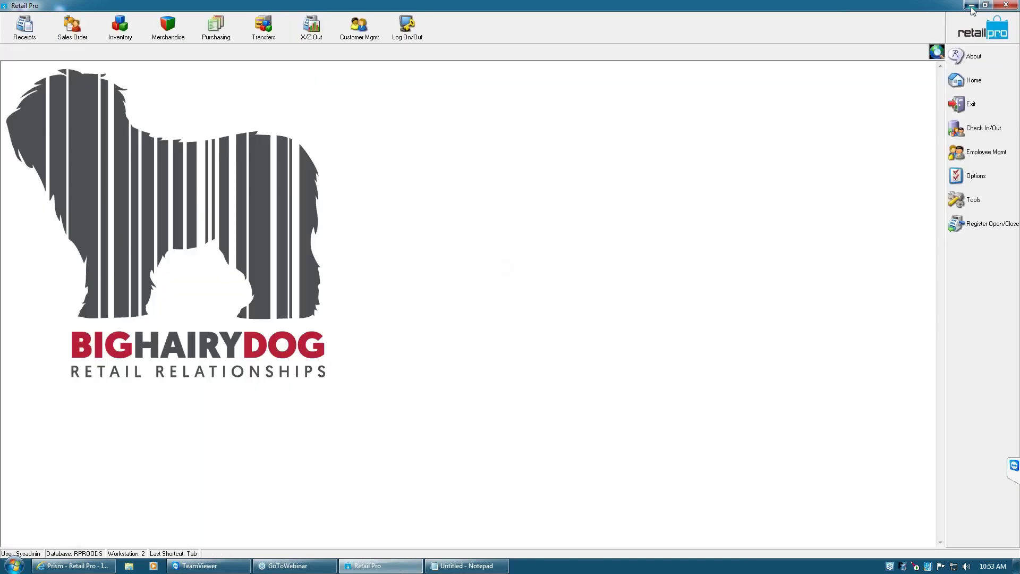
left_click(971, 5)
mouse_move(99, 566)
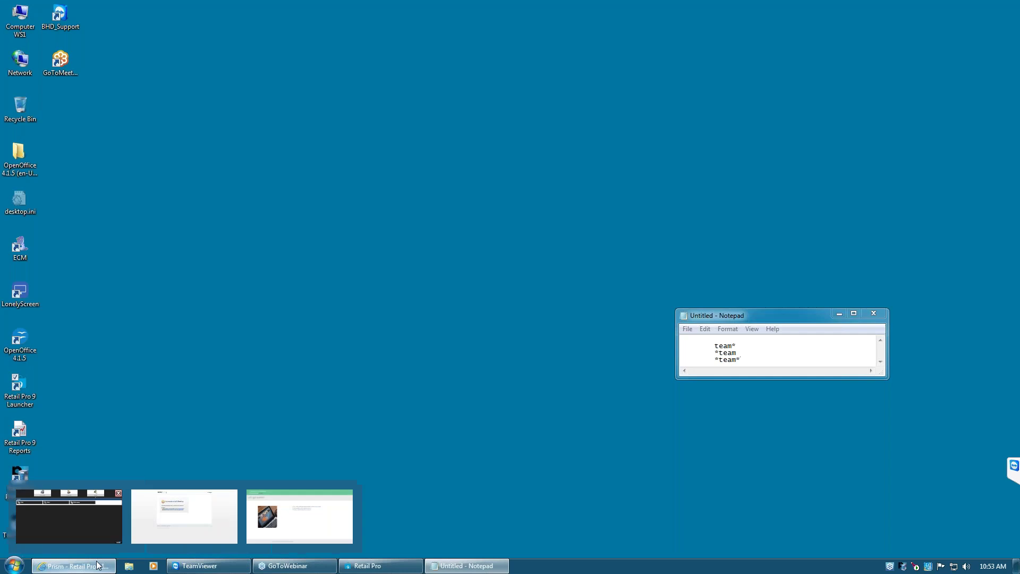
left_click(97, 565)
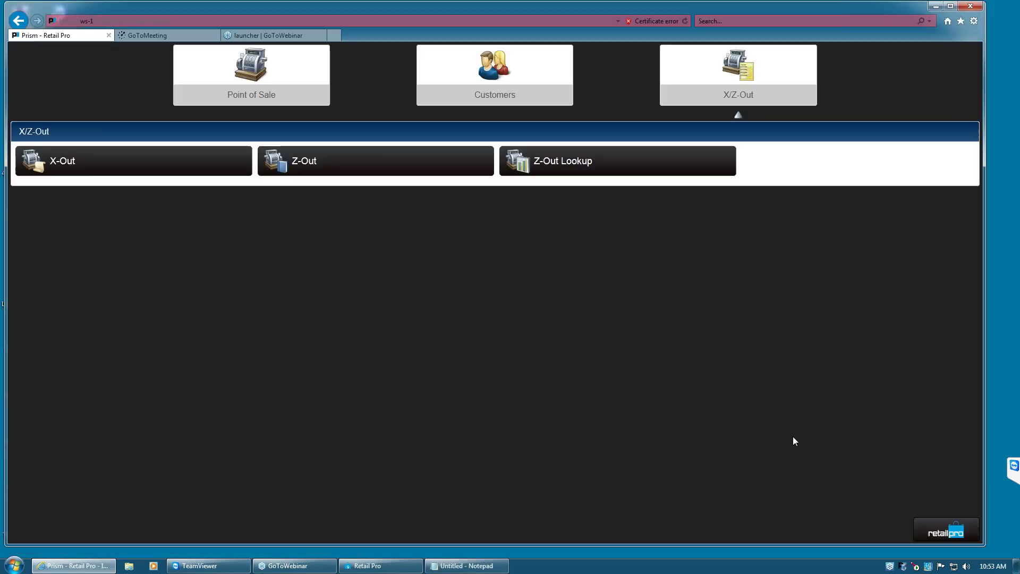
Start a new disbursement from the Point of Sale menu in Prism
left_click(946, 528)
left_click(899, 78)
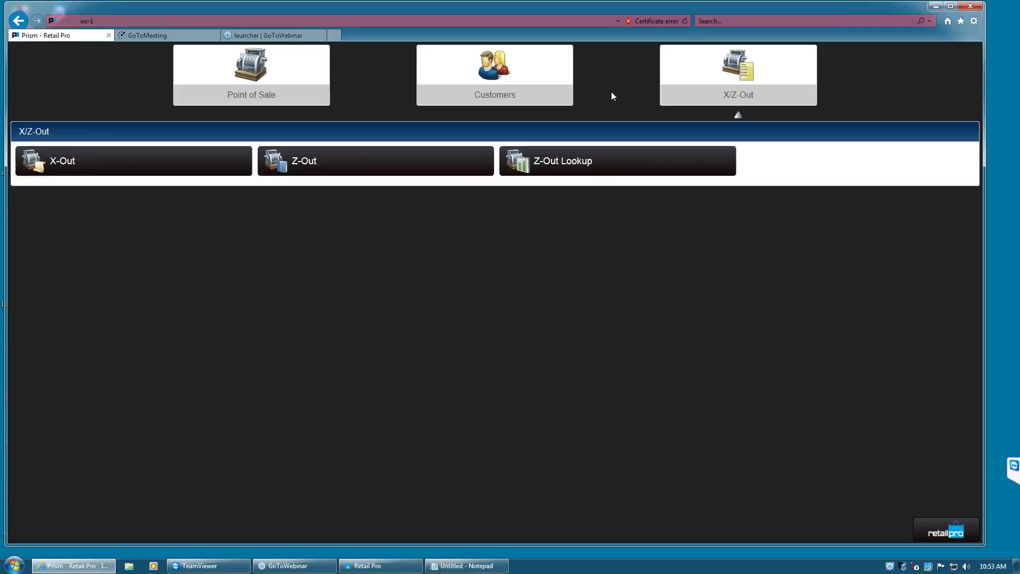
left_click(223, 78)
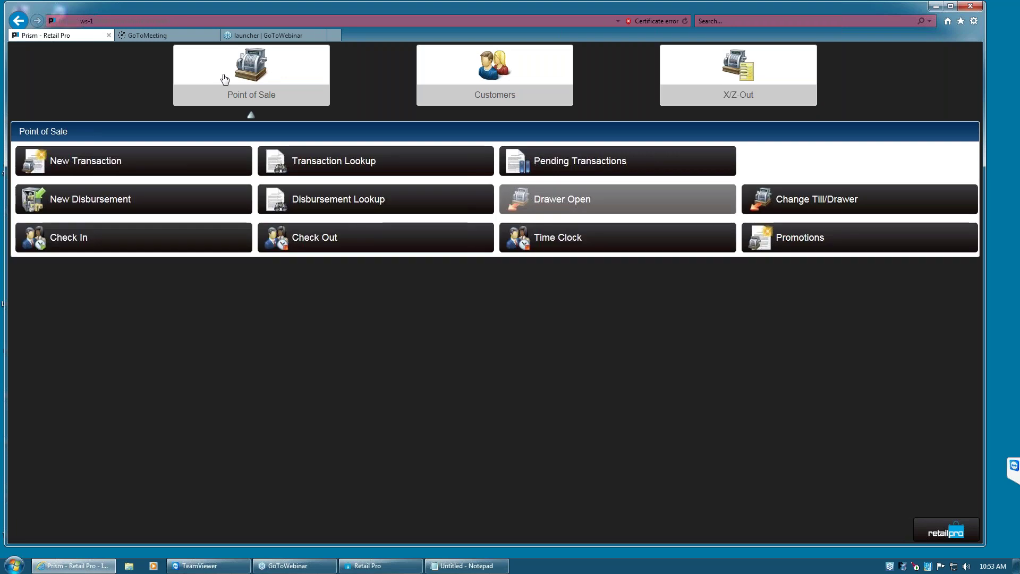
left_click(77, 212)
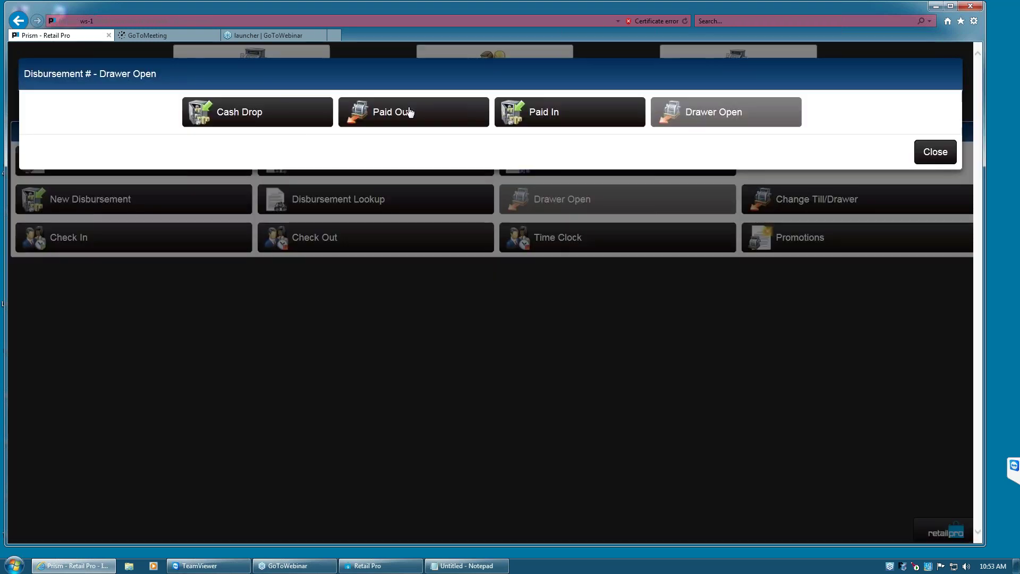
Make the disbursement a Paid Out with reason Miscellaneous
left_click(413, 112)
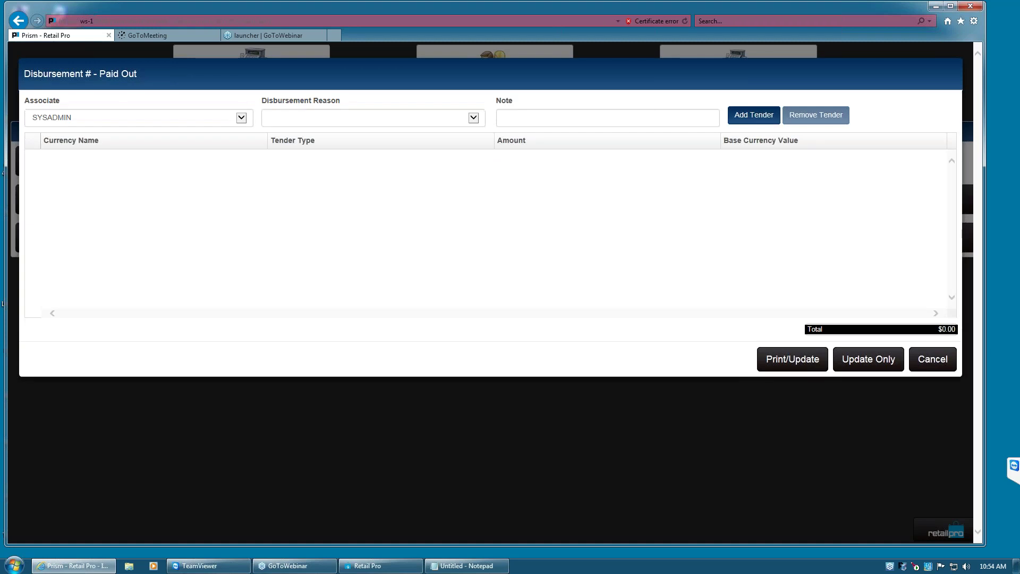
left_click(338, 119)
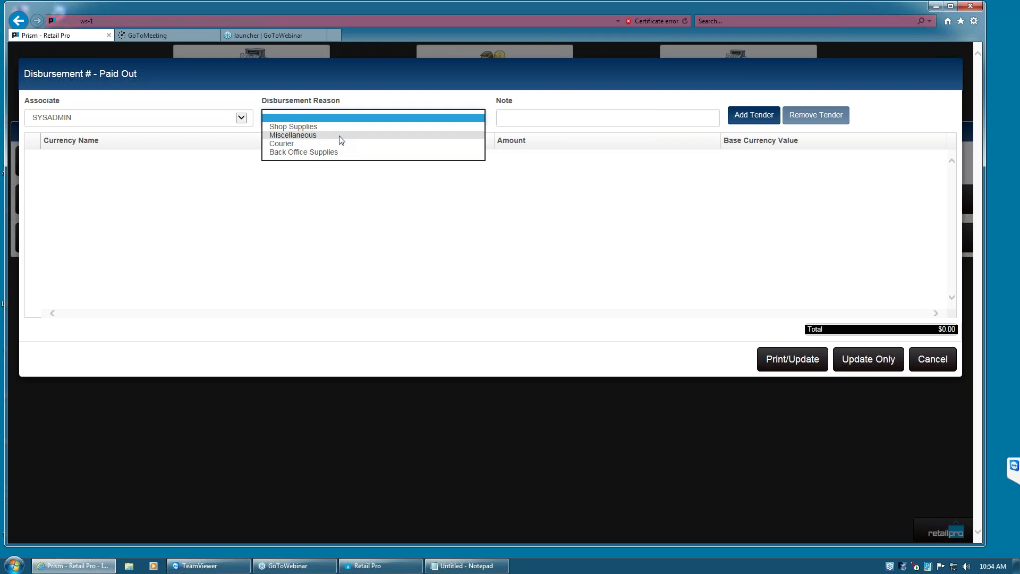
left_click(340, 136)
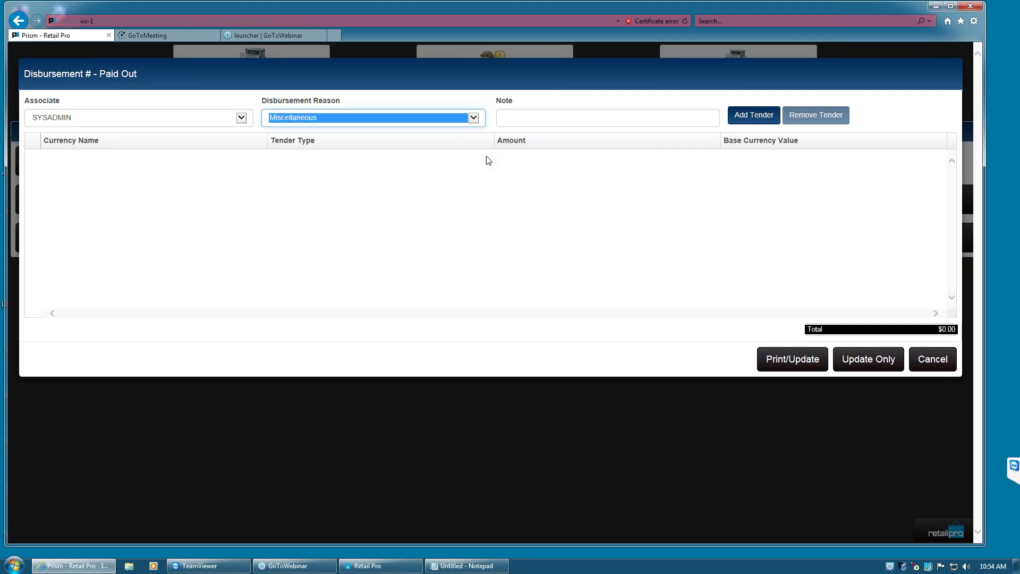
left_click(576, 120)
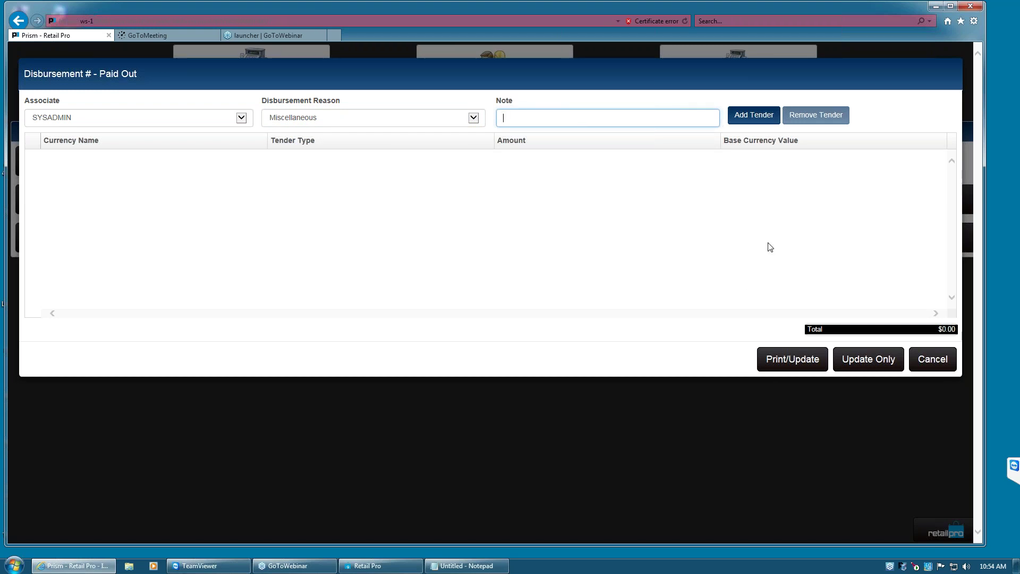
Add a $20 cash tender, save the Paid Out without printing after the print error, and close the form
left_click(746, 121)
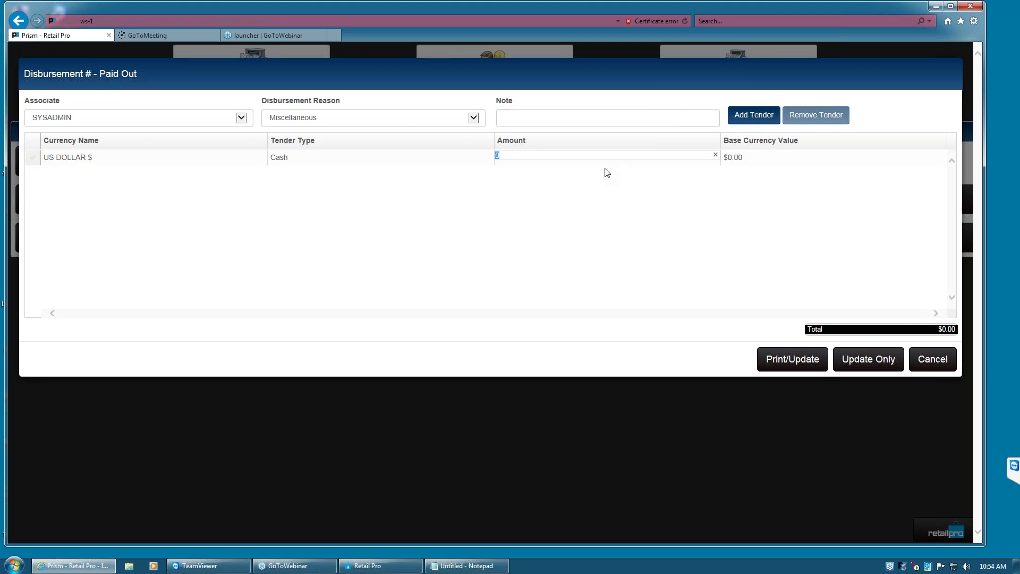
type("20")
left_click(799, 366)
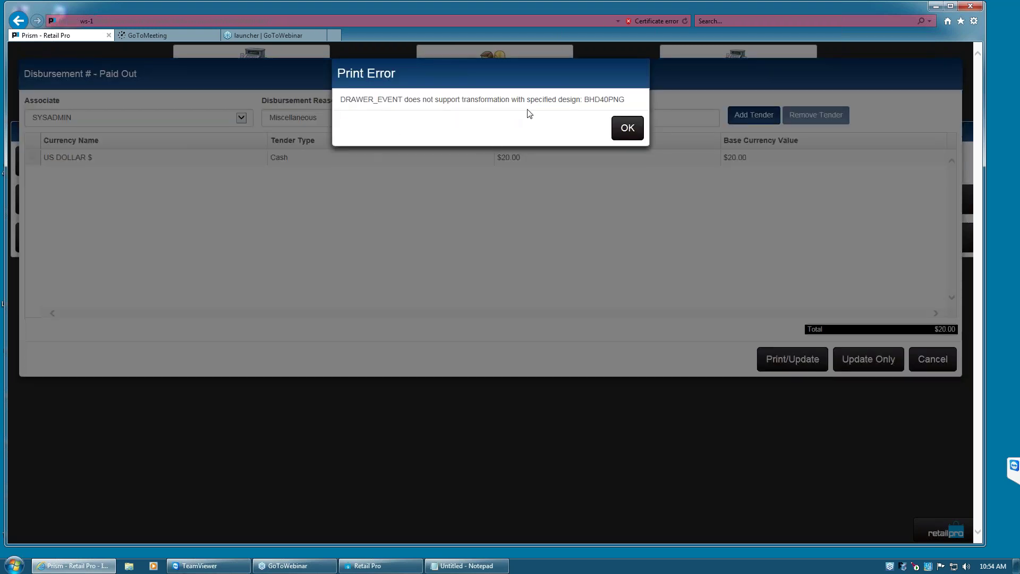
left_click(627, 129)
left_click(871, 364)
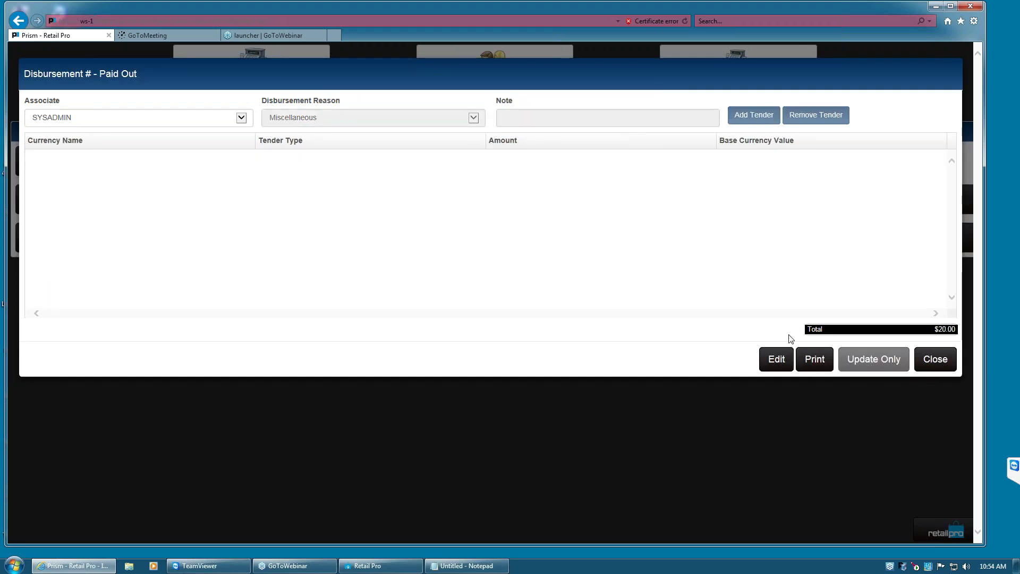
left_click(938, 362)
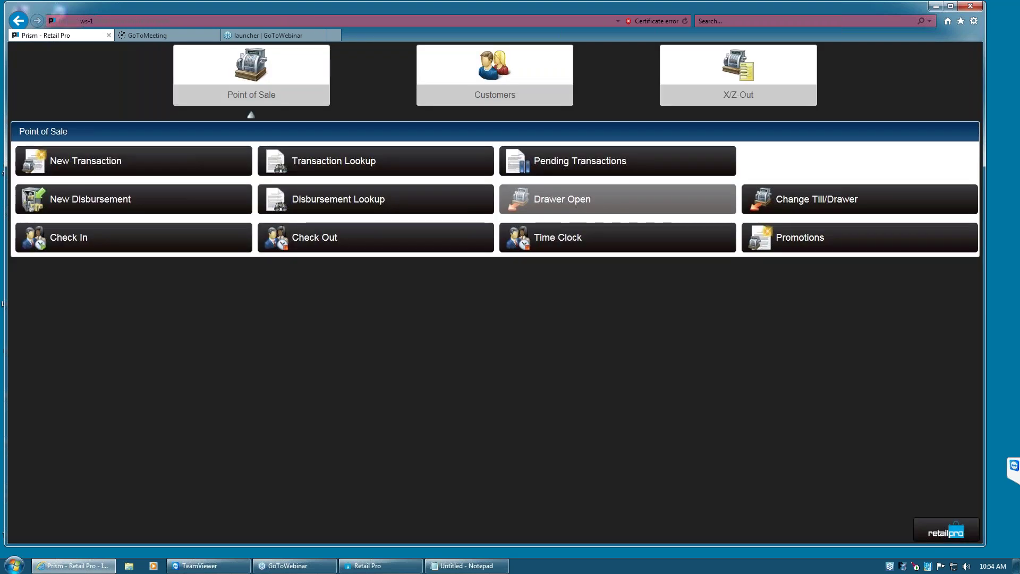